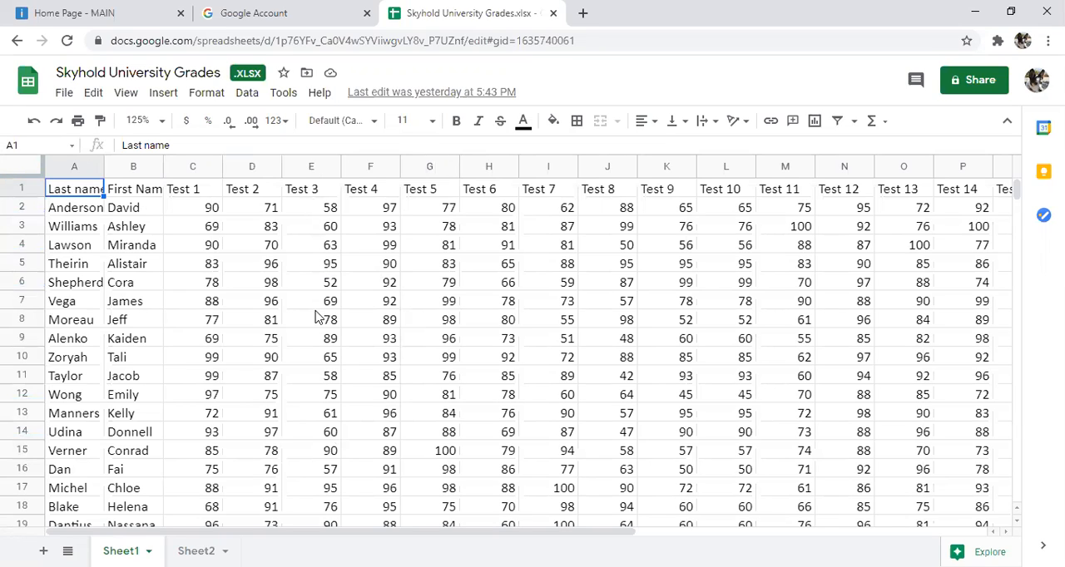
left_click(304, 282)
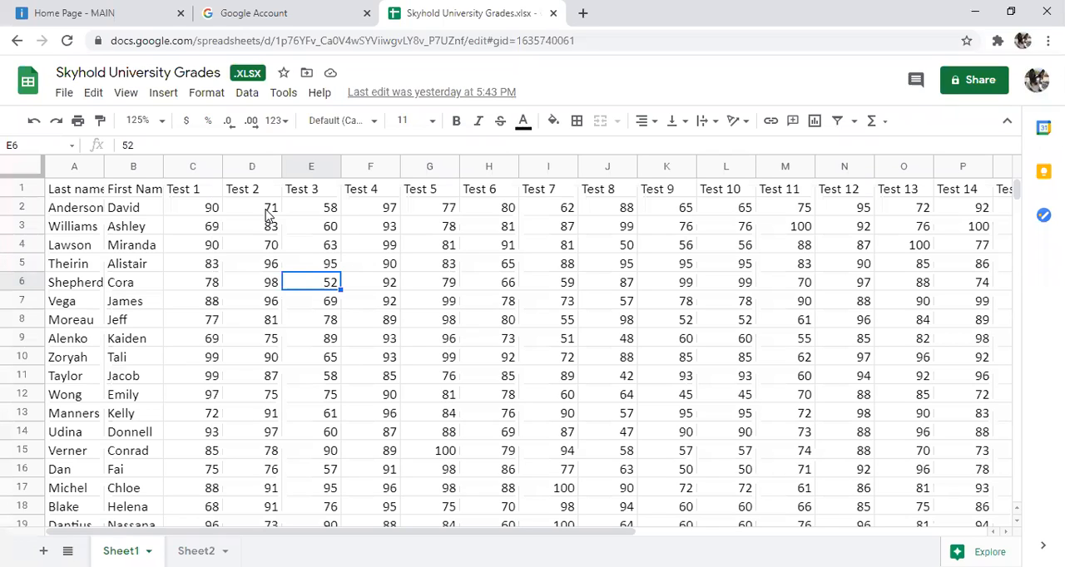
left_click_drag(266, 215, 540, 243)
left_click(479, 283)
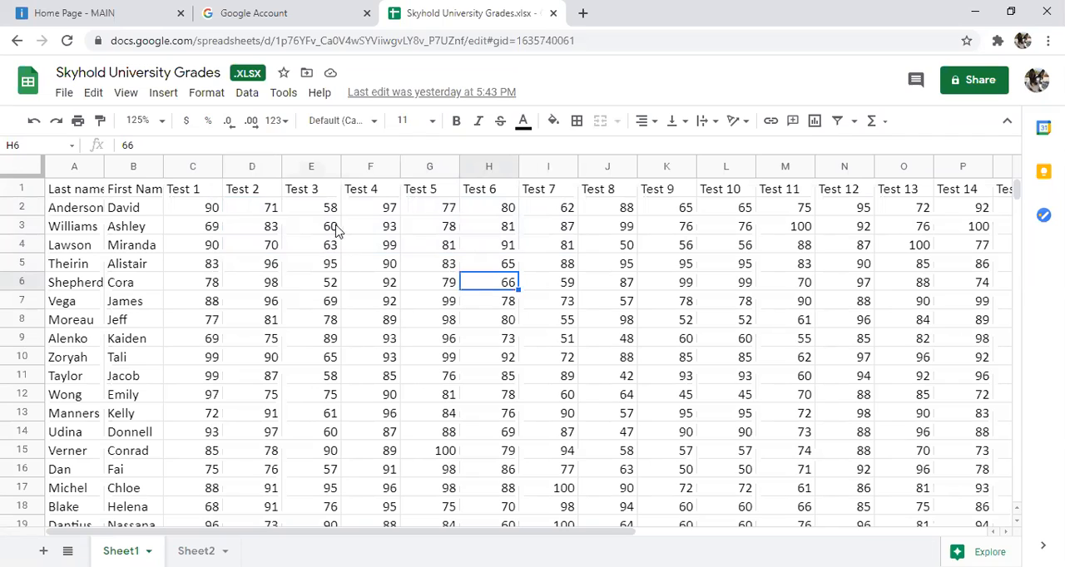
left_click_drag(329, 209, 358, 349)
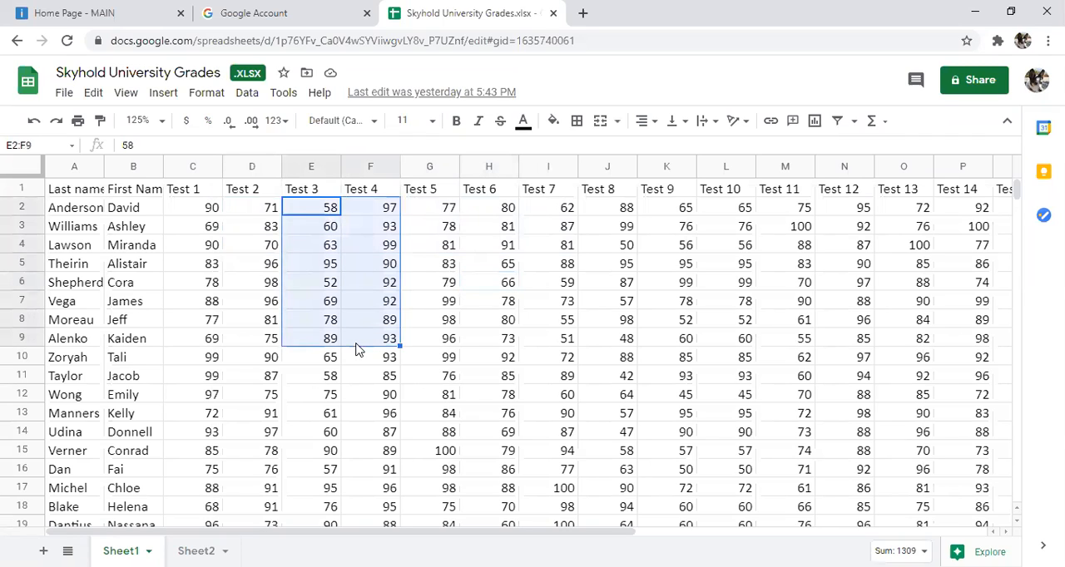
left_click(507, 265)
left_click(214, 215)
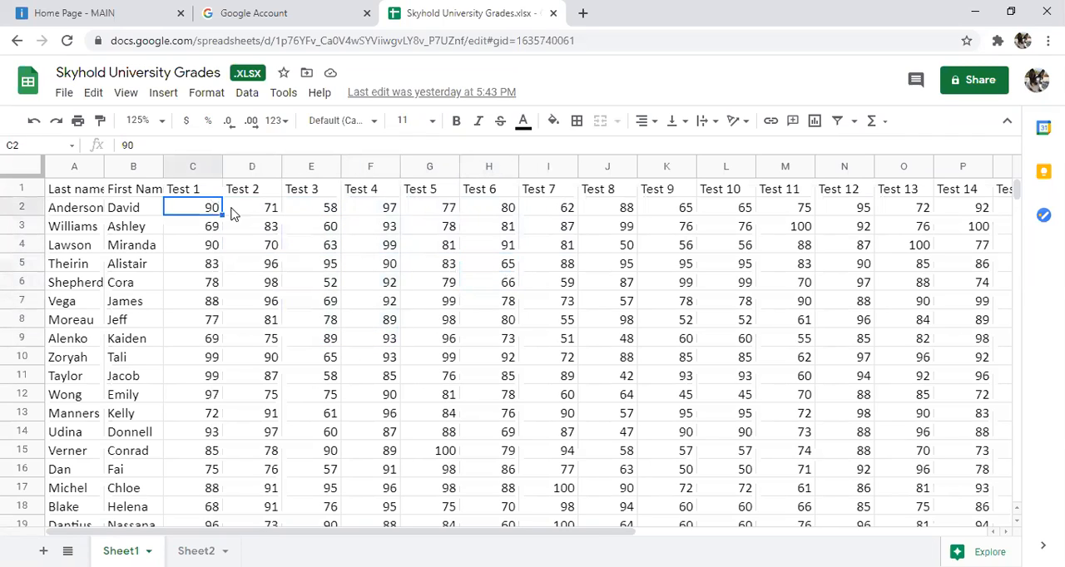
left_click(397, 262, "shift")
left_click(387, 344)
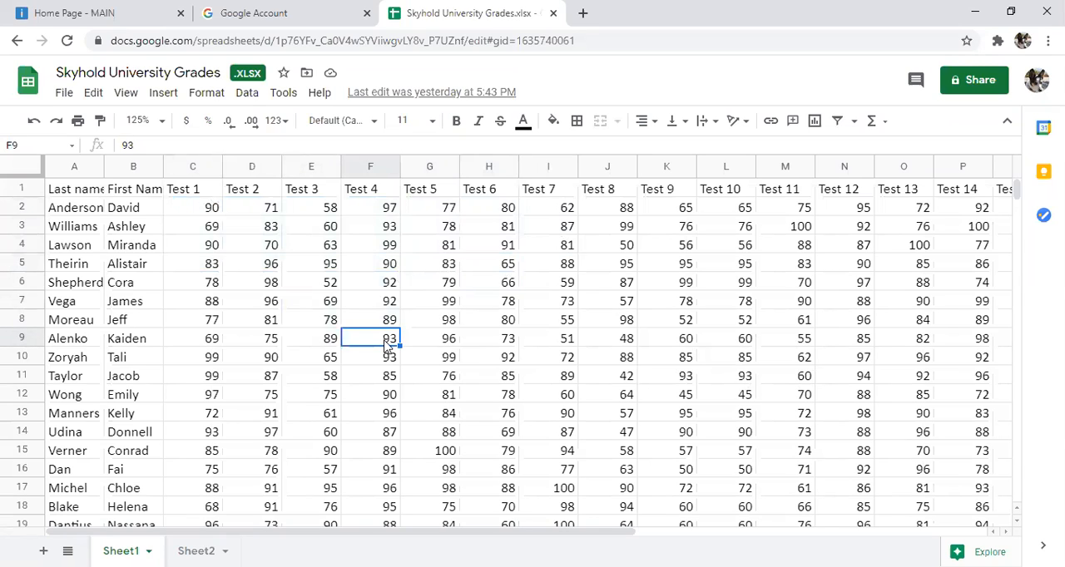
left_click(175, 213)
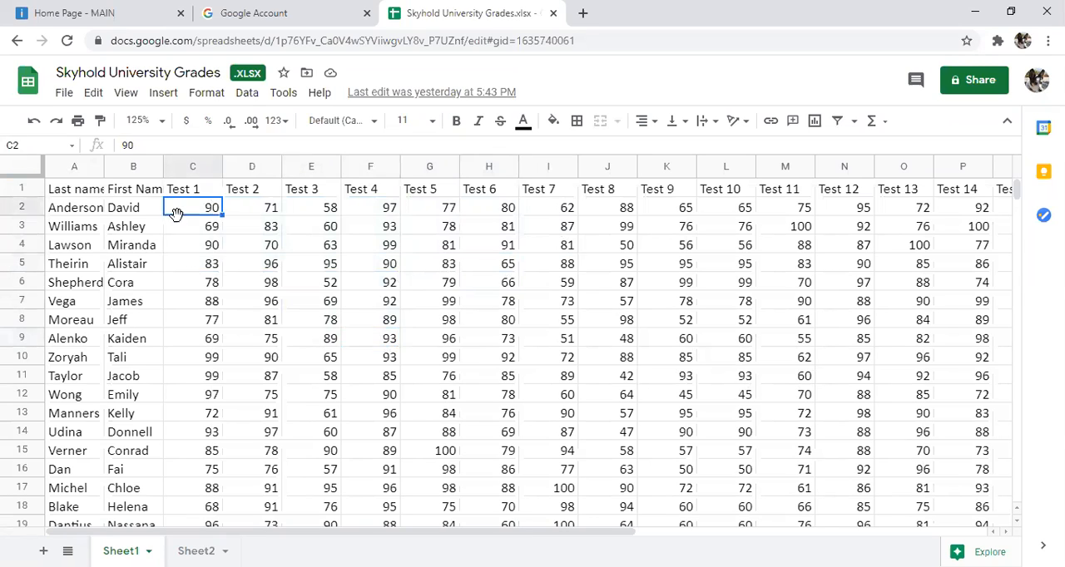
left_click(214, 264)
left_click_drag(213, 263, 419, 326)
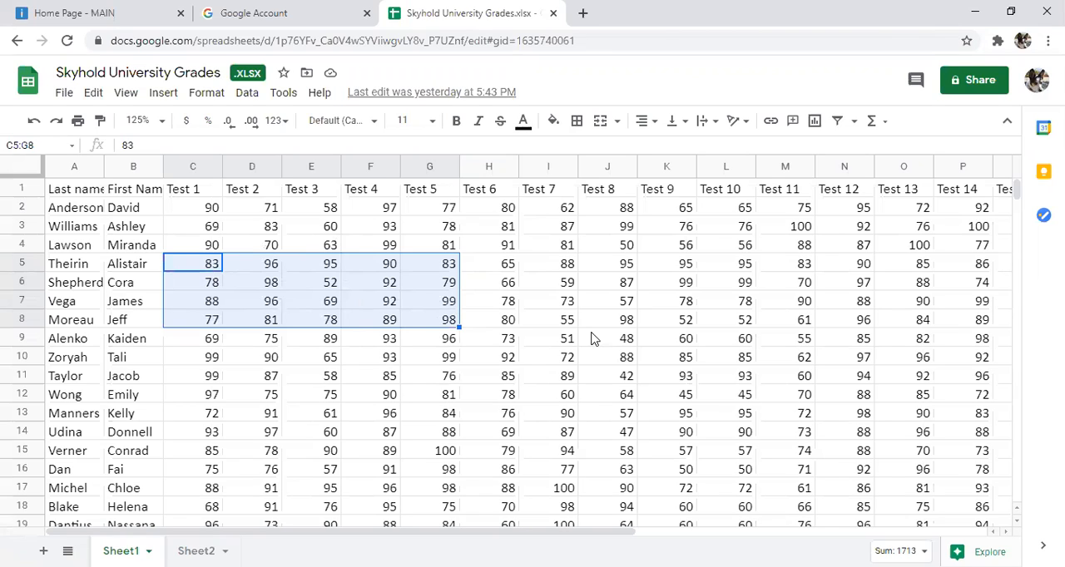
left_click(548, 289)
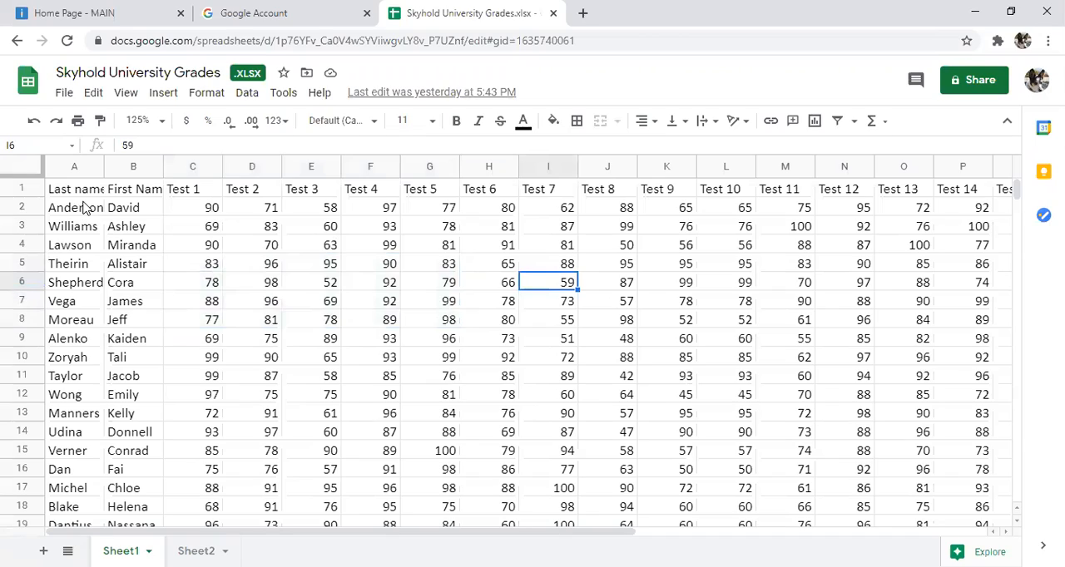
Step: Look over the student rows and the test columns through to the Average column
scroll(76, 214, "down", 2)
scroll(76, 214, "down", 8)
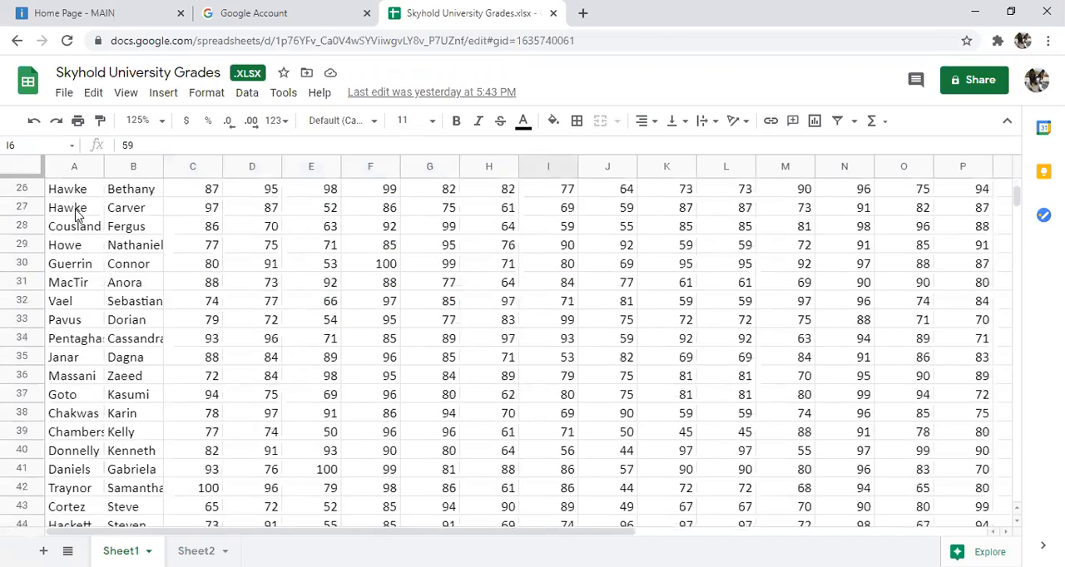
scroll(75, 214, "up", 10)
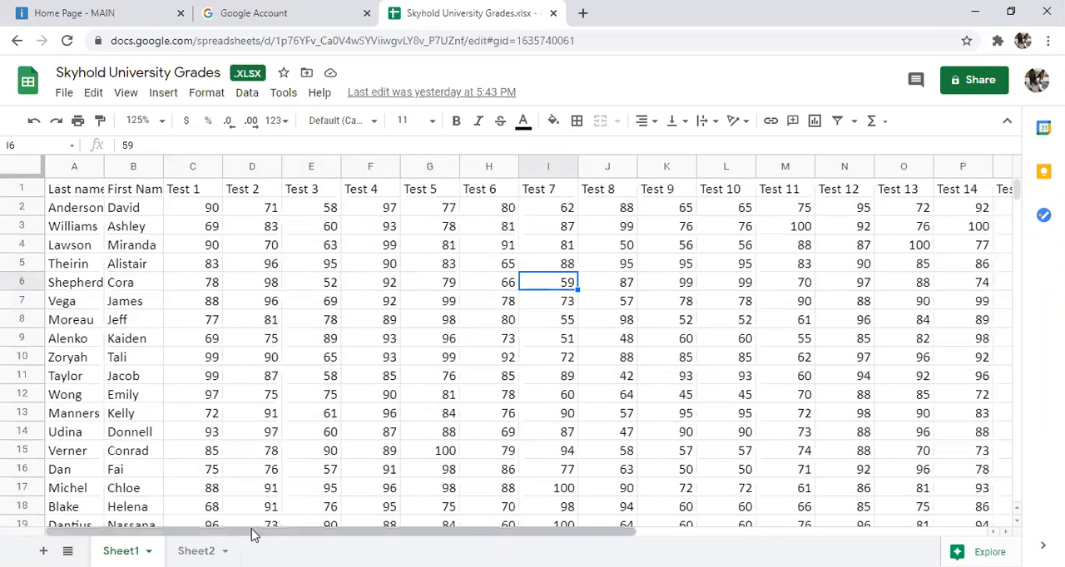
left_click(466, 531)
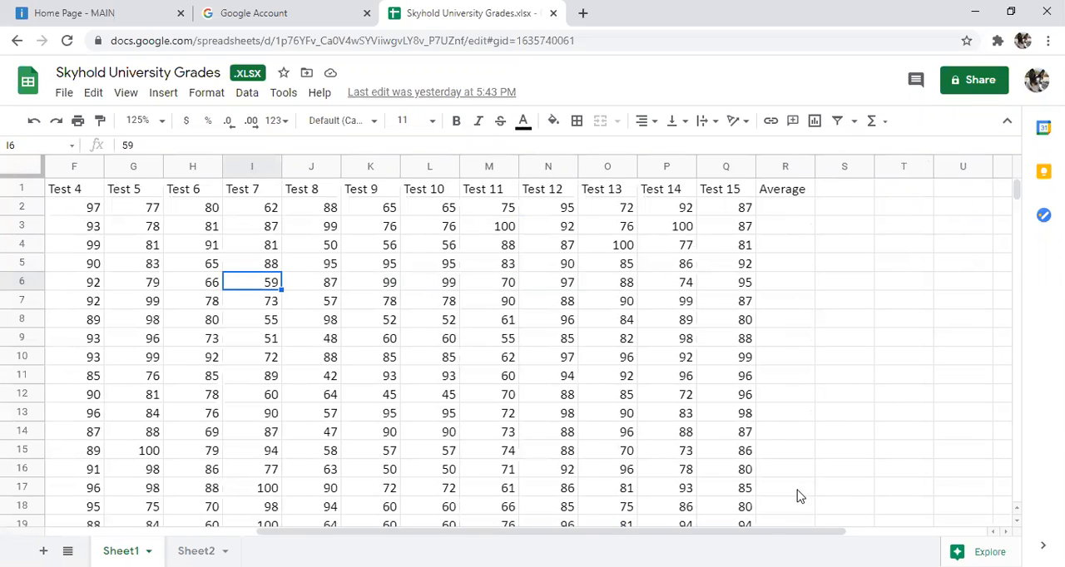
left_click_drag(772, 537, 485, 536)
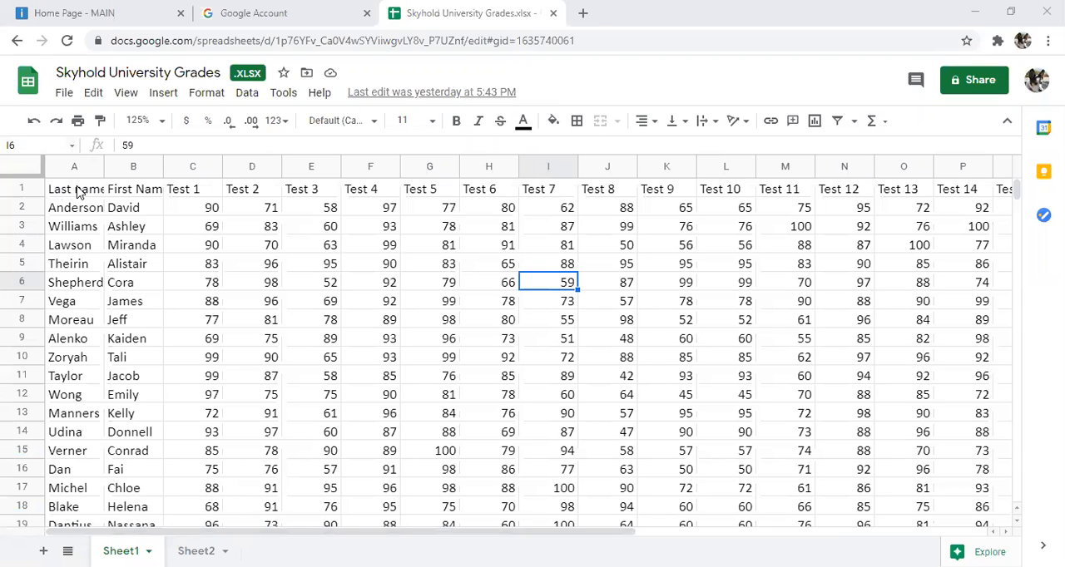
Step: Fill the header row, from Last name in A1 to Average in R1, with bright blue
left_click_drag(77, 191, 672, 204)
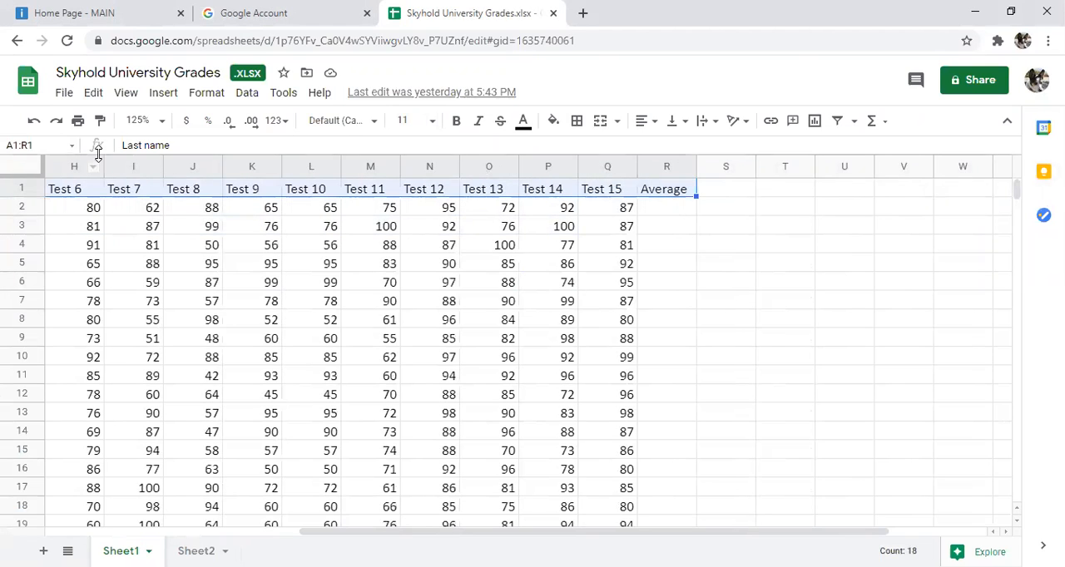
left_click(553, 122)
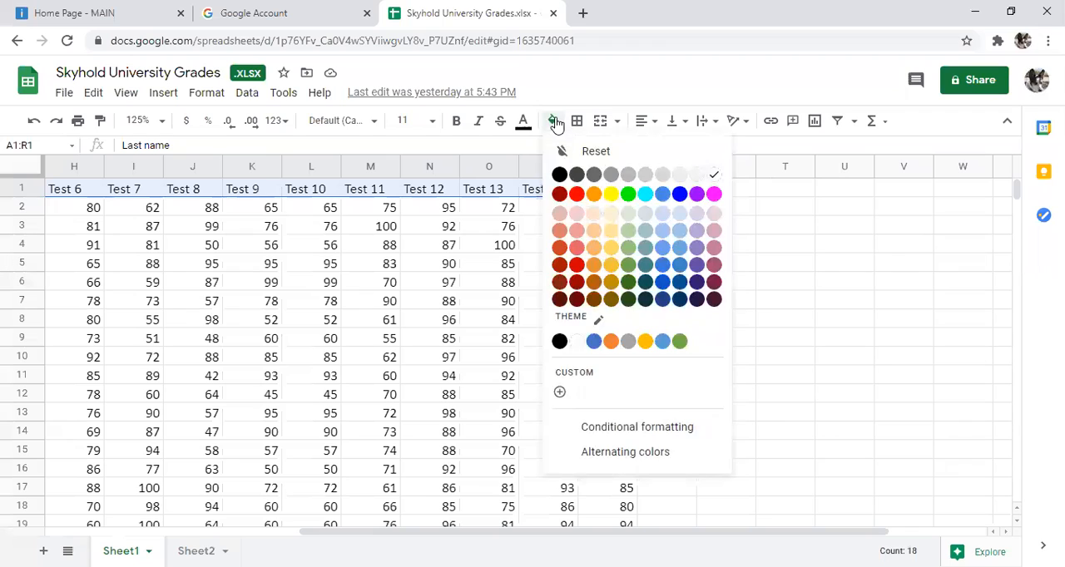
left_click(681, 196)
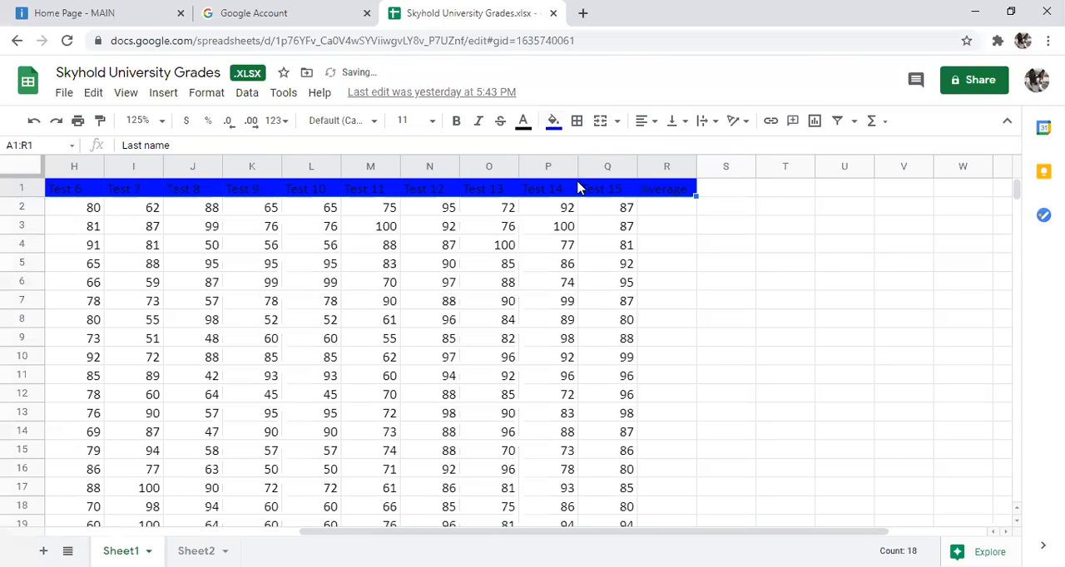
Step: Make the header row text in A1:R1 white and bold
left_click(524, 123)
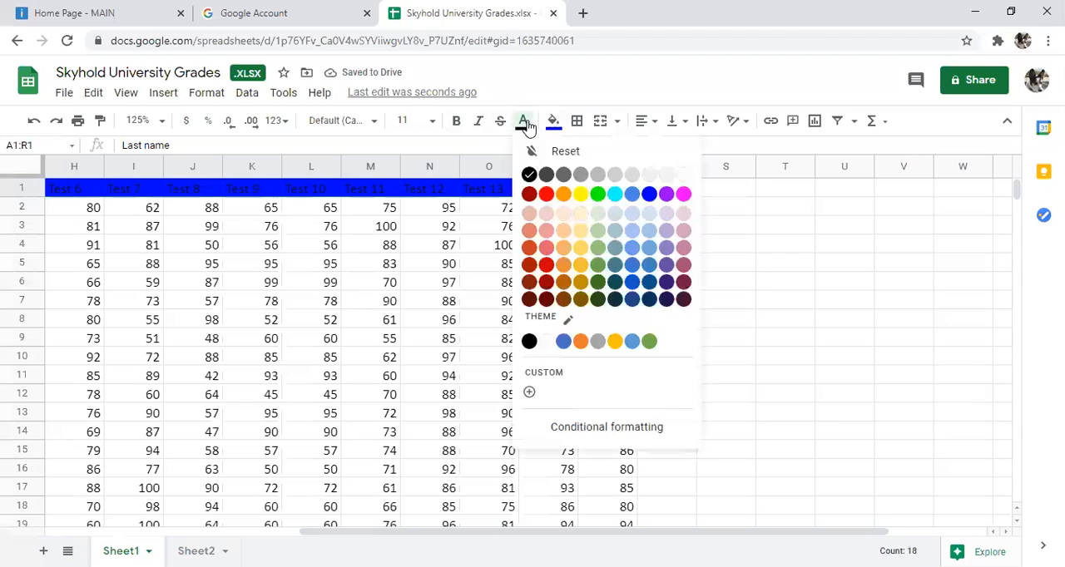
left_click(683, 175)
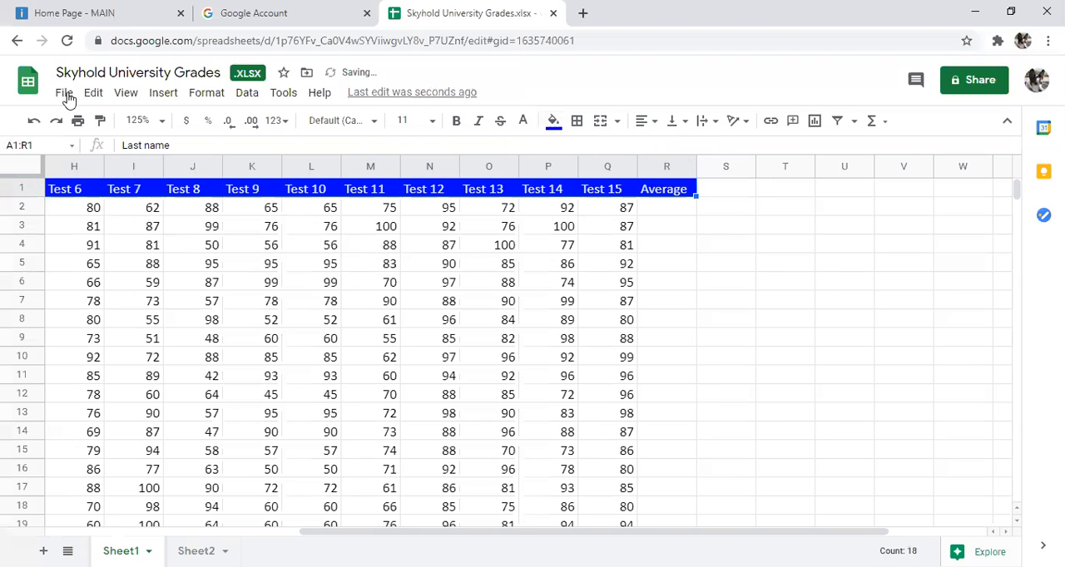
left_click(456, 121)
left_click(527, 340)
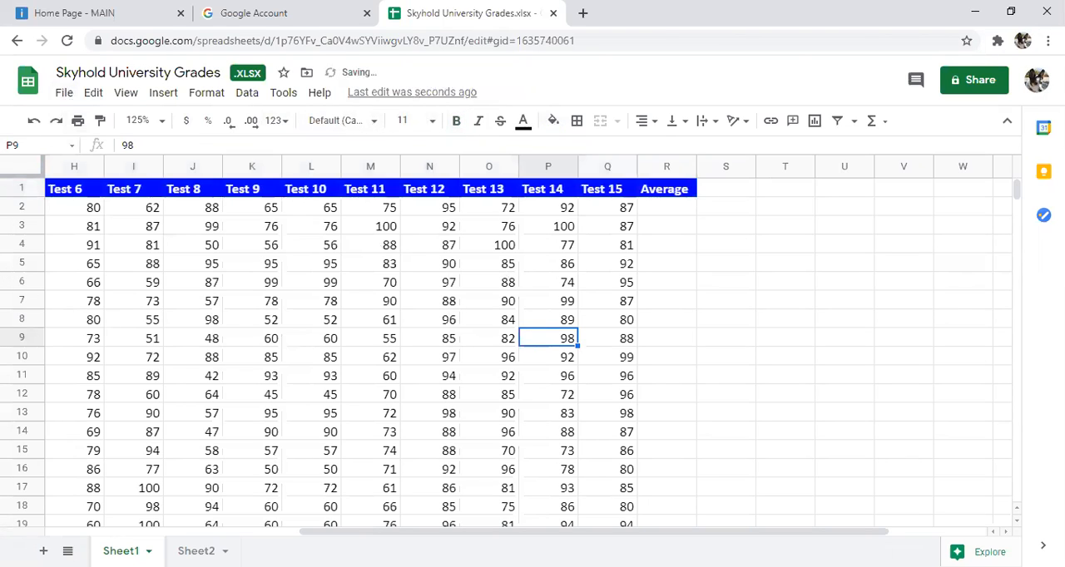
Step: Auto-fit the widths of the Last name and First Name columns to their contents
left_click_drag(525, 532, 224, 540)
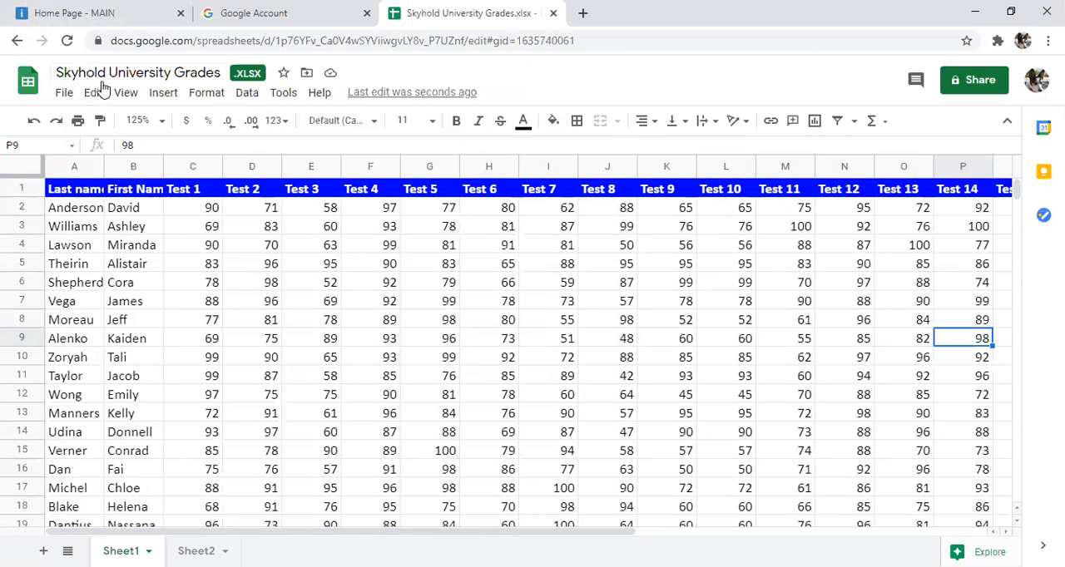
double_click(103, 166)
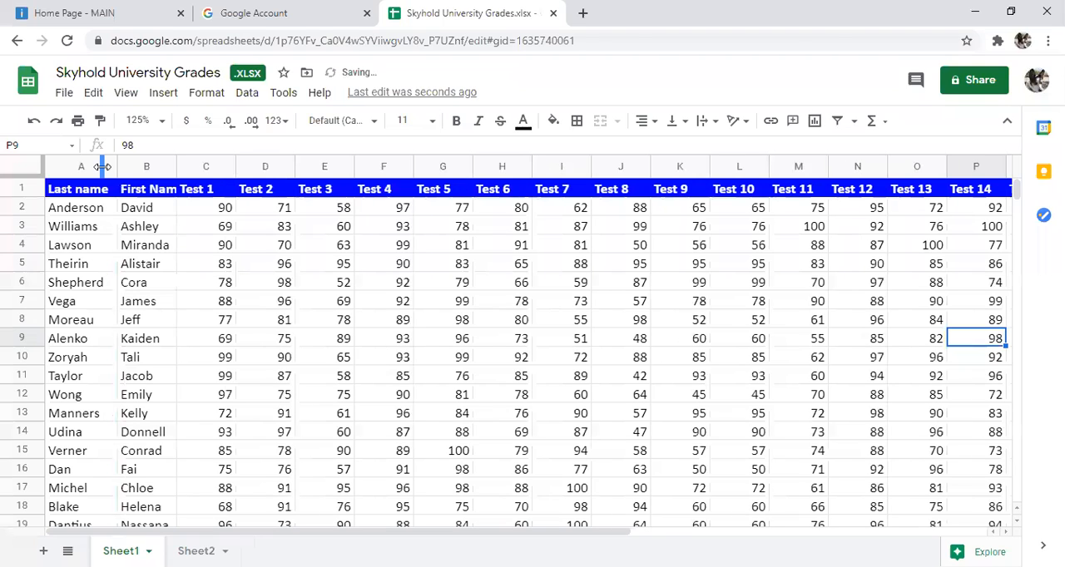
double_click(175, 167)
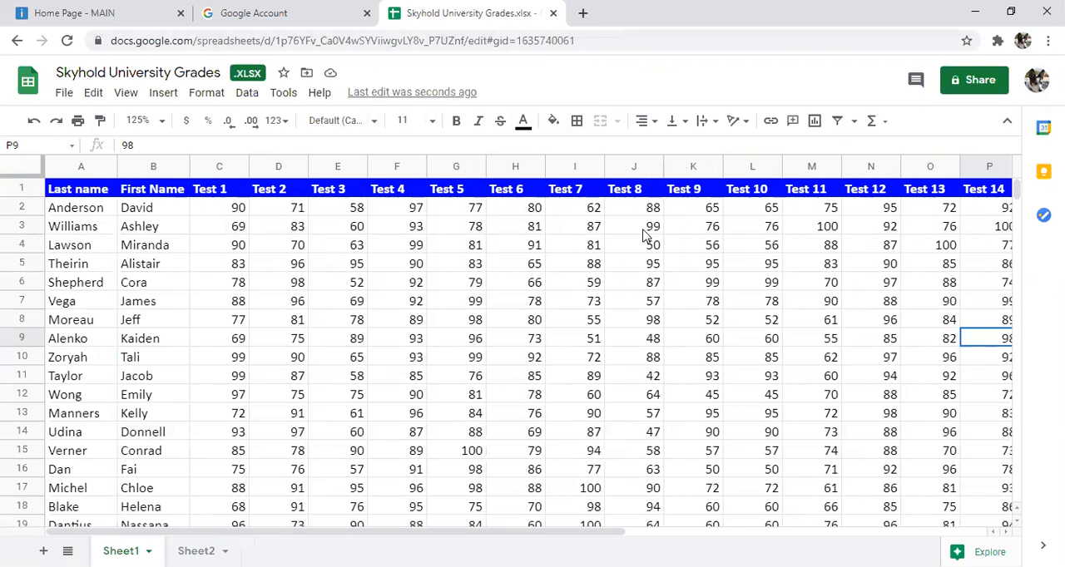
Step: Examine how the header row and the name columns behave when moving down and across the grade sheet
scroll(804, 291, "down", 3)
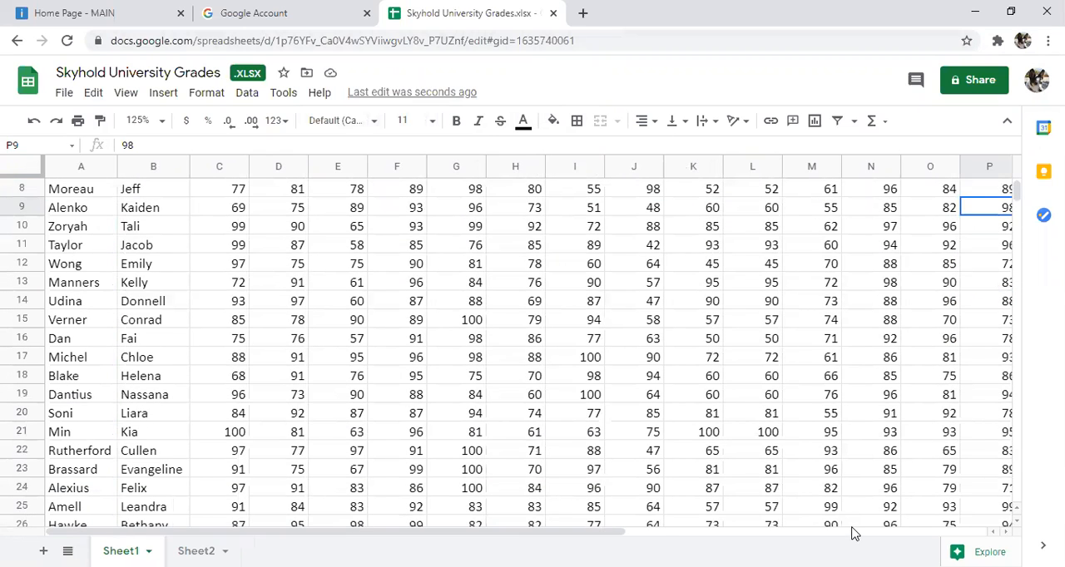
scroll(852, 532, "right", 1)
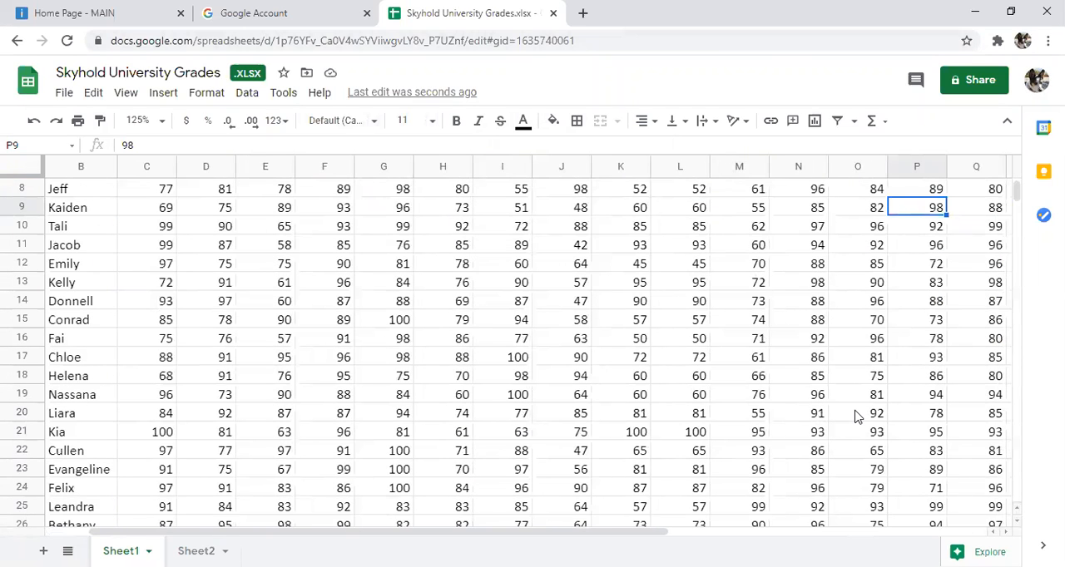
left_click(998, 463)
scroll(869, 537, "right", 9)
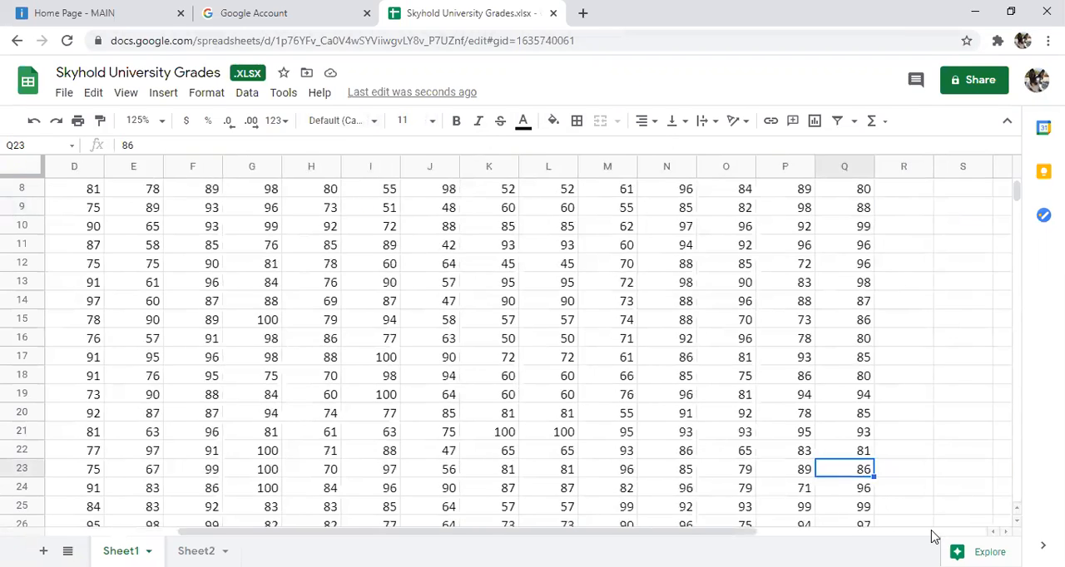
left_click(215, 378)
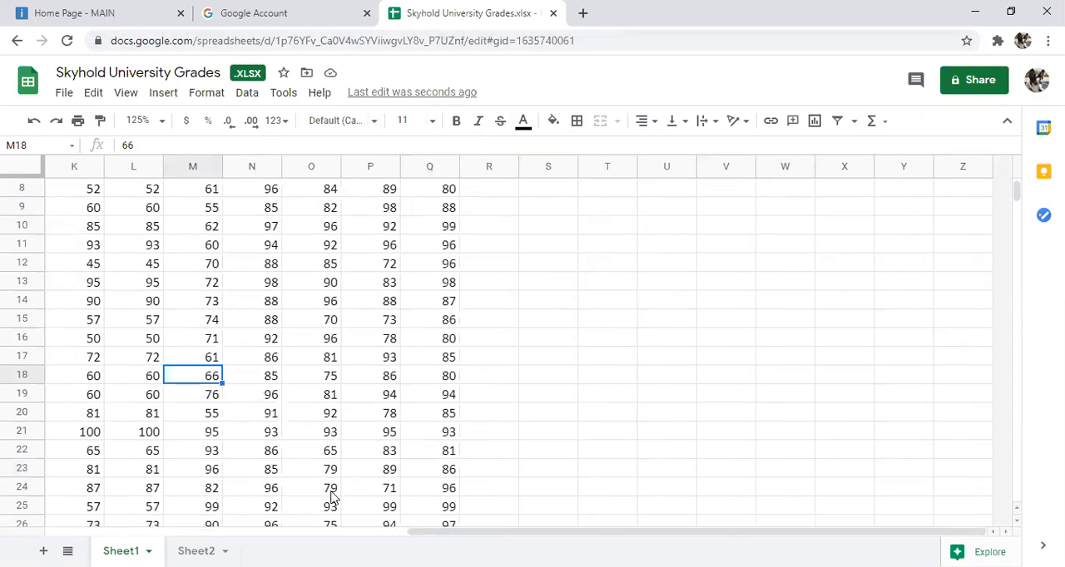
left_click_drag(637, 537, 253, 495)
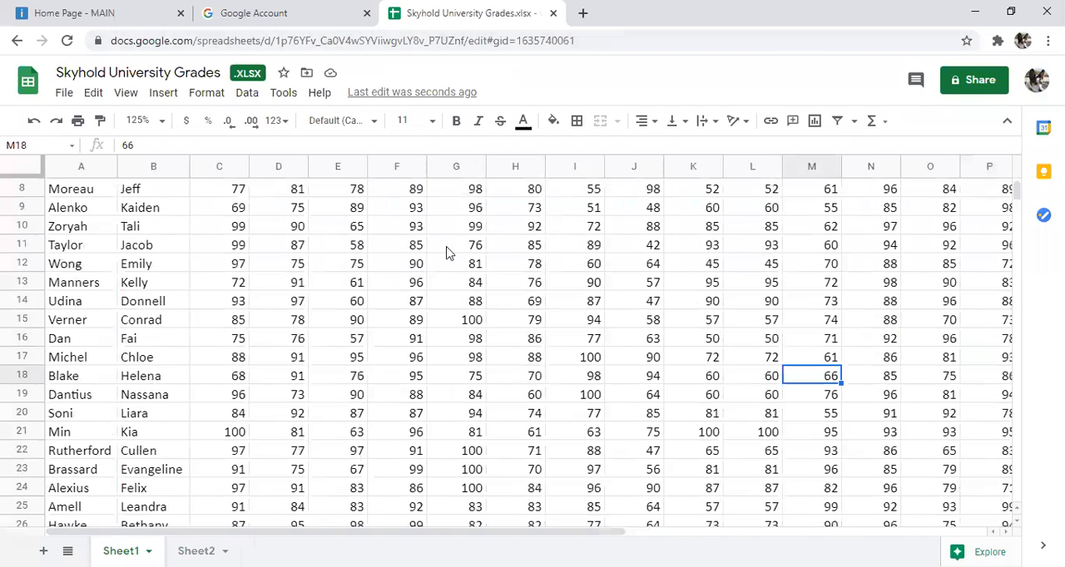
scroll(658, 238, "up", 3)
scroll(658, 238, "down", 2)
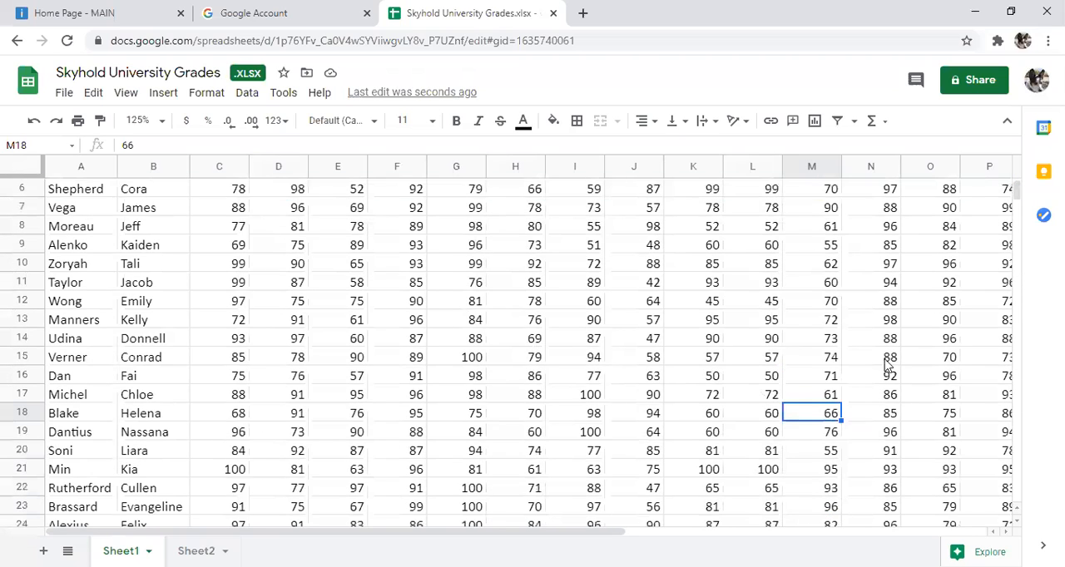
scroll(507, 394, "up", 2)
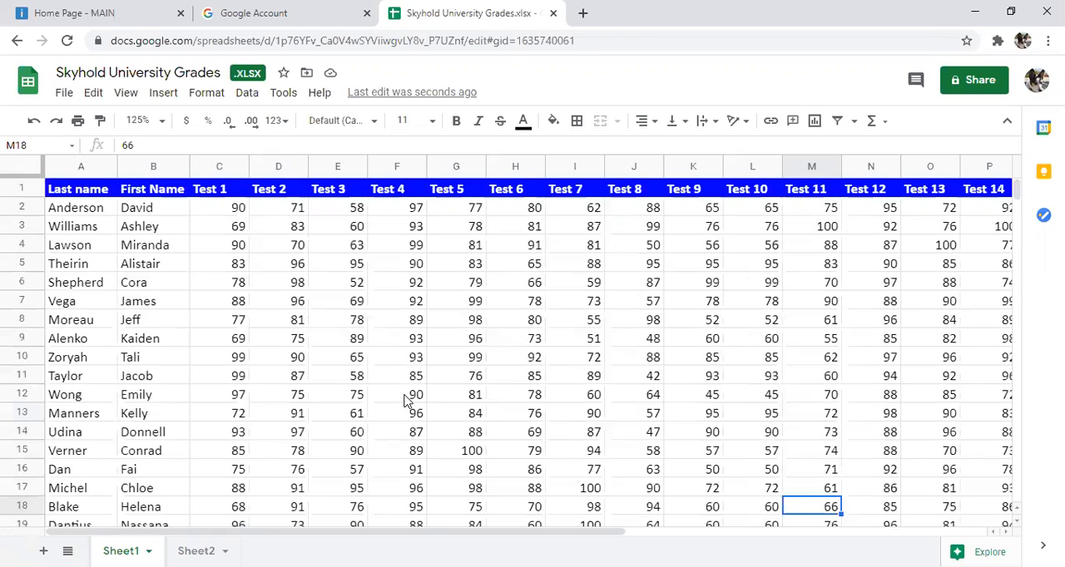
Step: With cell C2 as the current cell, freeze the first row of the sheet
left_click(205, 211)
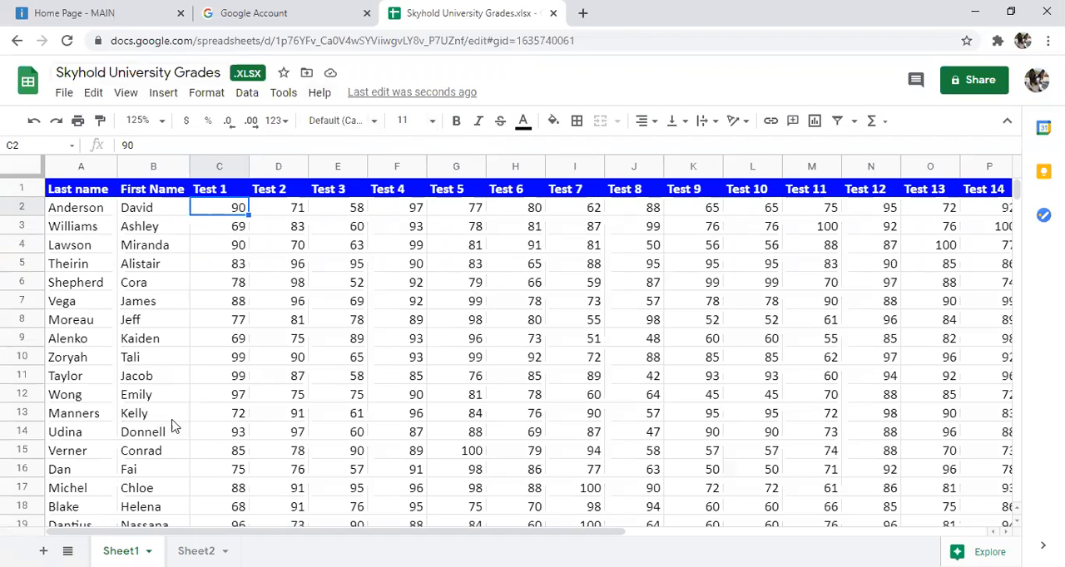
left_click(124, 100)
mouse_move(145, 125)
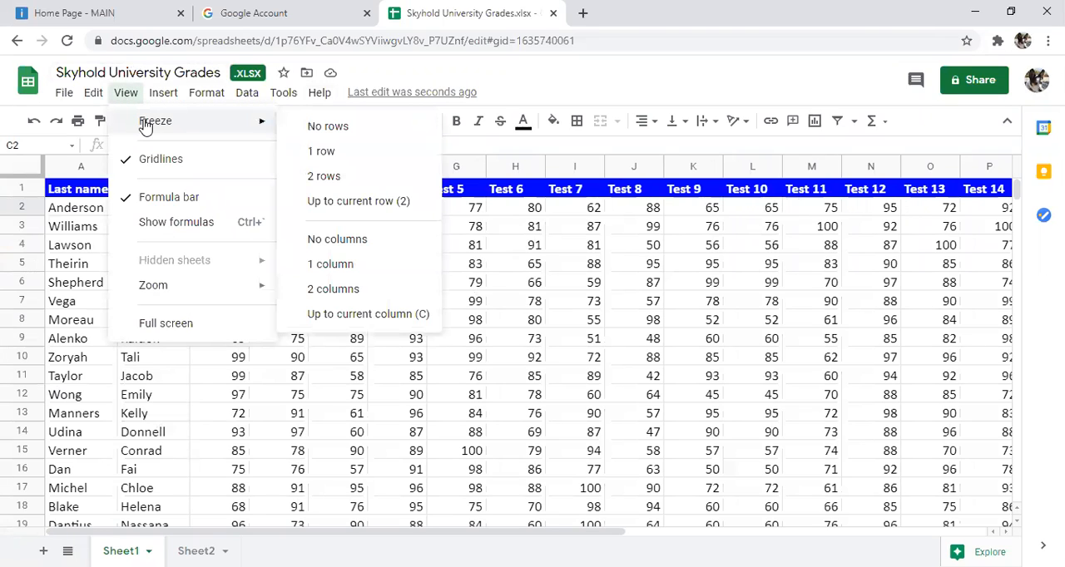
left_click(343, 152)
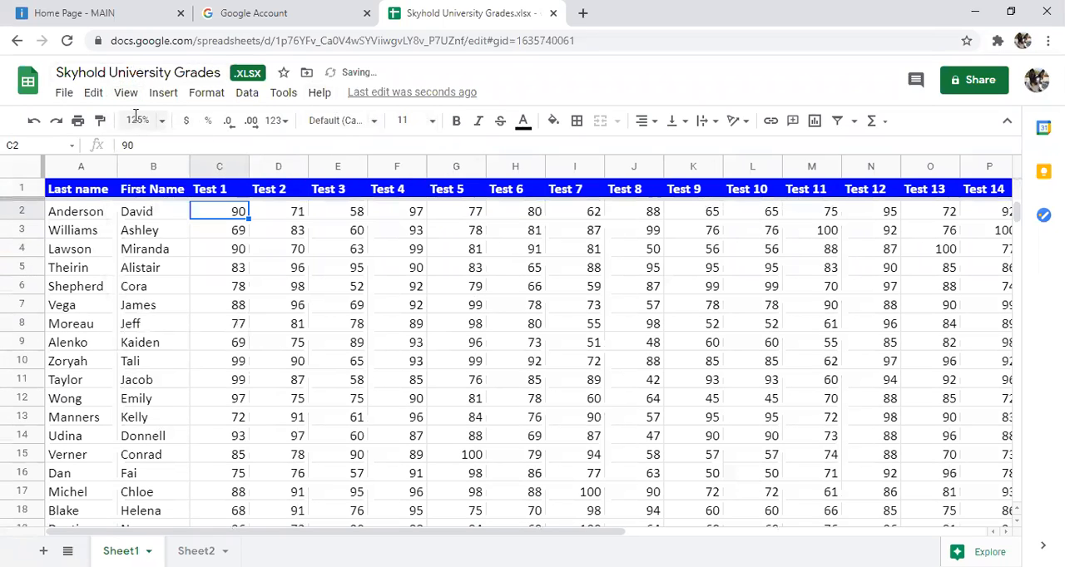
Step: Freeze the columns up to the current column C
left_click(124, 94)
mouse_move(174, 123)
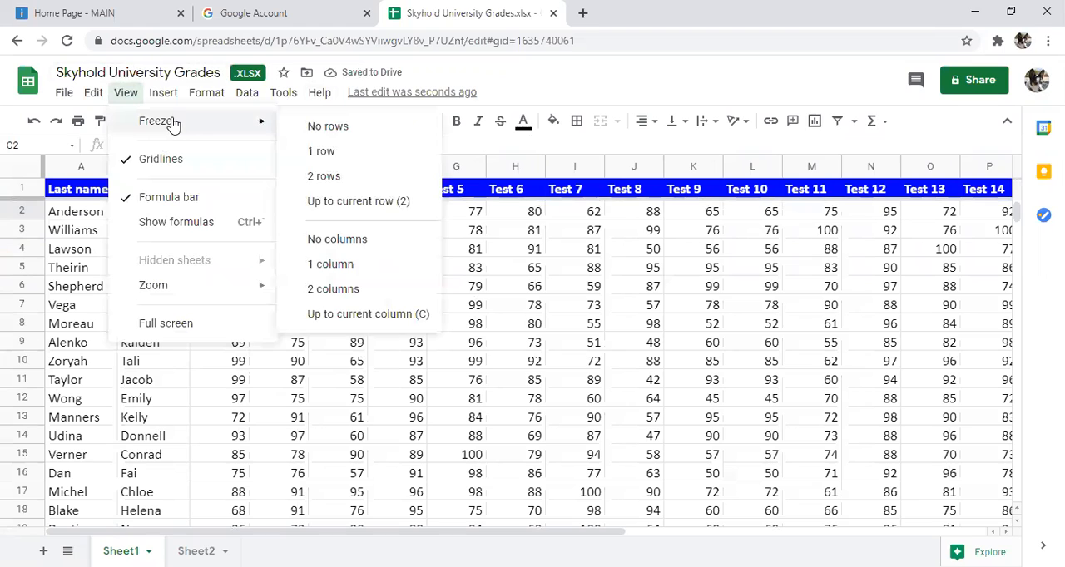
left_click(391, 314)
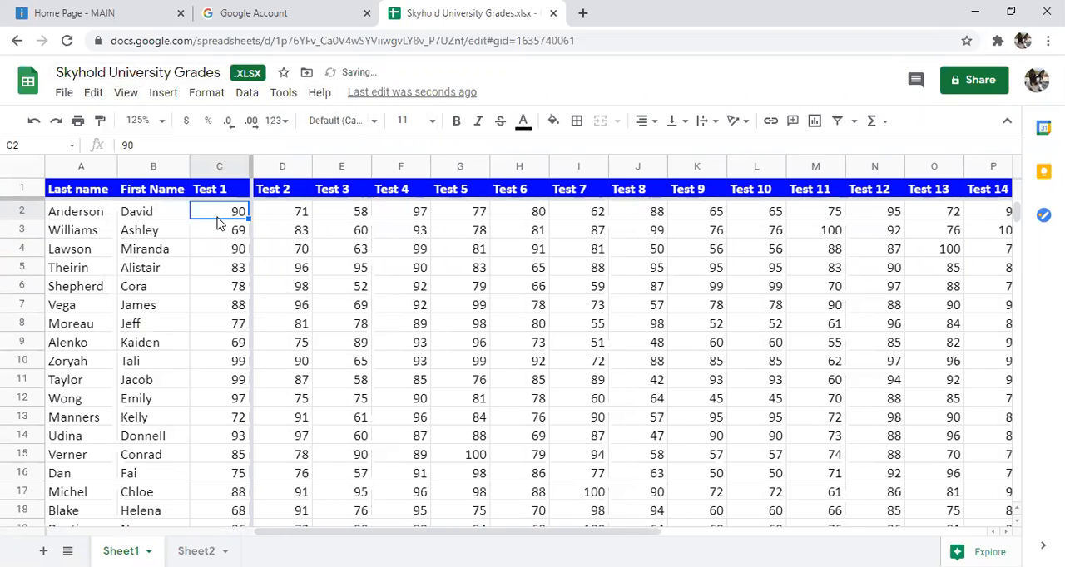
Step: Freeze the first two columns, Last name and First Name, in place of the three frozen columns
left_click(163, 92)
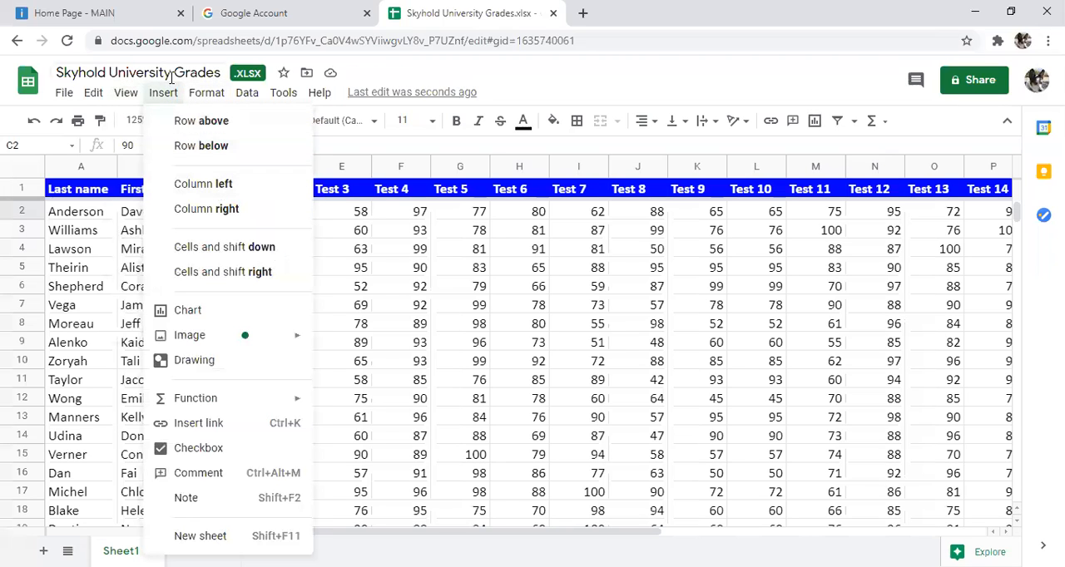
mouse_move(133, 96)
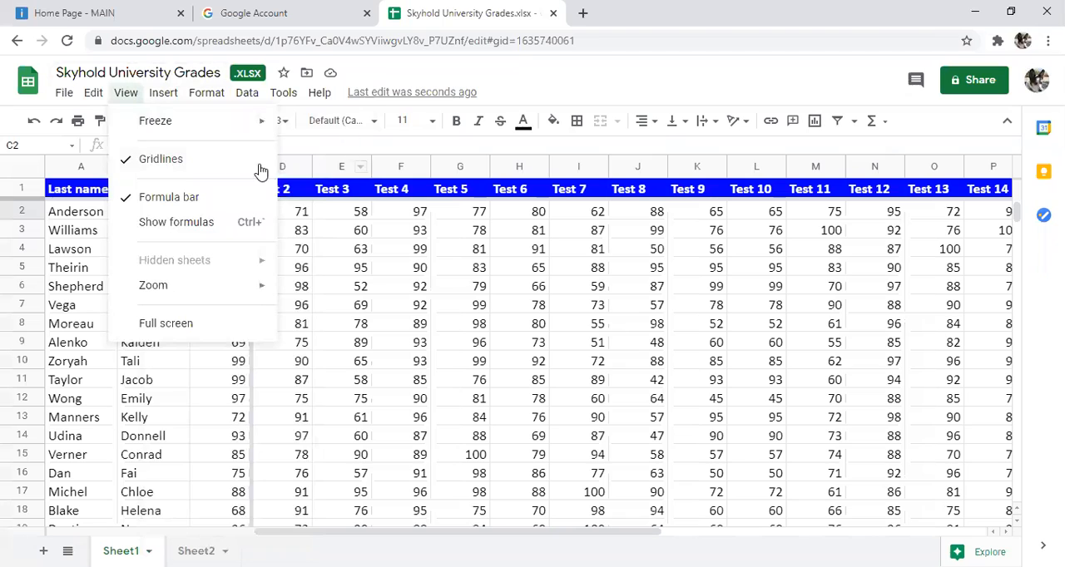
mouse_move(266, 140)
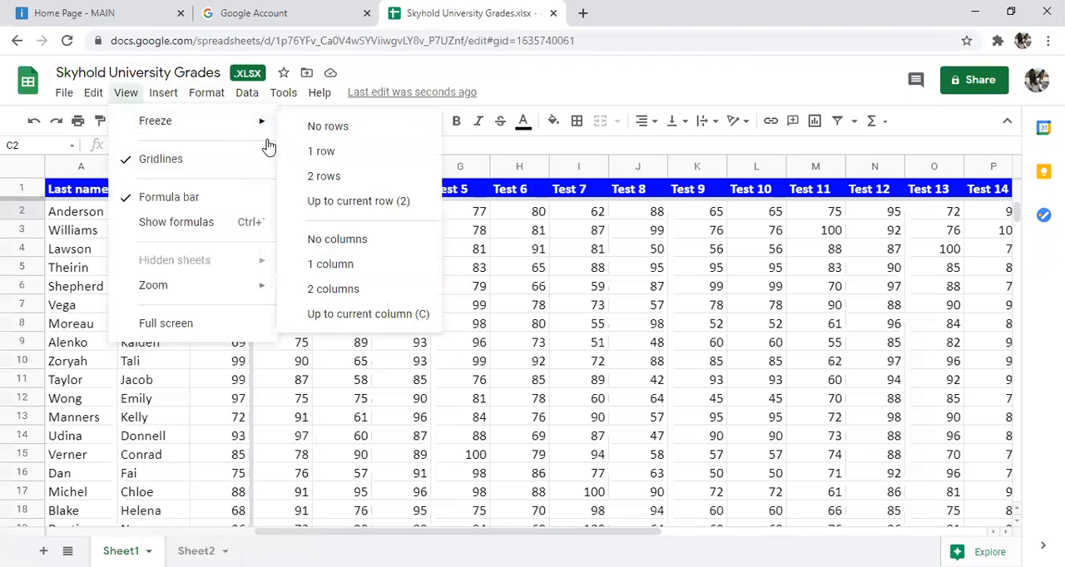
left_click(351, 288)
left_click(235, 250)
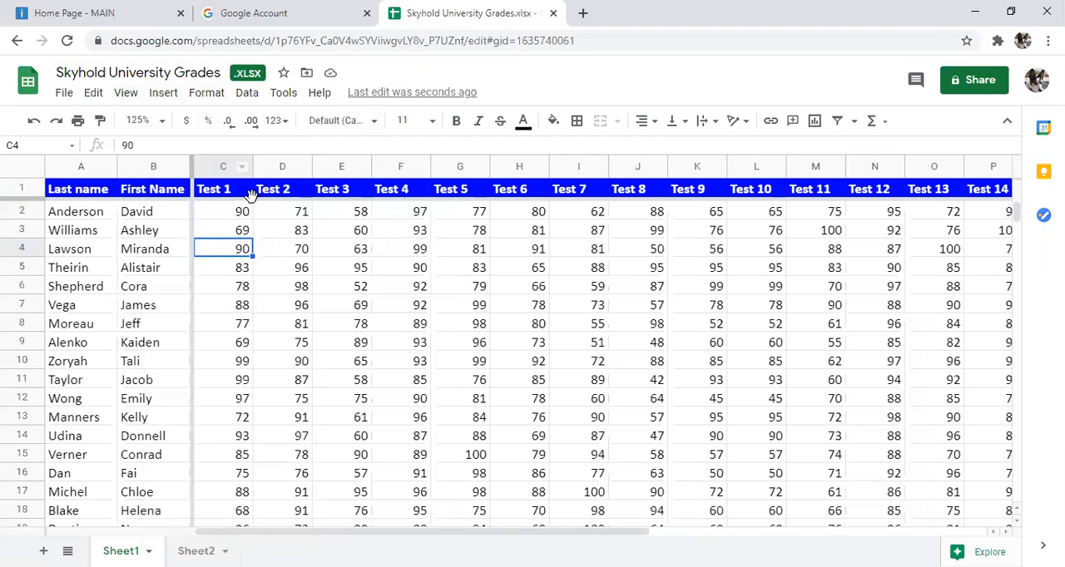
Step: Examine how the frozen header row and the two name columns behave when moving down and across the grades
scroll(497, 322, "down", 3)
left_click_drag(492, 538, 455, 532)
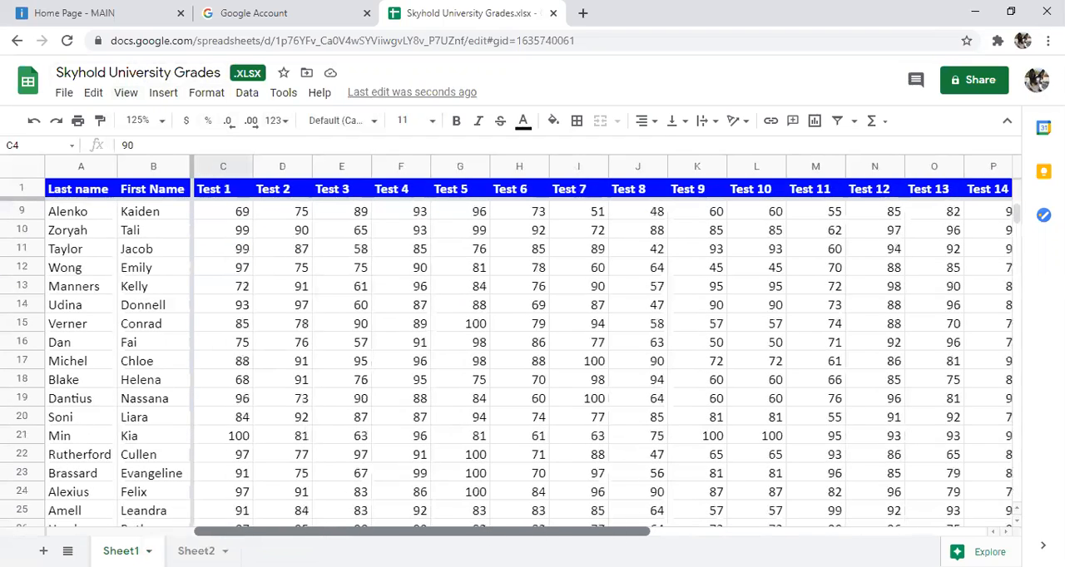
left_click_drag(574, 537, 712, 537)
left_click(697, 443)
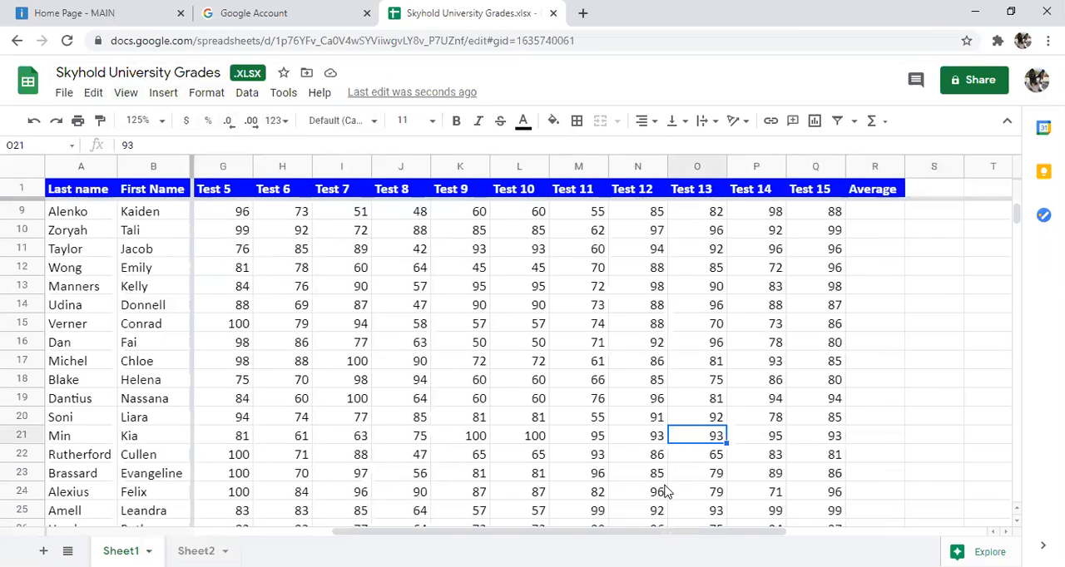
scroll(613, 485, "down", 1)
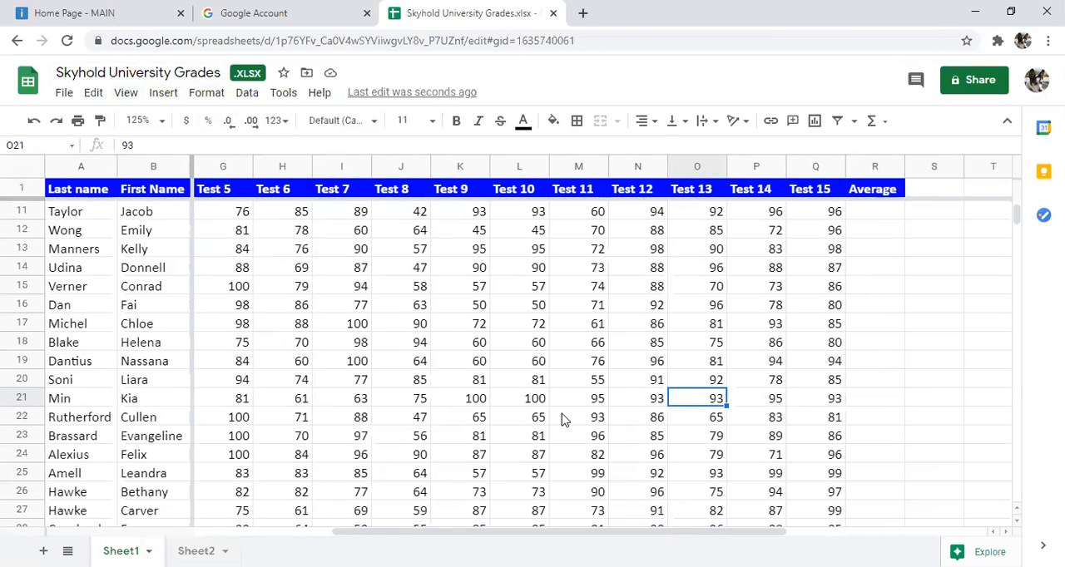
left_click(463, 366)
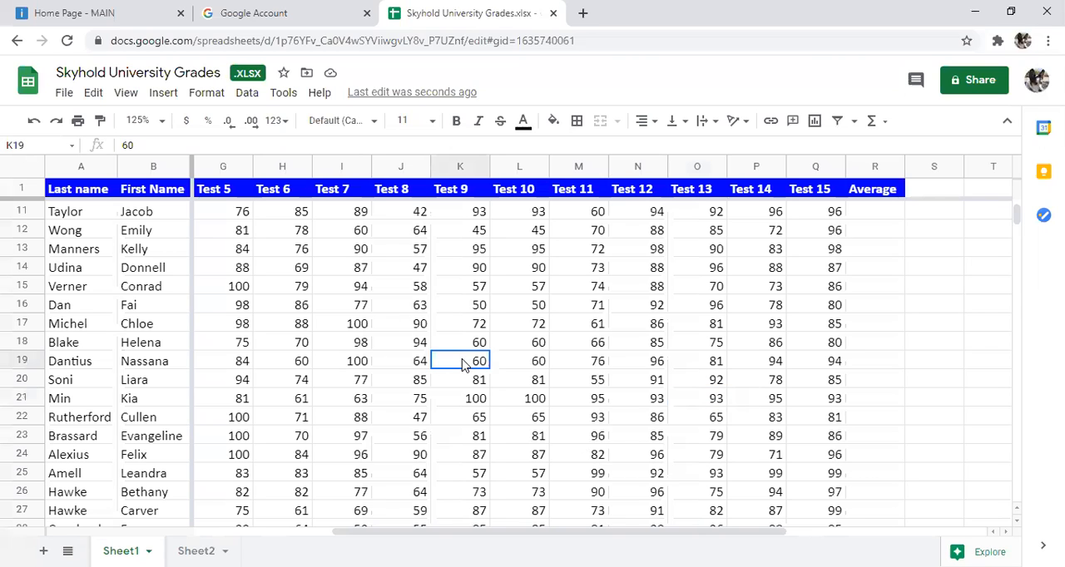
scroll(522, 425, "up", 3)
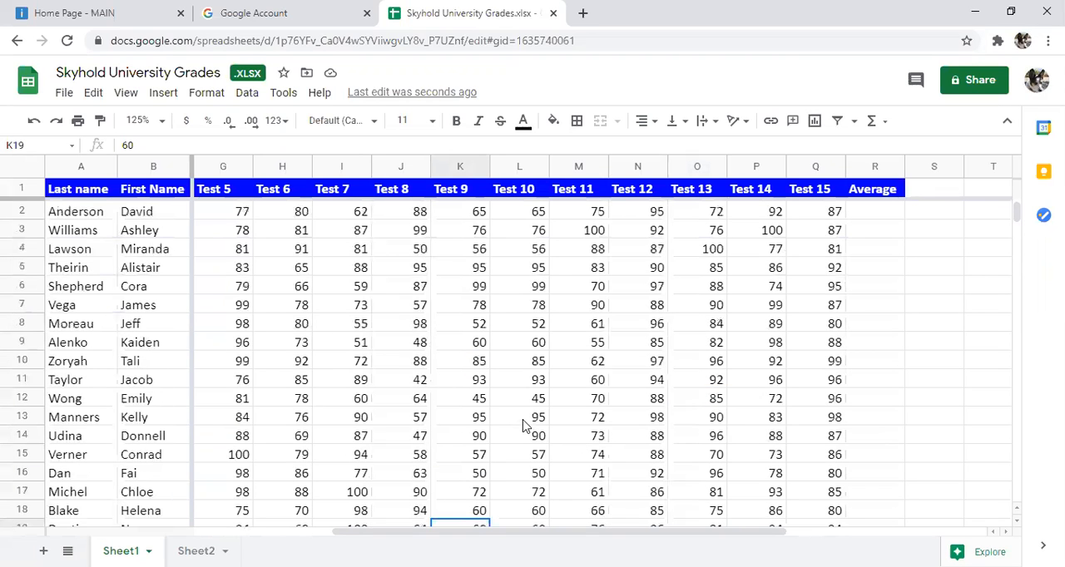
left_click_drag(492, 535, 24, 530)
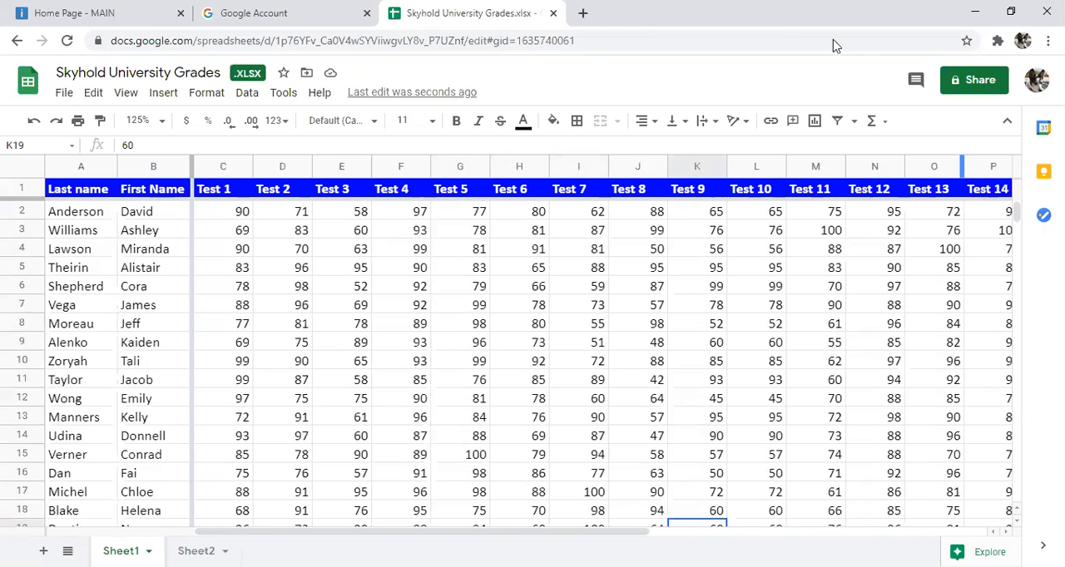
Step: Unfreeze all columns of Sheet1
left_click(129, 96)
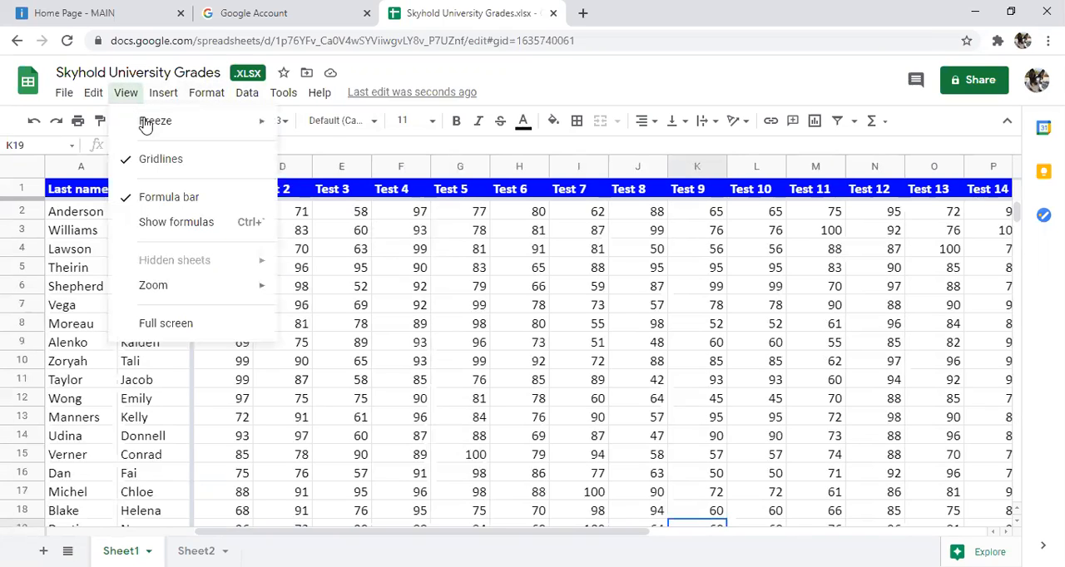
mouse_move(145, 123)
left_click(388, 241)
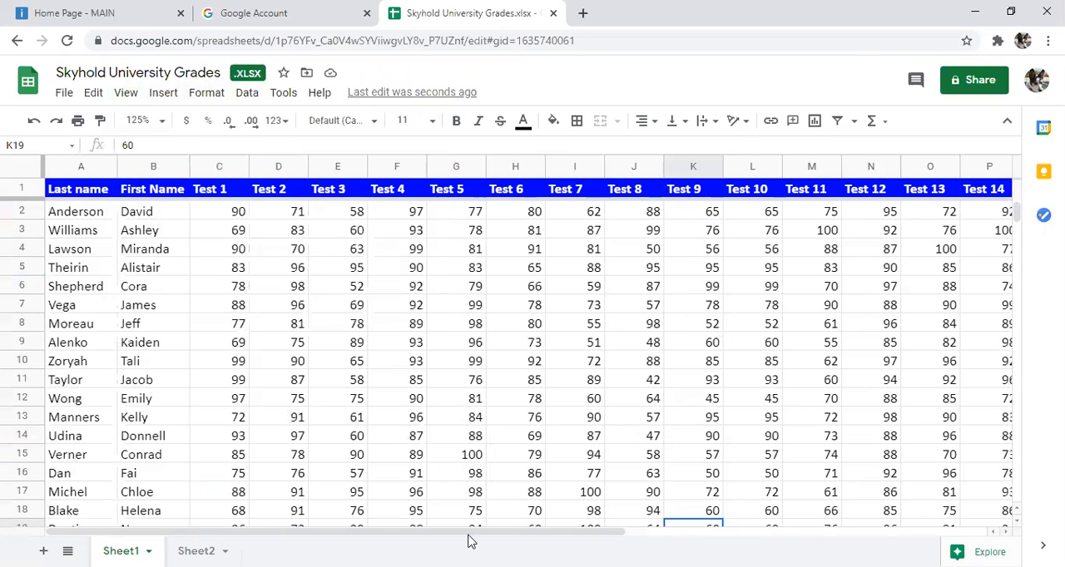
Step: Calculate the first student's average of Tests 1 to 15 in cell R2 with =AVERAGE(C2:Q2)
left_click_drag(499, 532, 585, 516)
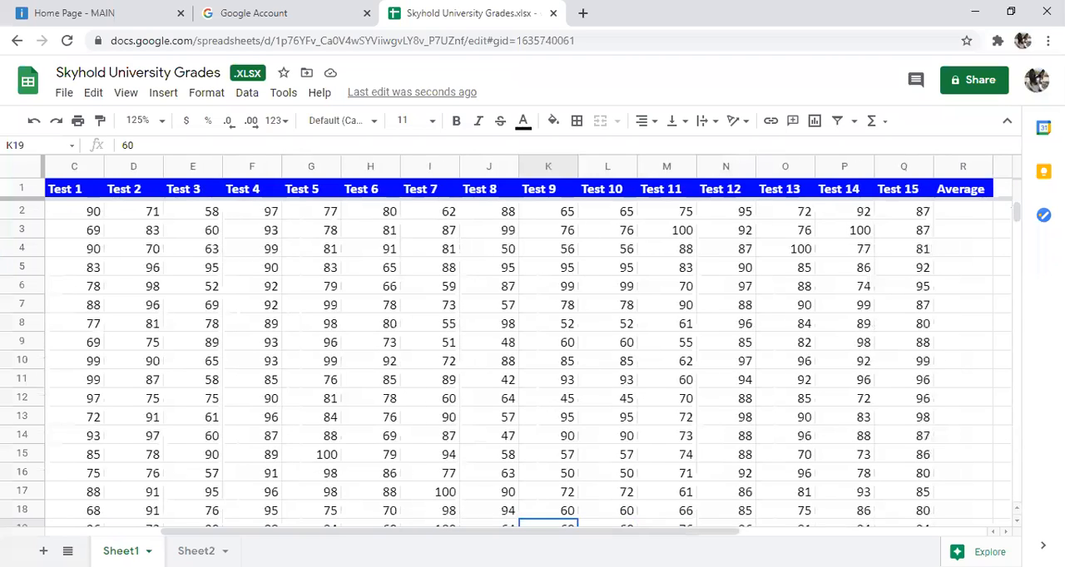
left_click(967, 214)
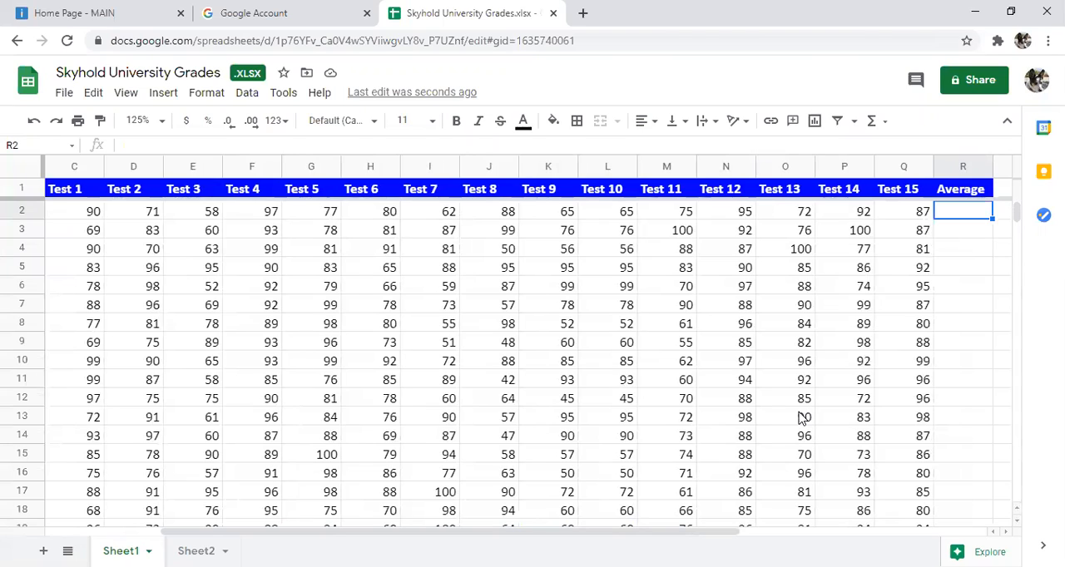
type("=")
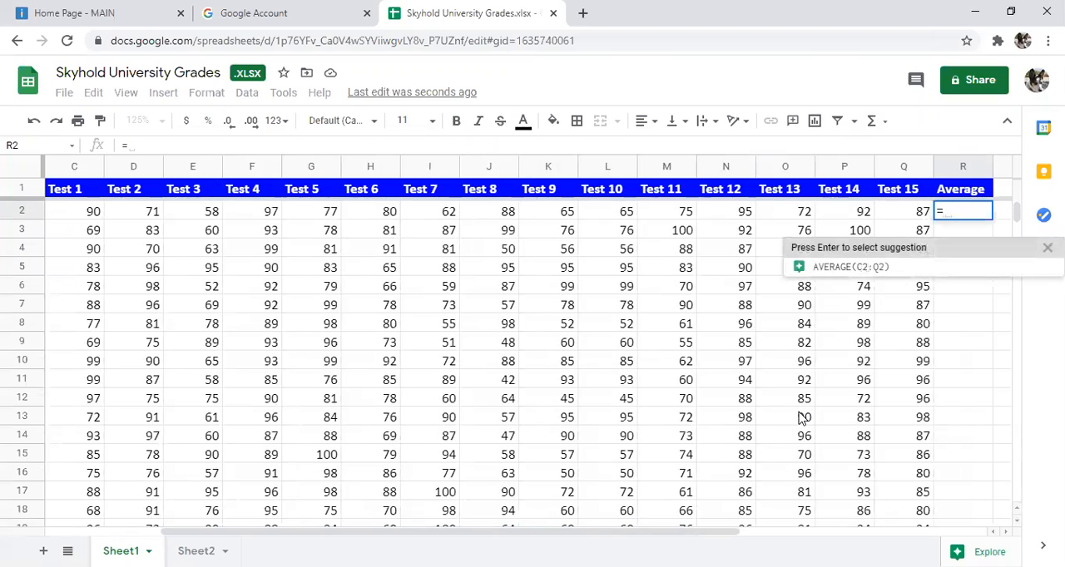
type("averag")
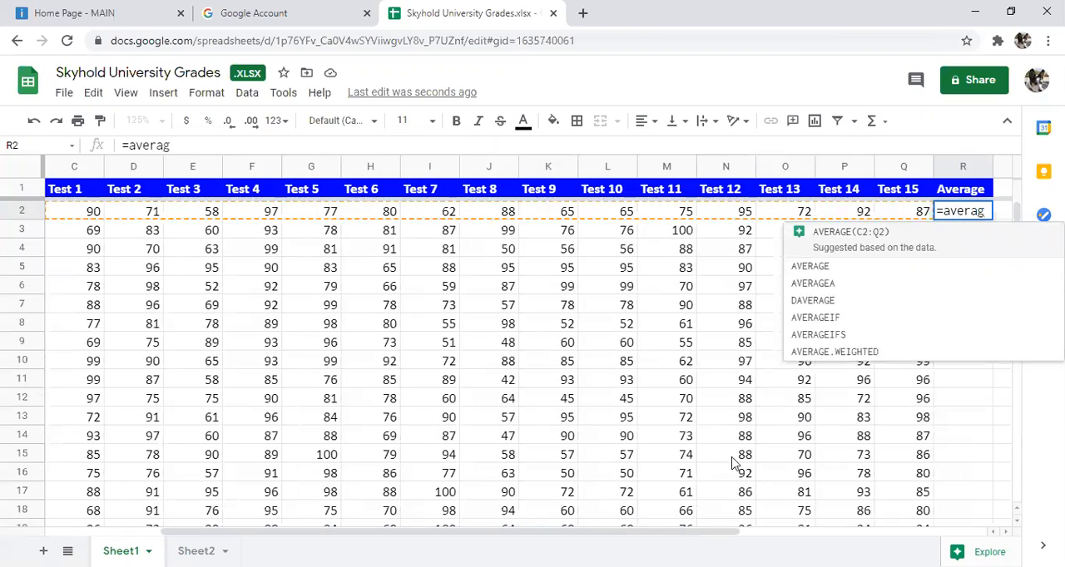
left_click(847, 242)
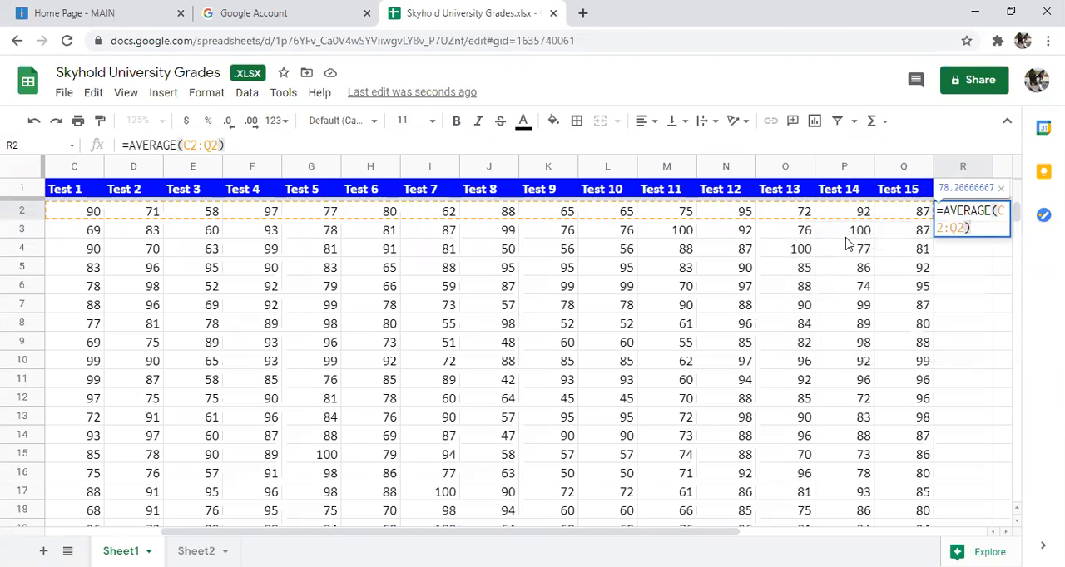
key("Return")
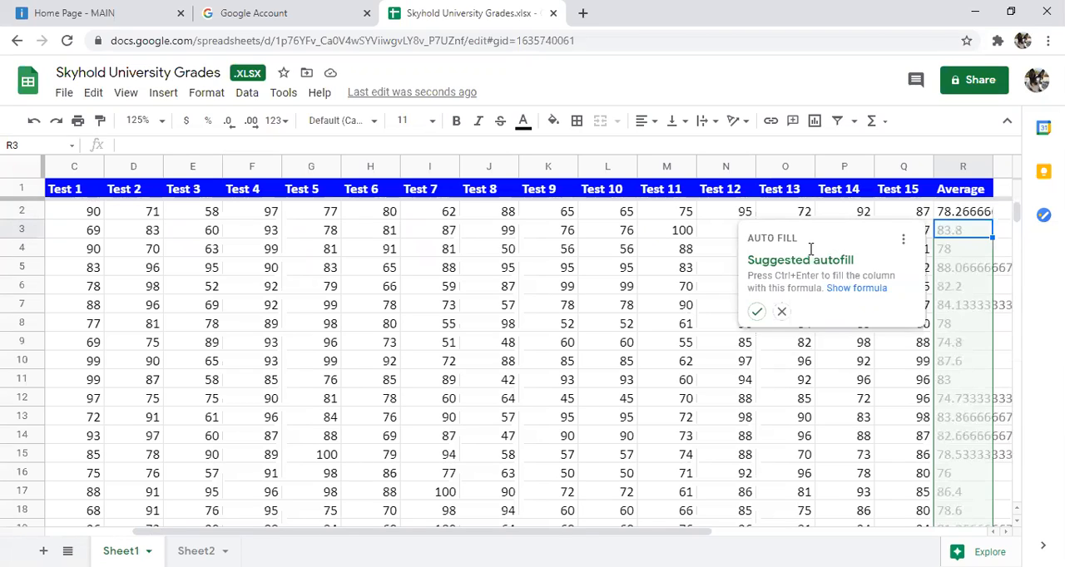
Step: Accept the suggested autofill of the average formula for the remaining students in column R and check the filled rows
left_click(760, 312)
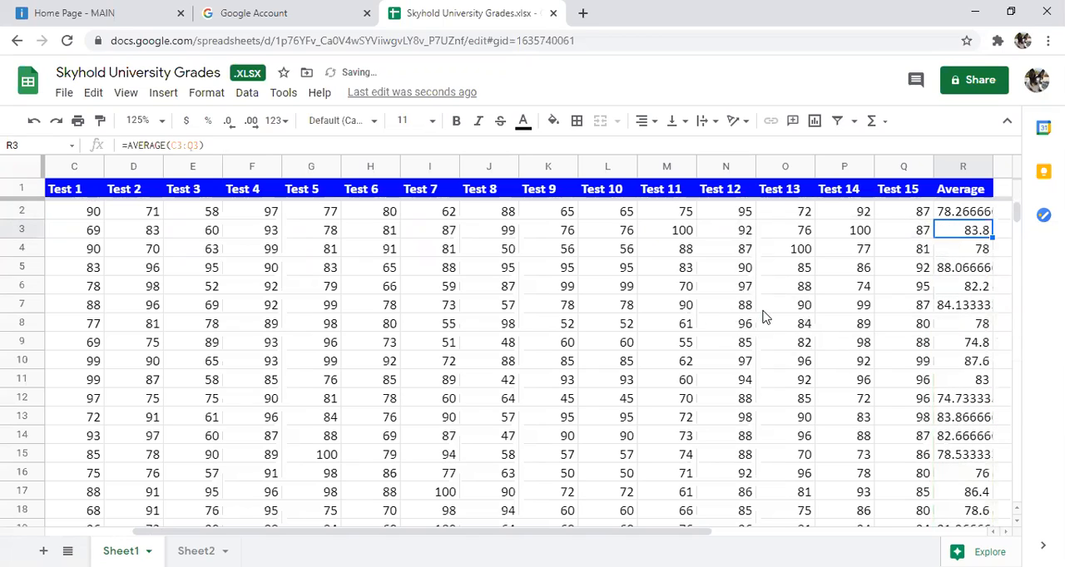
scroll(863, 414, "down", 3)
scroll(856, 413, "down", 6)
scroll(857, 413, "up", 9)
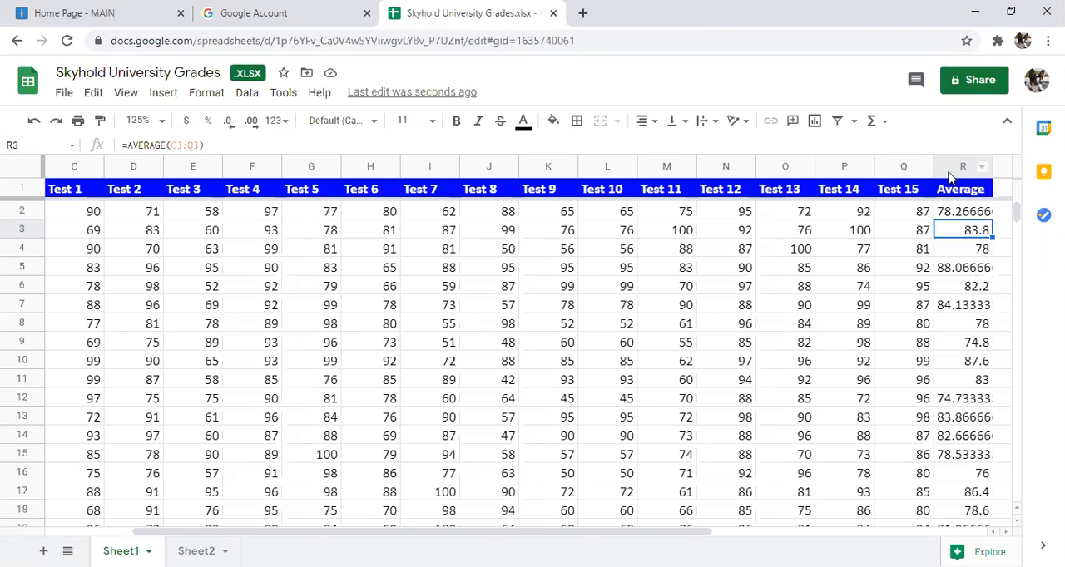
Step: Reduce the decimal places of the whole Average column until it shows whole numbers
left_click(948, 167)
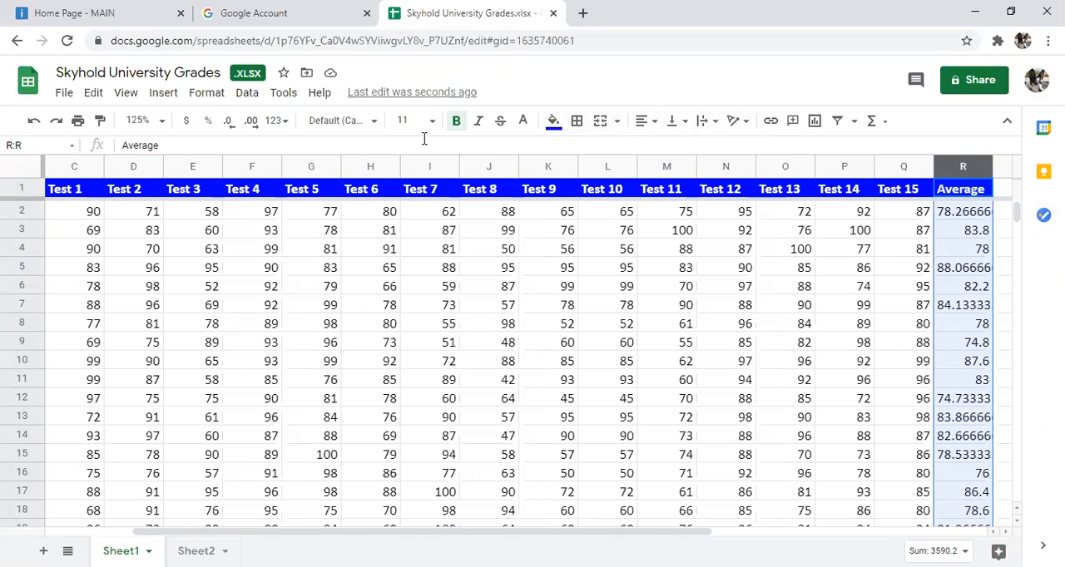
left_click(230, 125)
left_click(230, 125)
left_click(231, 125)
left_click(231, 124)
left_click(231, 125)
left_click(231, 125)
left_click(230, 125)
left_click(230, 125)
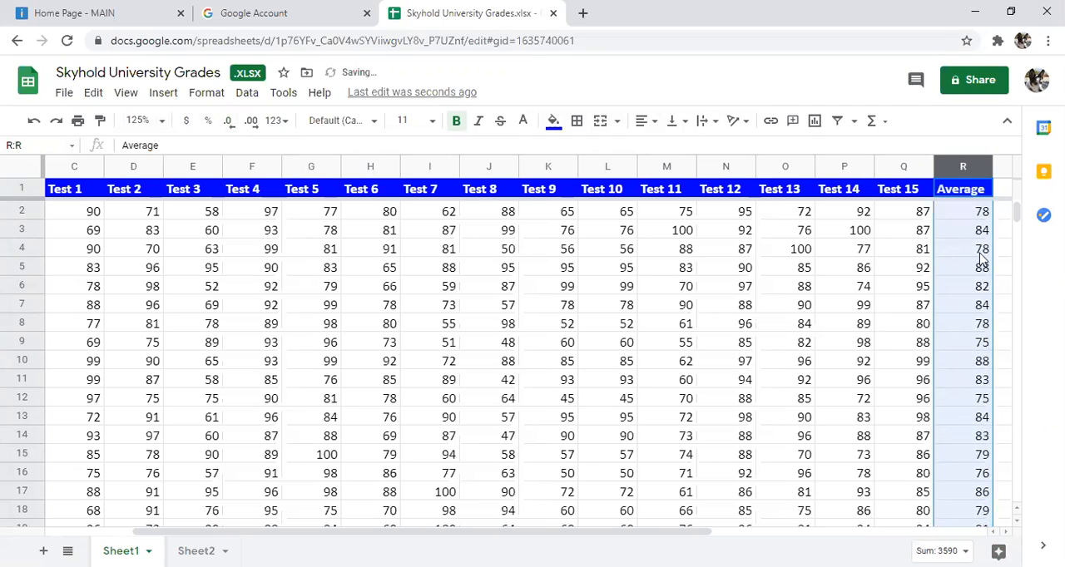
left_click(948, 327)
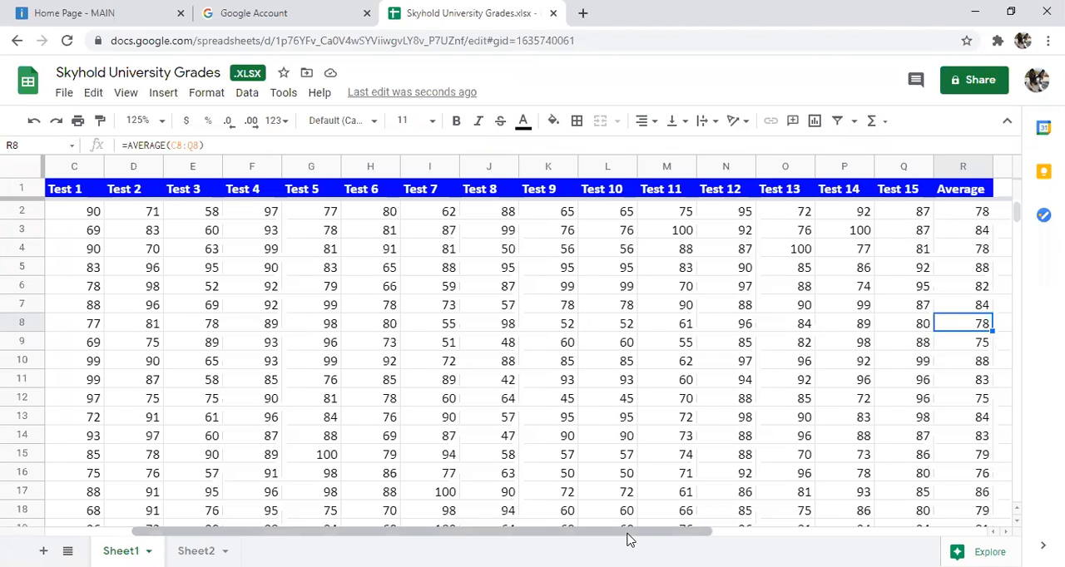
Step: Sort Sheet1 by the Last name column, A to Z
left_click_drag(629, 540, 542, 540)
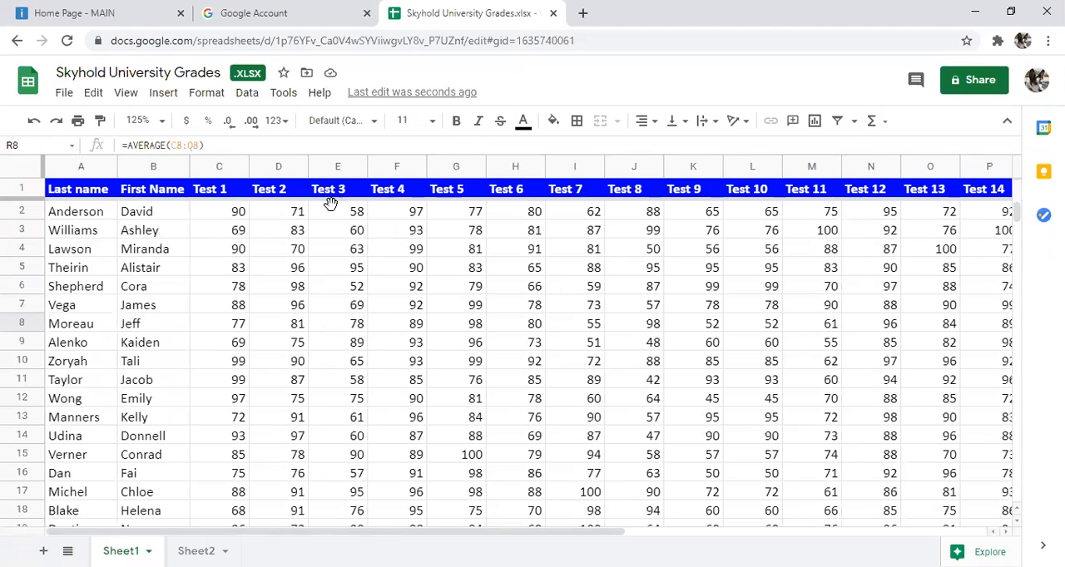
left_click(171, 219)
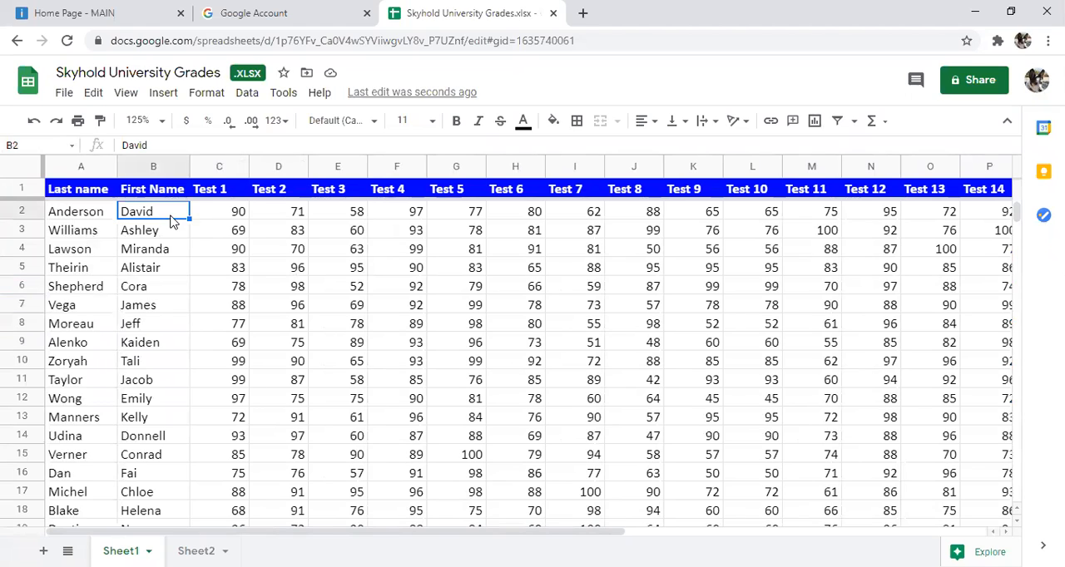
left_click(66, 213)
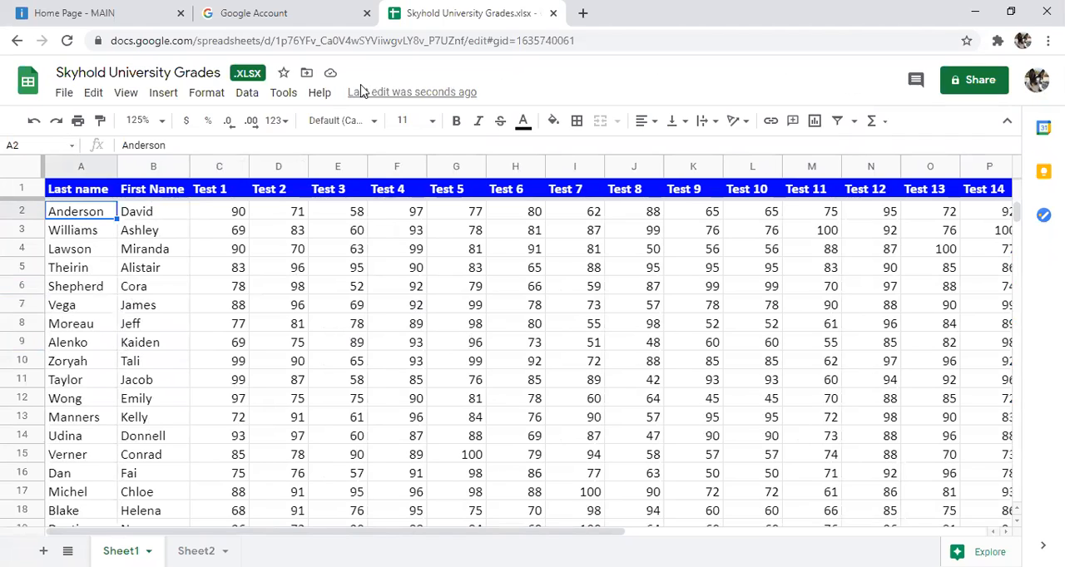
left_click(247, 95)
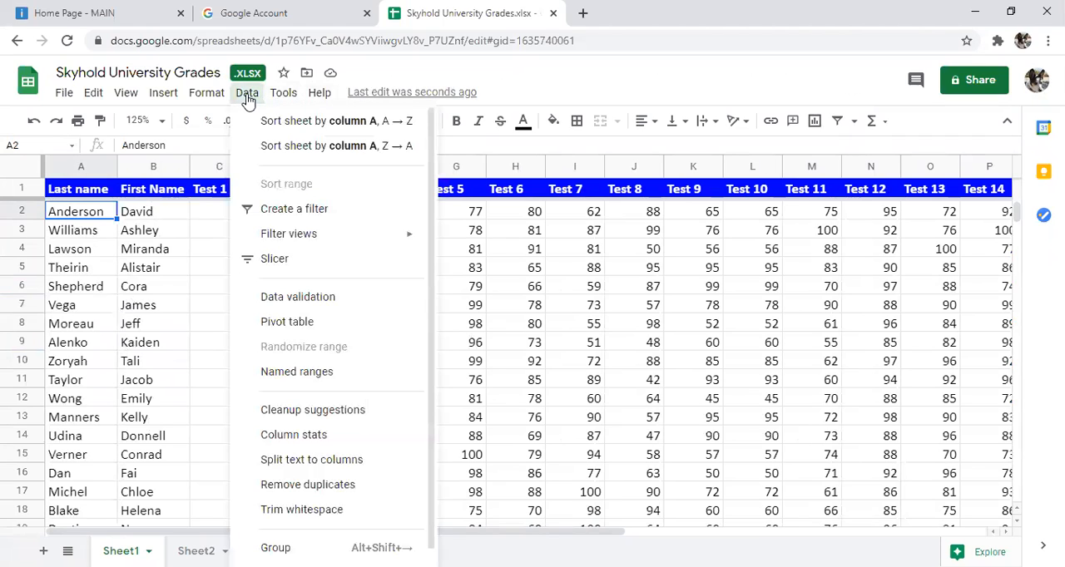
left_click(295, 122)
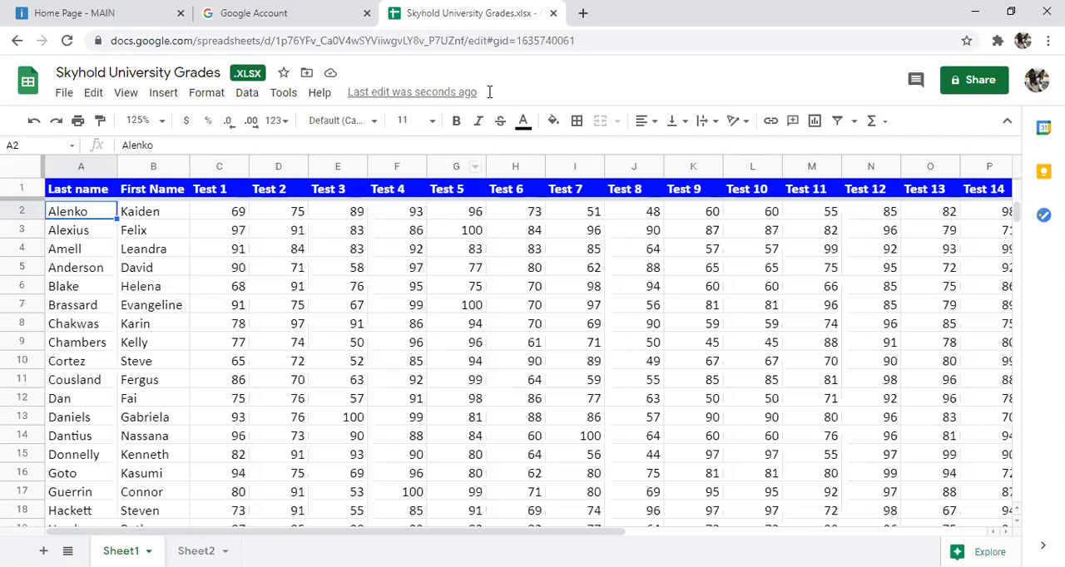
left_click(545, 35)
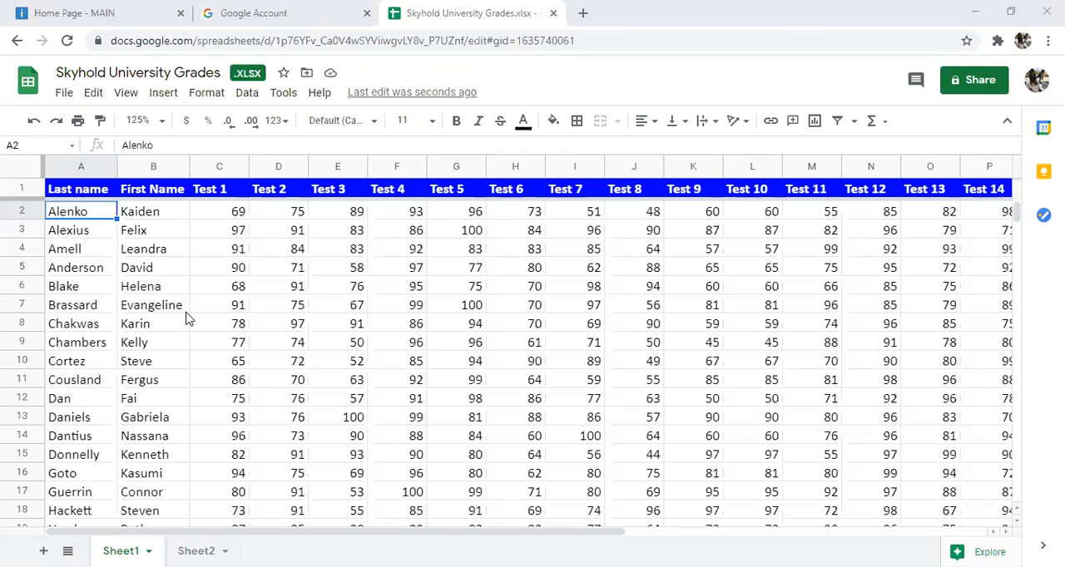
left_click(215, 215)
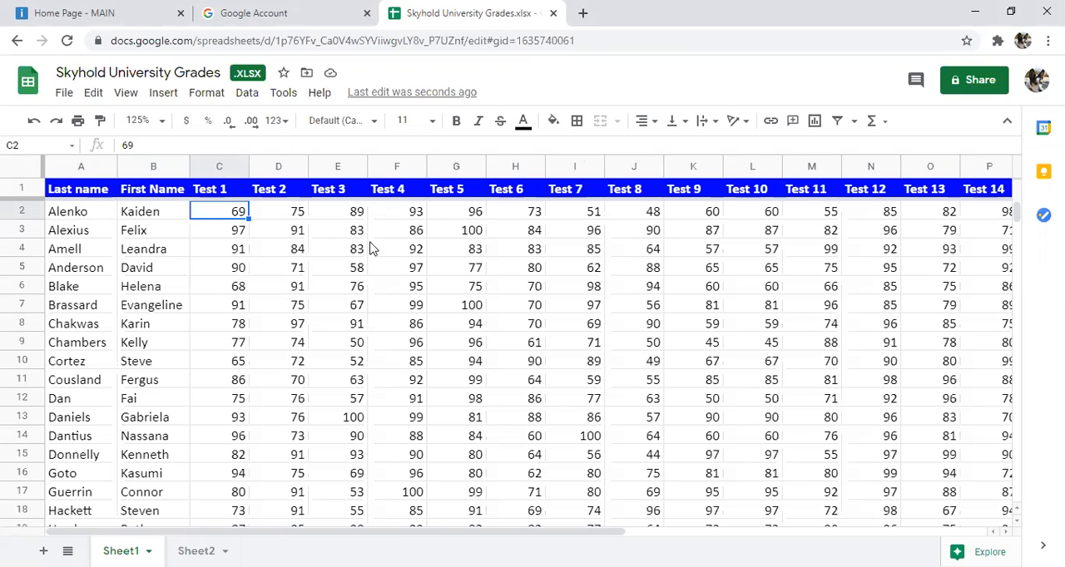
left_click(105, 218)
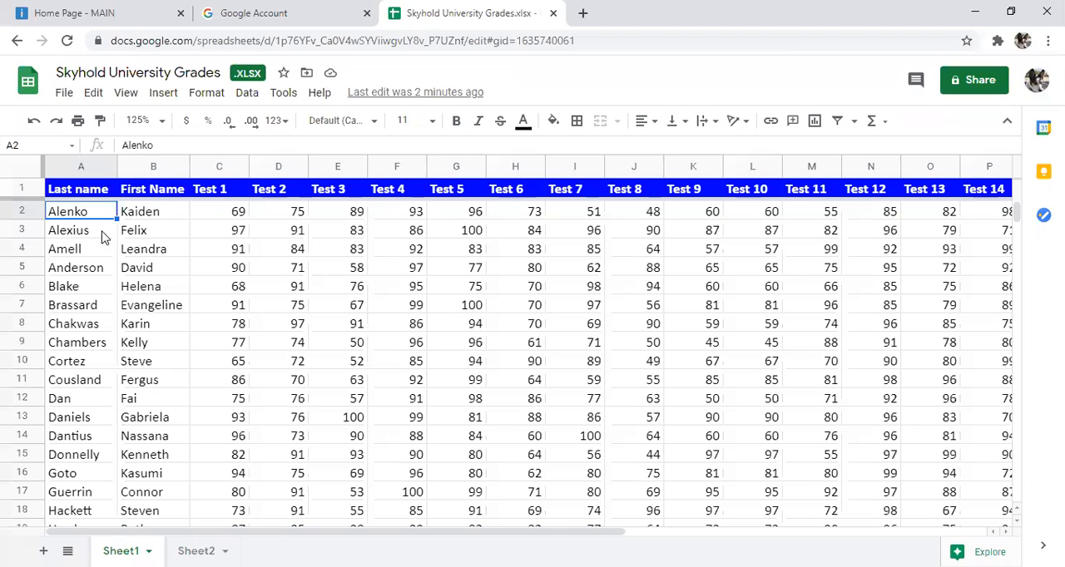
left_click(243, 95)
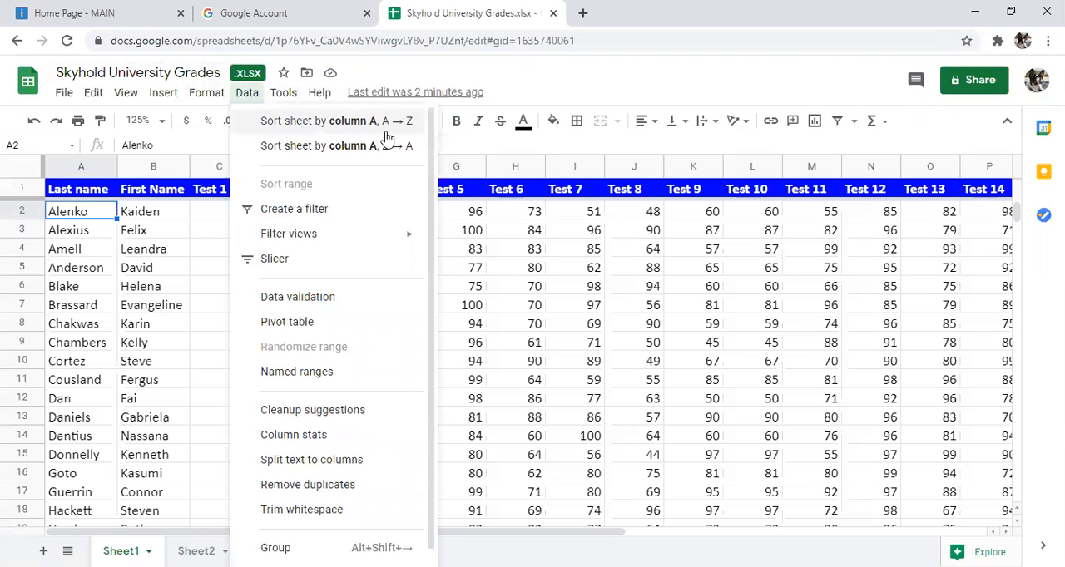
left_click(115, 287)
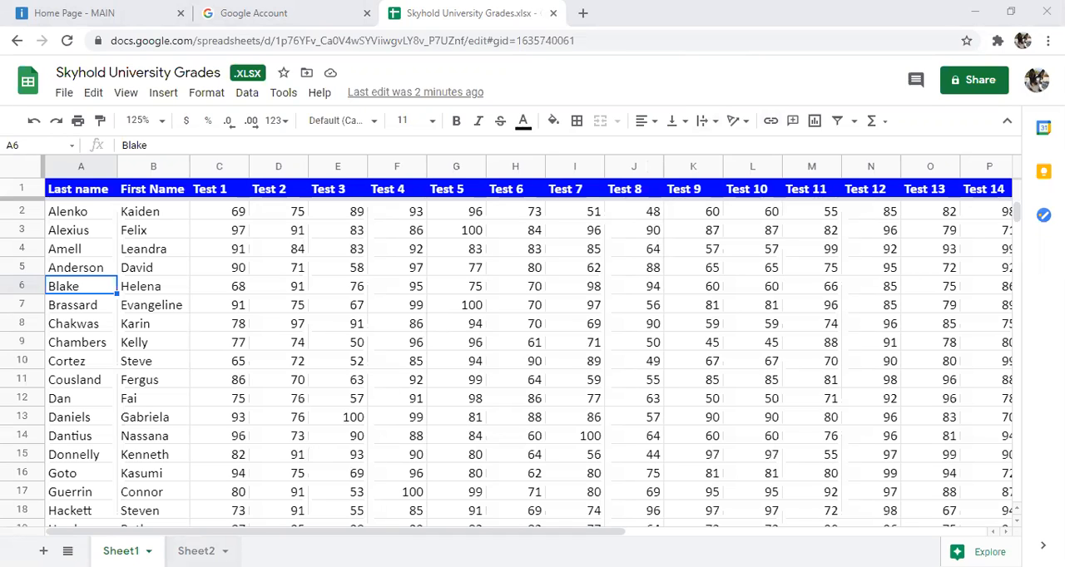
Step: Try sorting Sheet2 by the Last name column, A to Z, and undo the sort
left_click(196, 550)
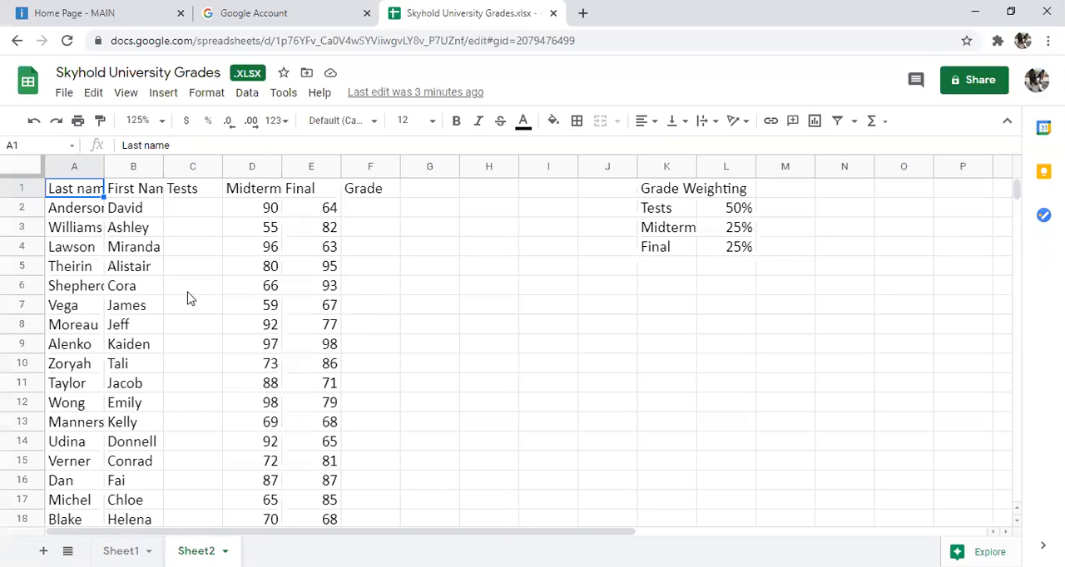
left_click(80, 214)
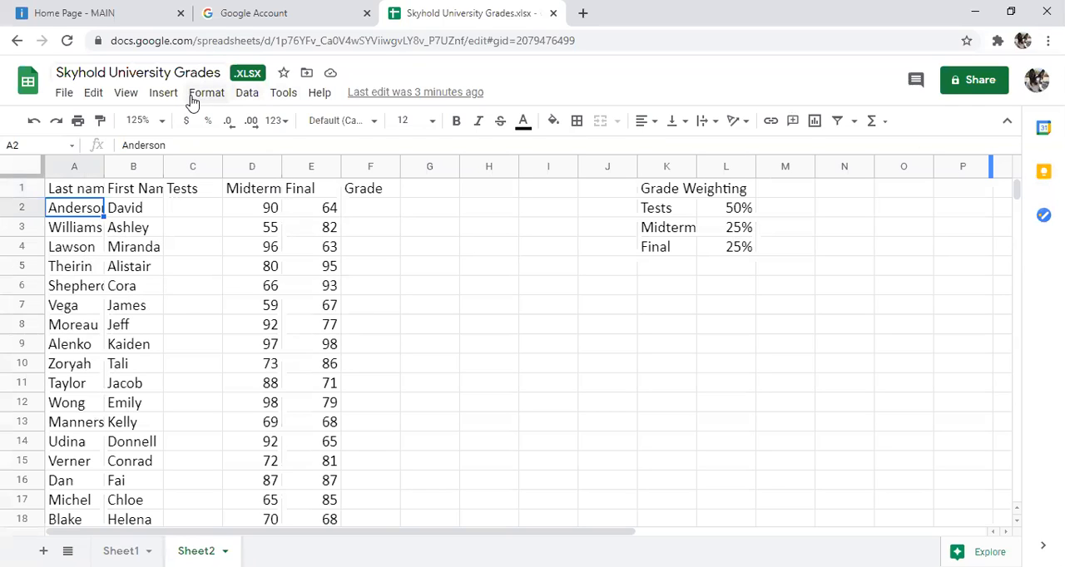
left_click(241, 93)
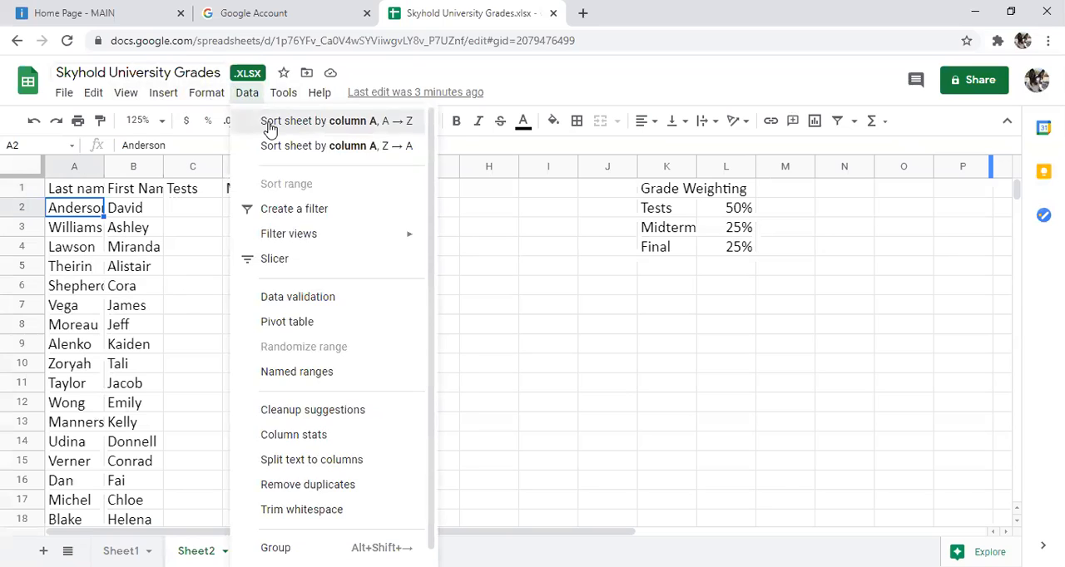
left_click(270, 124)
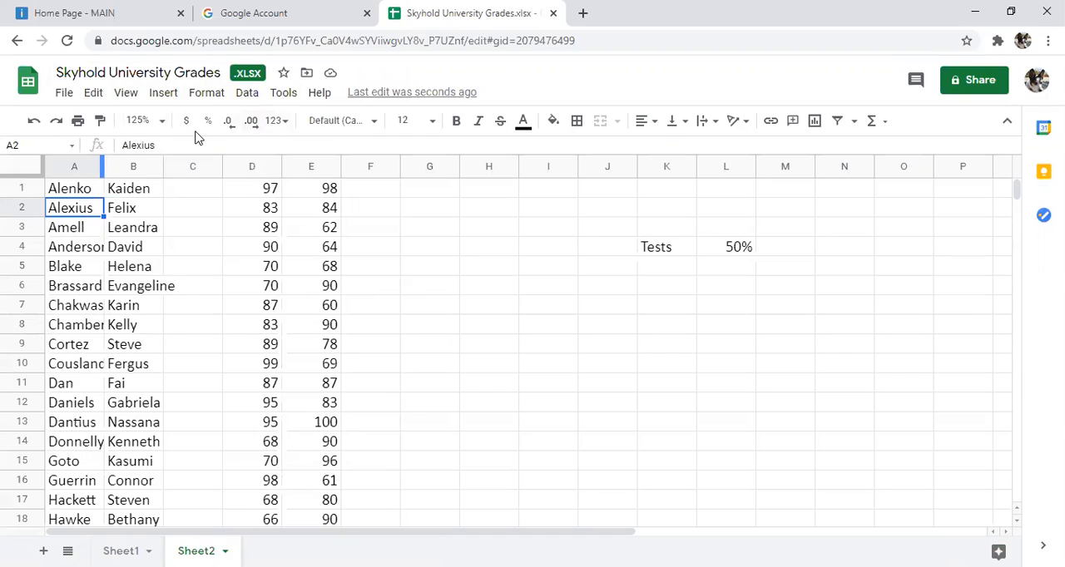
scroll(90, 375, "down", 5)
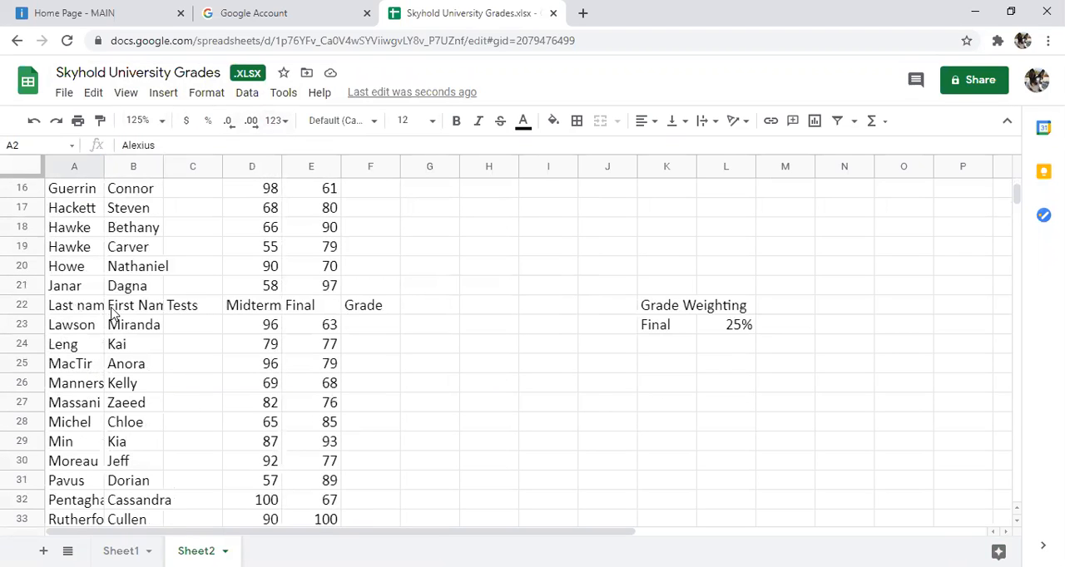
scroll(114, 315, "up", 5)
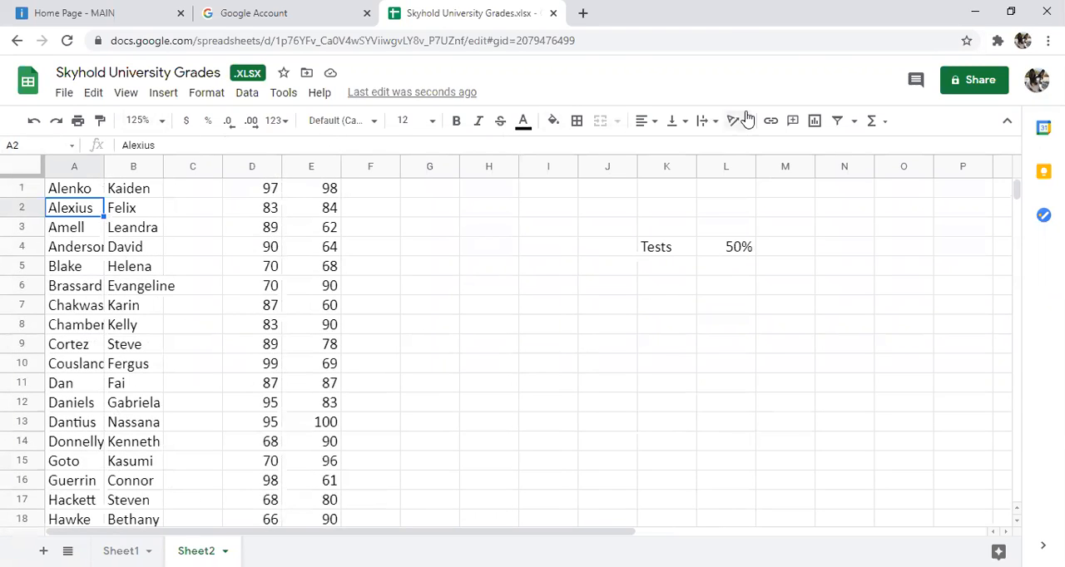
left_click(32, 122)
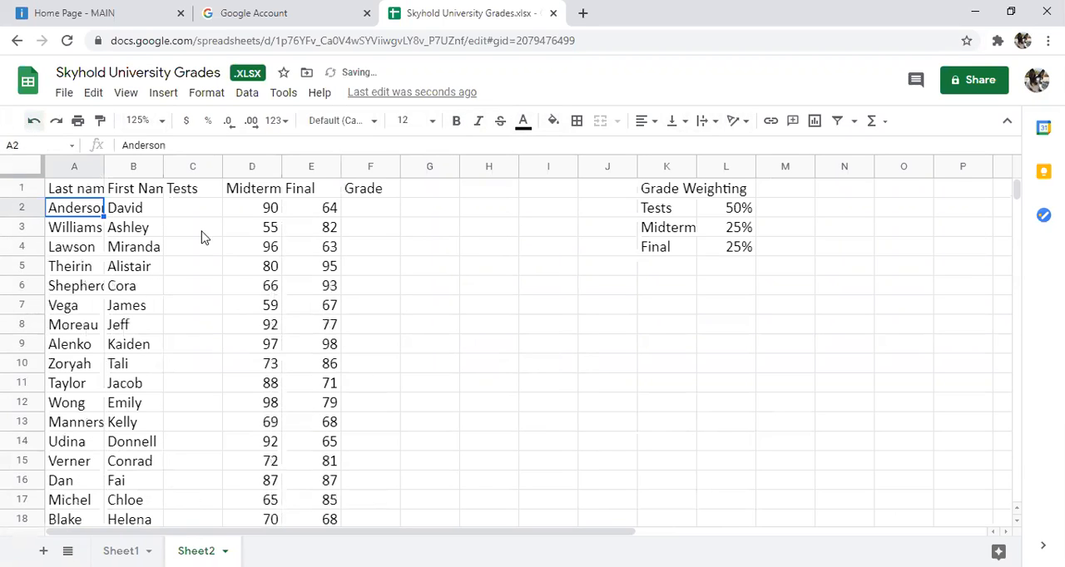
Step: Freeze the header row of Sheet2
left_click(24, 188)
left_click(302, 188)
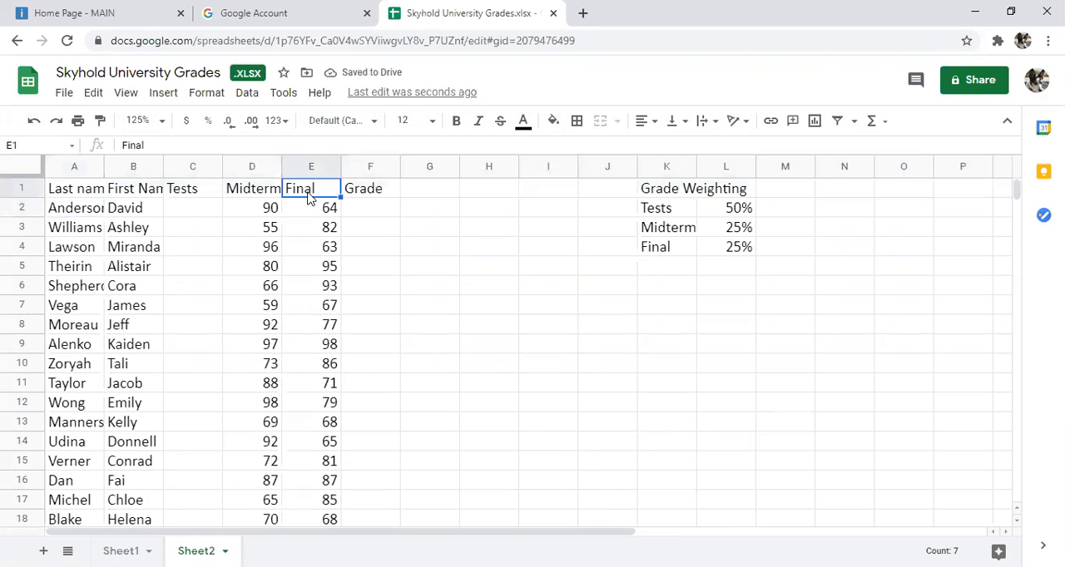
left_click(60, 190)
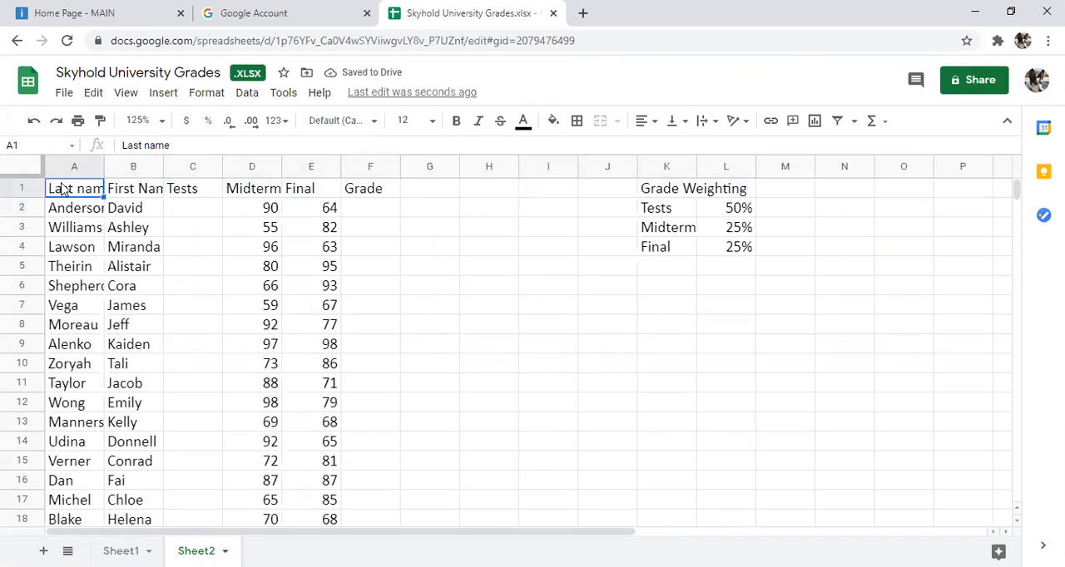
left_click(76, 211)
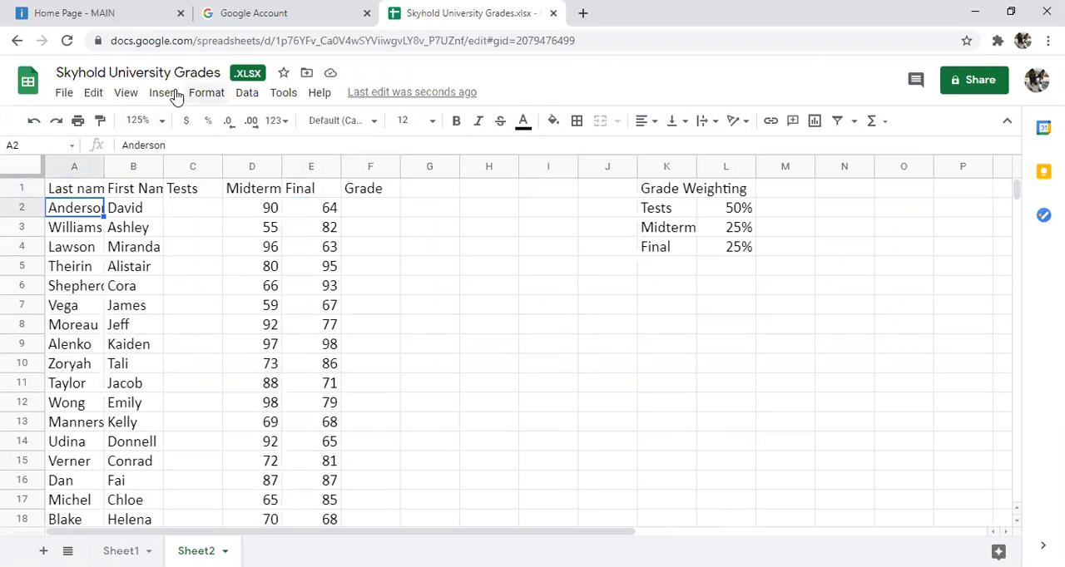
left_click(126, 94)
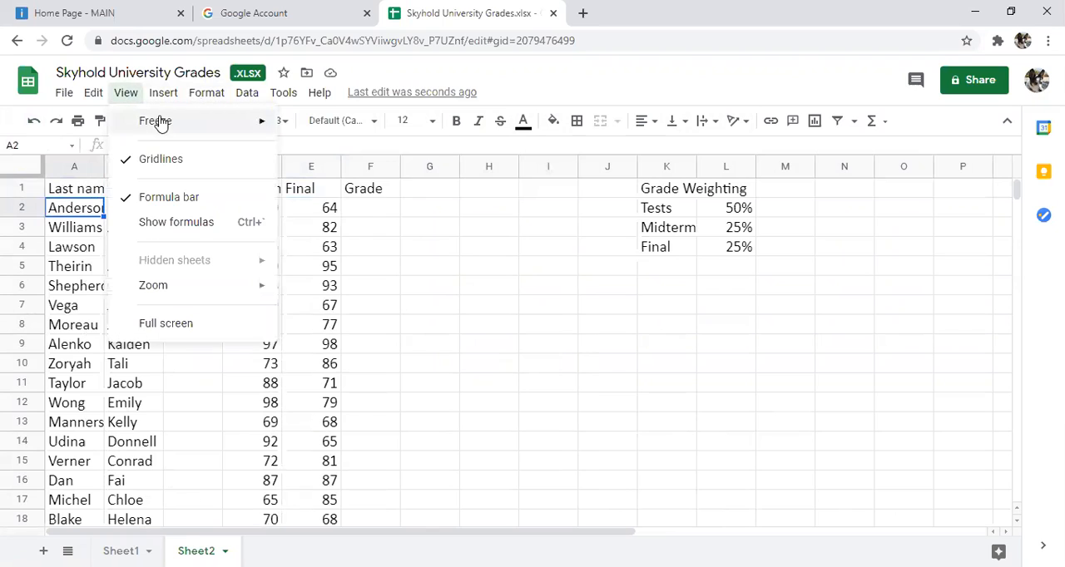
mouse_move(159, 121)
left_click(314, 150)
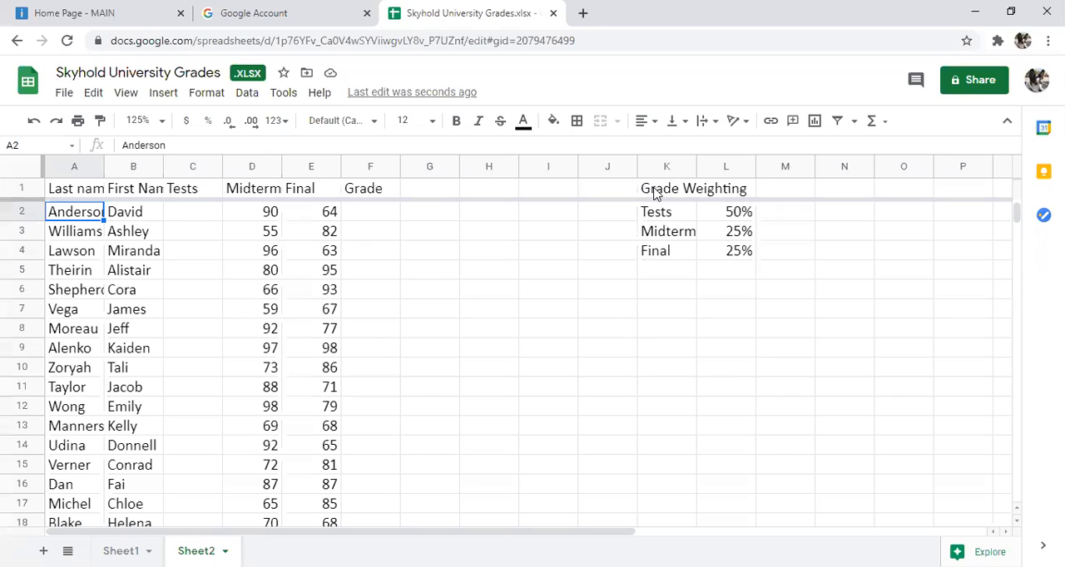
Step: Move the Grade Weighting table in K1:L4 of Sheet2 to cell A1 of a newly added sheet
left_click_drag(655, 193, 750, 265)
key("ctrl+c")
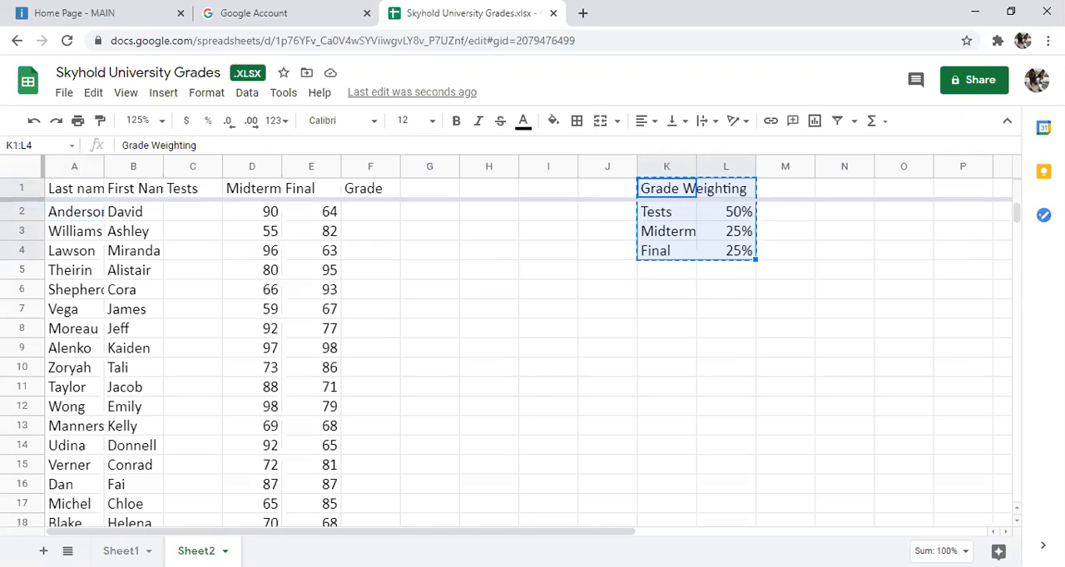
left_click(43, 551)
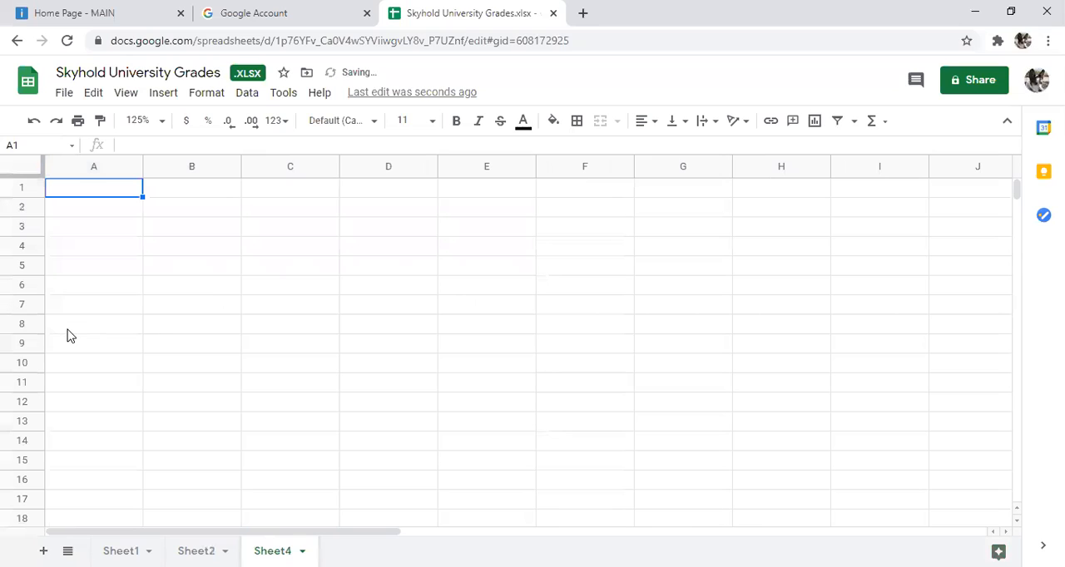
key("ctrl+v")
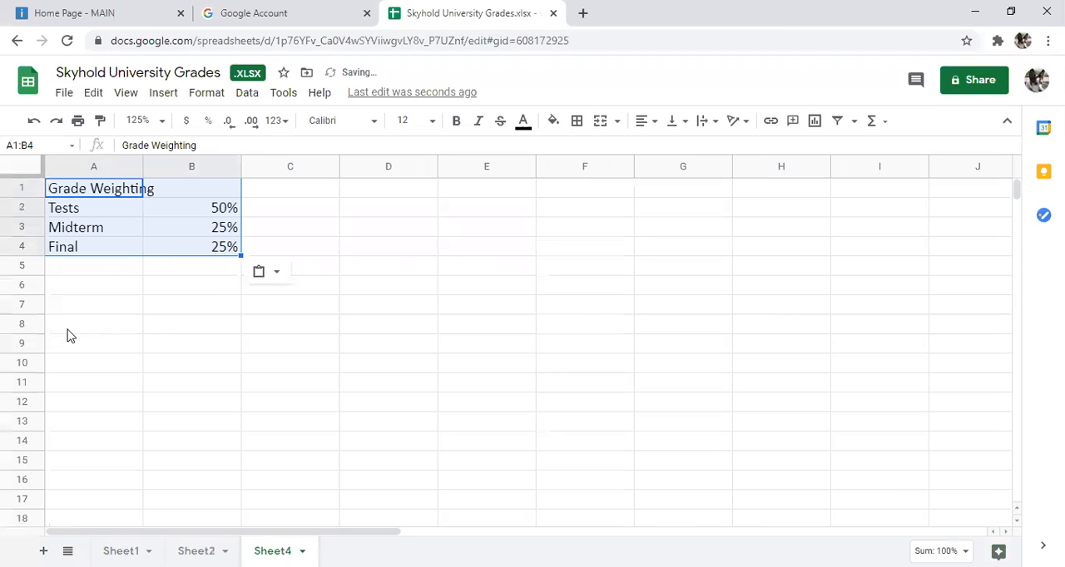
left_click(175, 291)
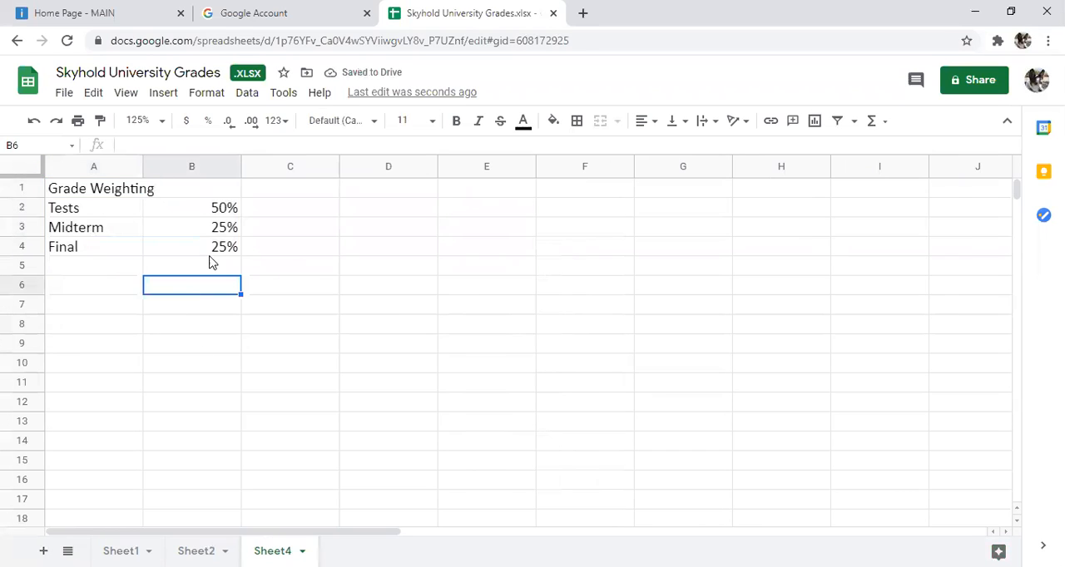
Step: Sort Sheet2 by the Last name column, A to Z
left_click(197, 552)
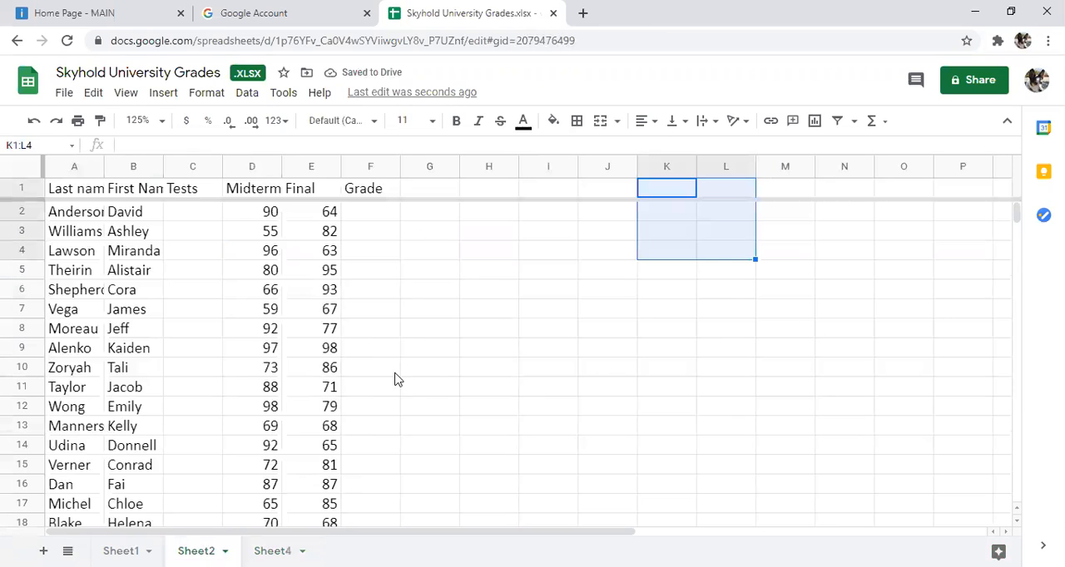
left_click(69, 213)
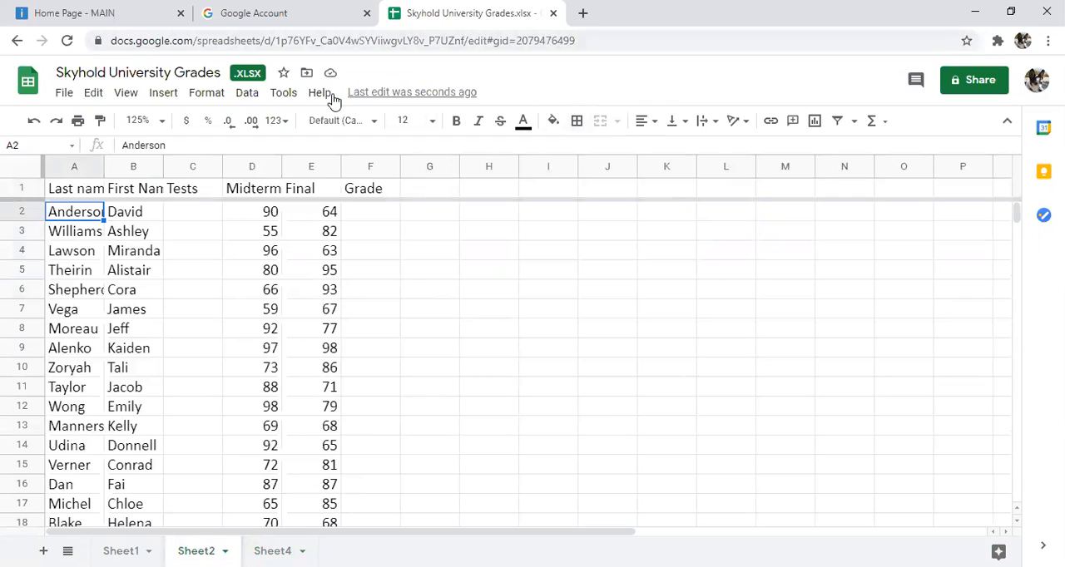
left_click(240, 96)
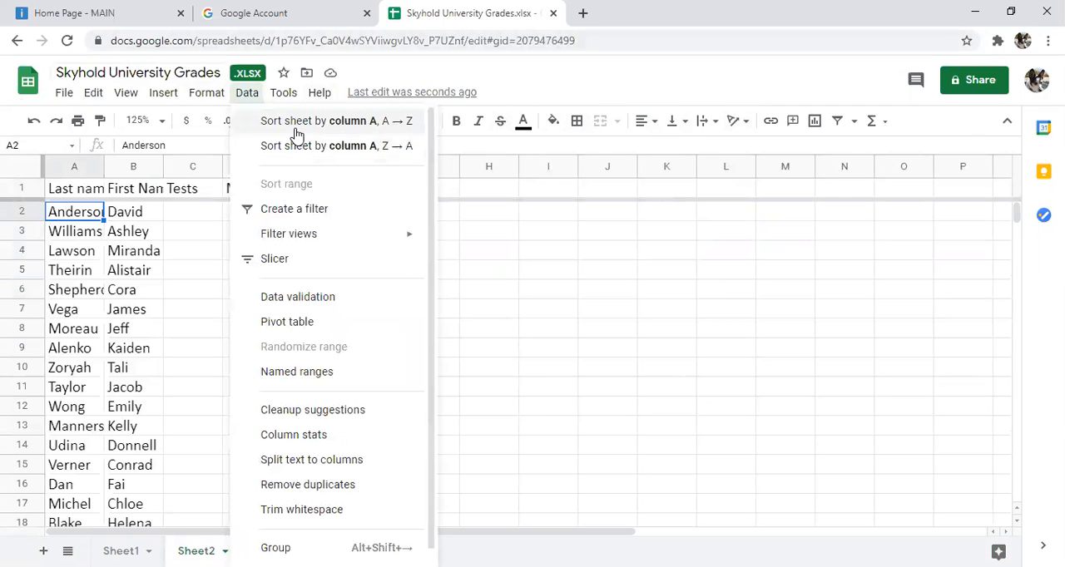
left_click(297, 122)
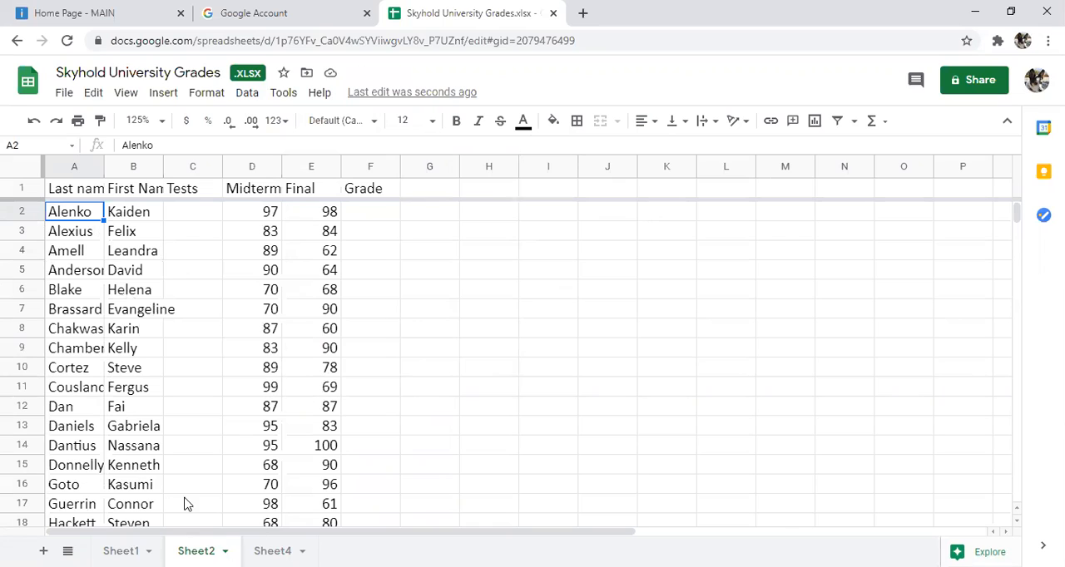
Step: Bring the Grade Weighting table in A1:B4 of Sheet4 back onto Sheet2, starting at cell K2
left_click(272, 551)
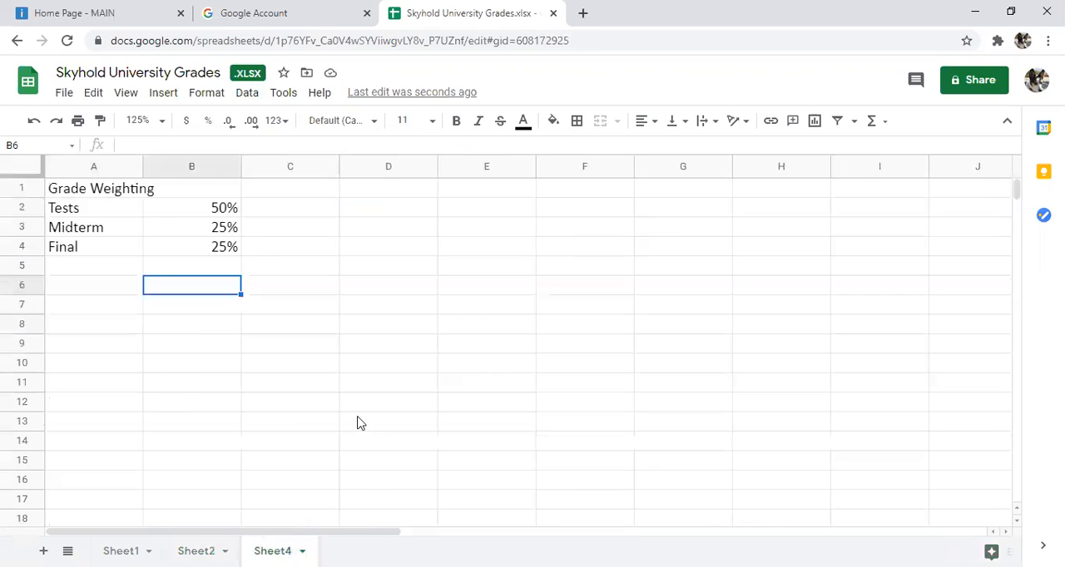
left_click(75, 191)
left_click_drag(150, 202, 228, 252)
key("ctrl+c")
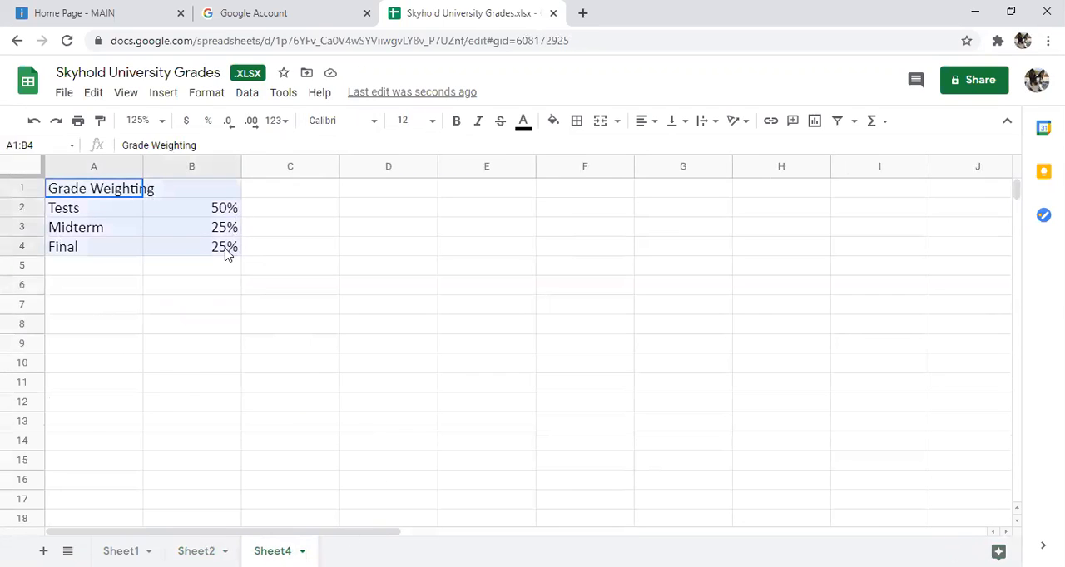
left_click(196, 551)
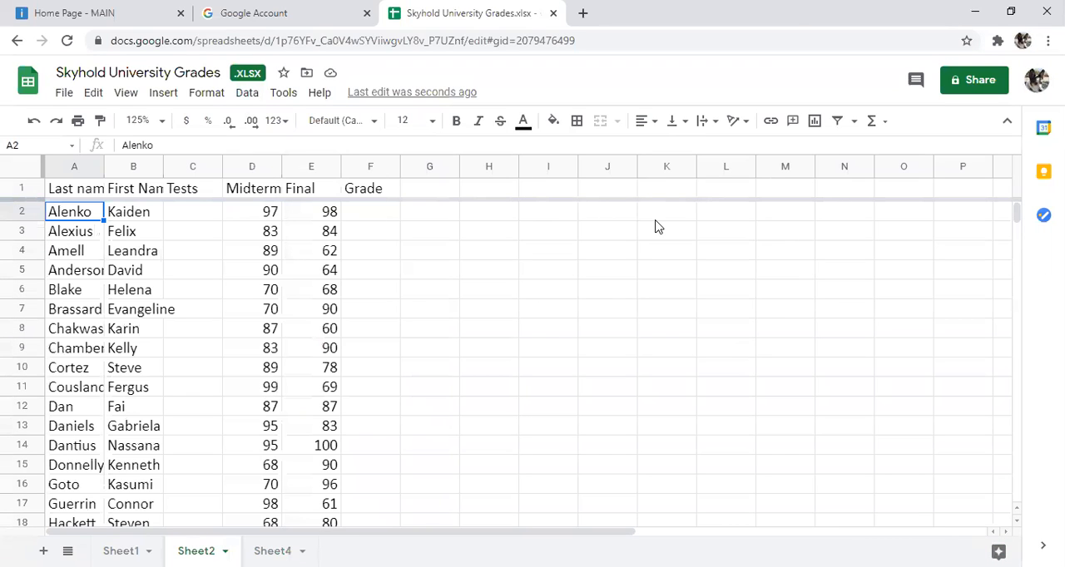
left_click(659, 218)
right_click(663, 216)
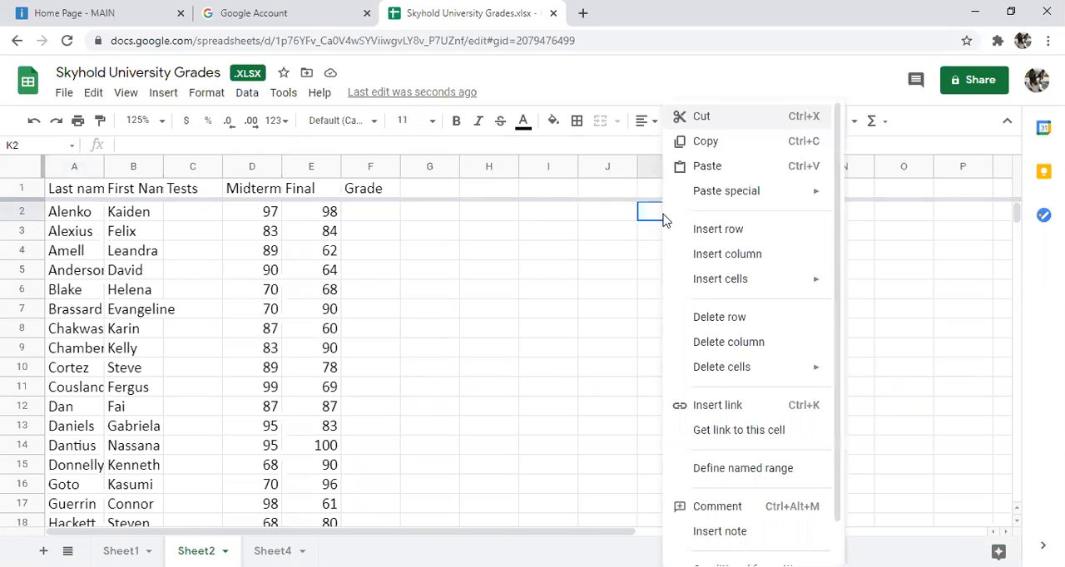
left_click(705, 166)
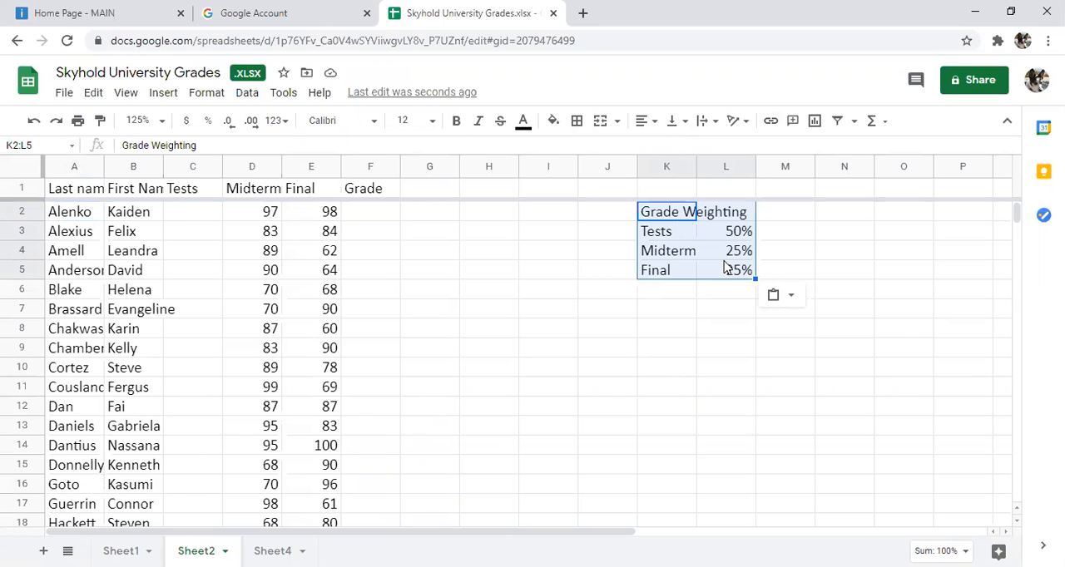
left_click(501, 332)
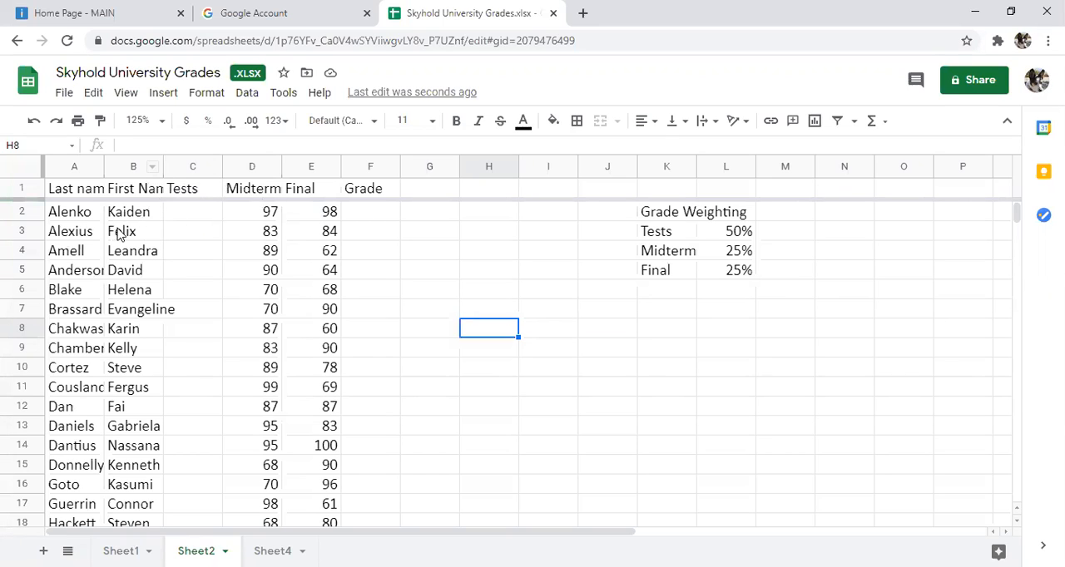
Step: Select the first student's Tests cell C2 on Sheet2, and rename Sheet1 as Tests
left_click(98, 549)
key("ctrl+shift+Page_Down")
left_click(188, 218)
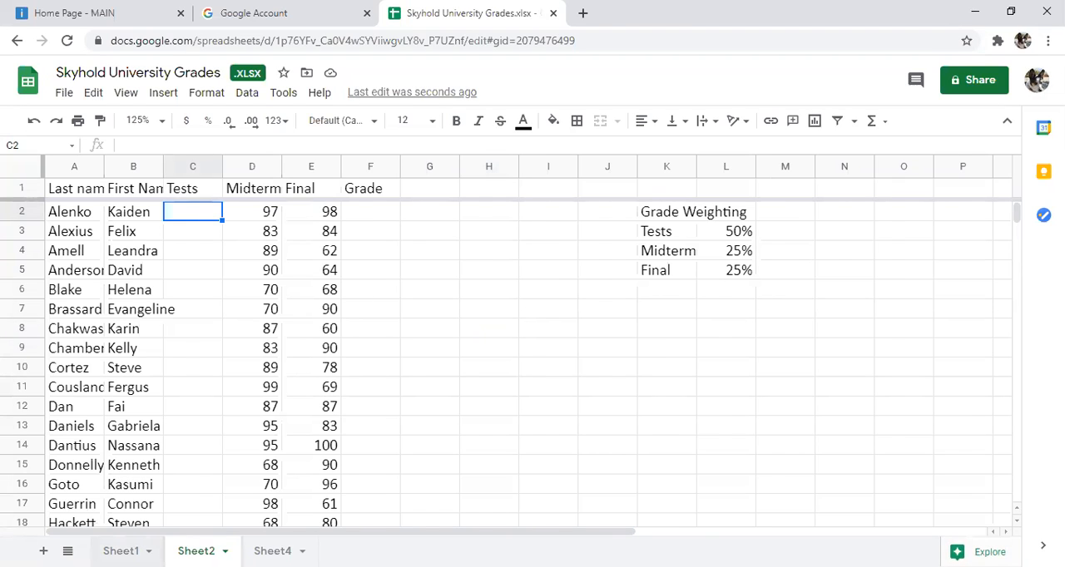
left_click(121, 551)
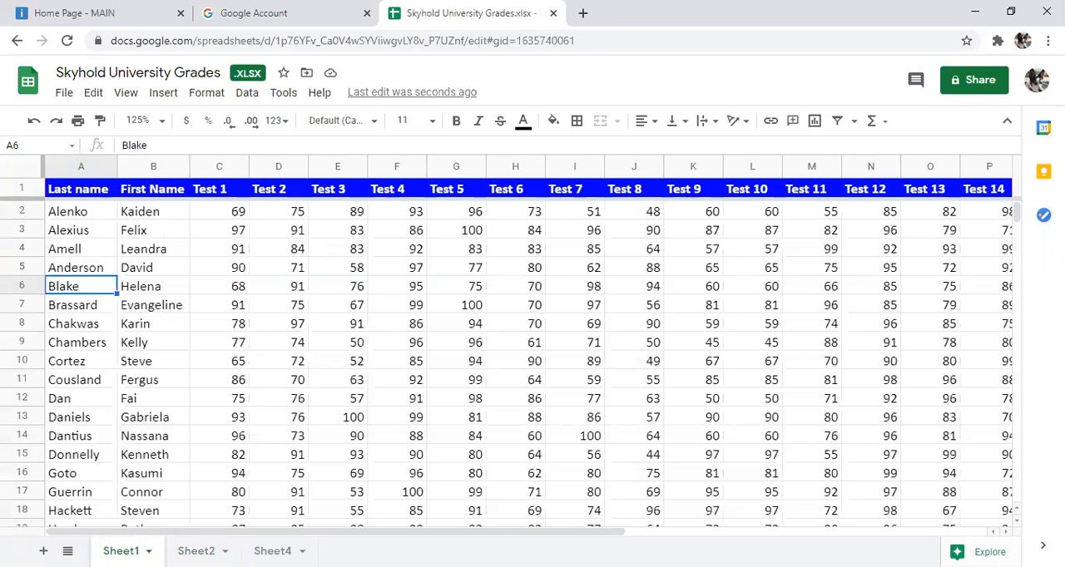
left_click(149, 552)
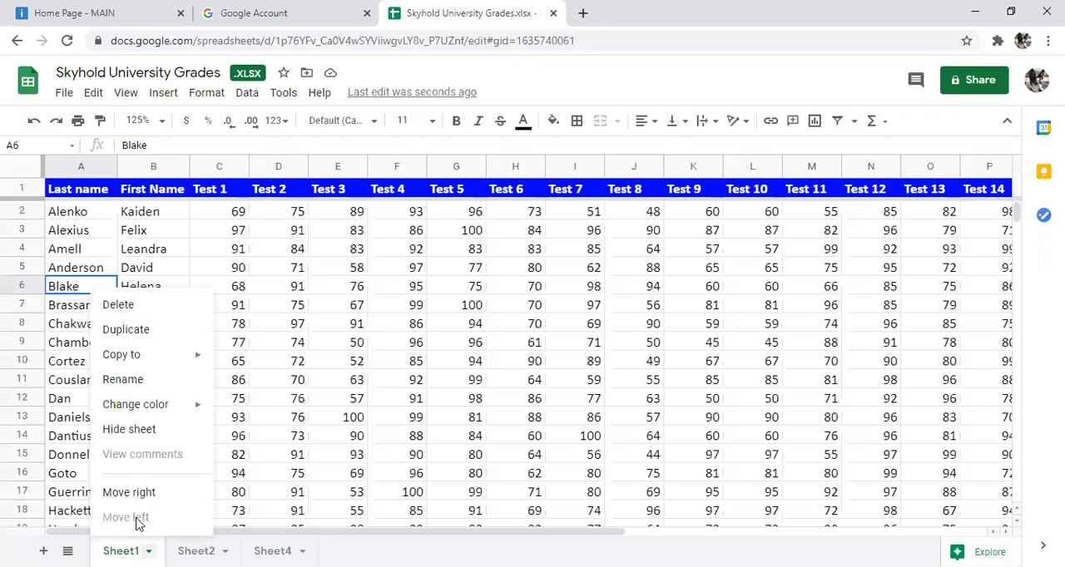
left_click(152, 379)
type("Tests")
key("Return")
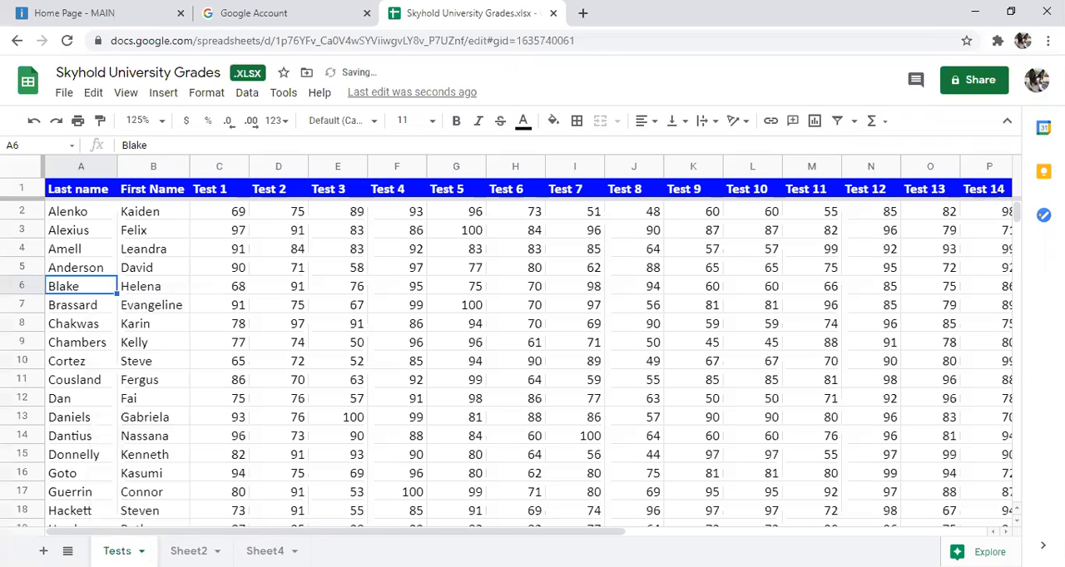
Step: Link the first student's Tests cell C2 on Sheet2 to the average in R2 of the Tests sheet with =Tests!R2
left_click(187, 551)
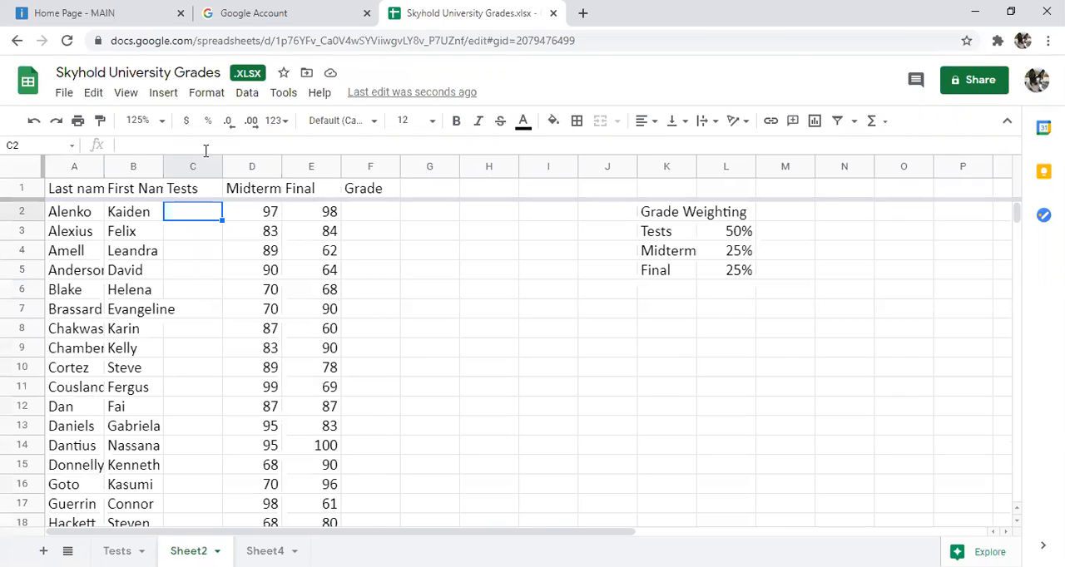
type("=")
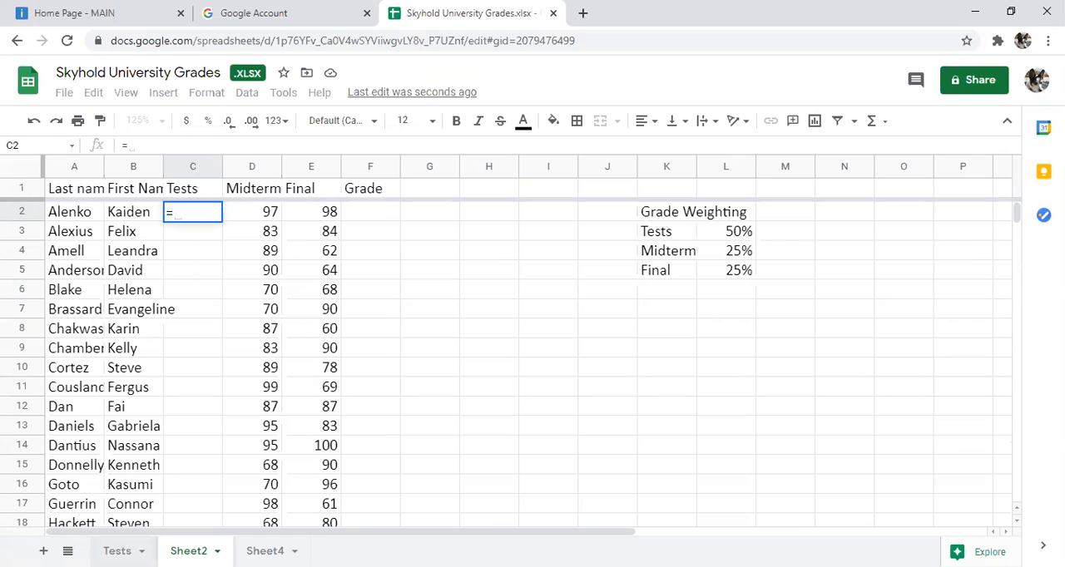
left_click(117, 550)
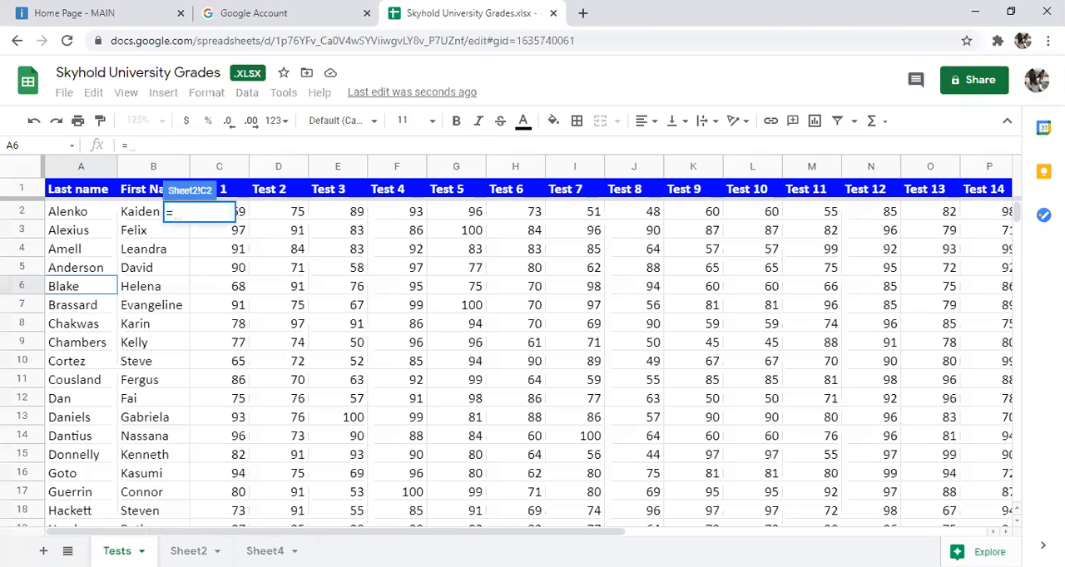
left_click(241, 213)
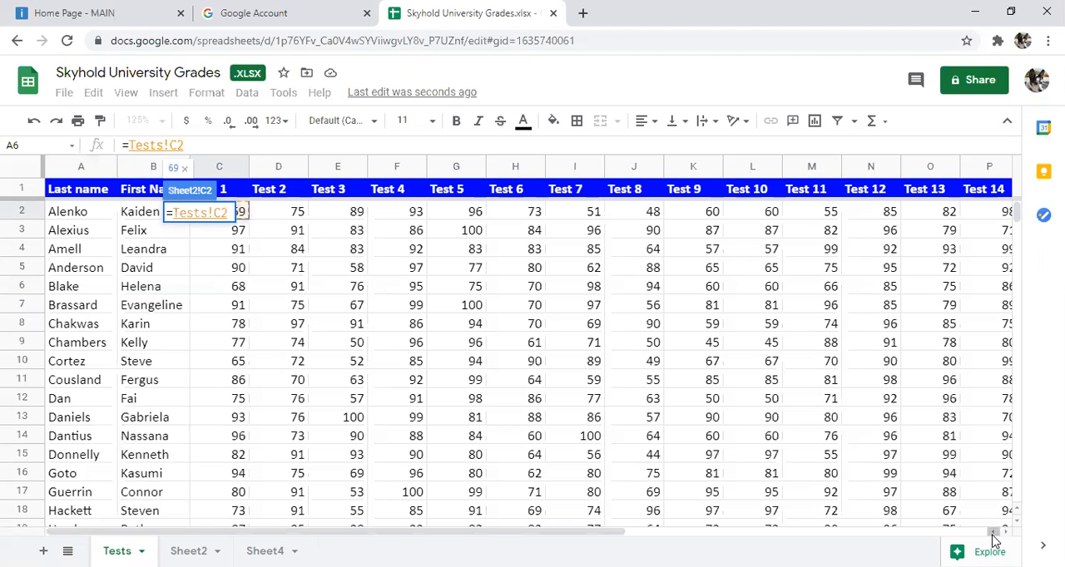
left_click_drag(471, 532, 713, 531)
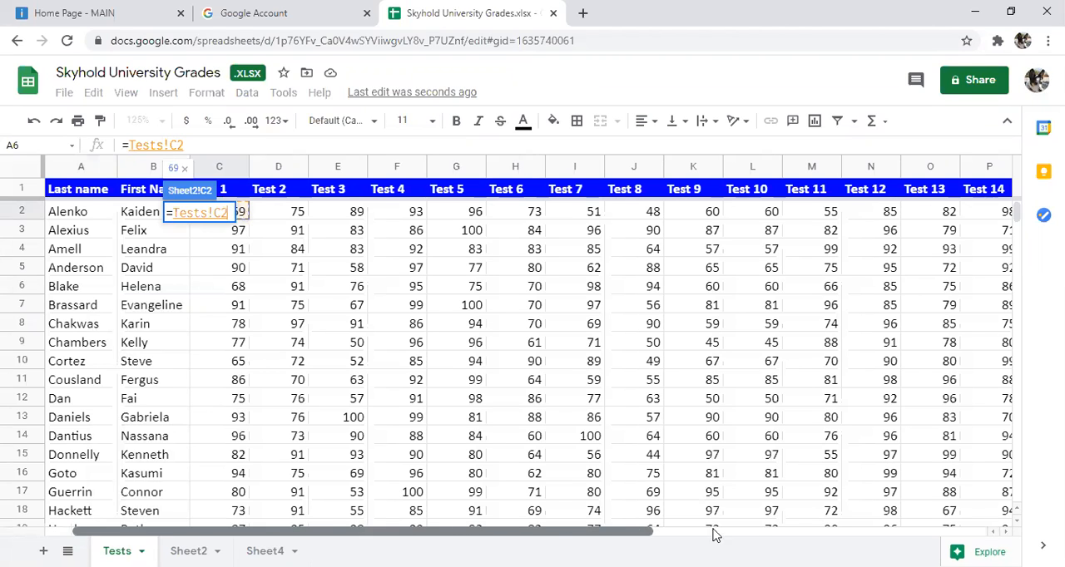
left_click(678, 214)
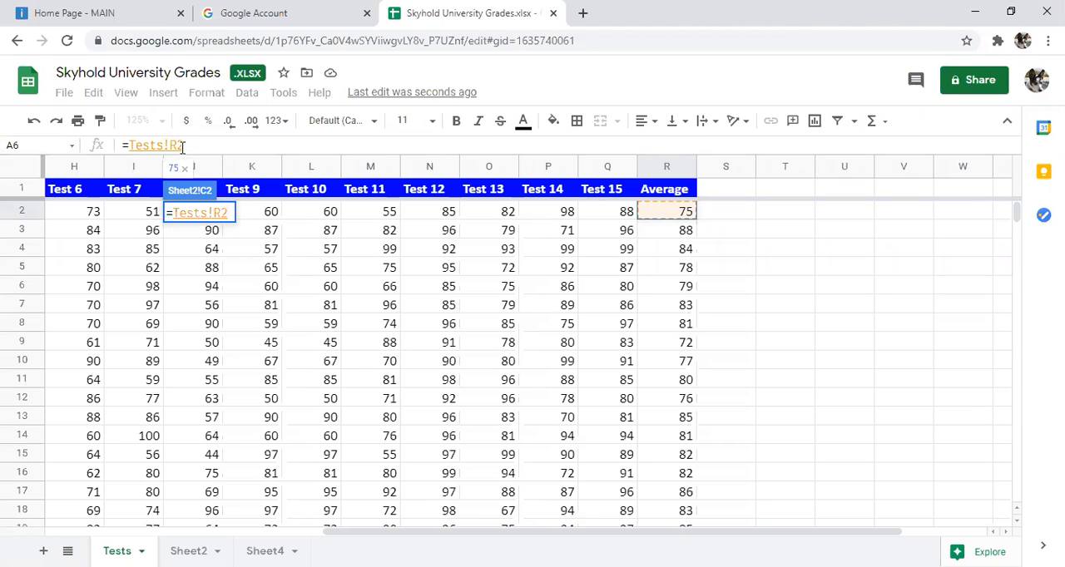
key("Return")
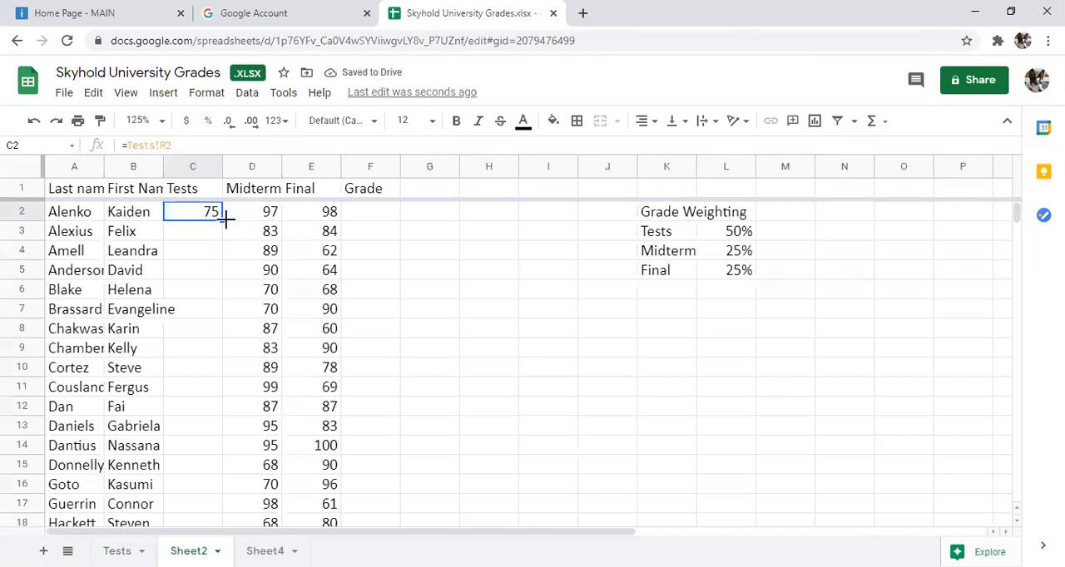
Step: Fill the linked average formula from C2 down to C45 in the Tests column of Sheet2
left_click_drag(224, 218, 182, 369)
scroll(184, 368, "up", 10)
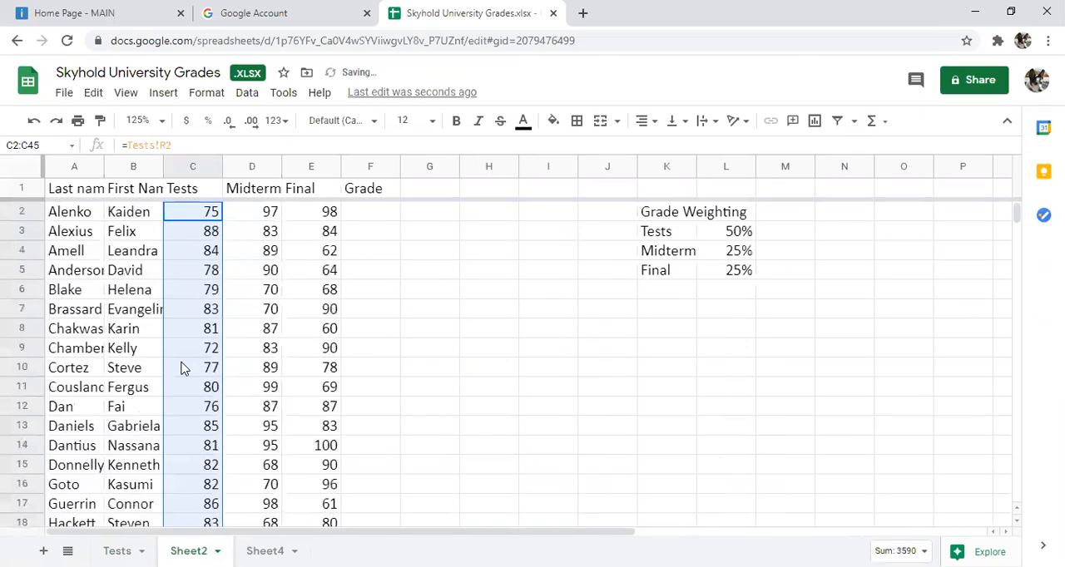
left_click(189, 218)
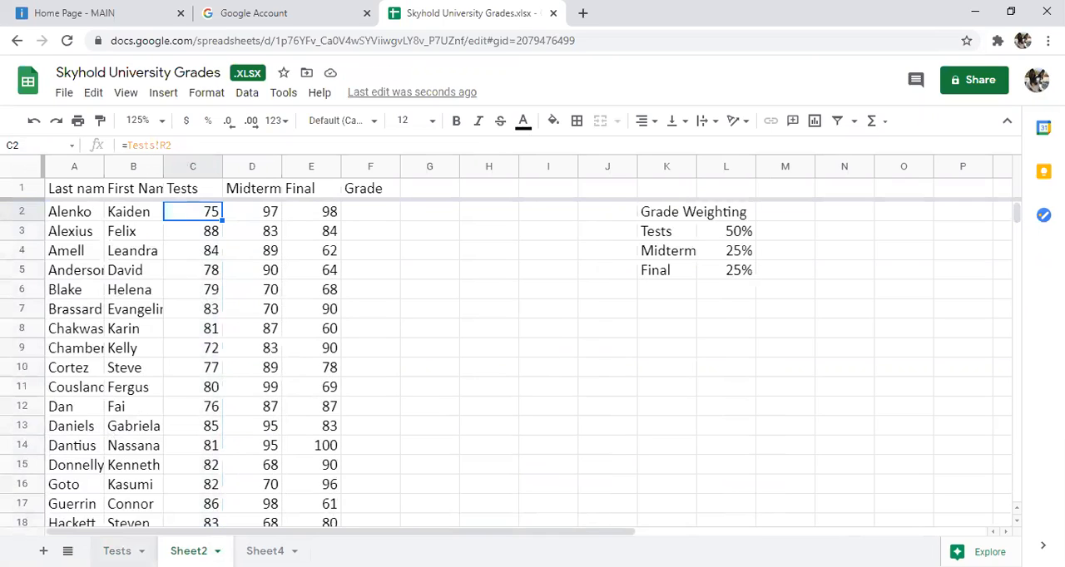
Step: Set the first student's Test 2 score in cell D2 of the Tests sheet to 100
left_click(118, 552)
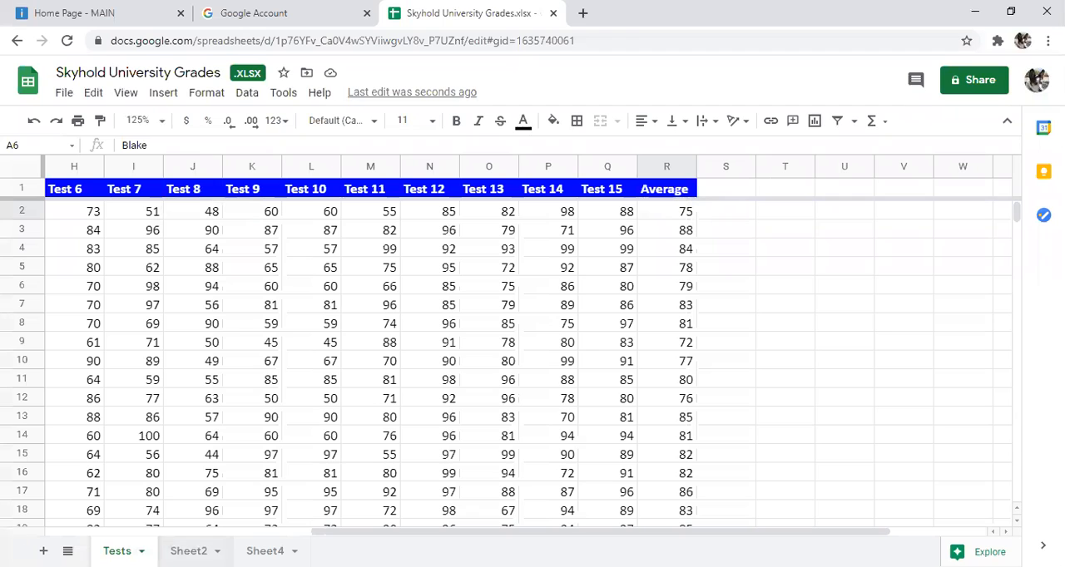
left_click(188, 551)
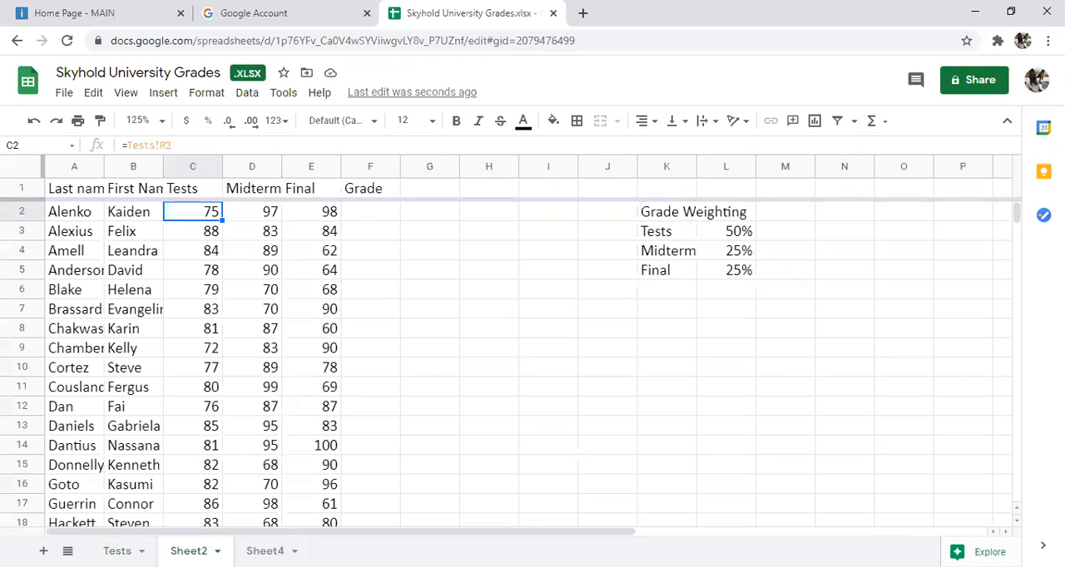
left_click(118, 550)
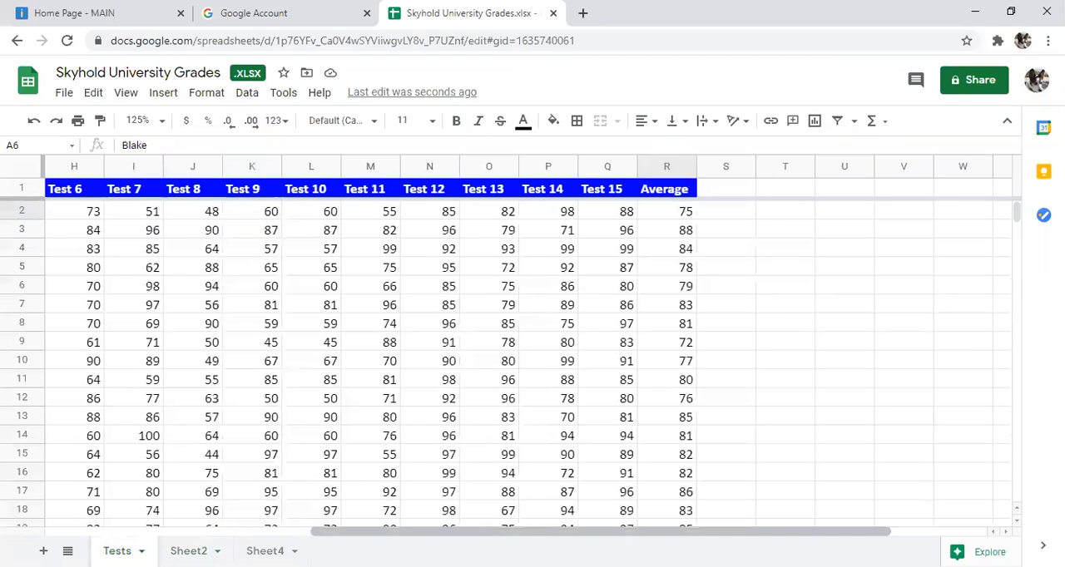
left_click_drag(465, 535, 241, 532)
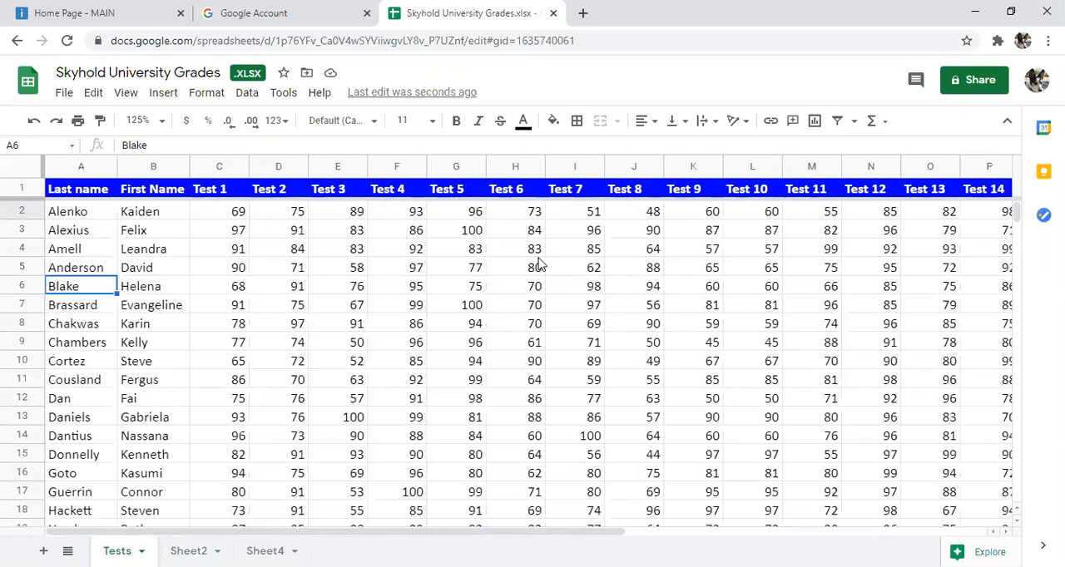
left_click(335, 528)
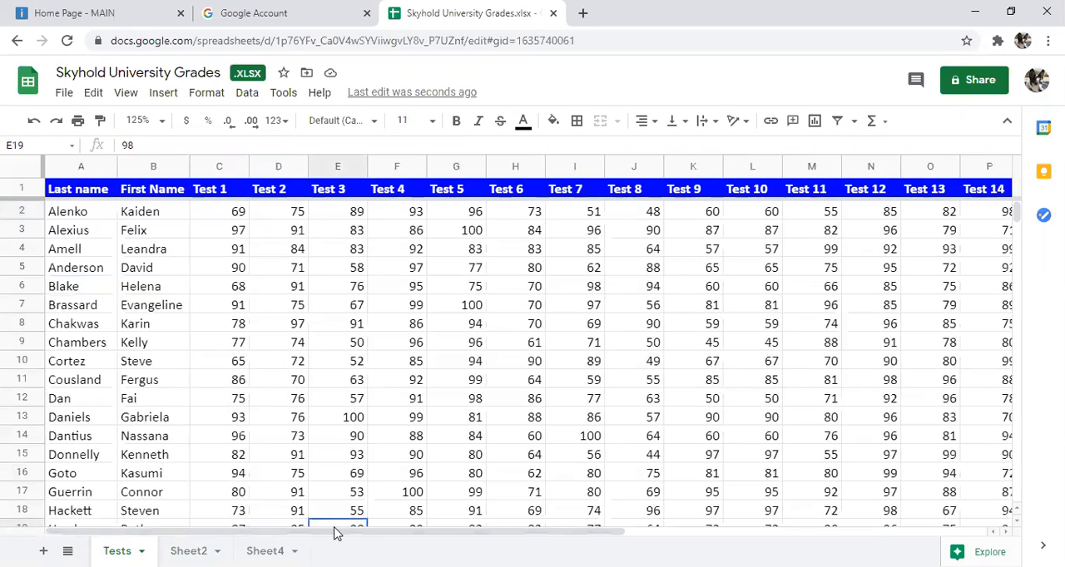
mouse_move(336, 532)
left_mouse_down()
mouse_move(713, 531)
mouse_move(333, 530)
left_mouse_up()
left_click(188, 551)
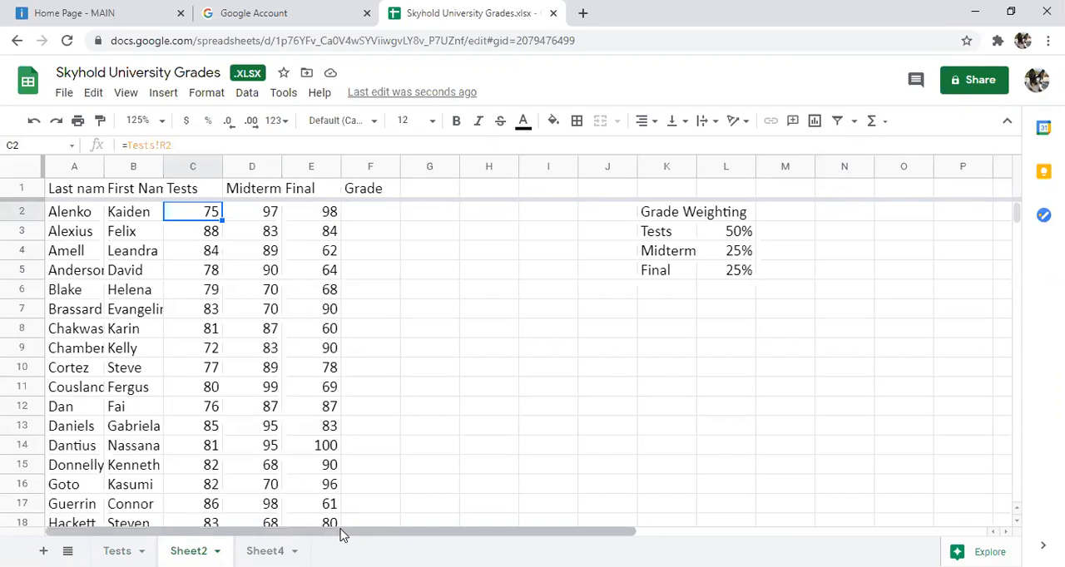
left_click(121, 550)
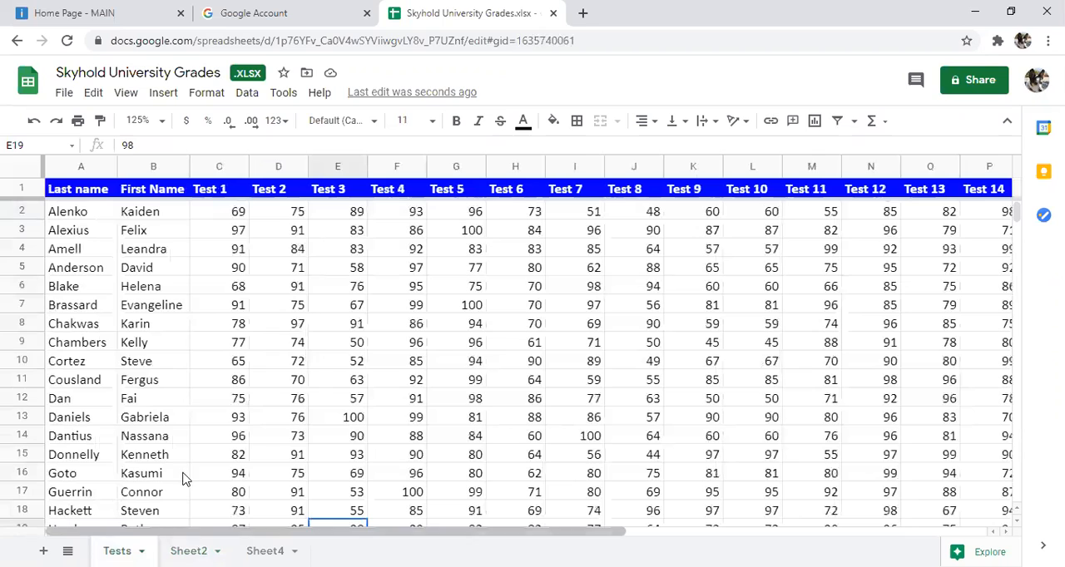
left_click(305, 214)
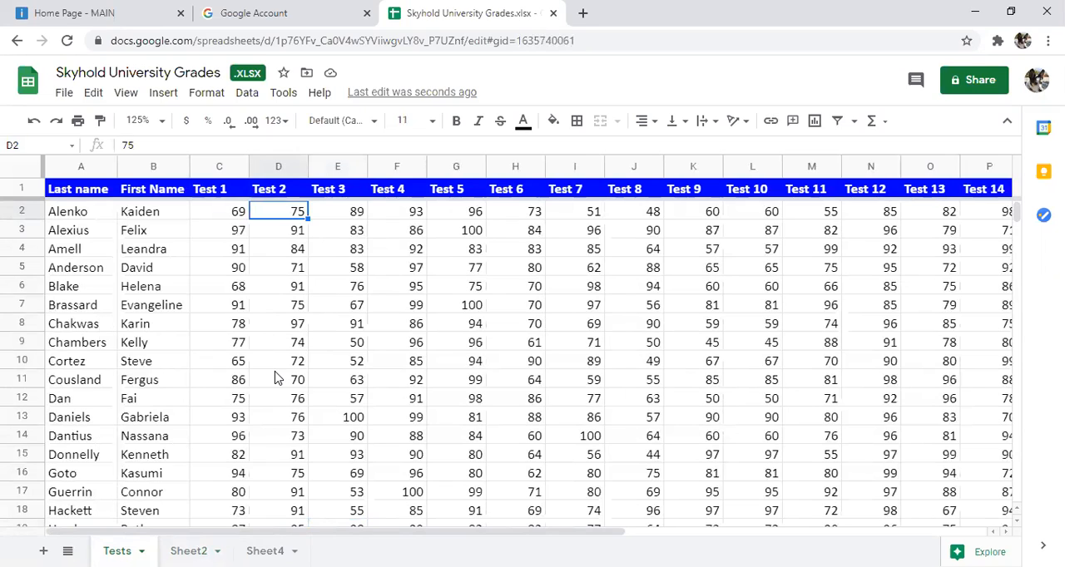
type("1000")
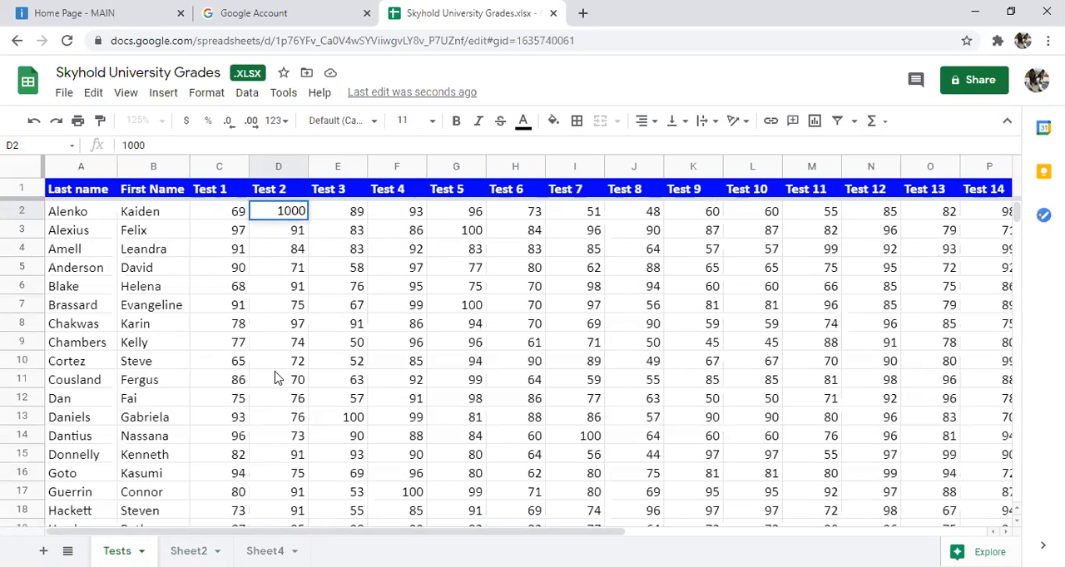
key("Return")
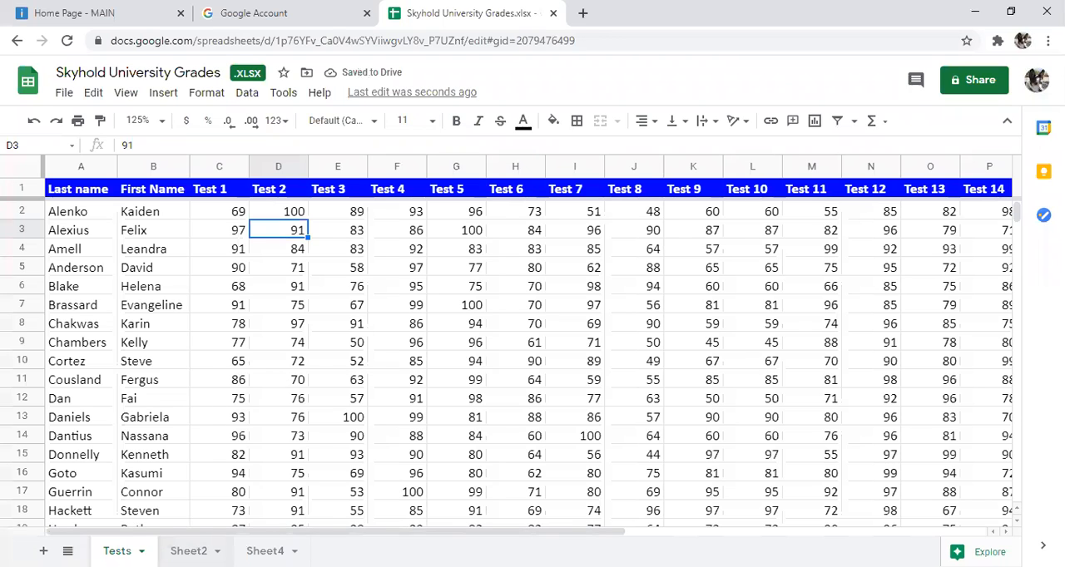
Step: Check the first student's linked average in C2 of Sheet2 against its source formula in R2 of the Tests sheet
left_click(188, 551)
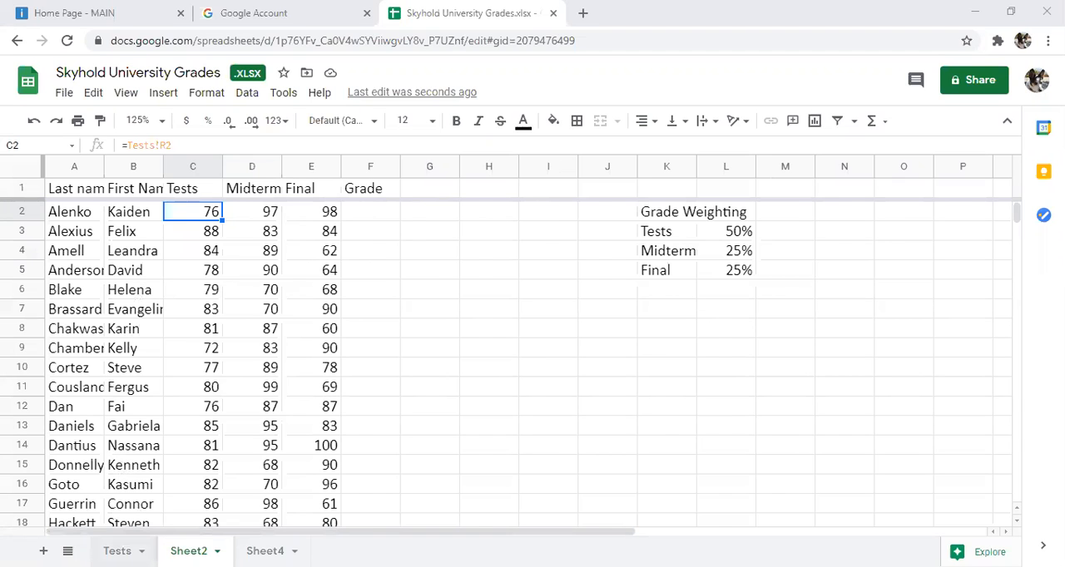
left_click(118, 550)
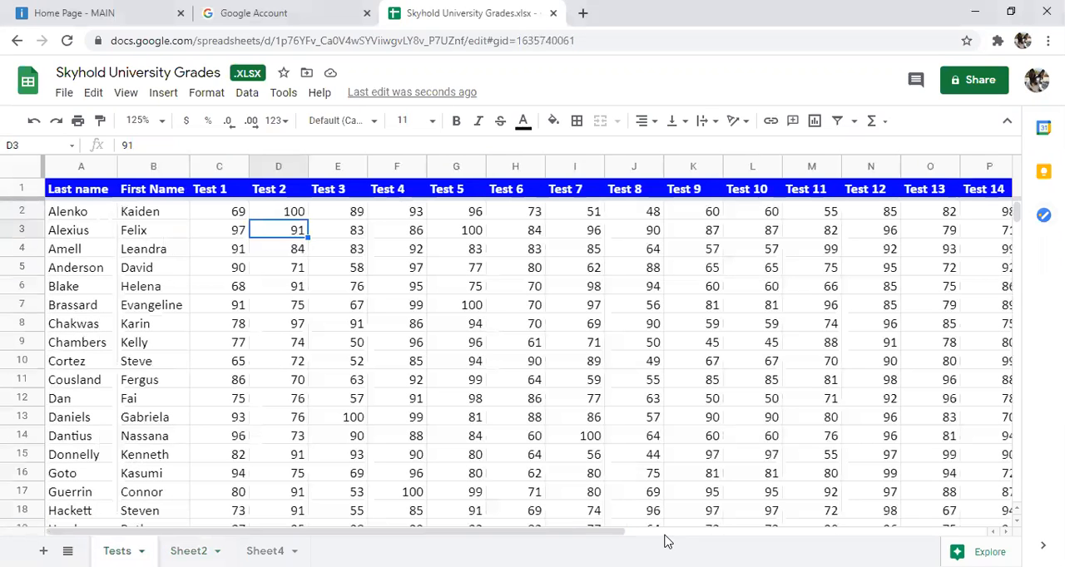
left_click_drag(665, 534, 874, 516)
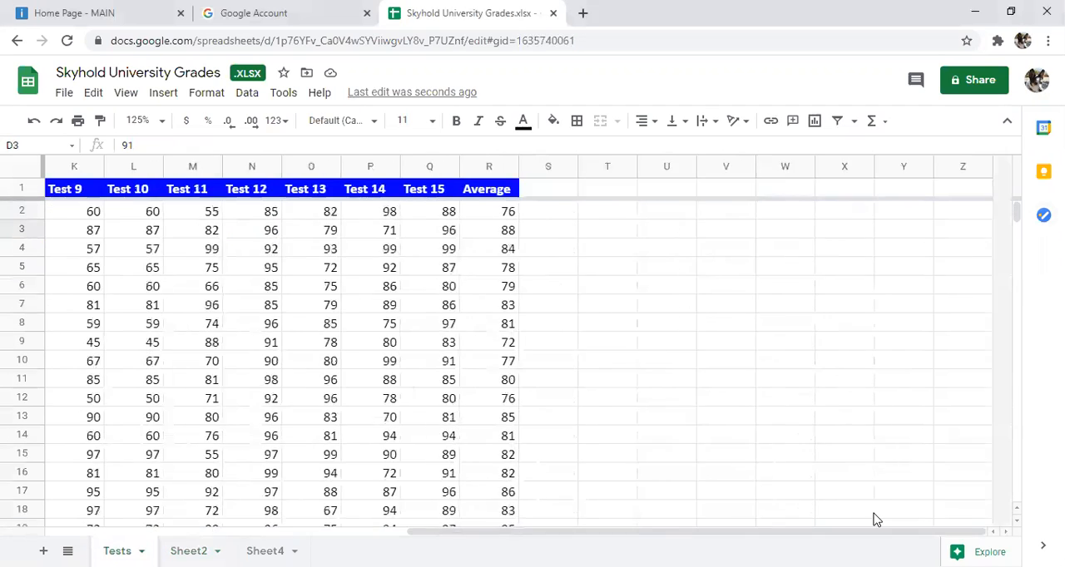
left_click(484, 214)
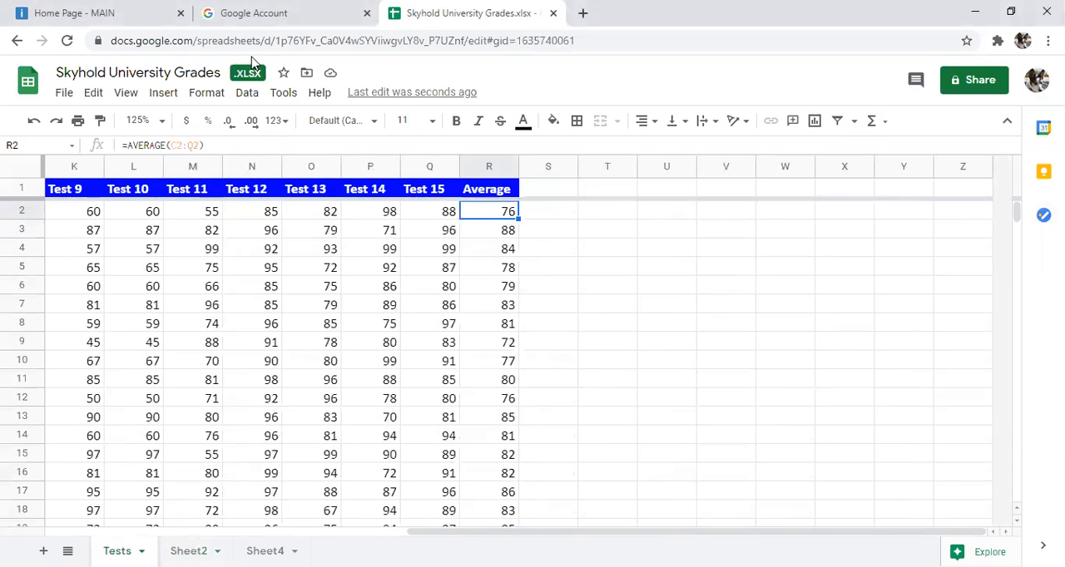
left_click(185, 566)
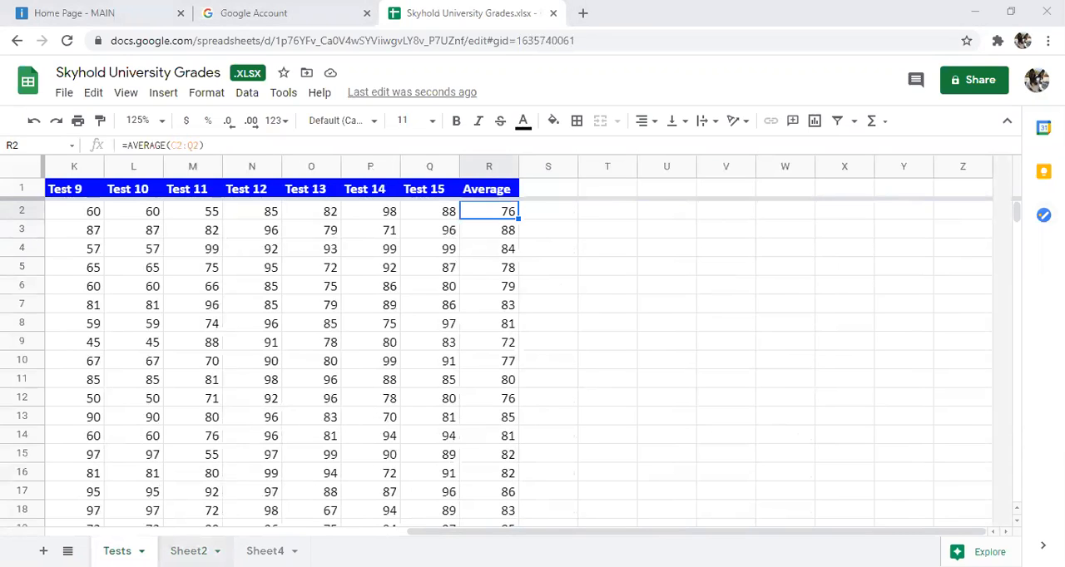
Step: Start an AVERAGE.WEIGHTED formula in Grade cell F2 of Sheet2, pairing the Tests average C2 with its weight L3
left_click(188, 550)
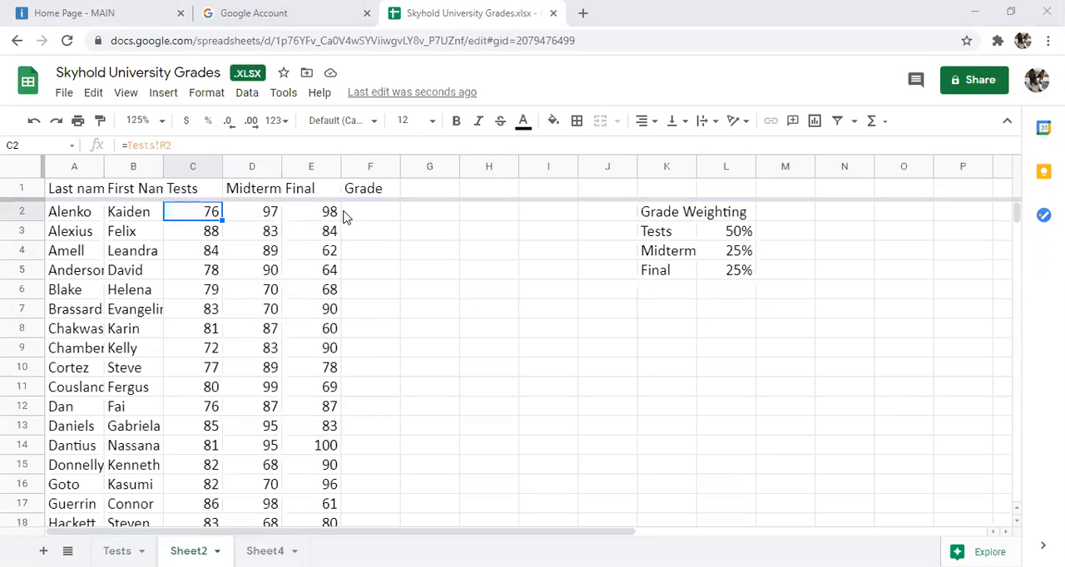
left_click(374, 214)
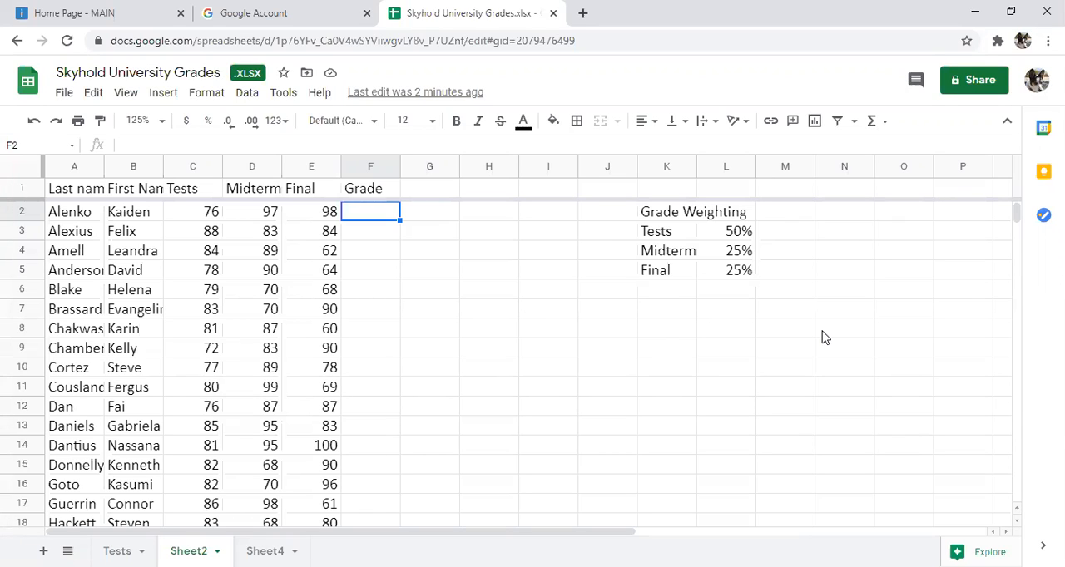
type("=av")
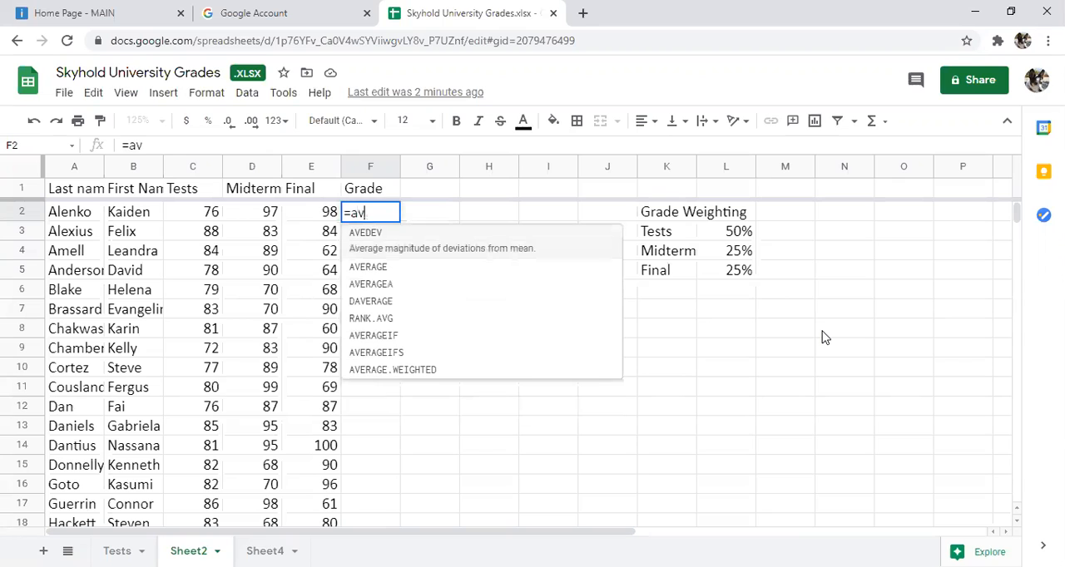
type("erag")
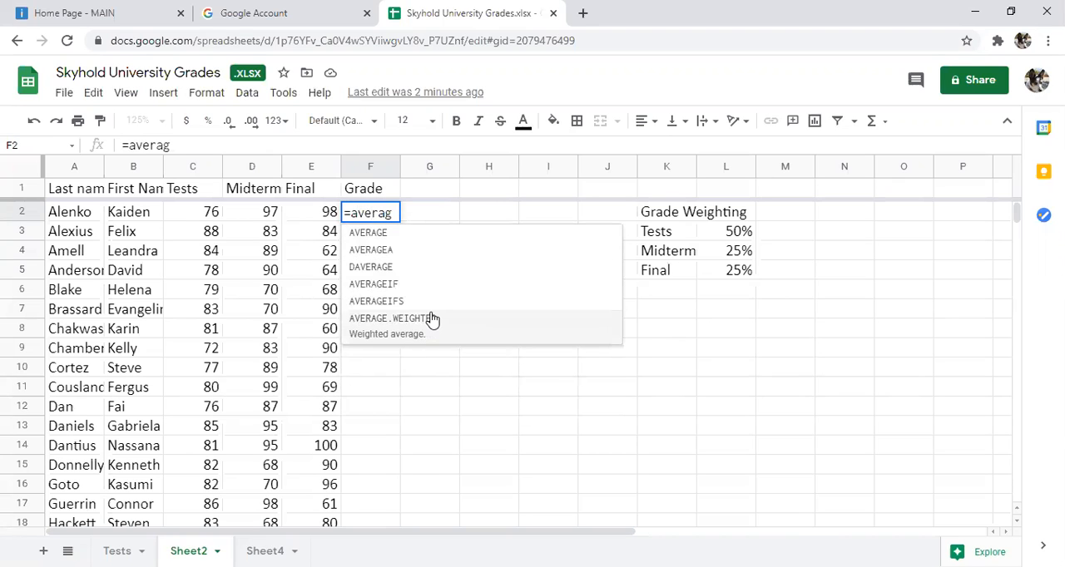
left_click(432, 319)
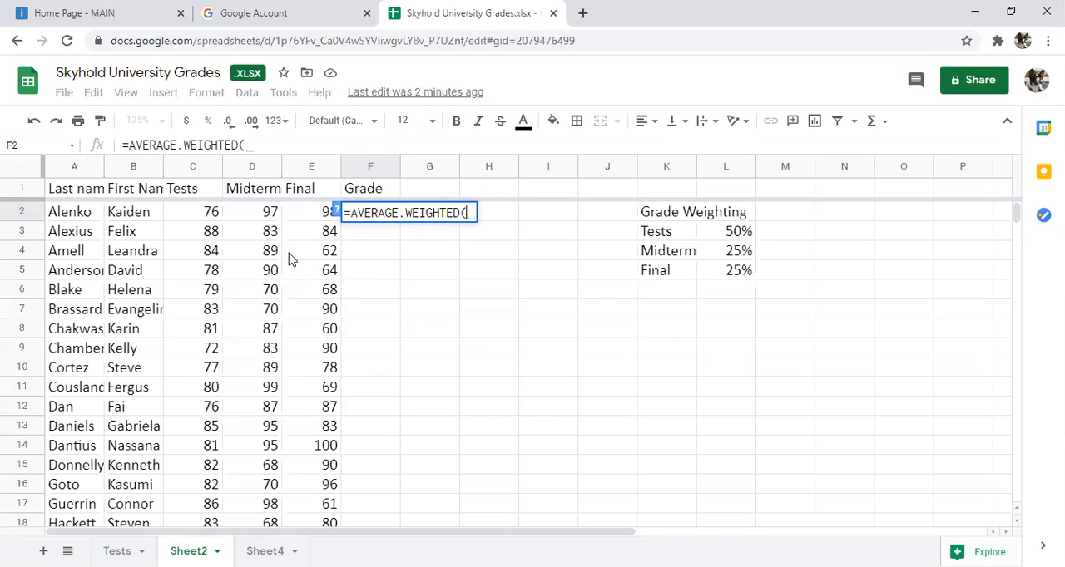
left_click(197, 215)
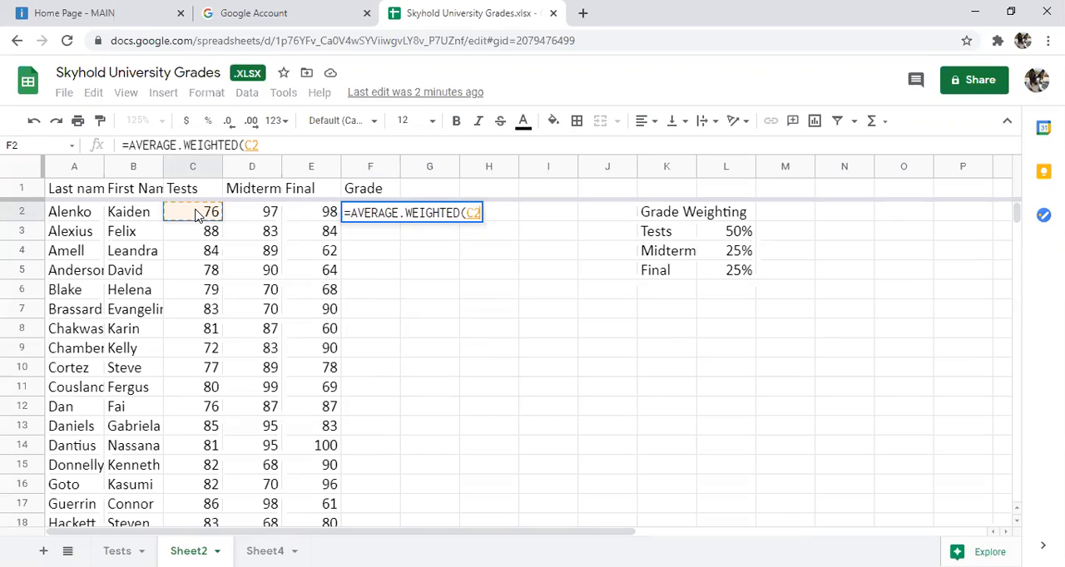
type(",")
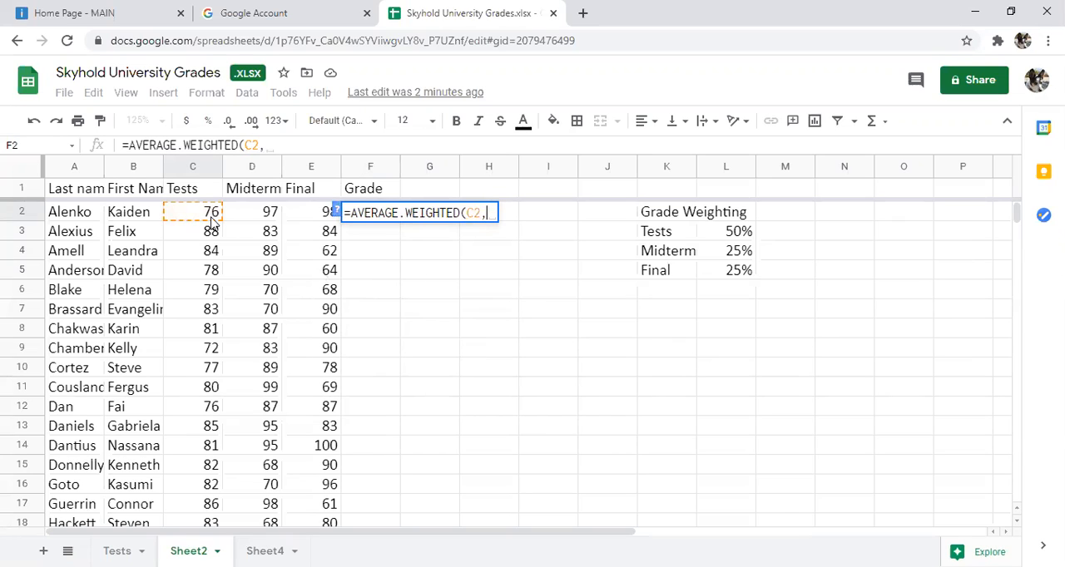
left_click(727, 238)
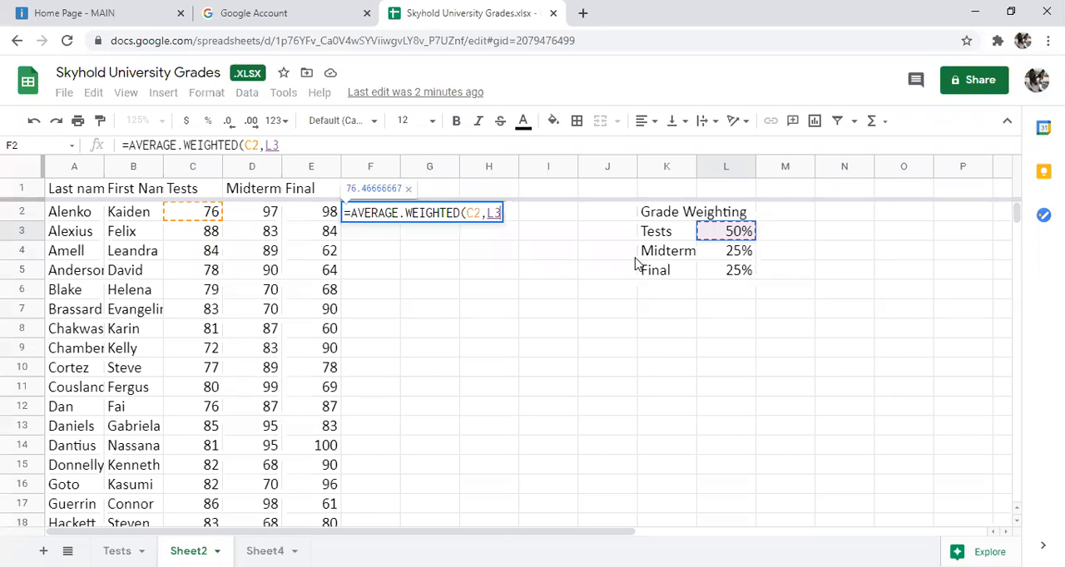
Step: Add the Midterm pair D2, L4 and the Final pair E2, L5 to the F2 formula and complete it
type(",")
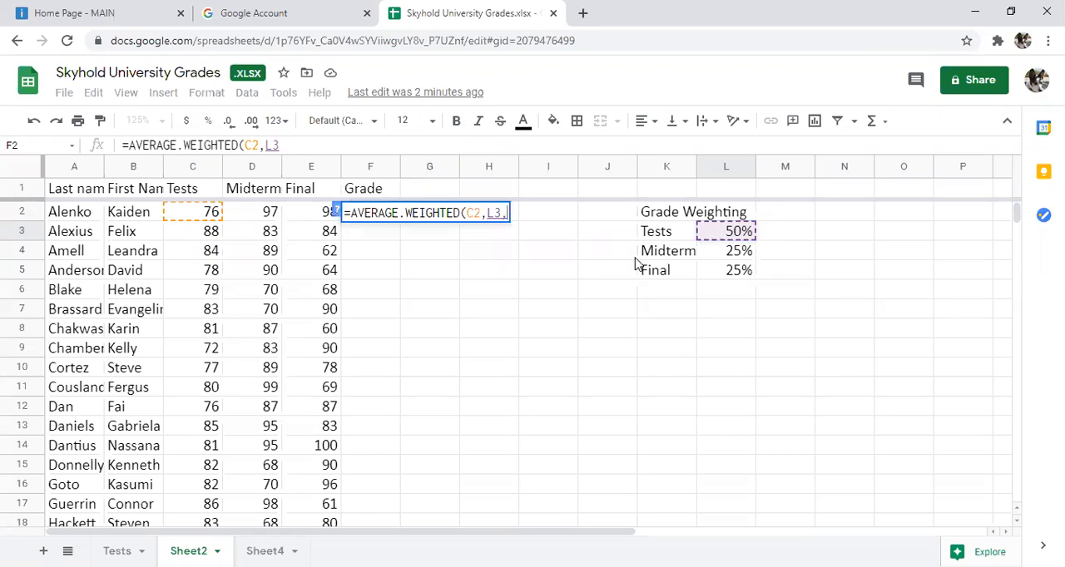
left_click(270, 213)
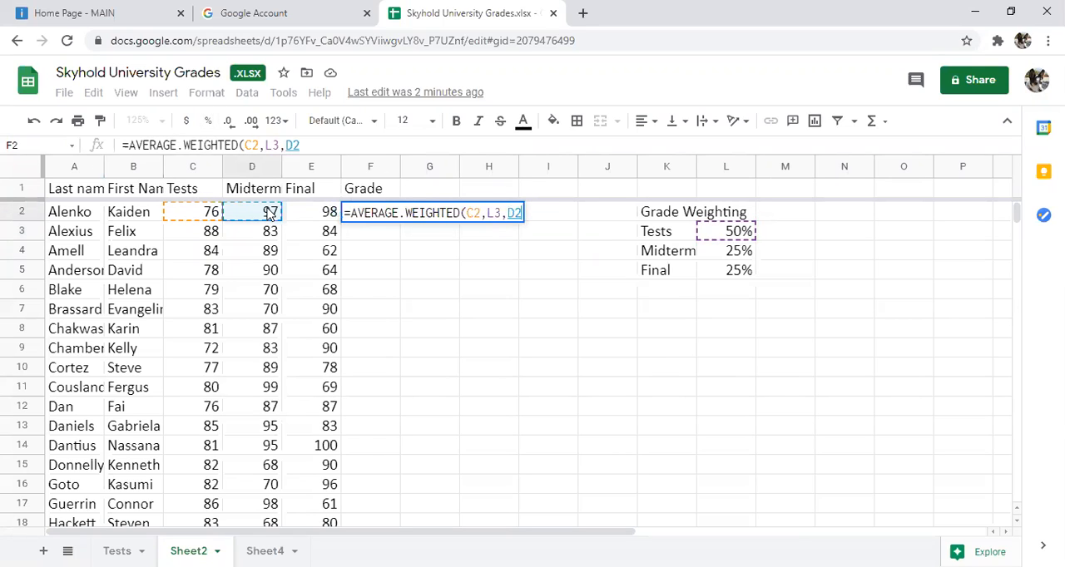
type(",")
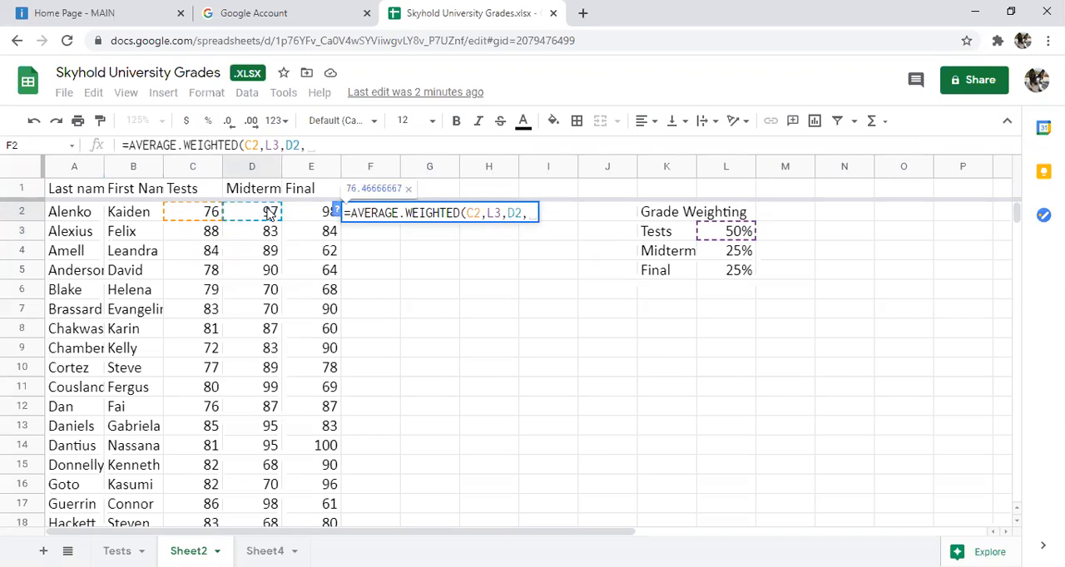
left_click(716, 256)
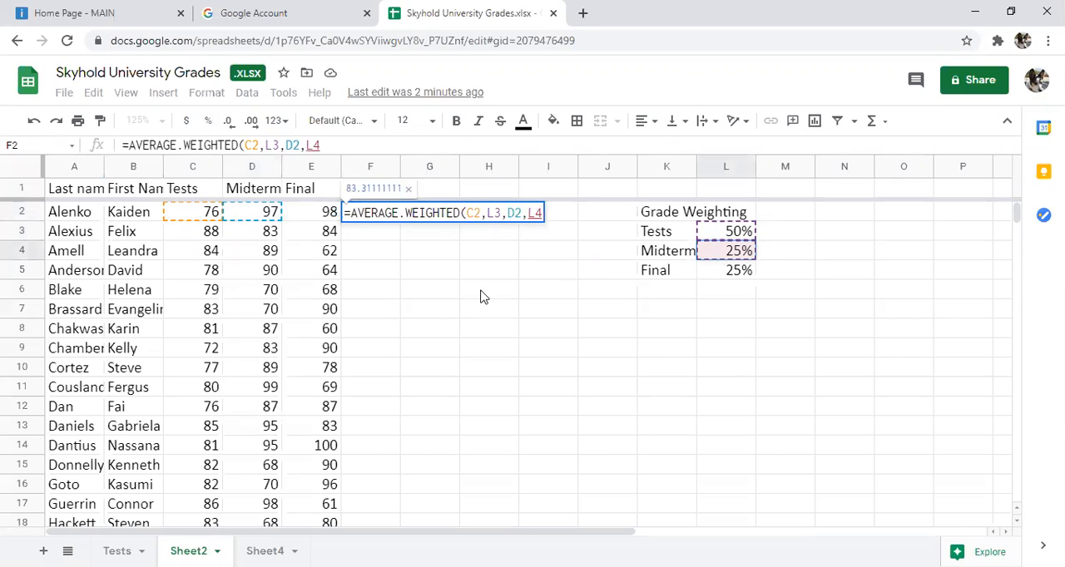
type(",")
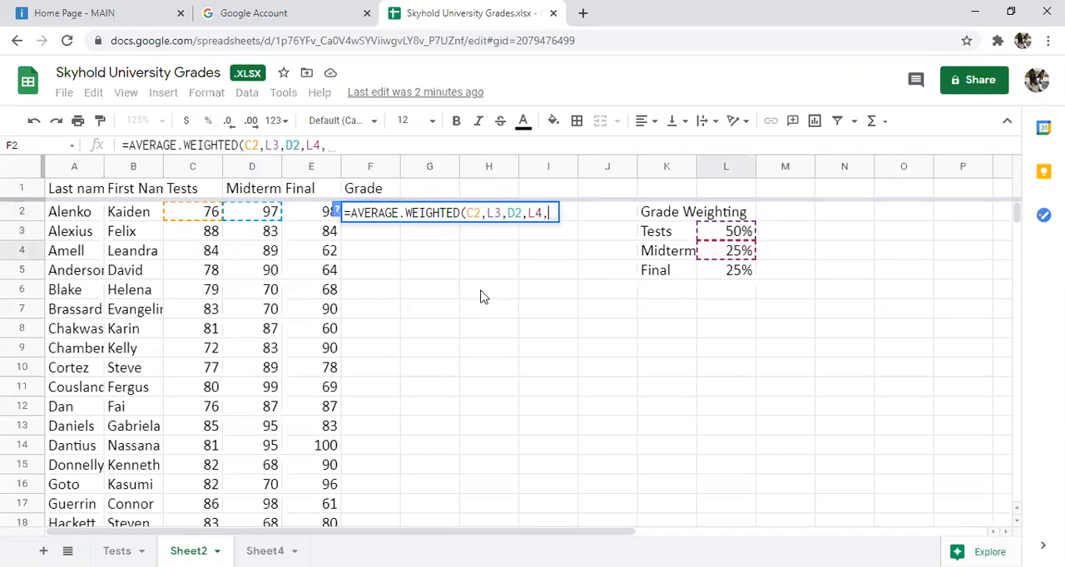
left_click(319, 214)
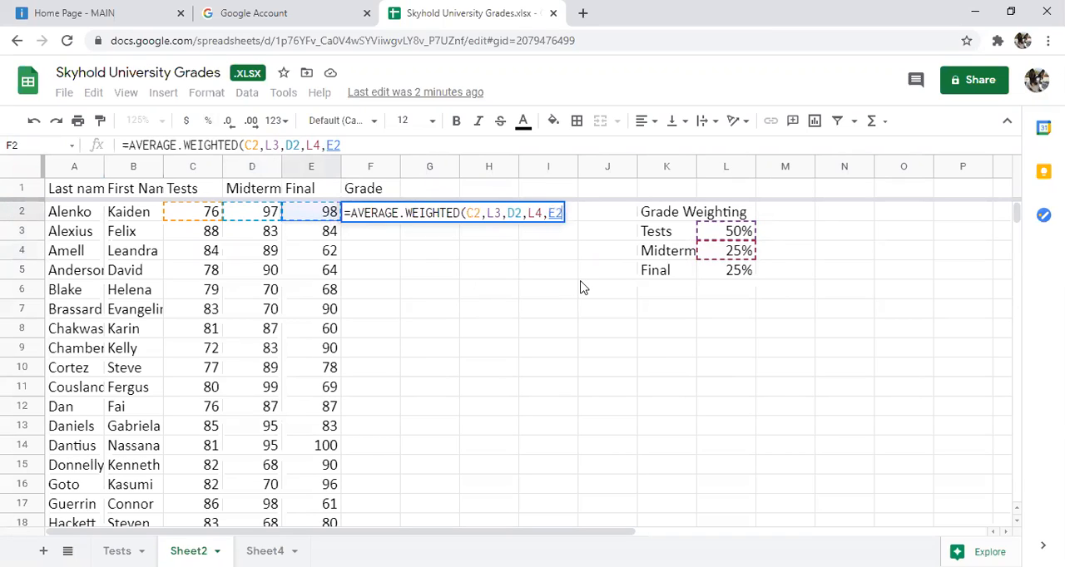
type(",")
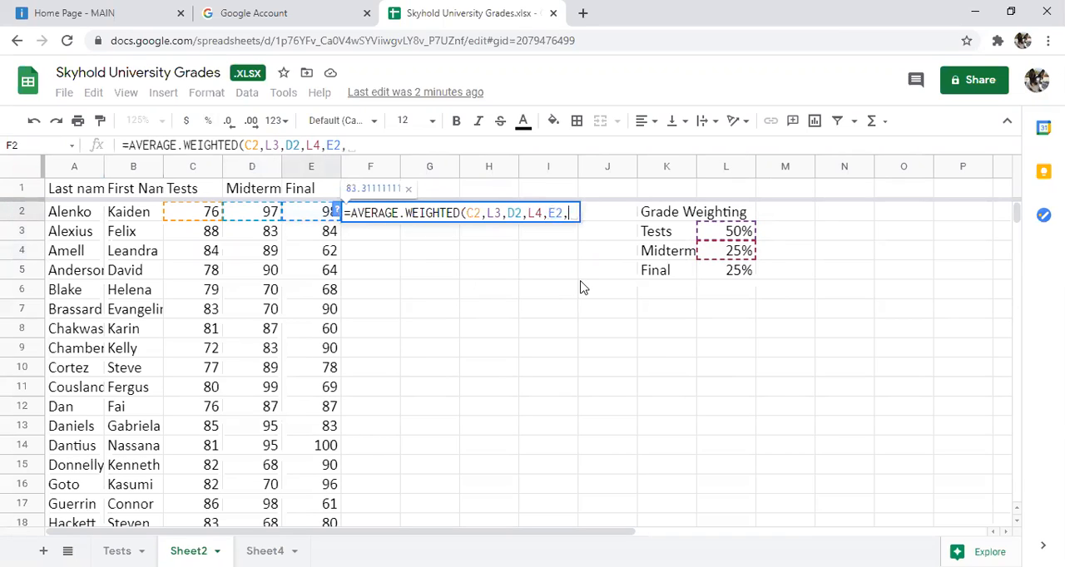
left_click(708, 275)
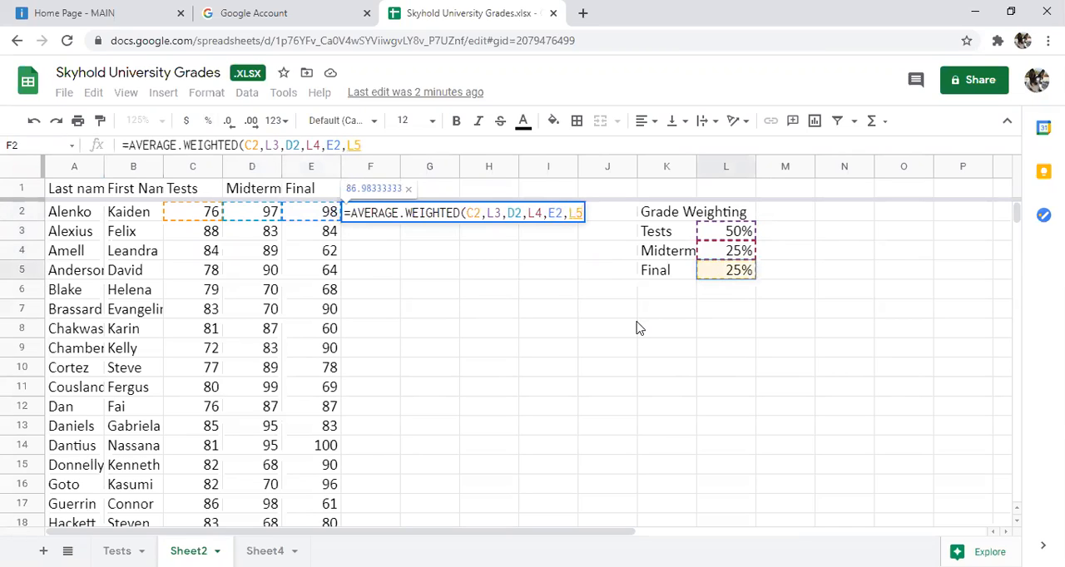
type(")")
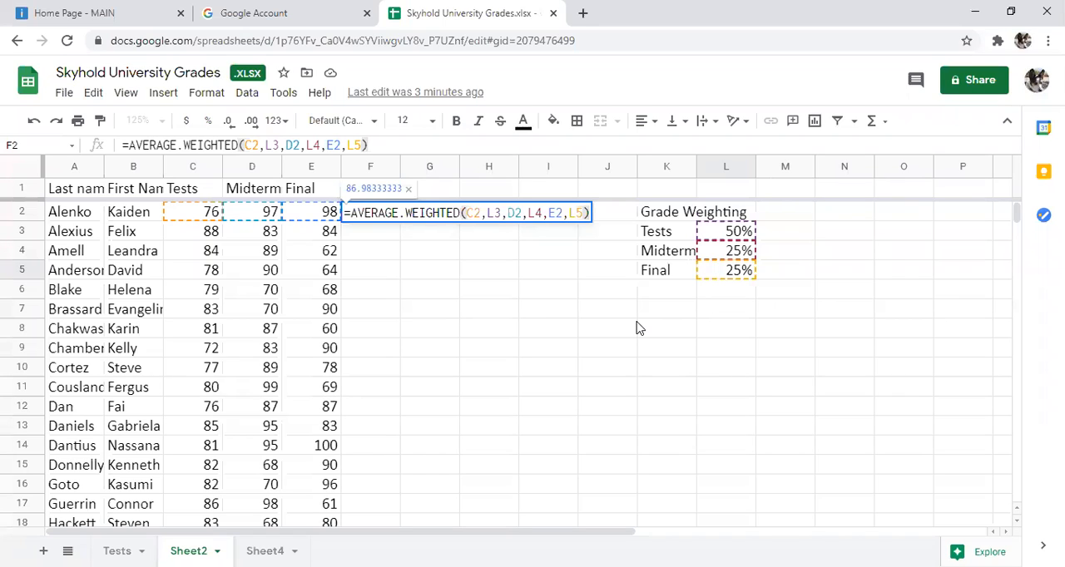
key("Return")
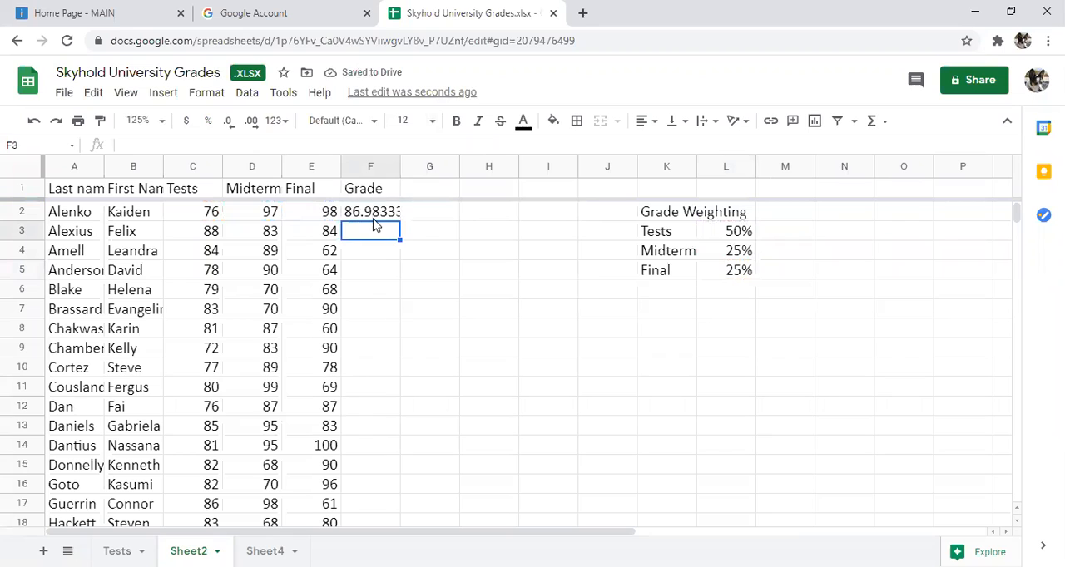
Step: Try to fill the weighted grade formula from F2 down to F15 in the Grade column
left_click(373, 213)
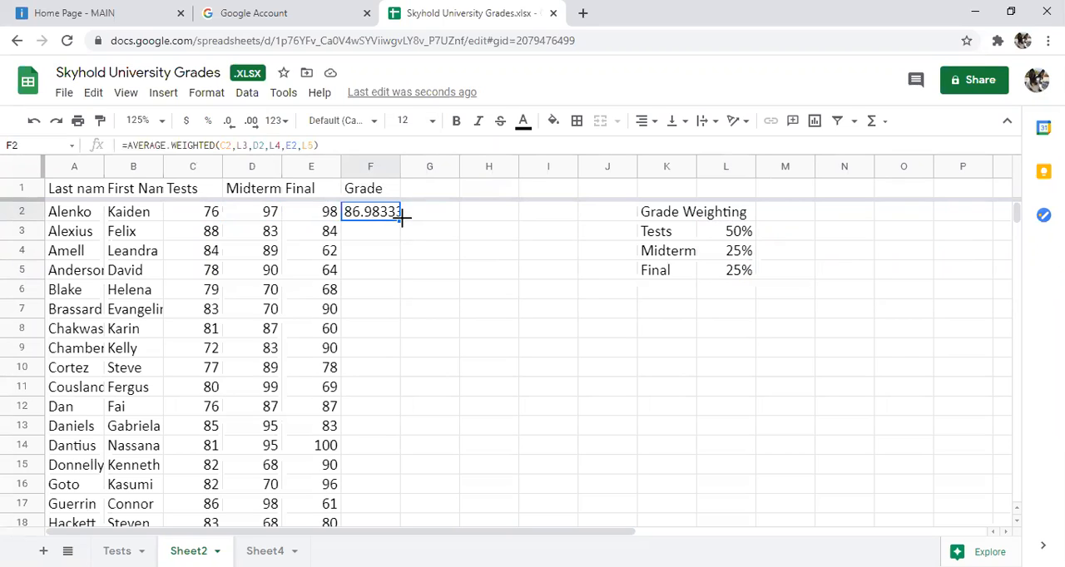
left_click_drag(402, 215, 407, 467)
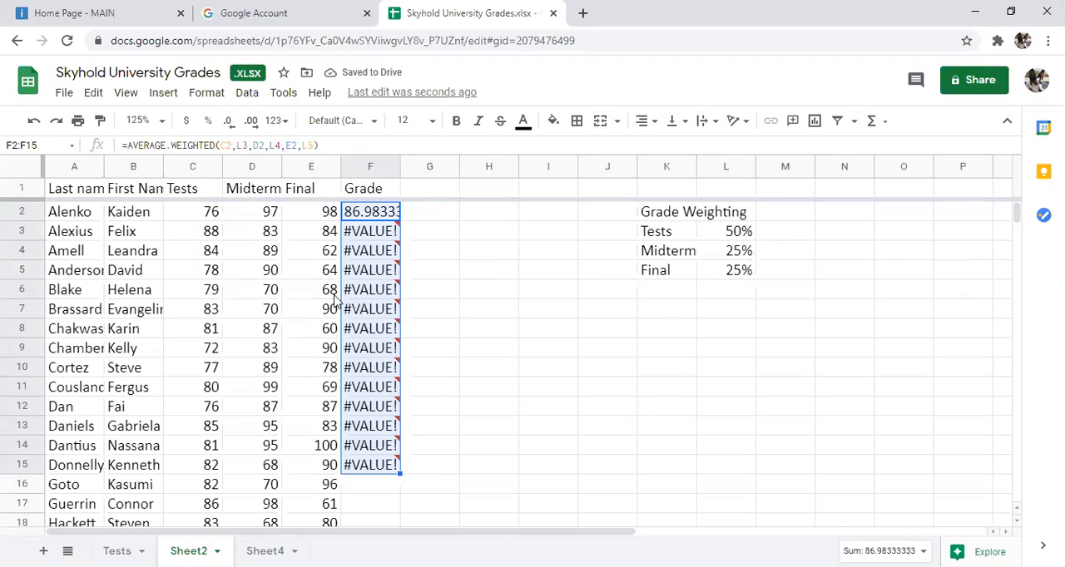
mouse_move(361, 234)
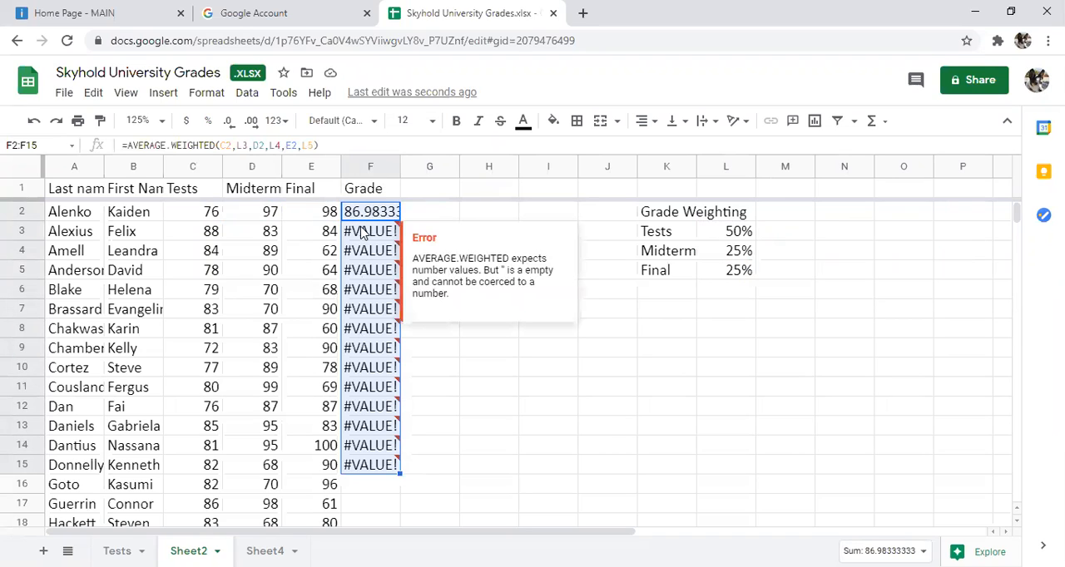
left_click(474, 349)
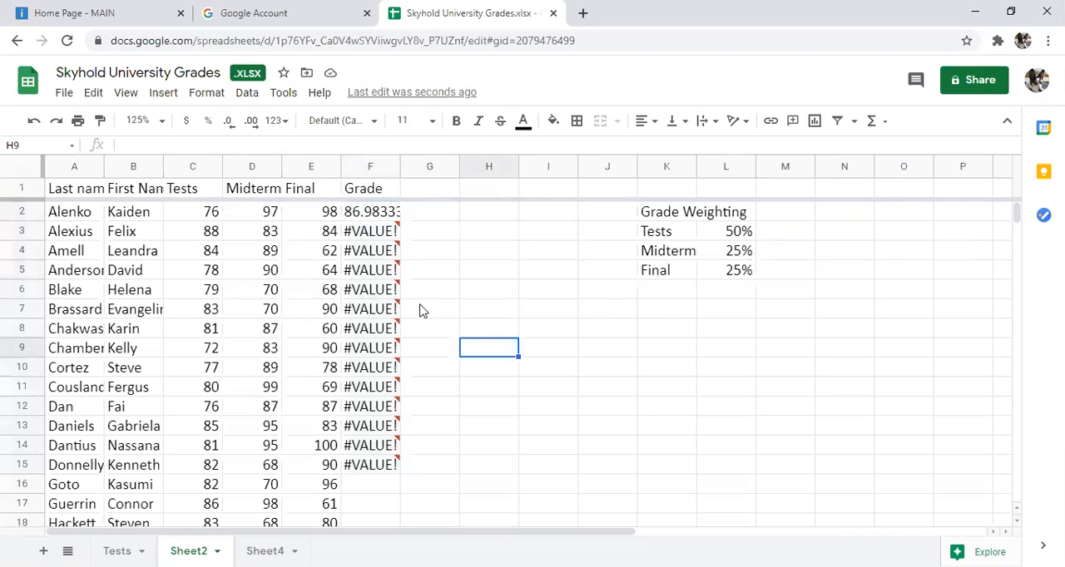
Step: Examine the cell references in the filled Grade formulas in F3, F7 and F10 against the Grade Weighting cells
left_click(378, 235)
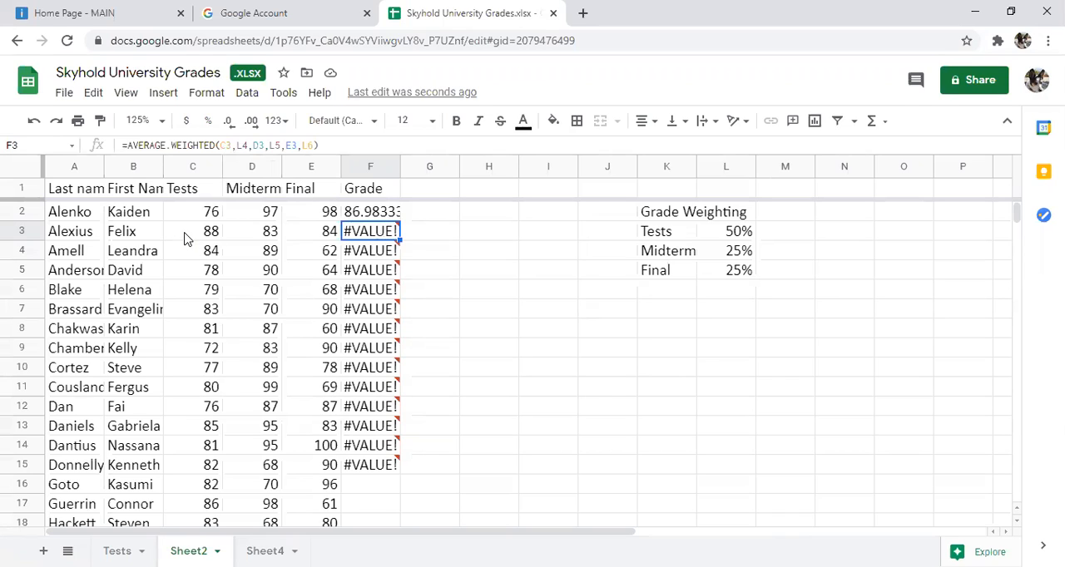
left_click(743, 257)
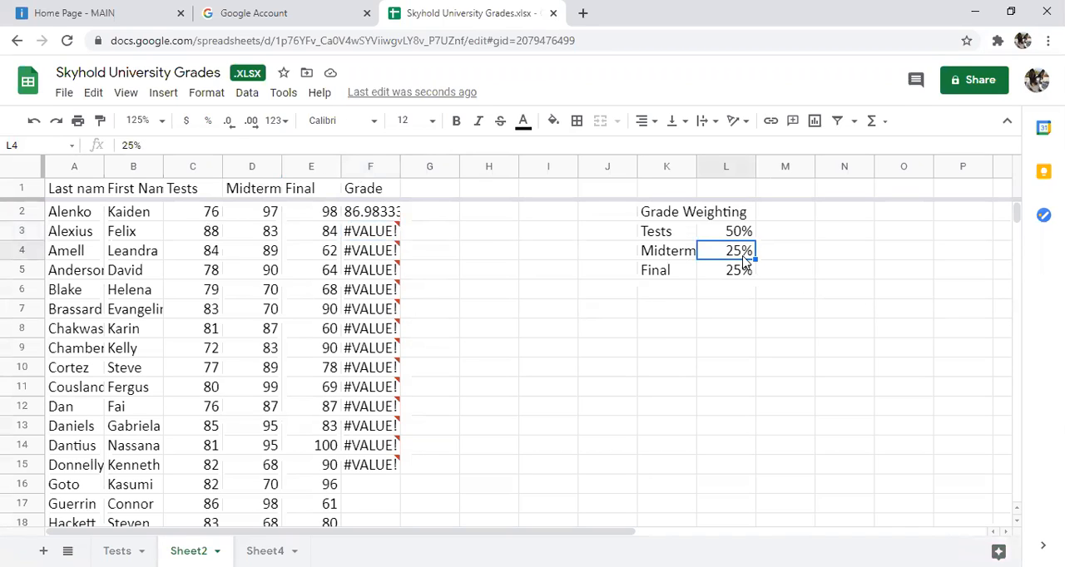
left_click(379, 229)
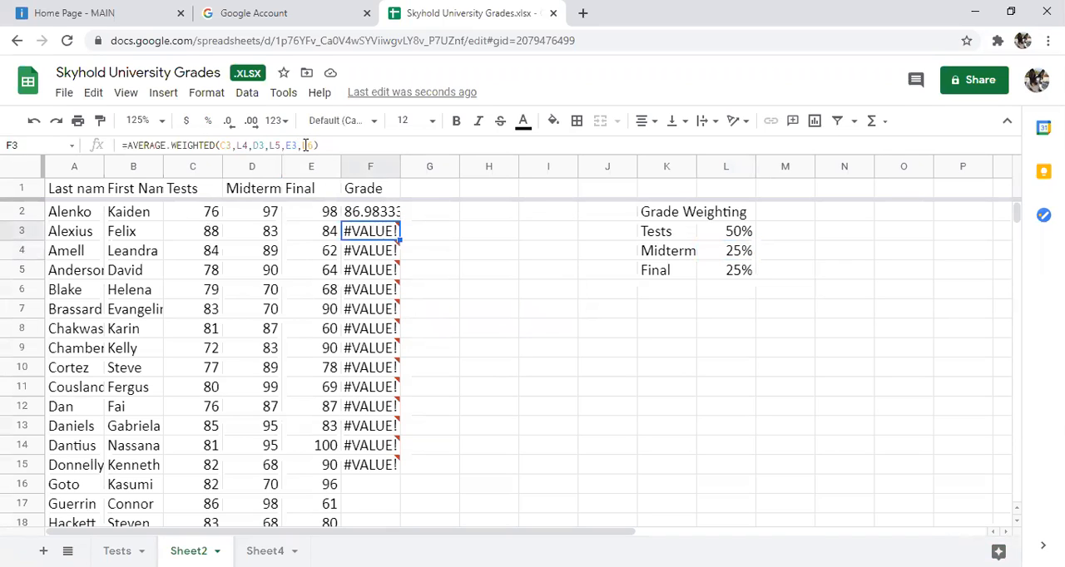
left_click(737, 293)
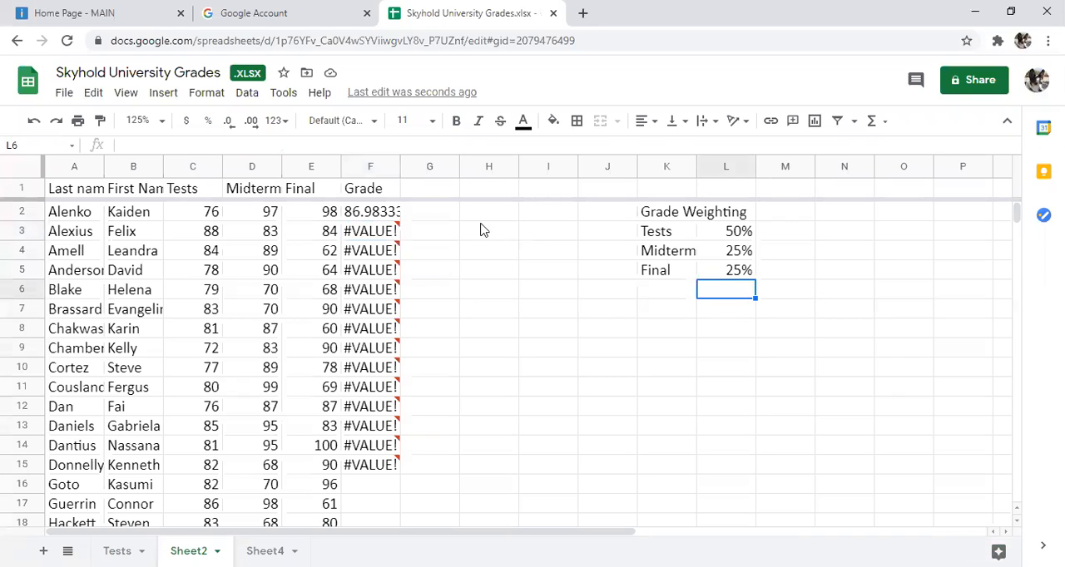
mouse_move(373, 244)
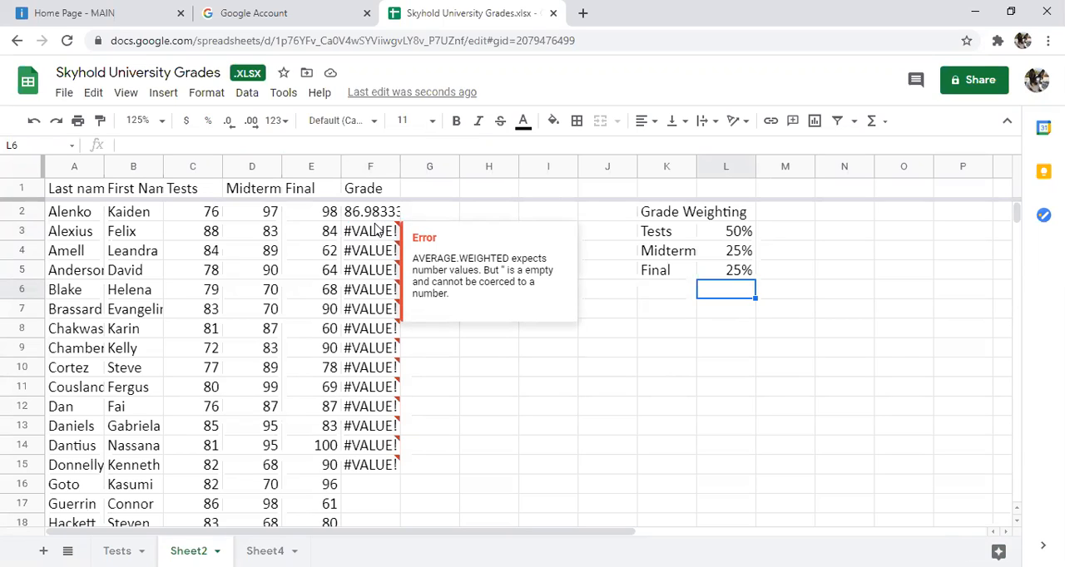
left_click(371, 312)
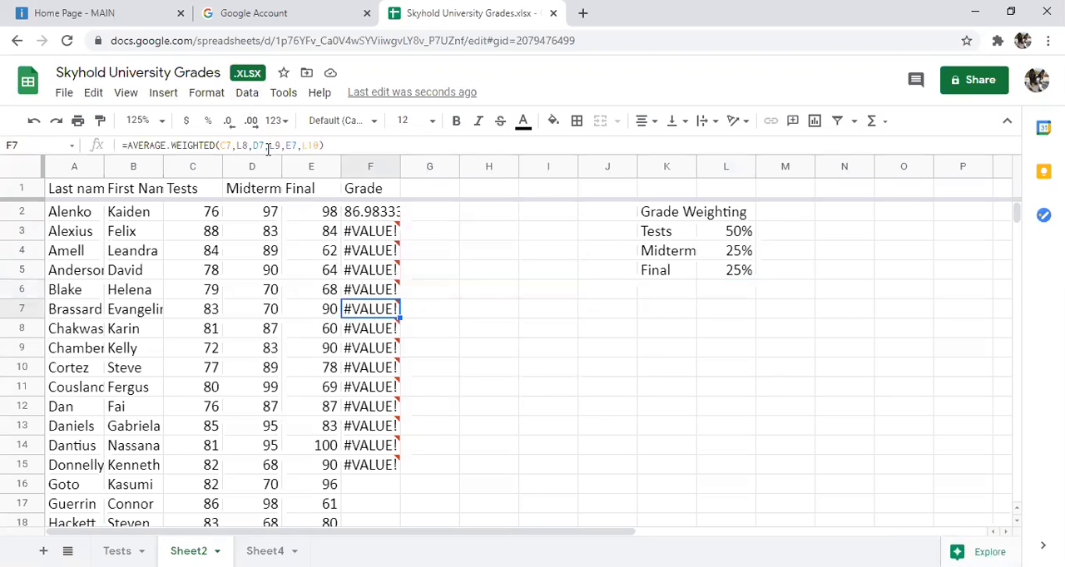
left_click(386, 374)
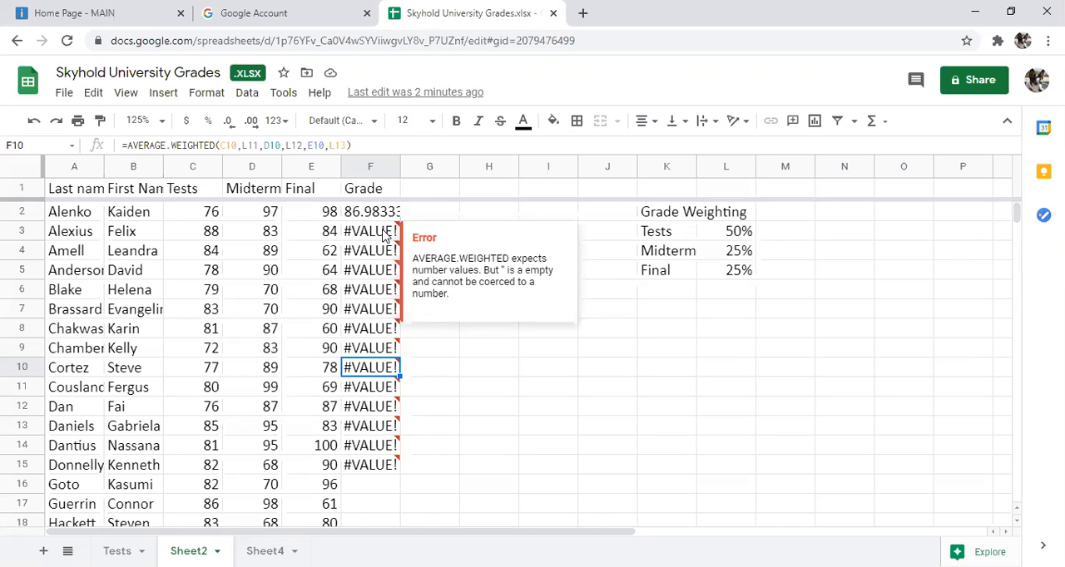
Step: Delete the filled formulas from F3 to F15 in the Grade column, keeping the formula in F2
left_click_drag(386, 236, 394, 450)
key("Delete")
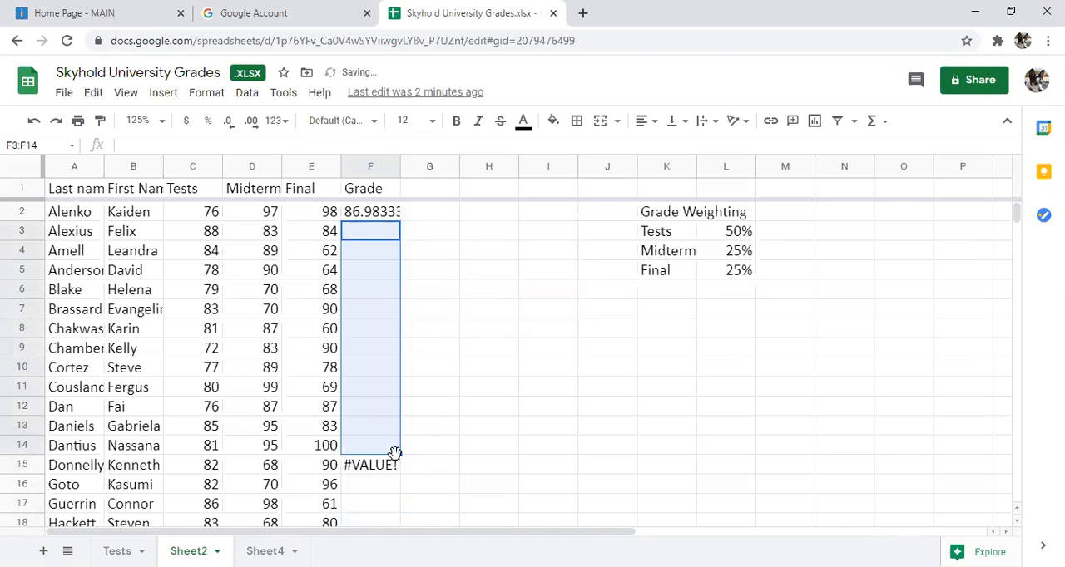
left_click(380, 472)
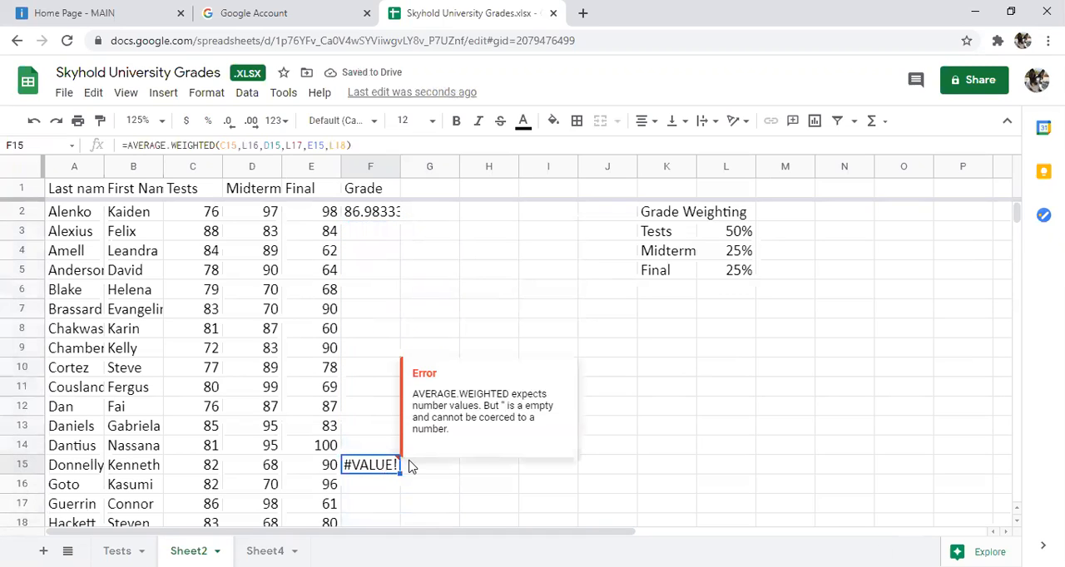
key("Delete")
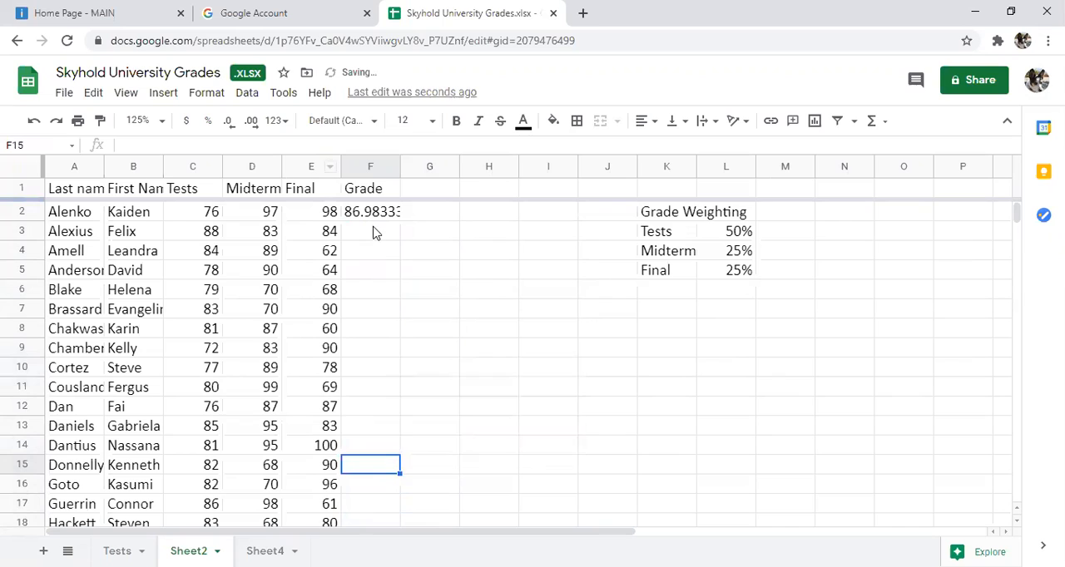
Step: Make the Tests weight reference absolute as $L$3 in the F2 weighted grade formula
left_click(374, 214)
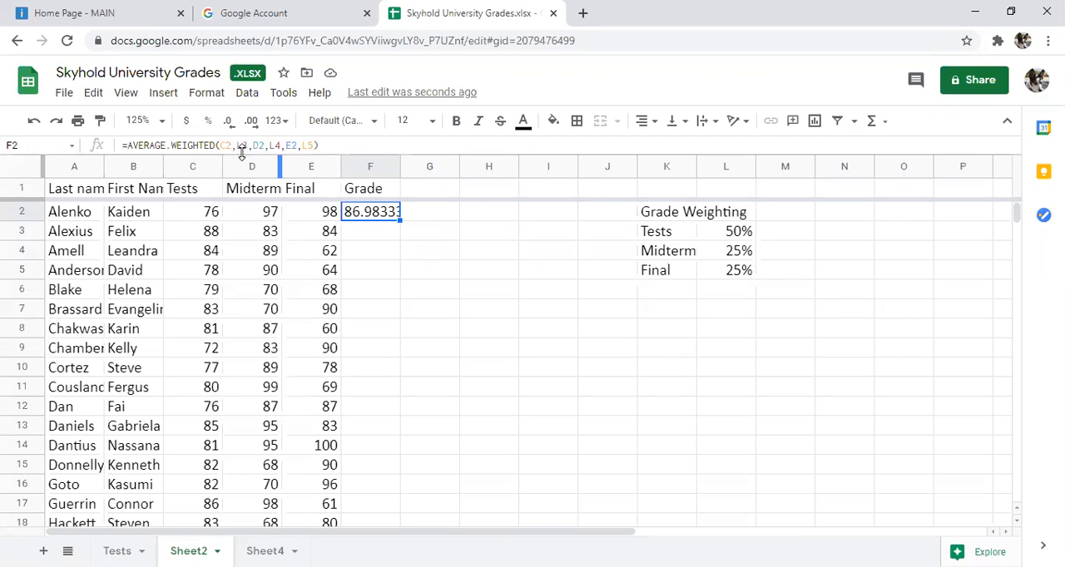
left_click(238, 146)
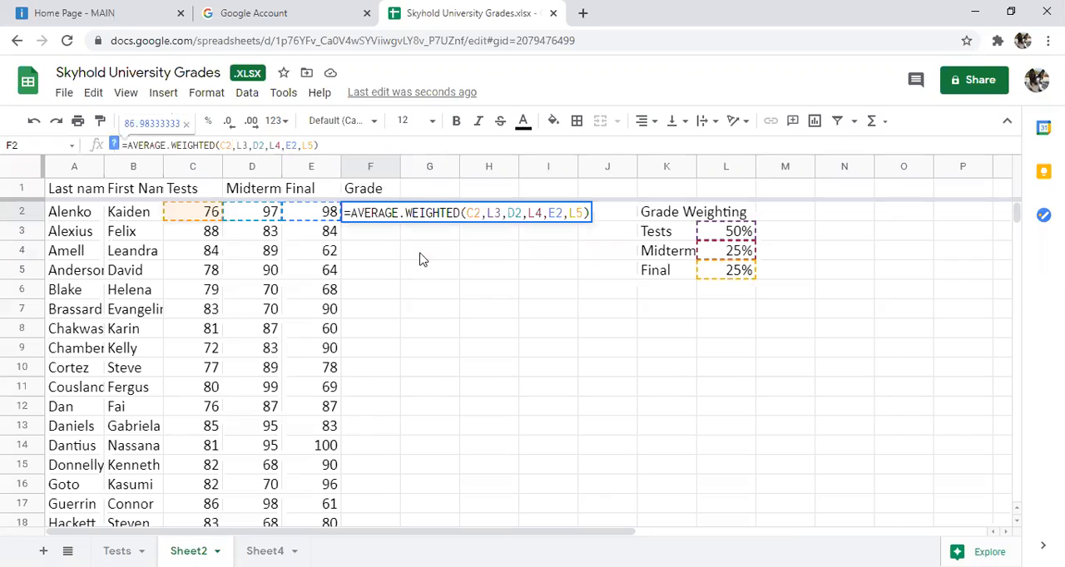
key("Right")
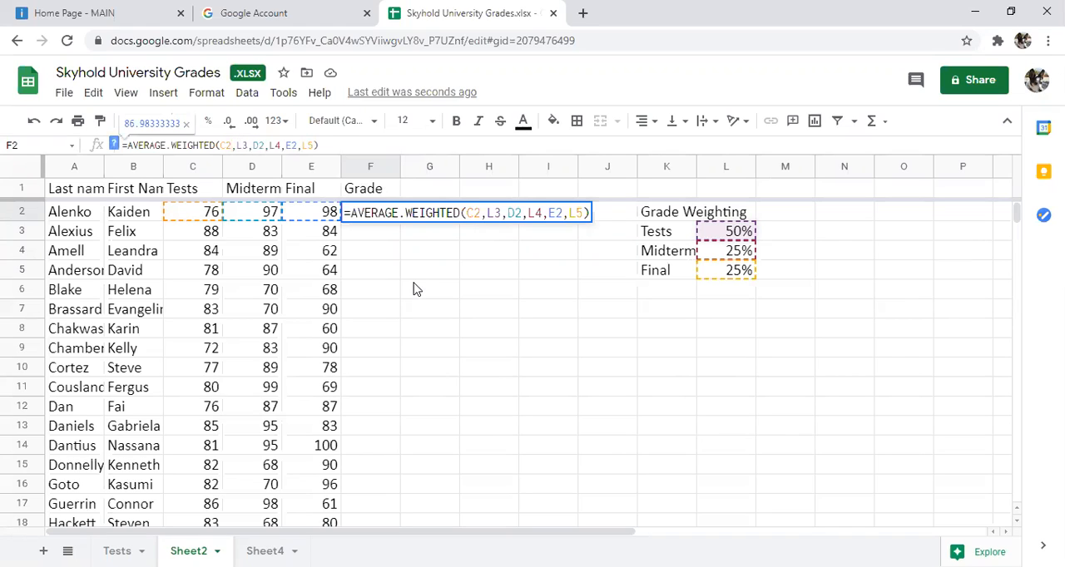
type("$L$")
key("Right")
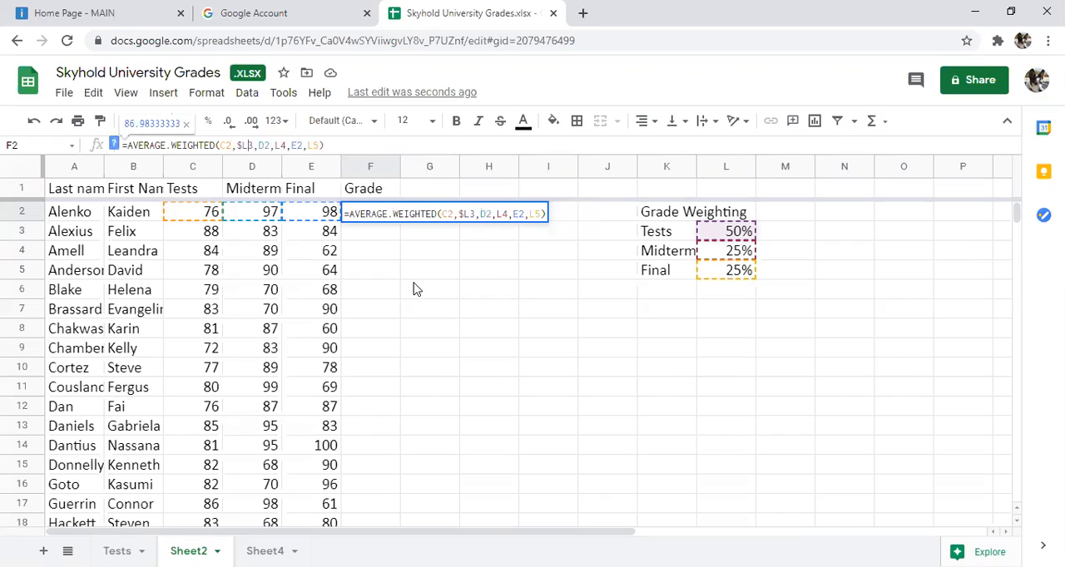
type("$")
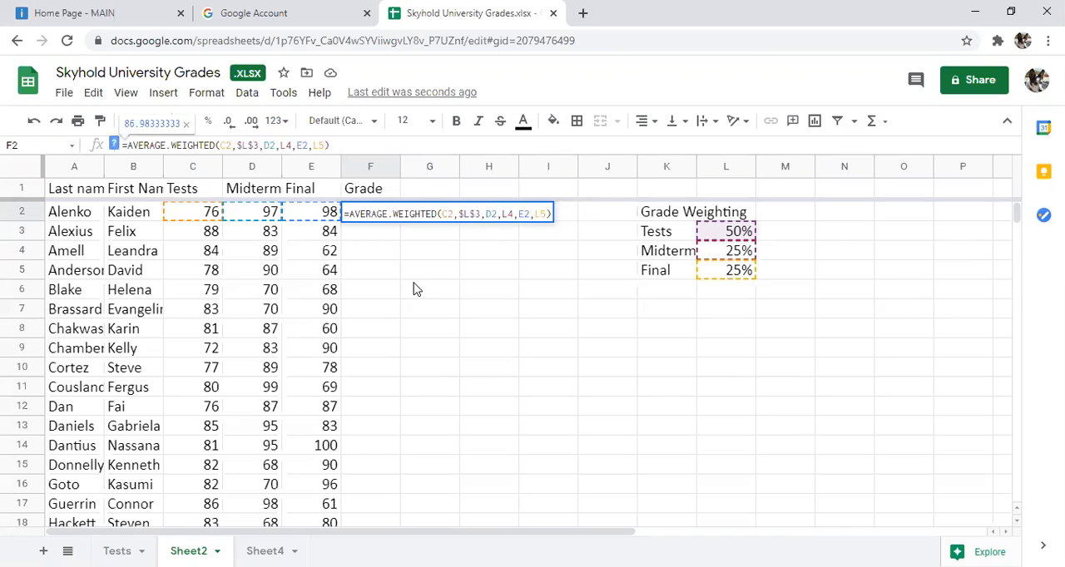
Step: Make the Midterm and Final weight references absolute as $L$4 and $L$5 and complete the F2 formula
left_click(282, 145)
type("$L")
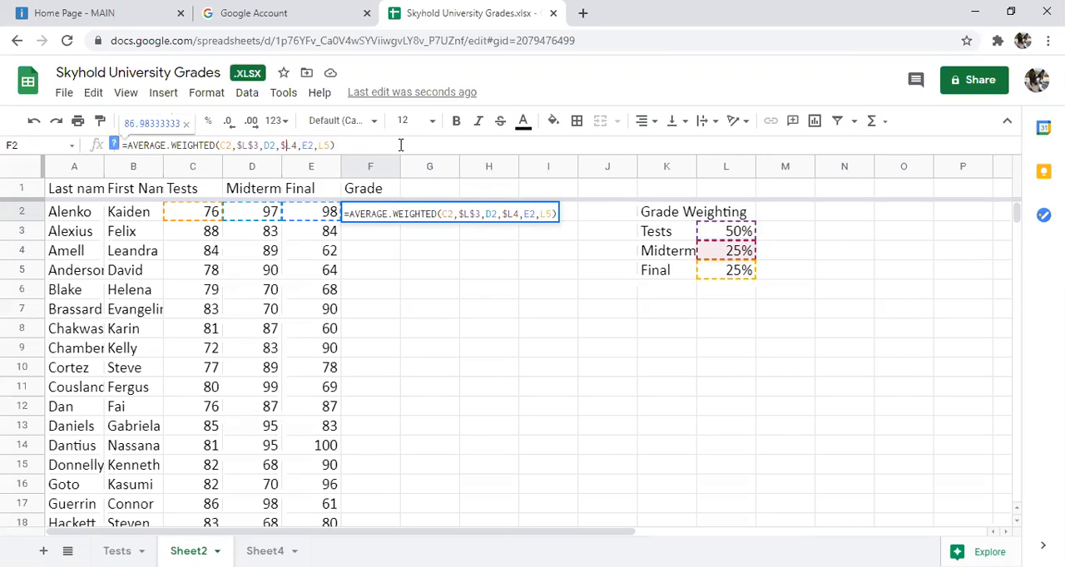
type("$")
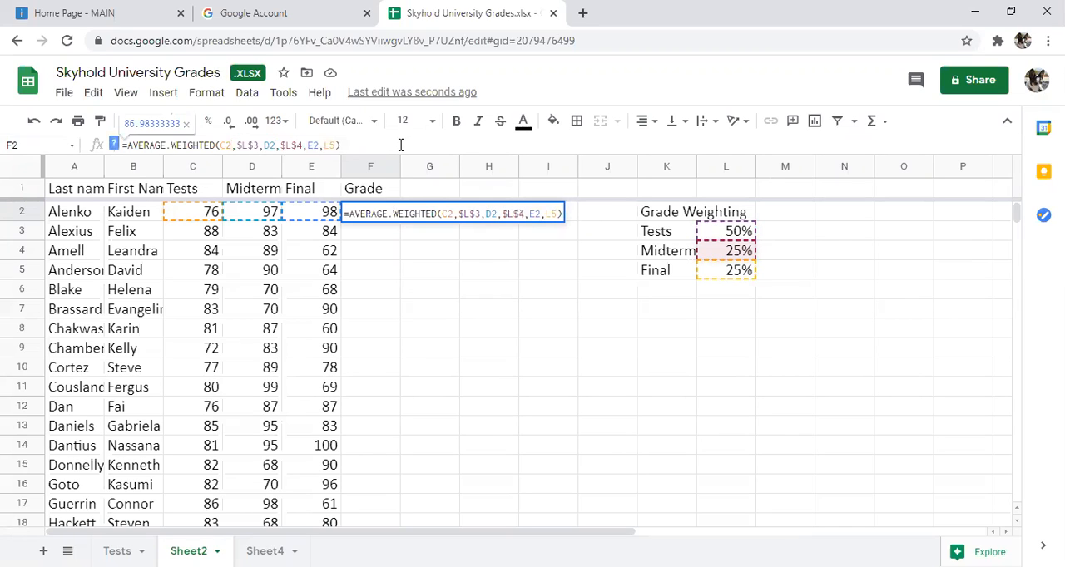
left_click(324, 144)
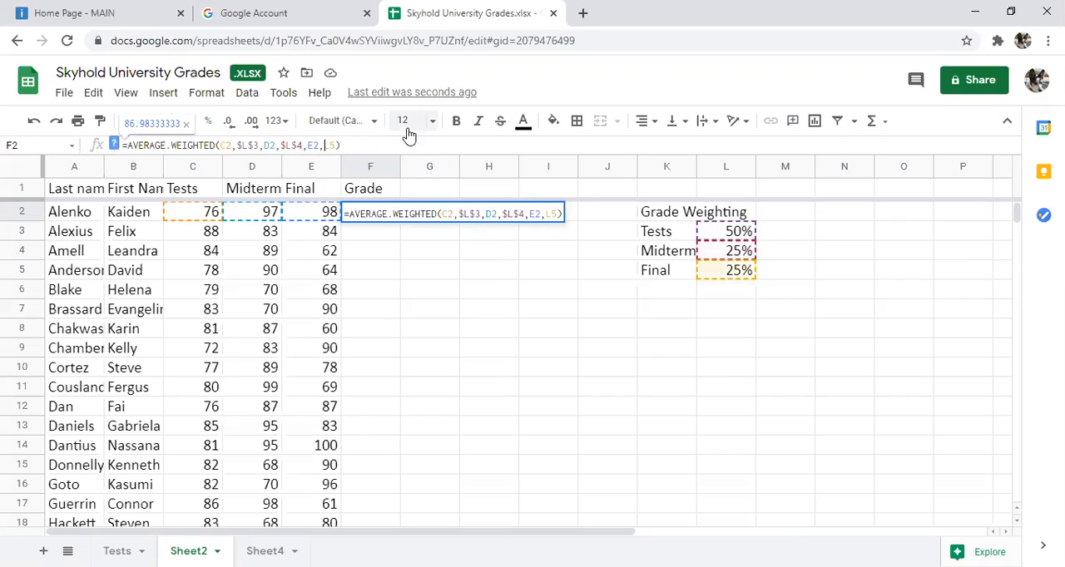
type("$L$")
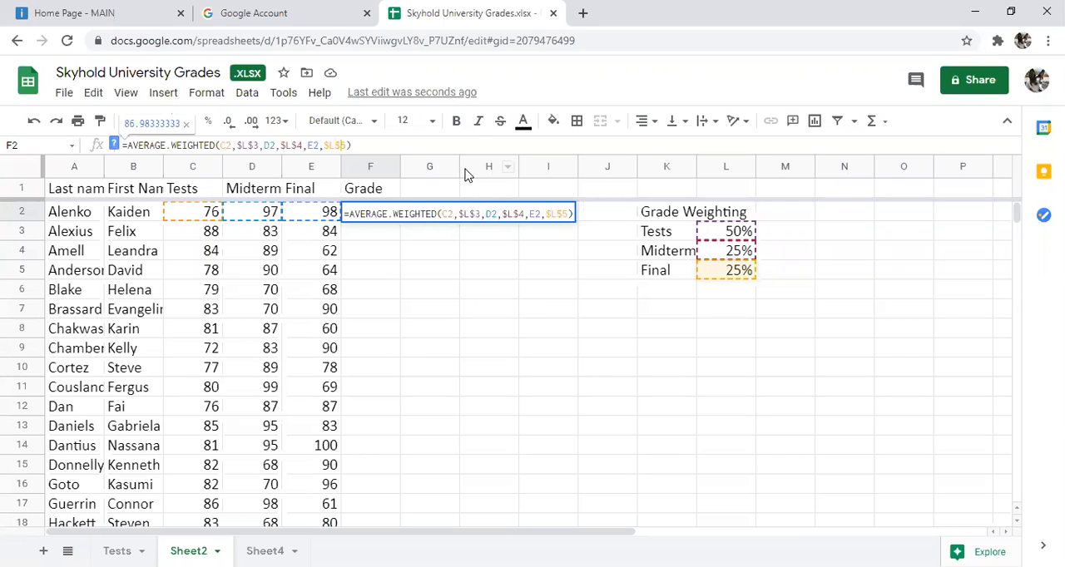
key("Return")
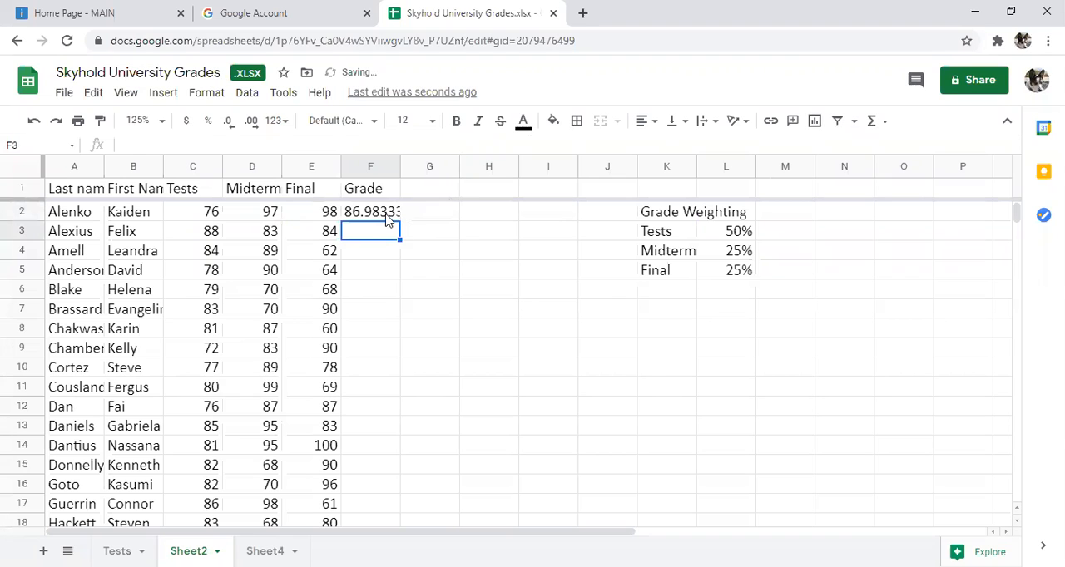
Step: Fill the weighted grade formula from F2 down to F45 and check the references in F6 and F2
left_click(387, 217)
left_click_drag(402, 220, 372, 397)
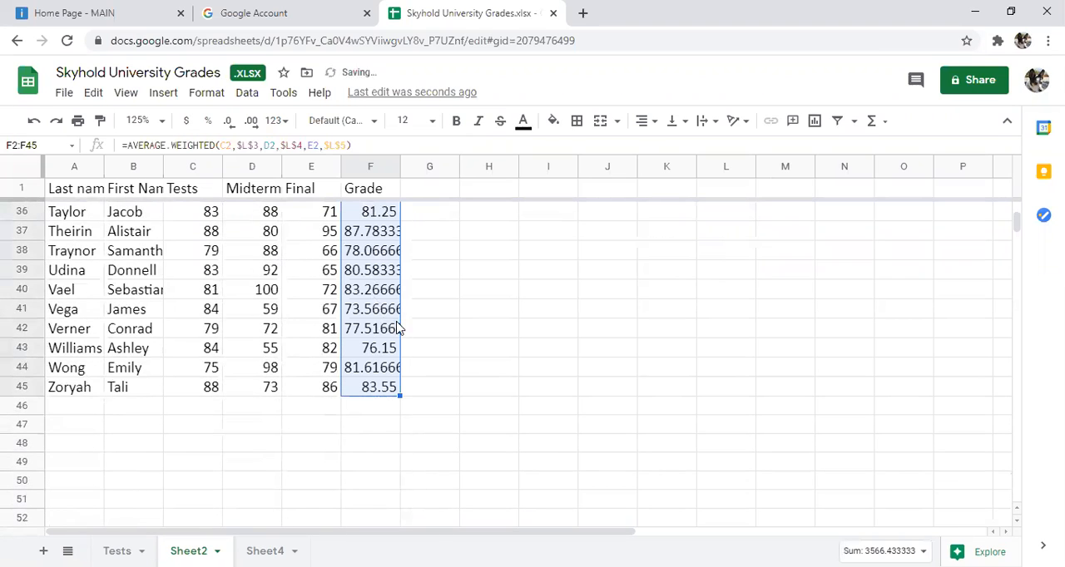
scroll(406, 320, "up", 4)
scroll(406, 314, "up", 7)
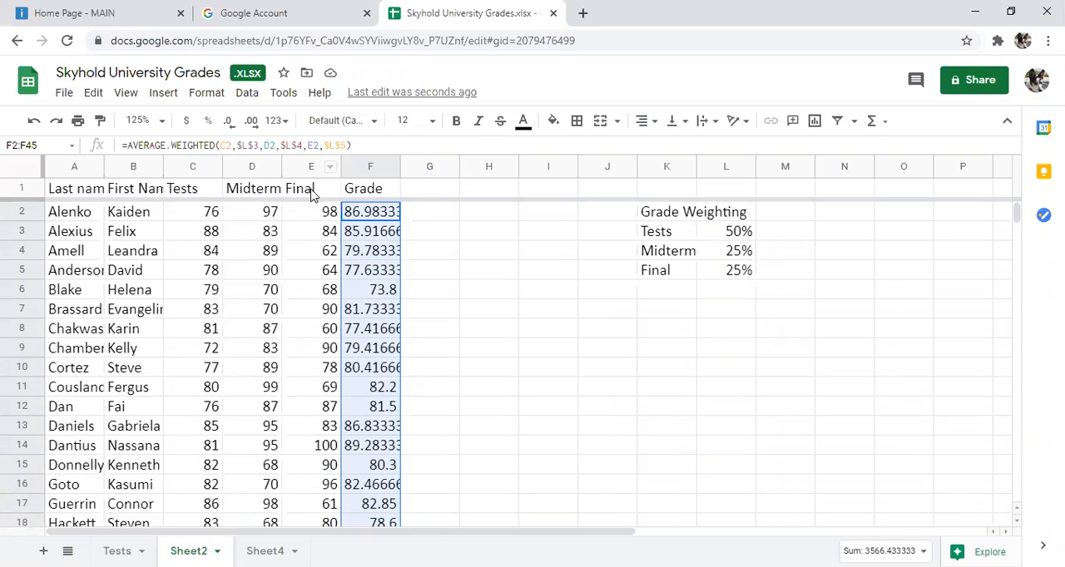
left_click(377, 297)
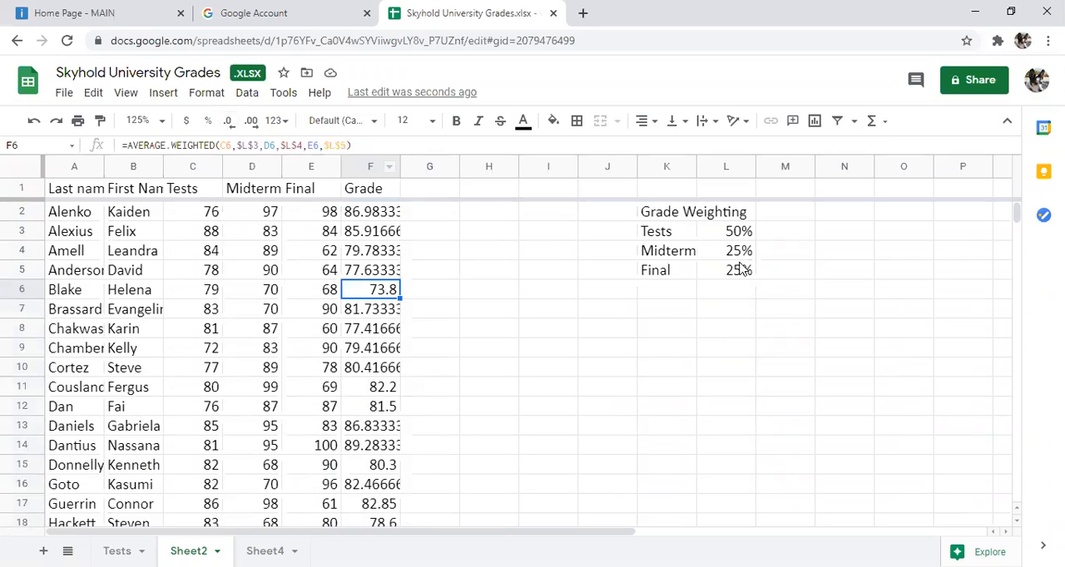
left_click(364, 214)
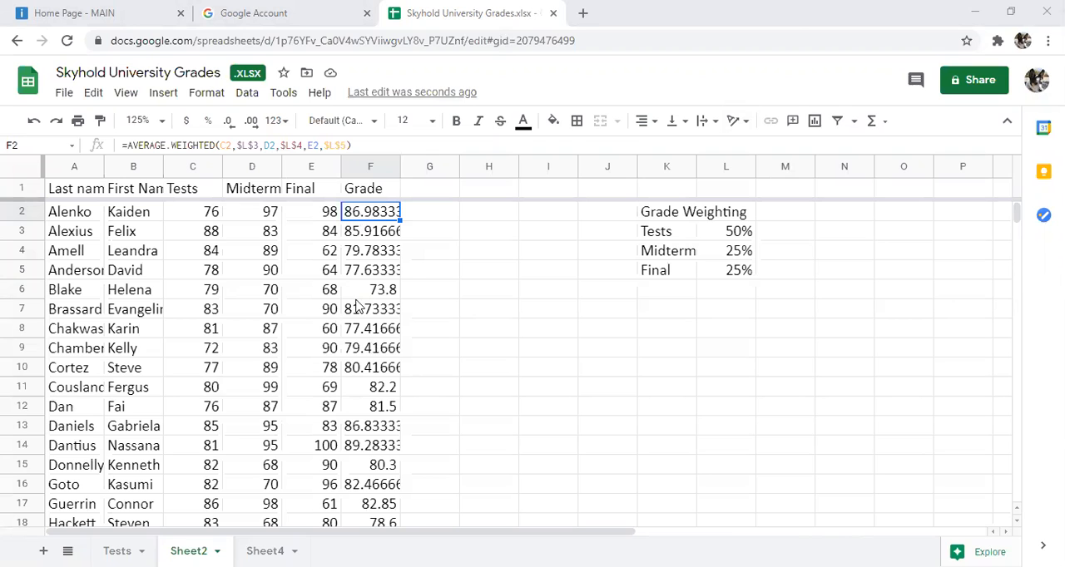
Step: Reduce the decimal places of the grades in F2 to F45 until they display as whole numbers
left_click_drag(372, 213, 366, 371)
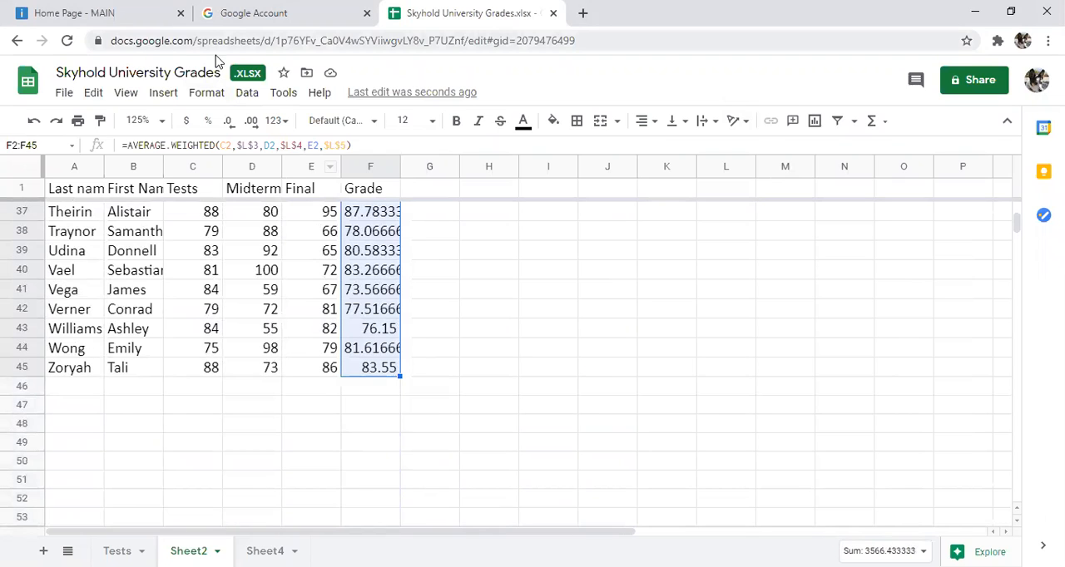
left_click(230, 124)
left_click(230, 125)
left_click(230, 124)
left_click(231, 125)
left_click(230, 125)
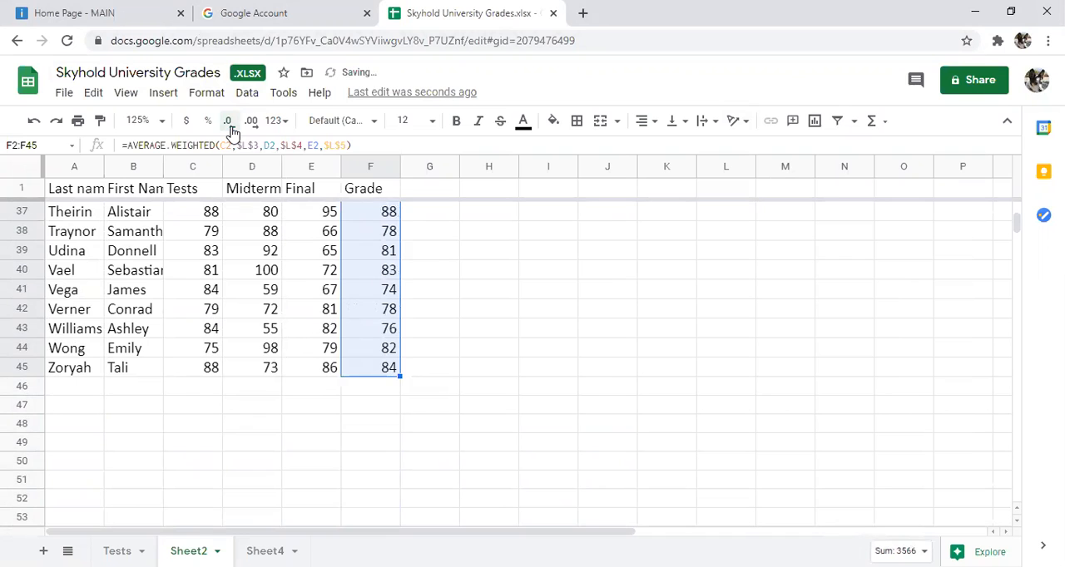
scroll(571, 404, "up", 10)
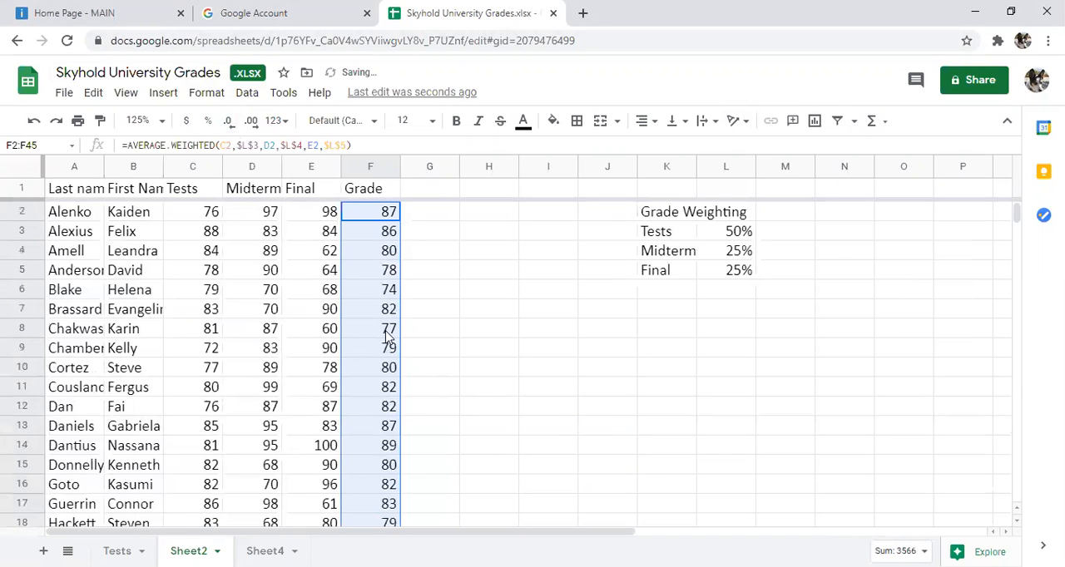
left_click(351, 349)
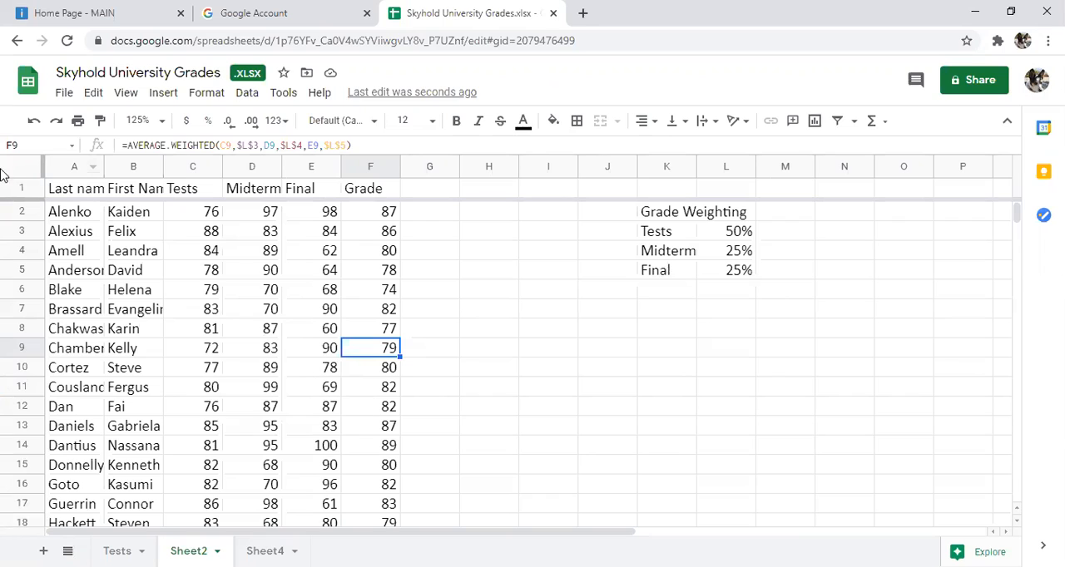
Step: Fill the header cells A1 to F1 with cornflower blue and make their text bold
left_click(70, 192)
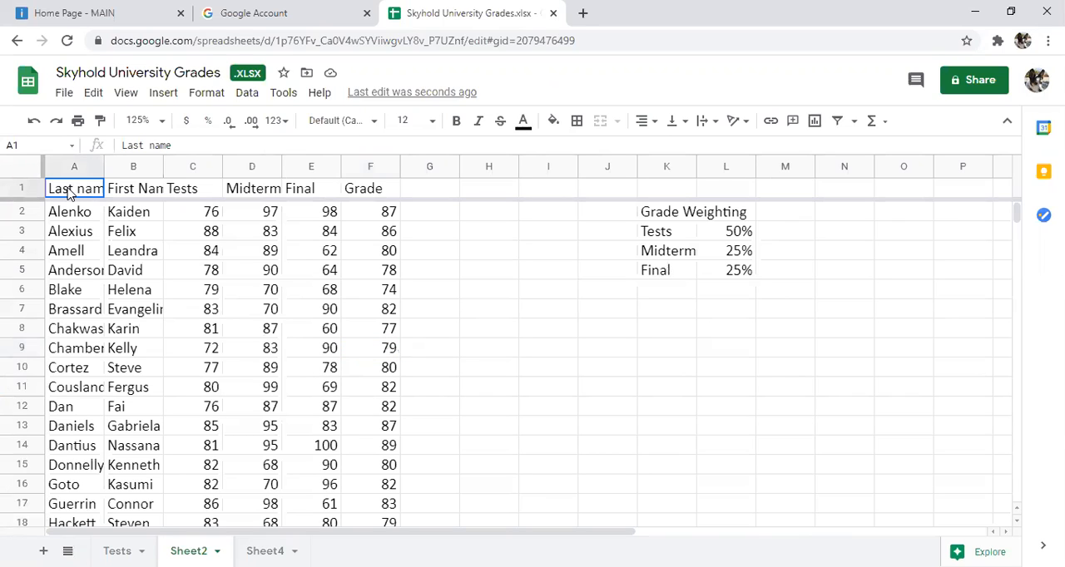
left_click(374, 200, "shift")
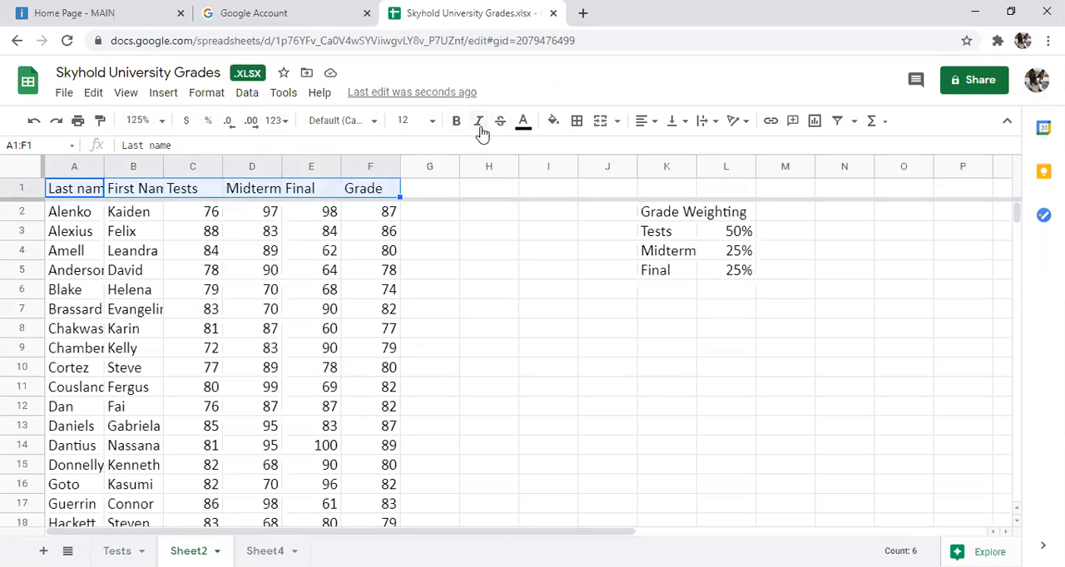
left_click(552, 125)
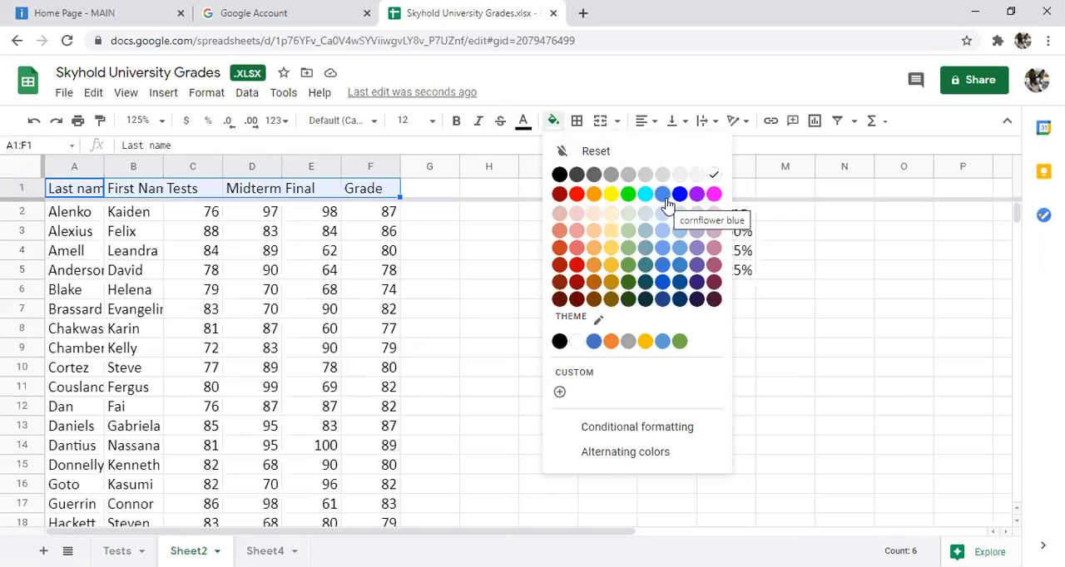
left_click(663, 196)
left_click(456, 125)
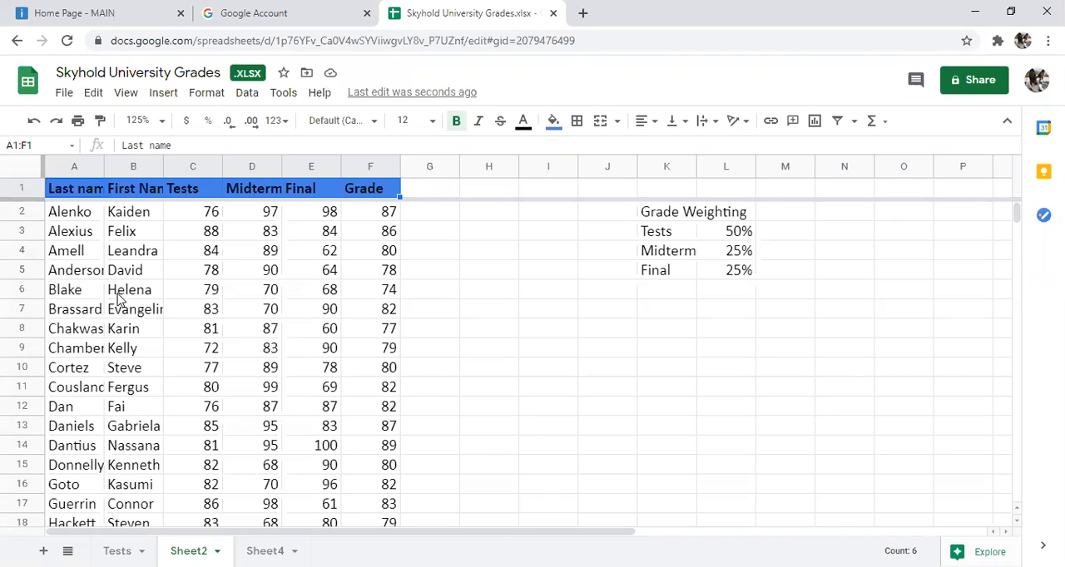
left_click(117, 294)
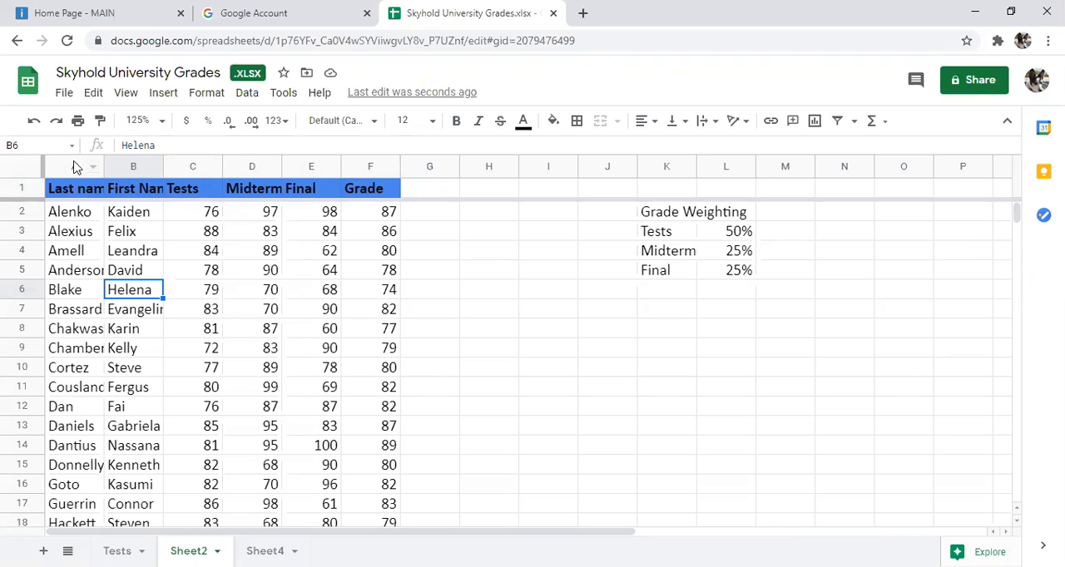
left_click_drag(75, 165, 400, 149)
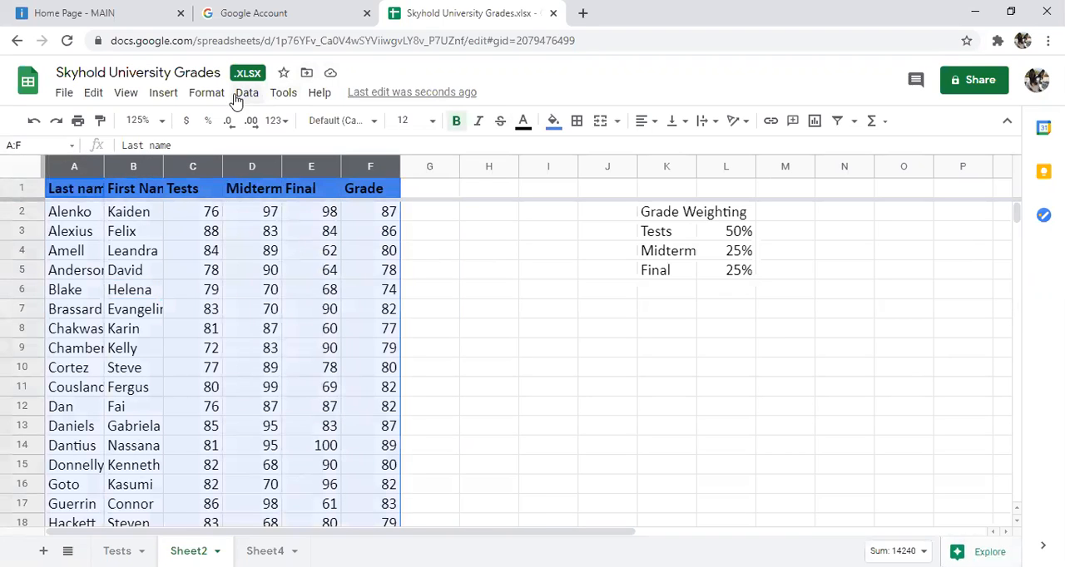
left_click(197, 96)
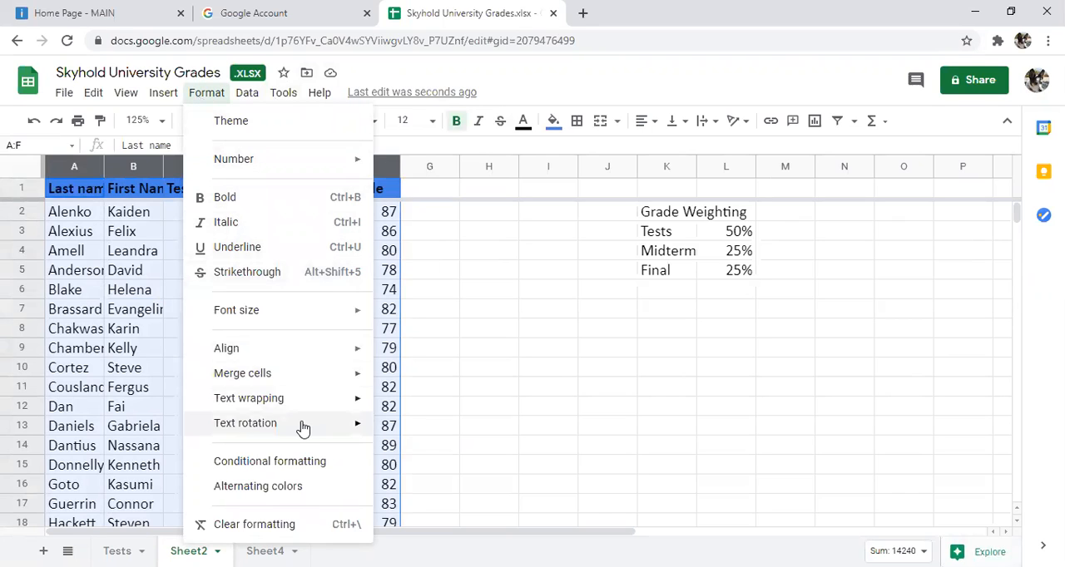
mouse_move(302, 428)
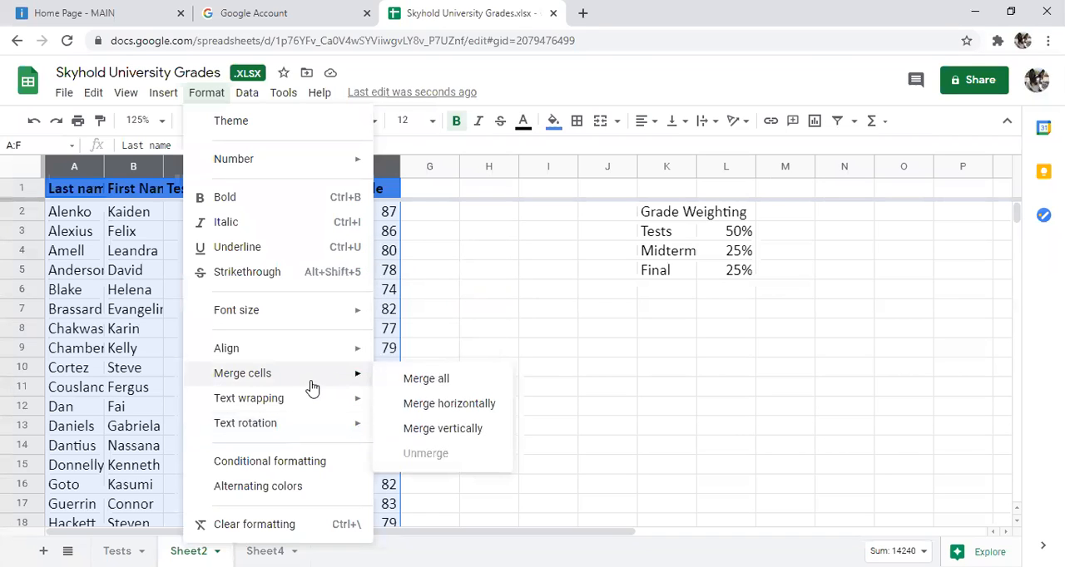
mouse_move(161, 98)
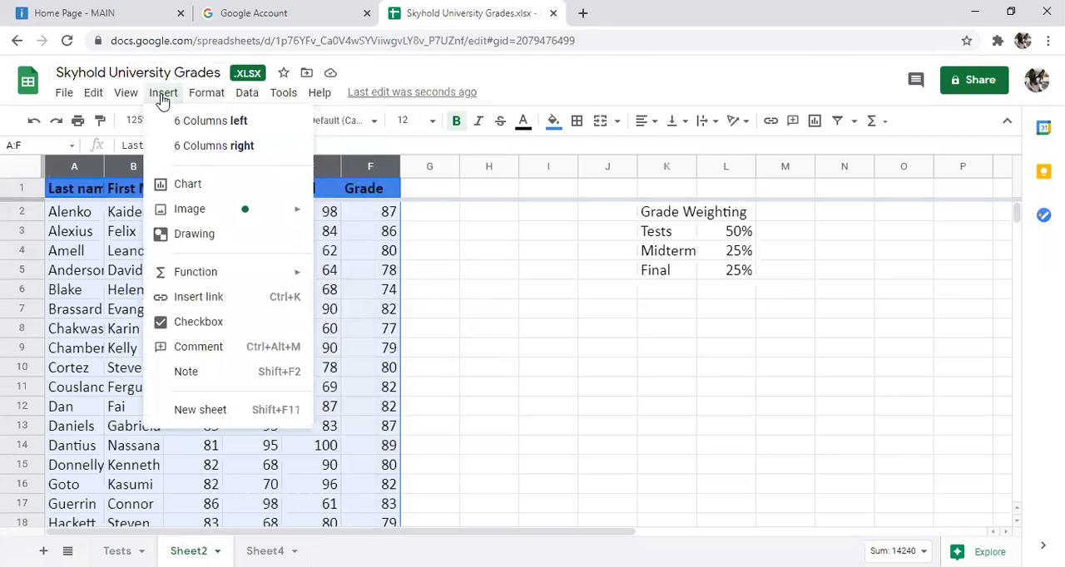
mouse_move(255, 100)
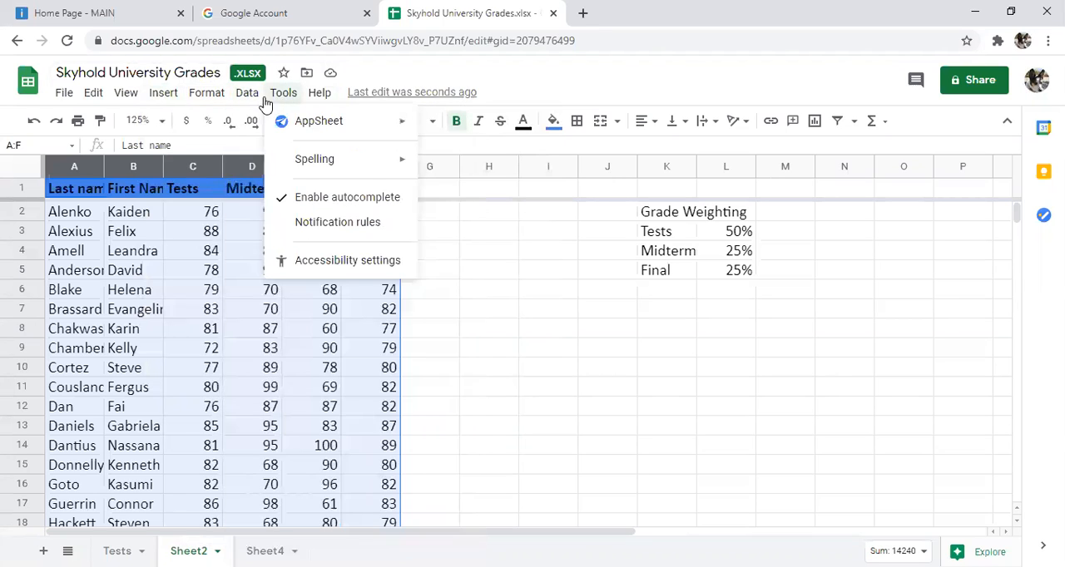
mouse_move(204, 100)
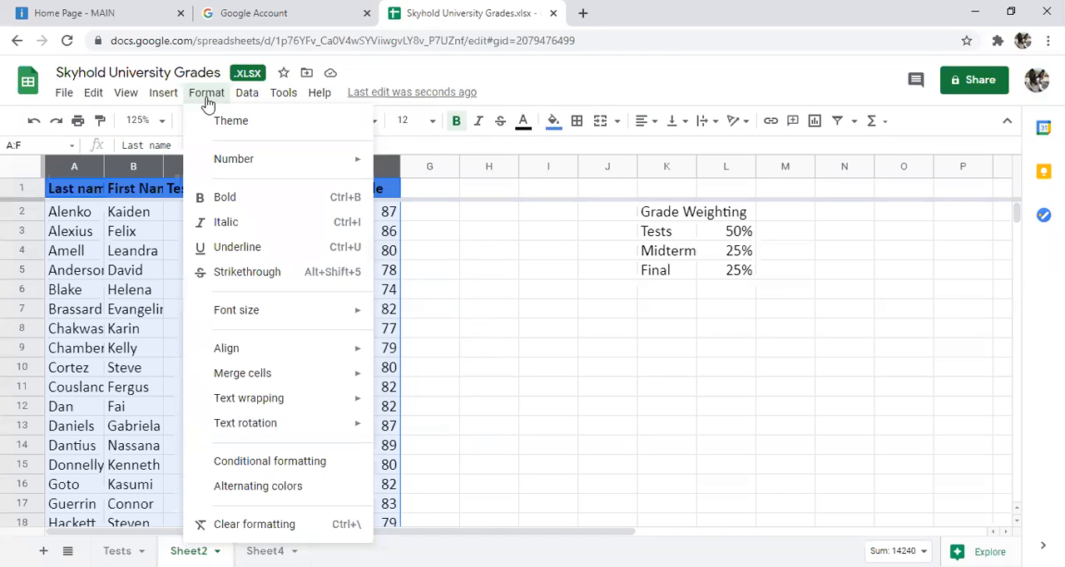
mouse_move(83, 109)
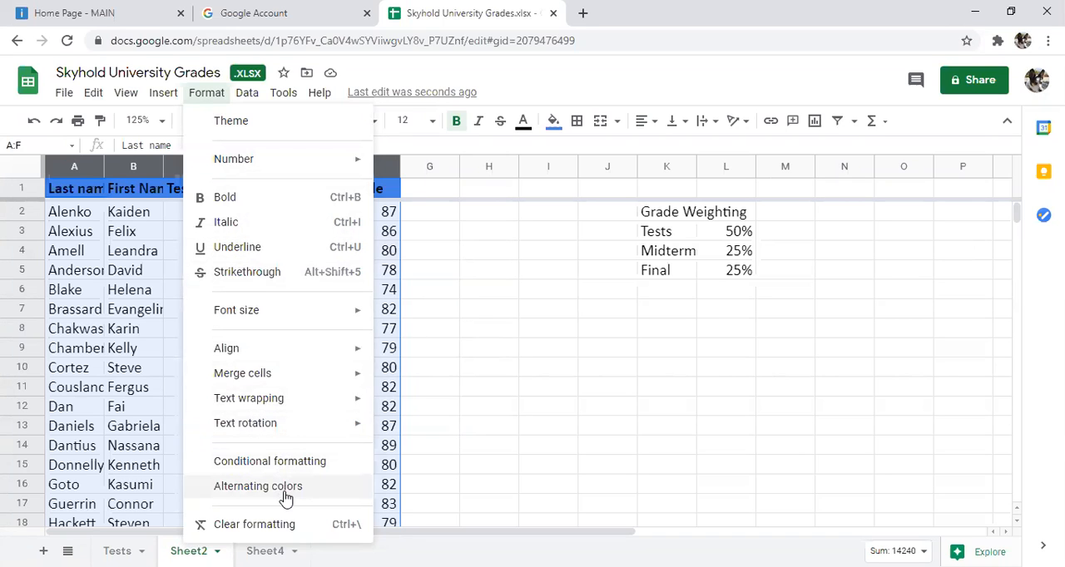
left_click(542, 374)
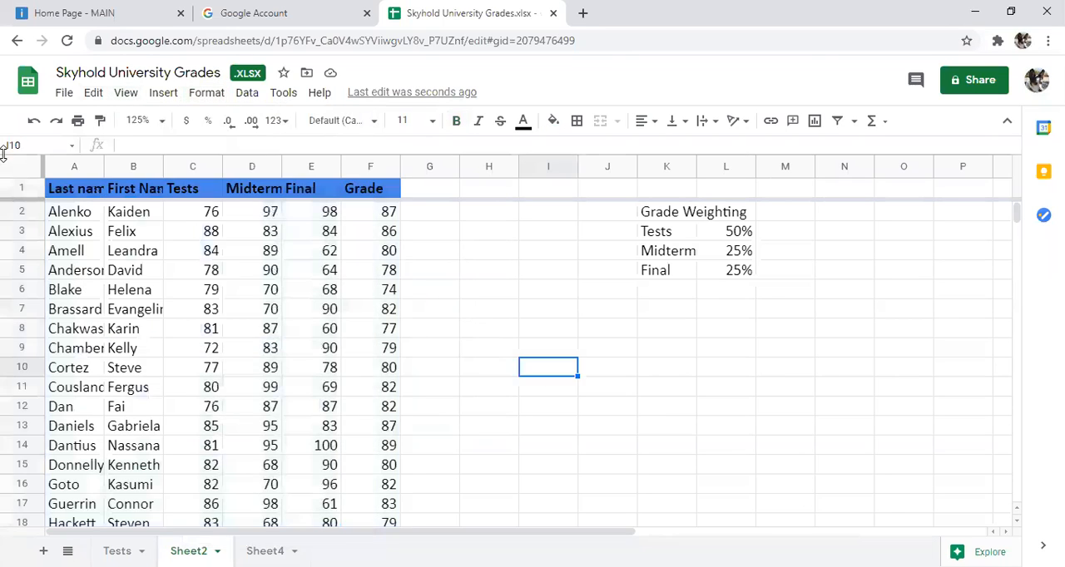
Step: Search the available commands for "resize" with the header cells A1 to F1 selected
left_click_drag(72, 193, 362, 196)
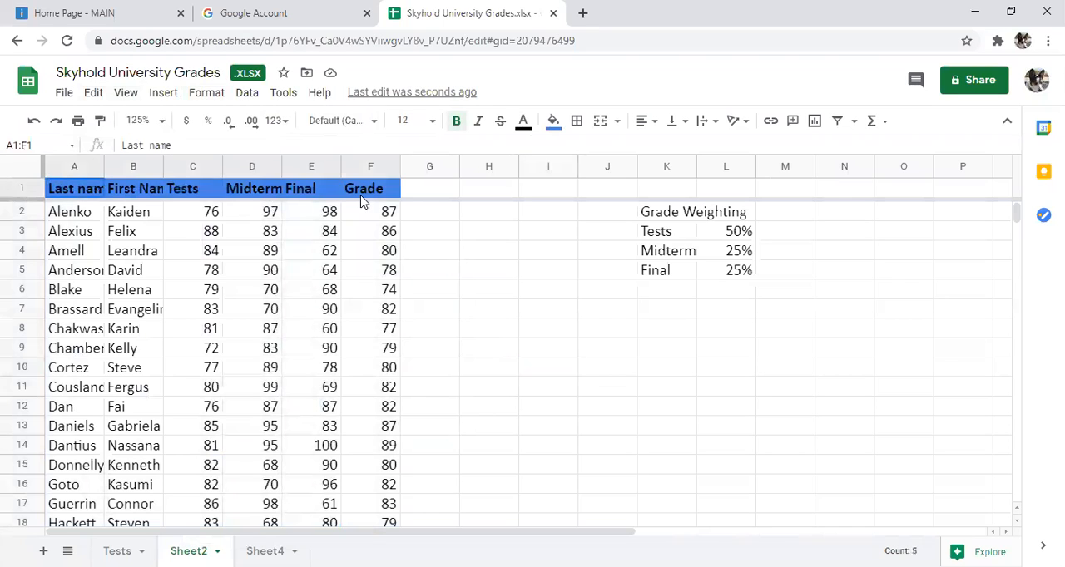
left_click(206, 93)
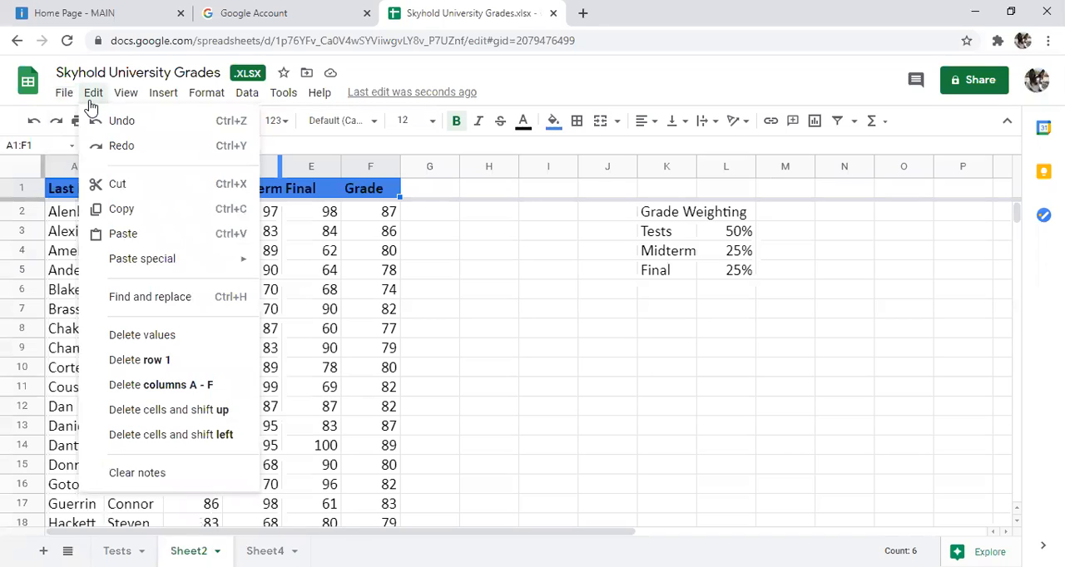
mouse_move(131, 107)
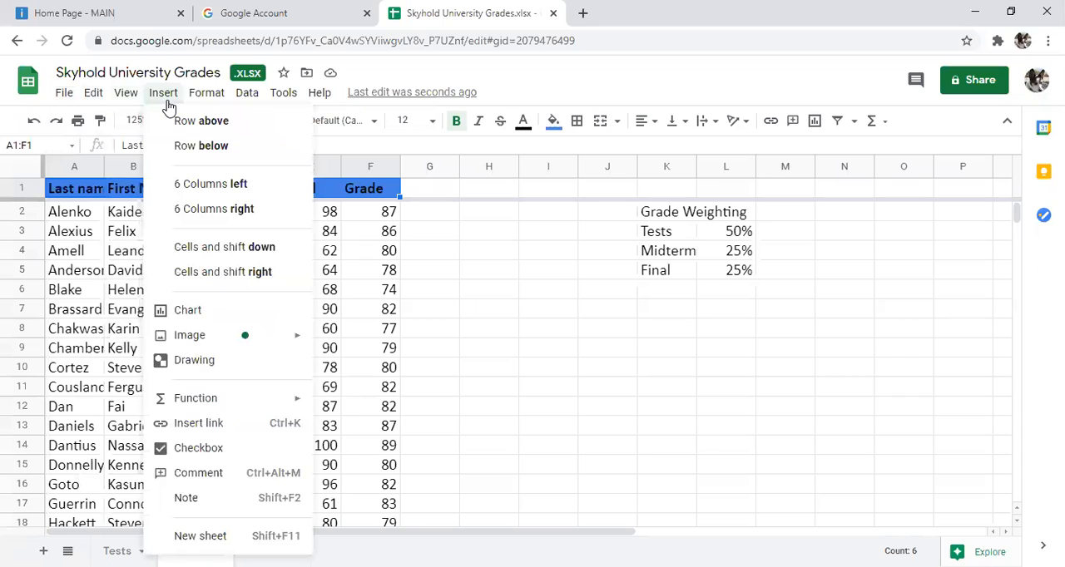
mouse_move(209, 89)
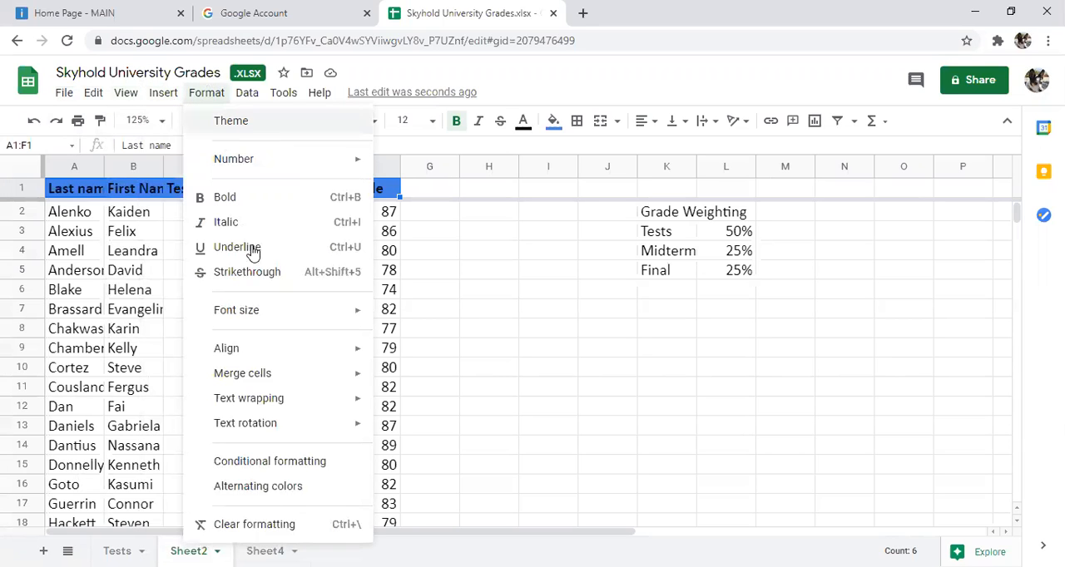
mouse_move(293, 405)
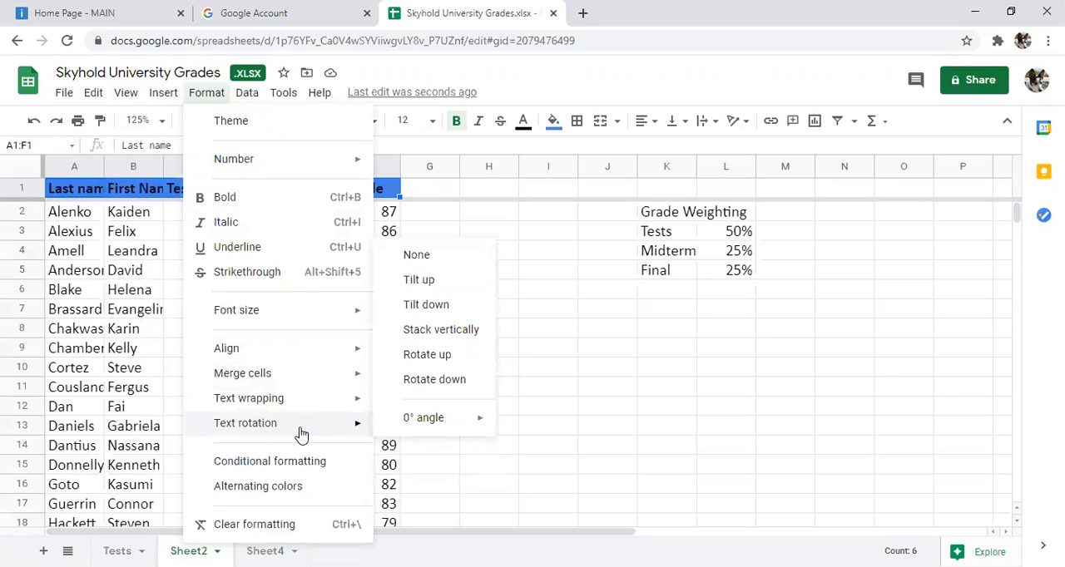
mouse_move(310, 361)
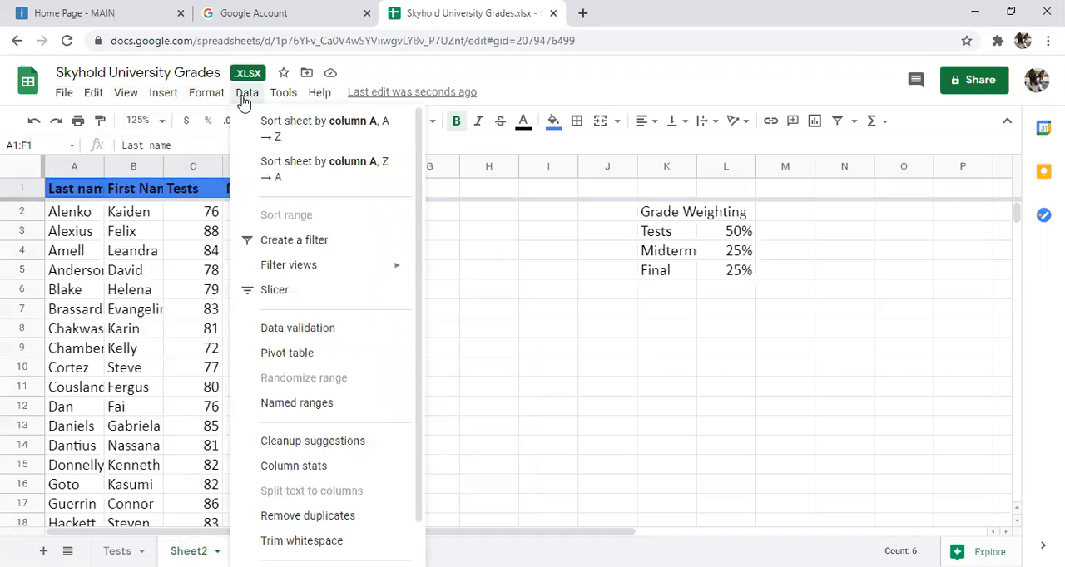
mouse_move(310, 98)
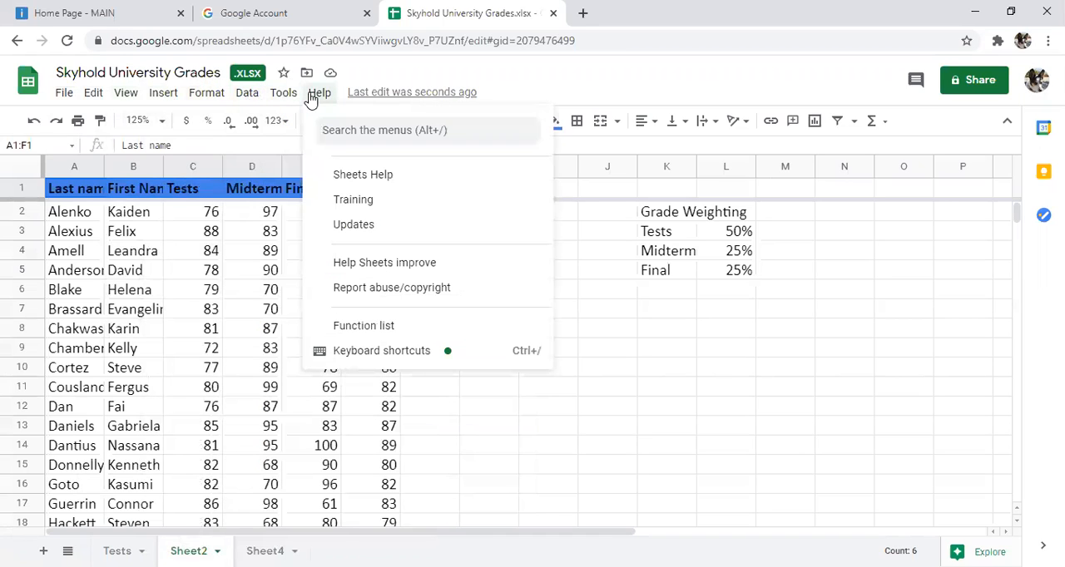
left_click(326, 129)
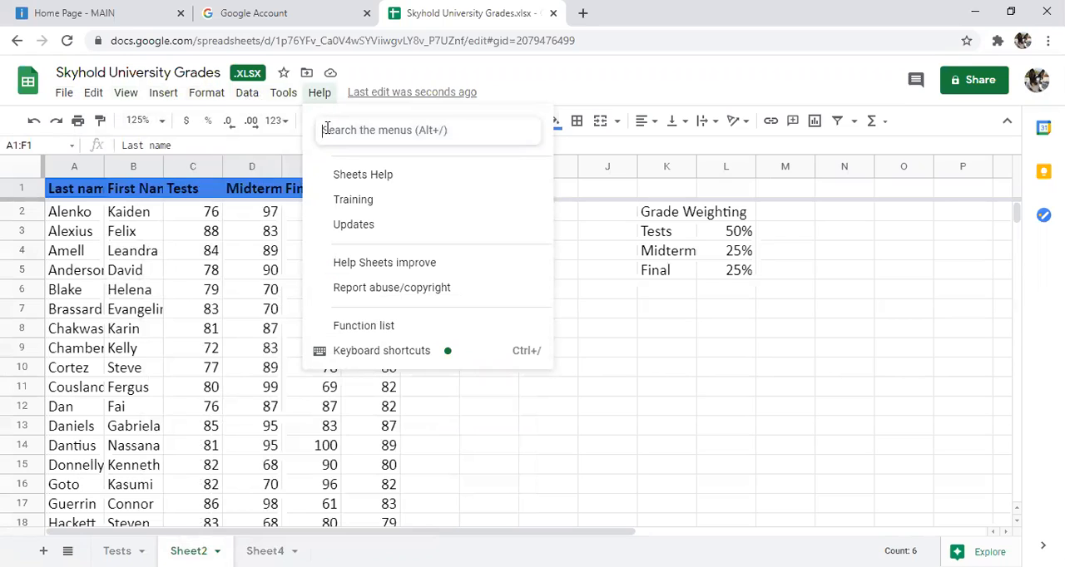
type("resiz")
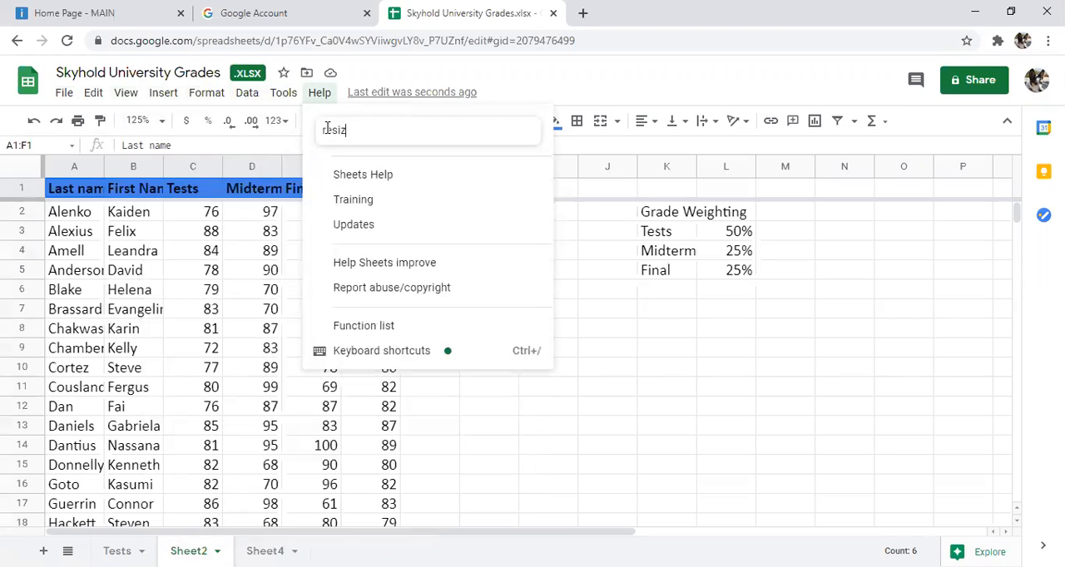
type("e")
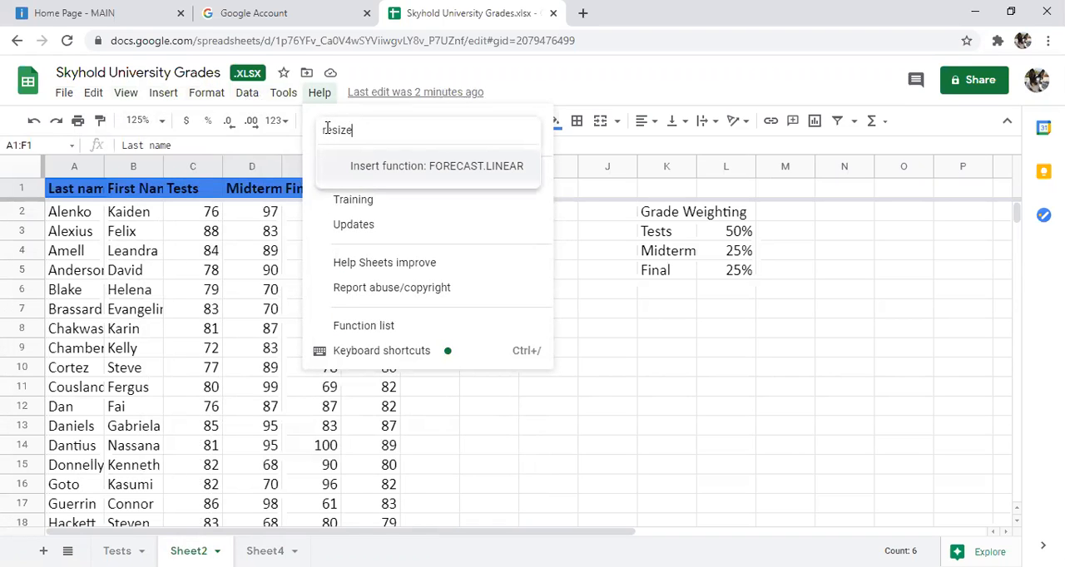
key("Escape")
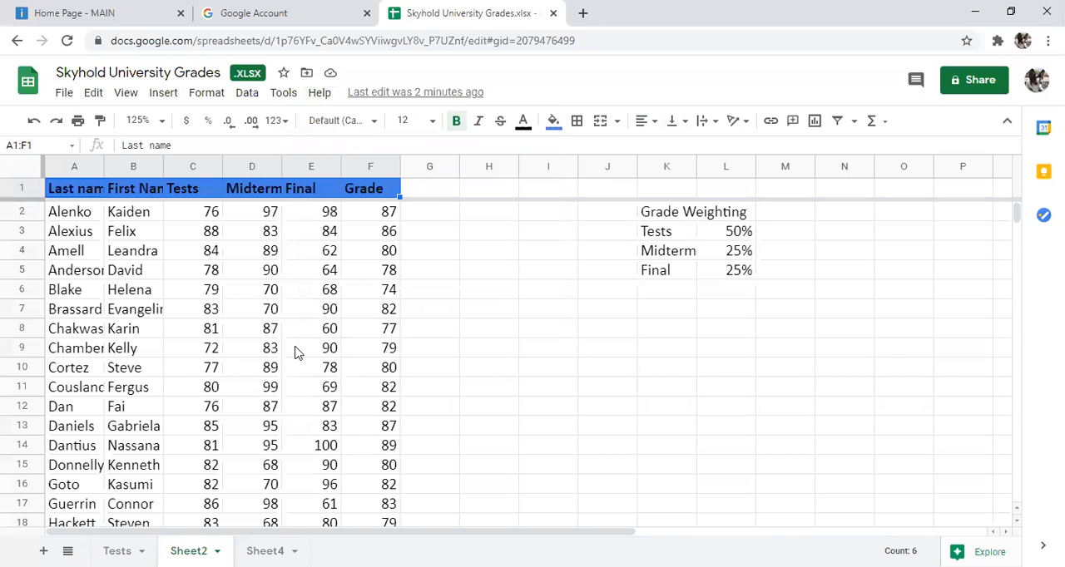
Step: Look through the alignment, view, print, file and formatting options for a way to adjust the column widths
left_click(653, 126)
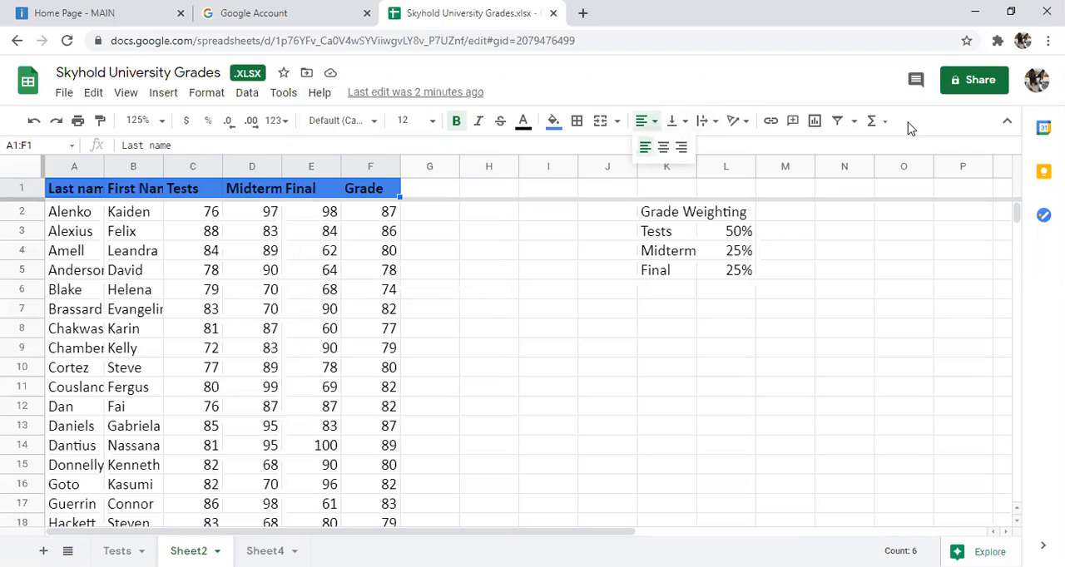
left_click(163, 94)
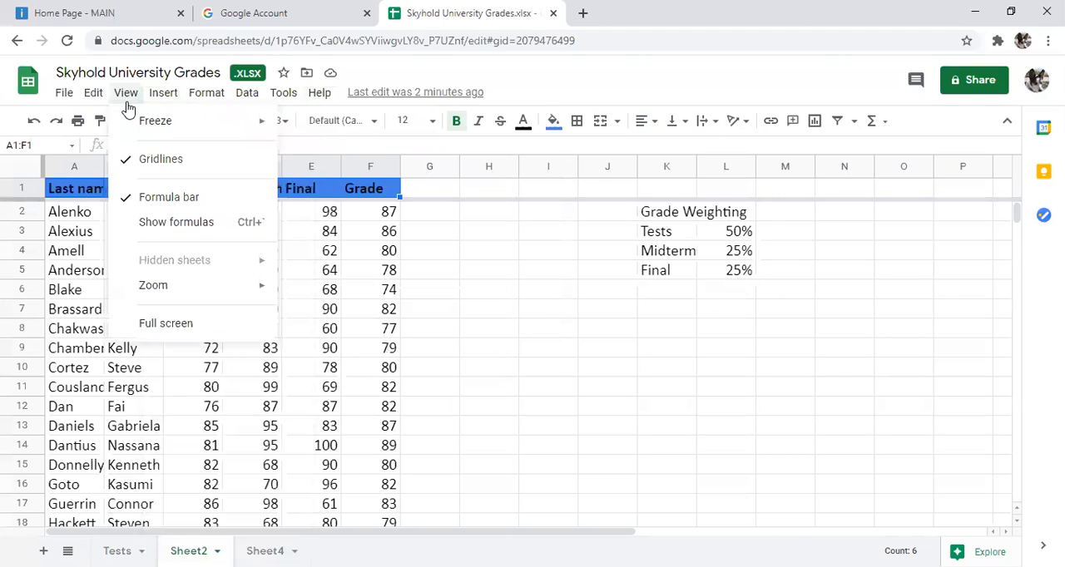
left_click(126, 105)
left_click(128, 100)
left_click(281, 168)
left_click(88, 190)
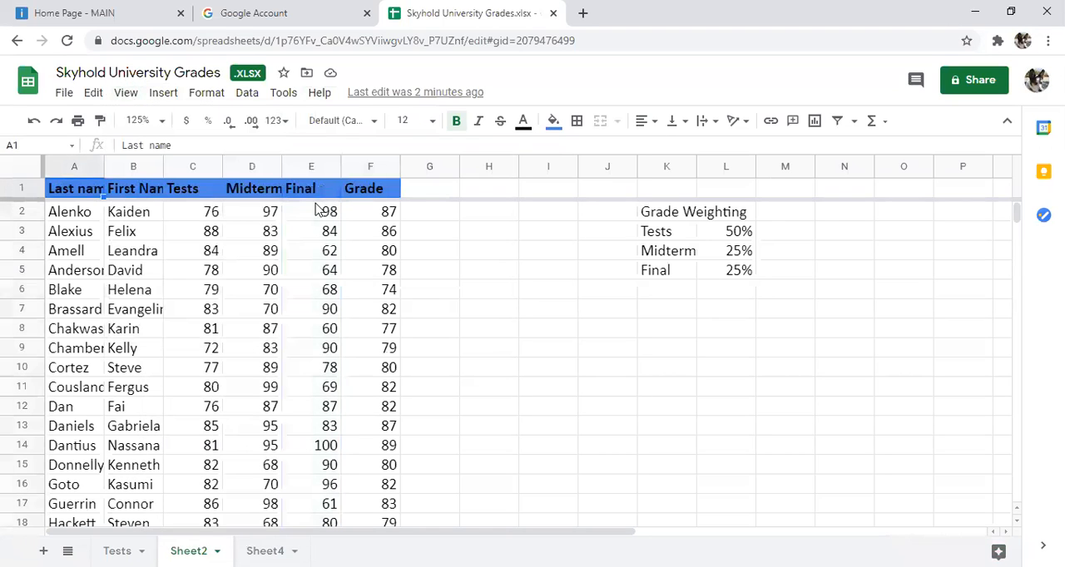
left_click(212, 98)
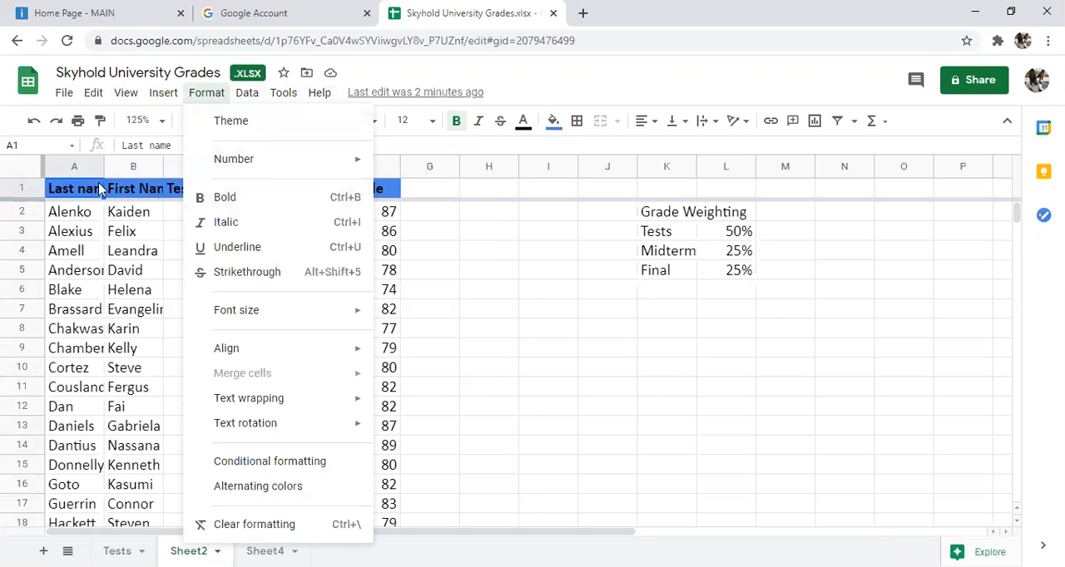
left_click(81, 248)
left_click(76, 213)
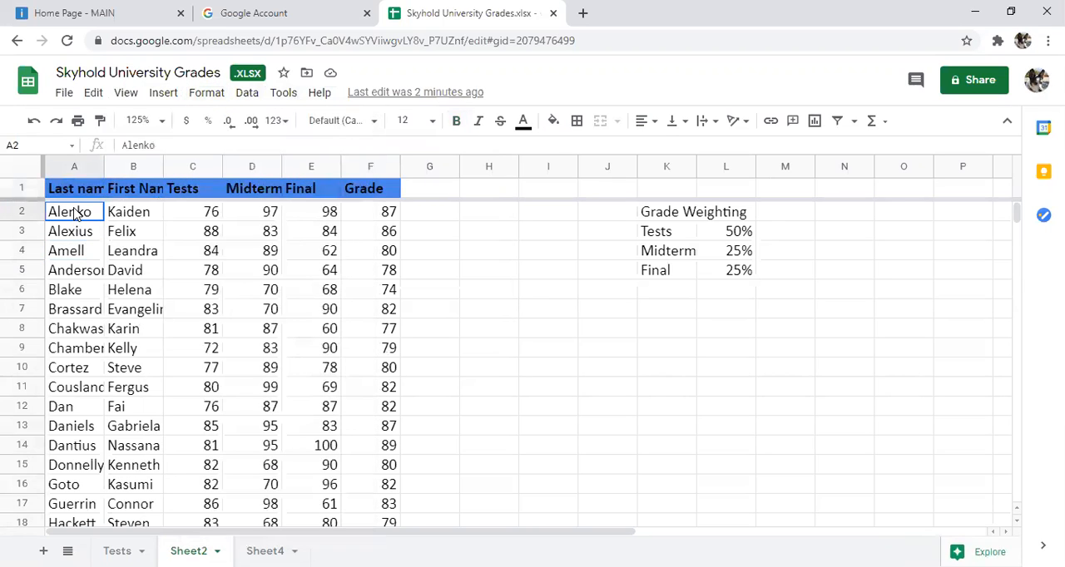
left_click(214, 93)
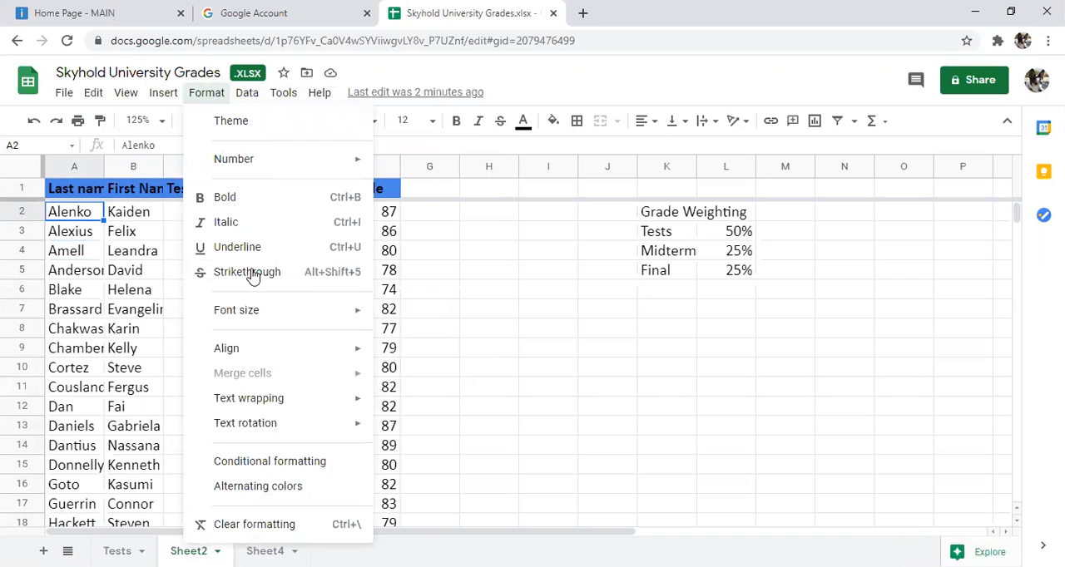
mouse_move(263, 310)
left_click(58, 92)
left_click(58, 92)
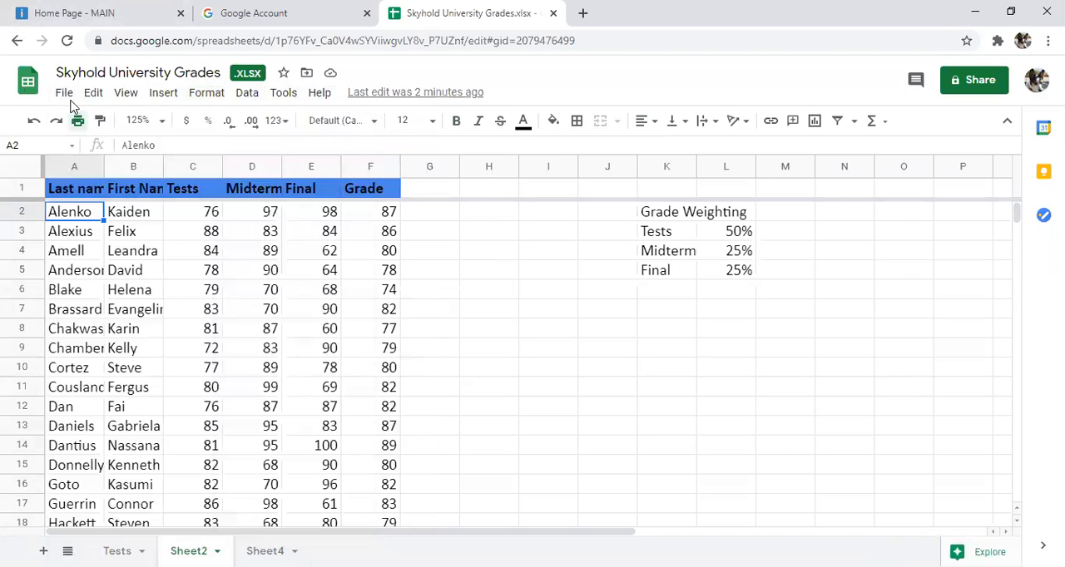
key("ctrl+p")
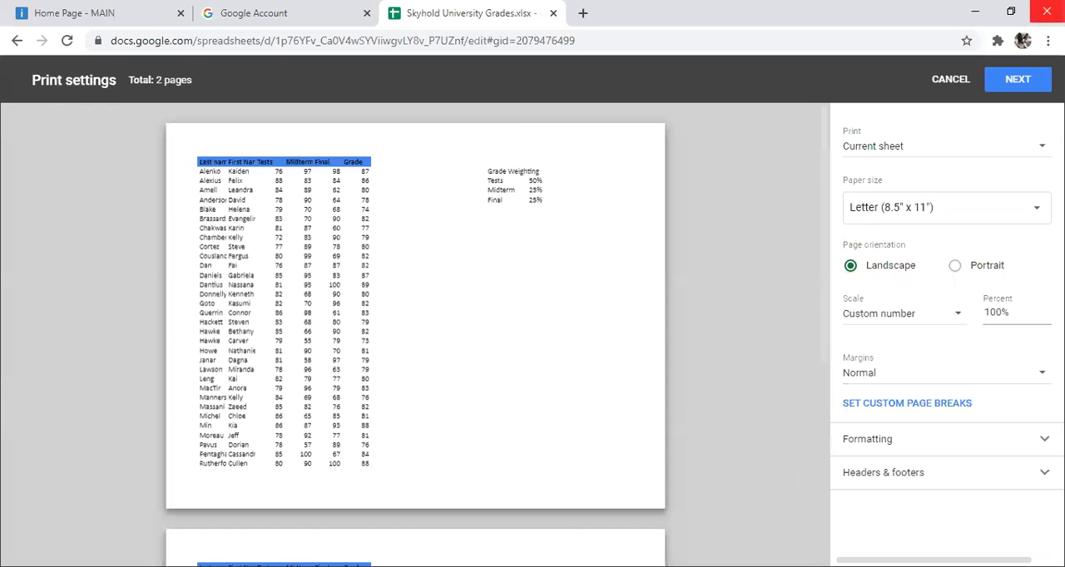
left_click(950, 79)
left_click(62, 93)
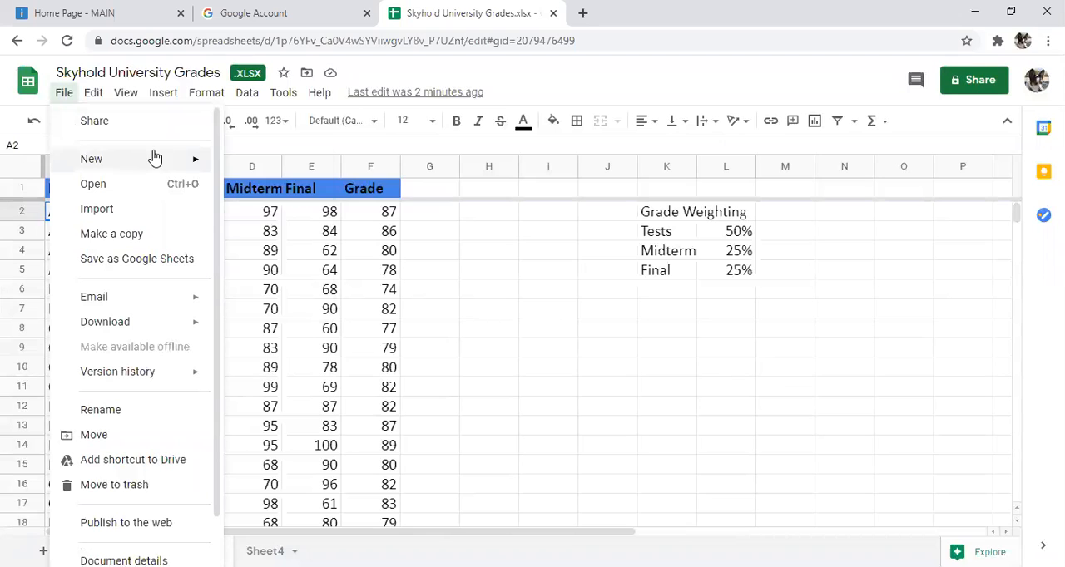
left_click(318, 94)
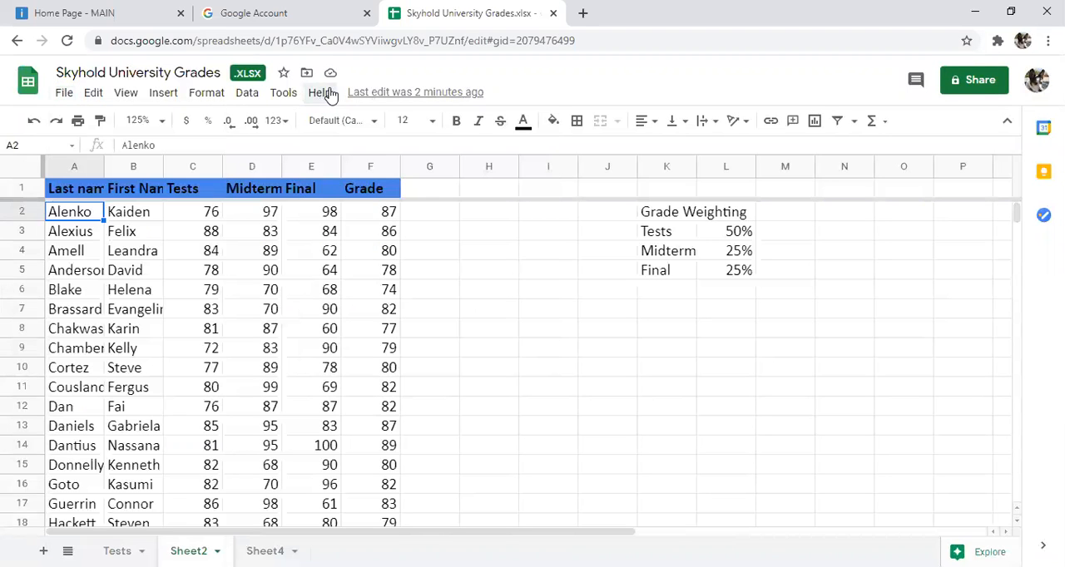
left_click(319, 94)
mouse_move(283, 93)
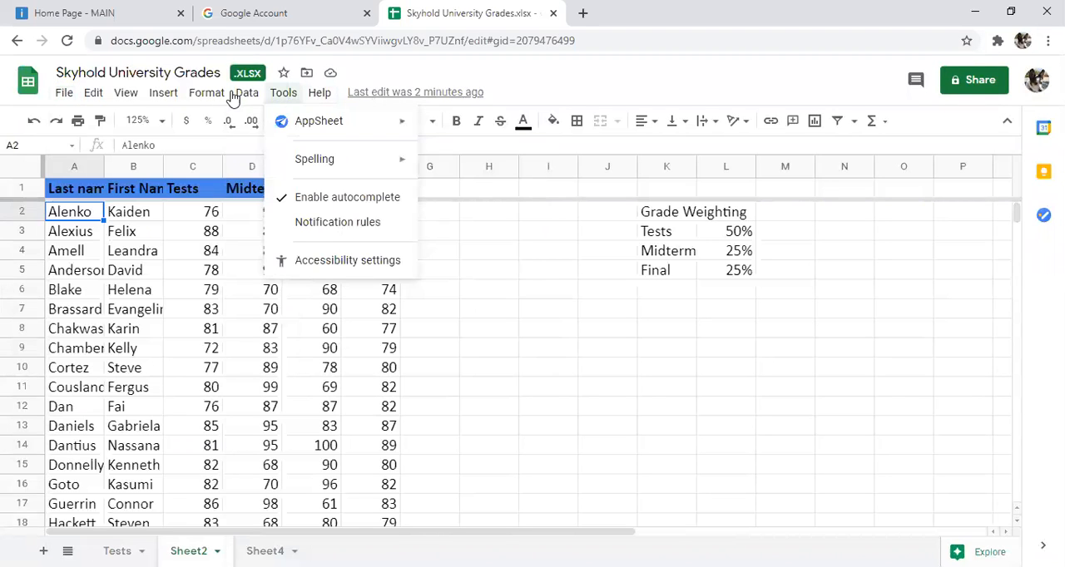
mouse_move(241, 93)
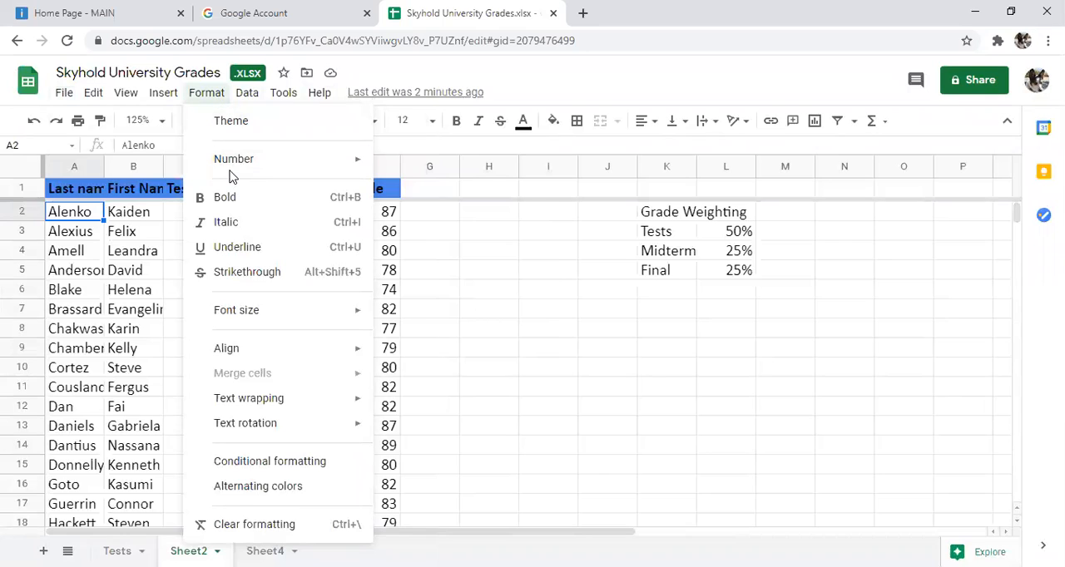
mouse_move(285, 174)
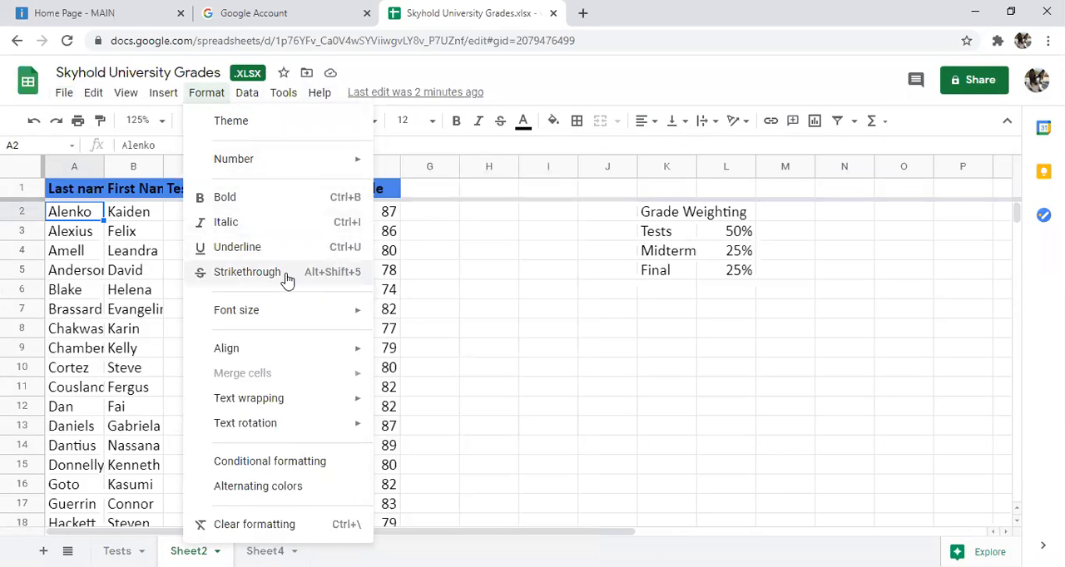
mouse_move(295, 358)
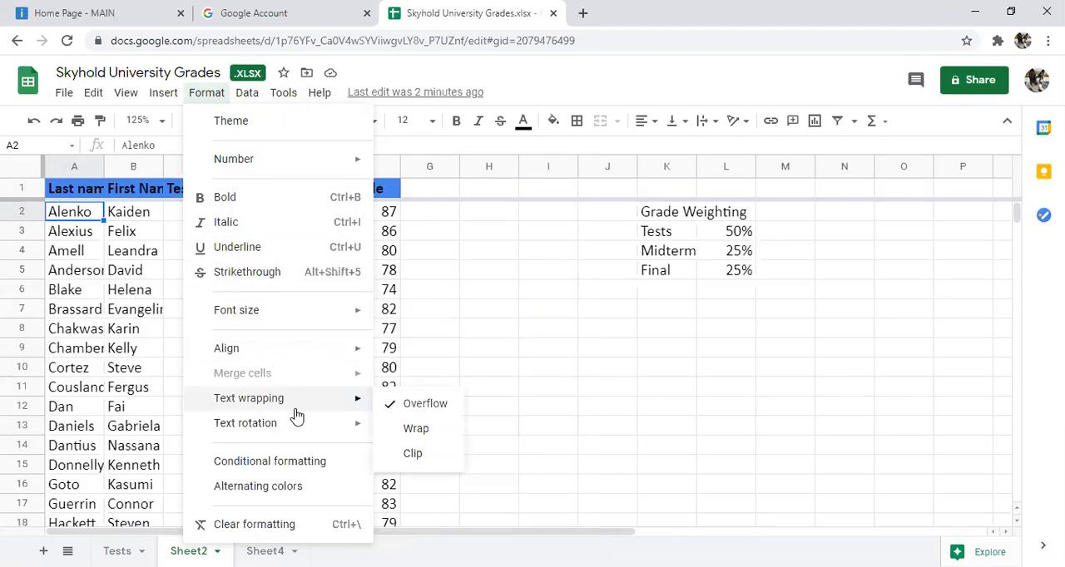
mouse_move(295, 428)
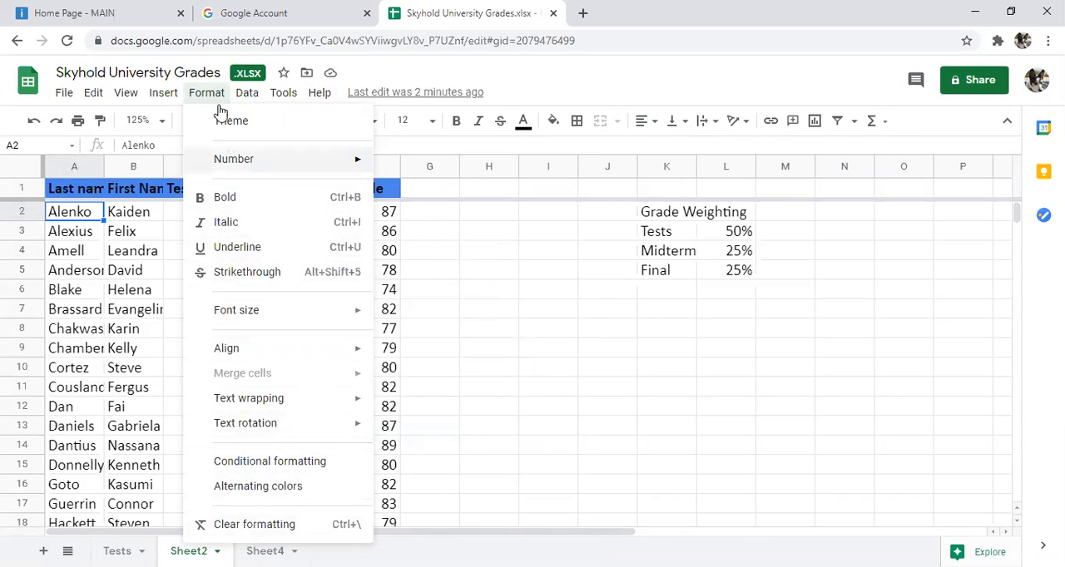
mouse_move(170, 94)
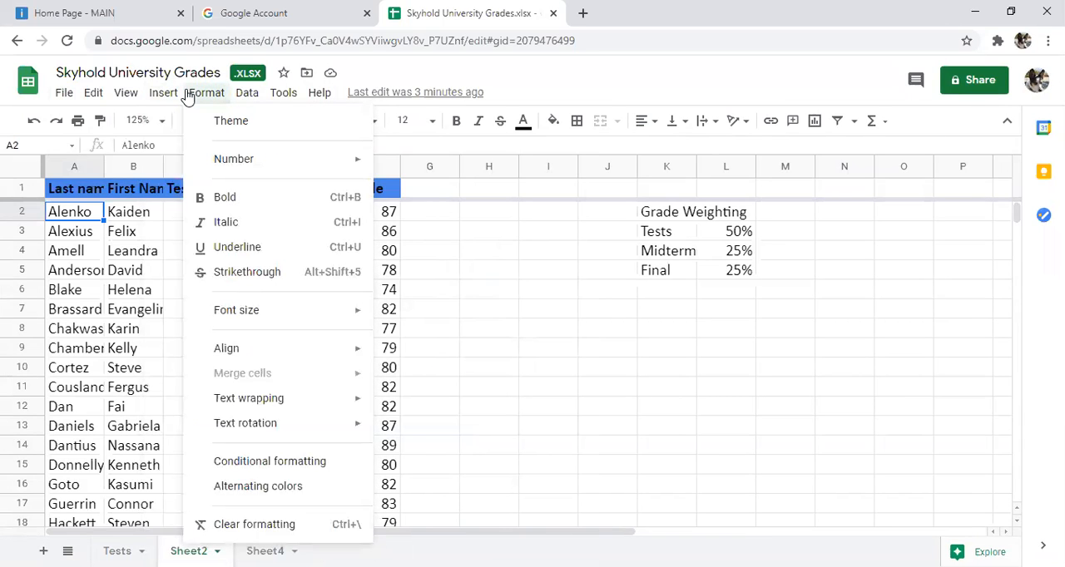
left_click(92, 167)
right_click(73, 167)
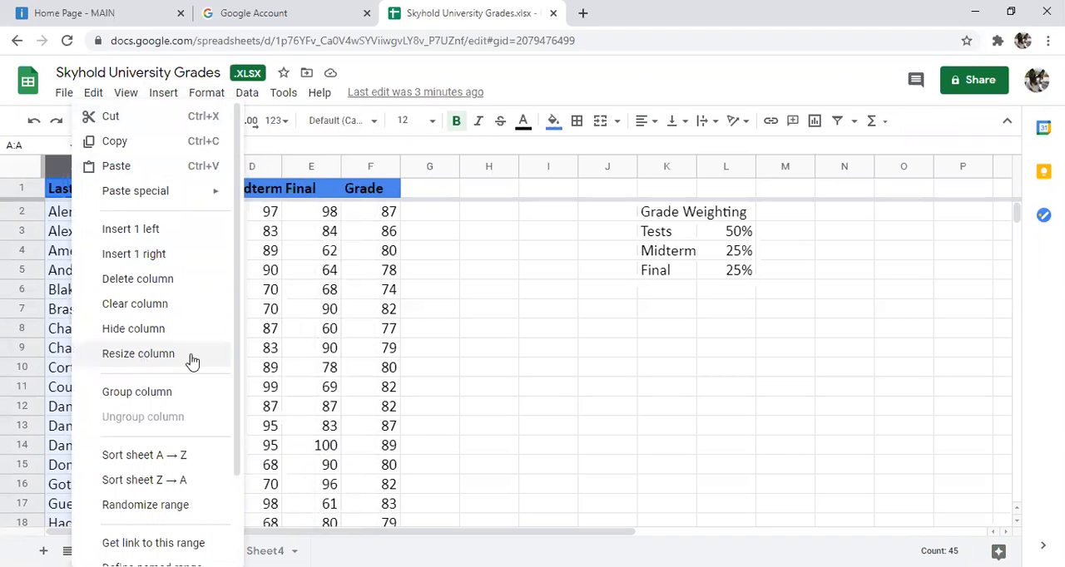
left_click(438, 342)
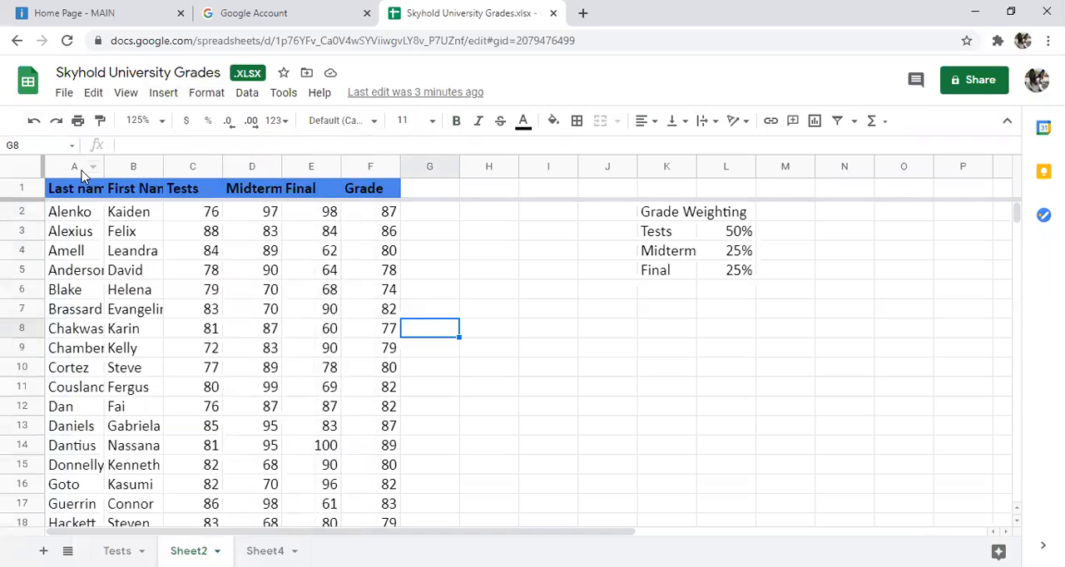
Step: Resize columns A to F together to one wider pixel width so the names and headers fit
left_click(79, 167)
left_click_drag(79, 167, 362, 161)
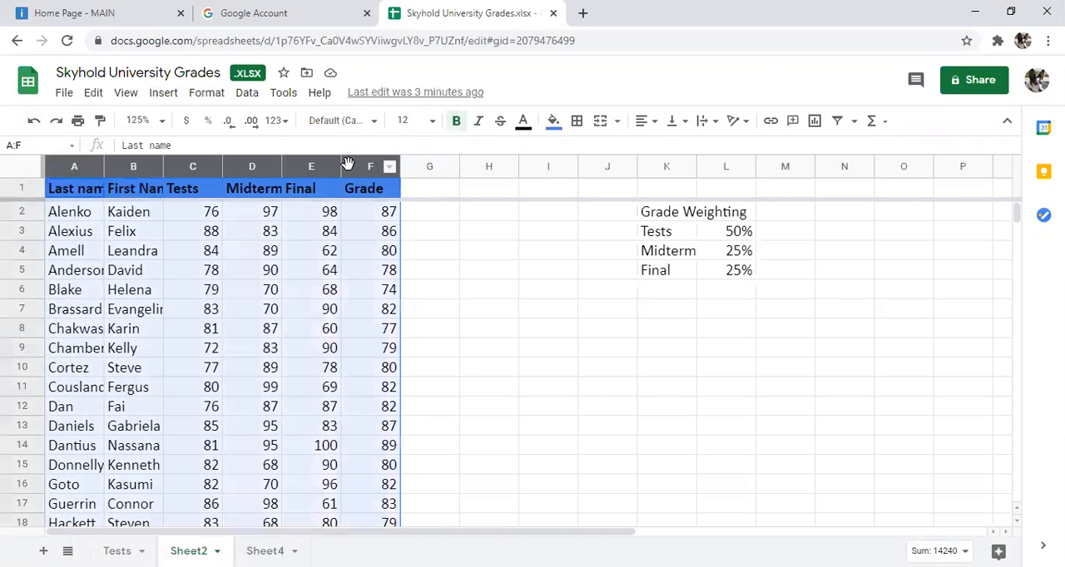
right_click(367, 168)
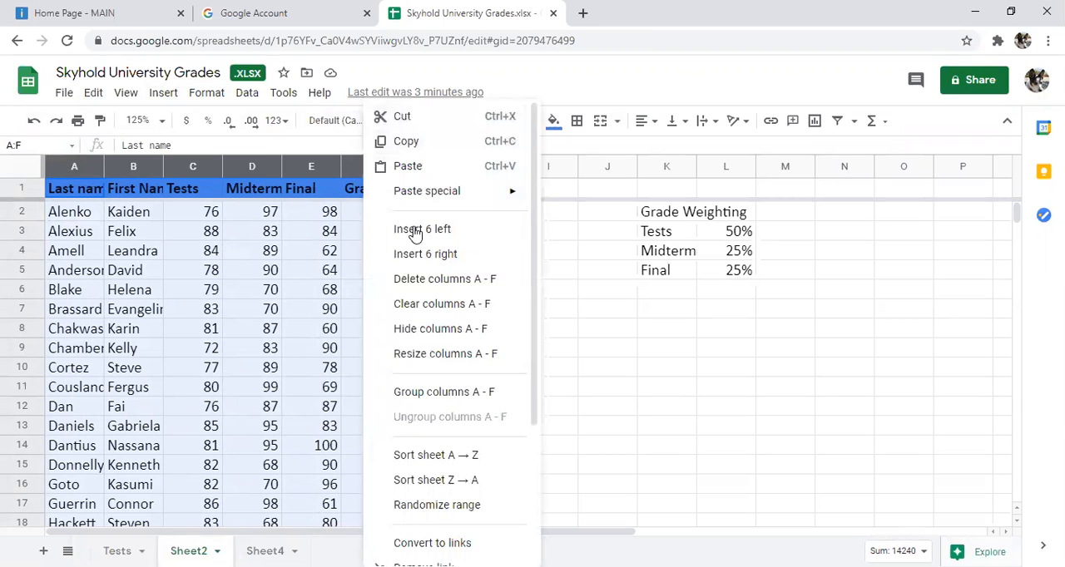
left_click(464, 354)
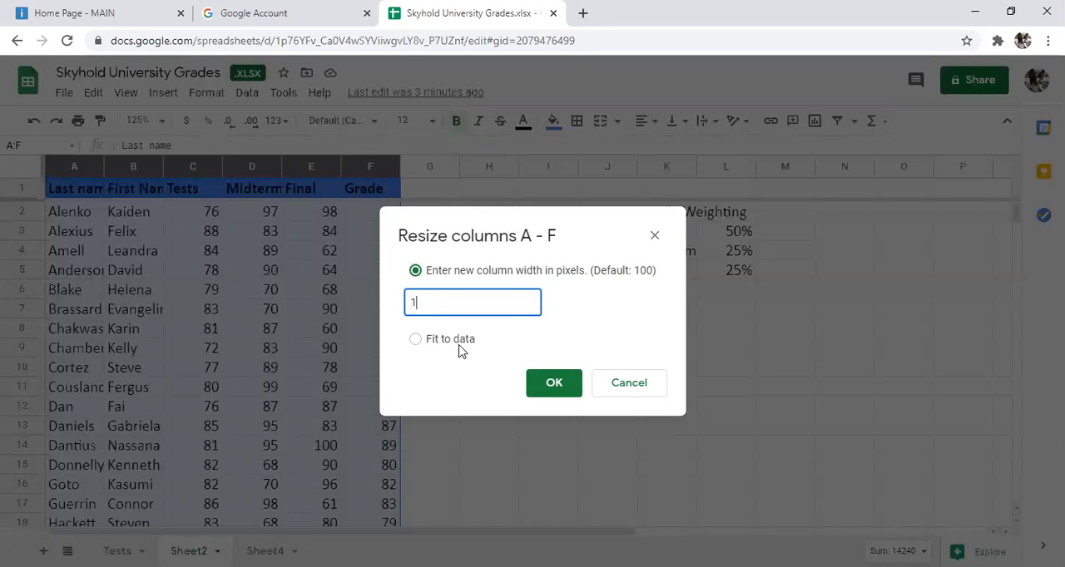
left_click(559, 391)
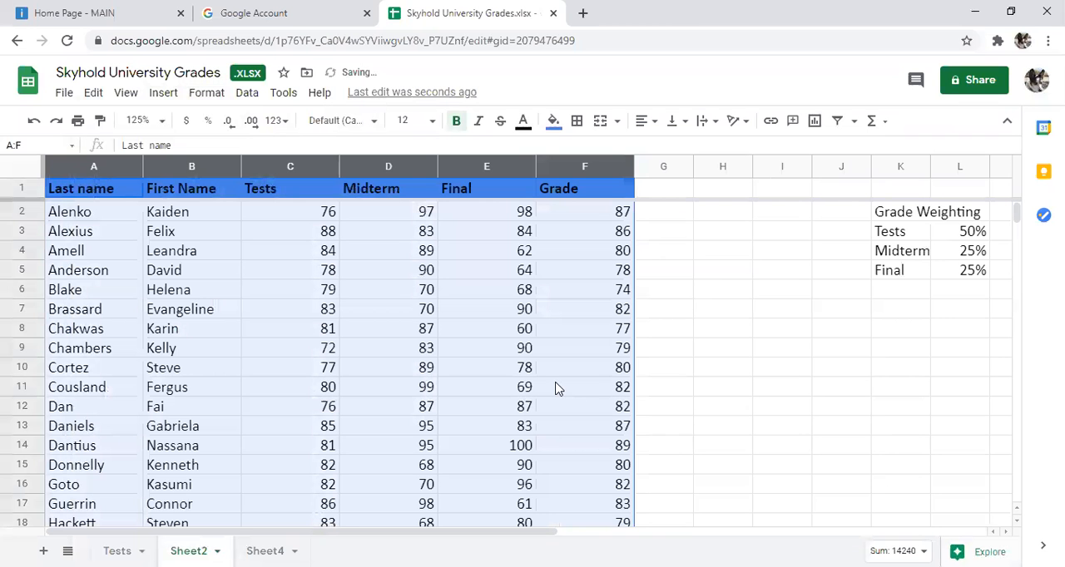
left_click(288, 294)
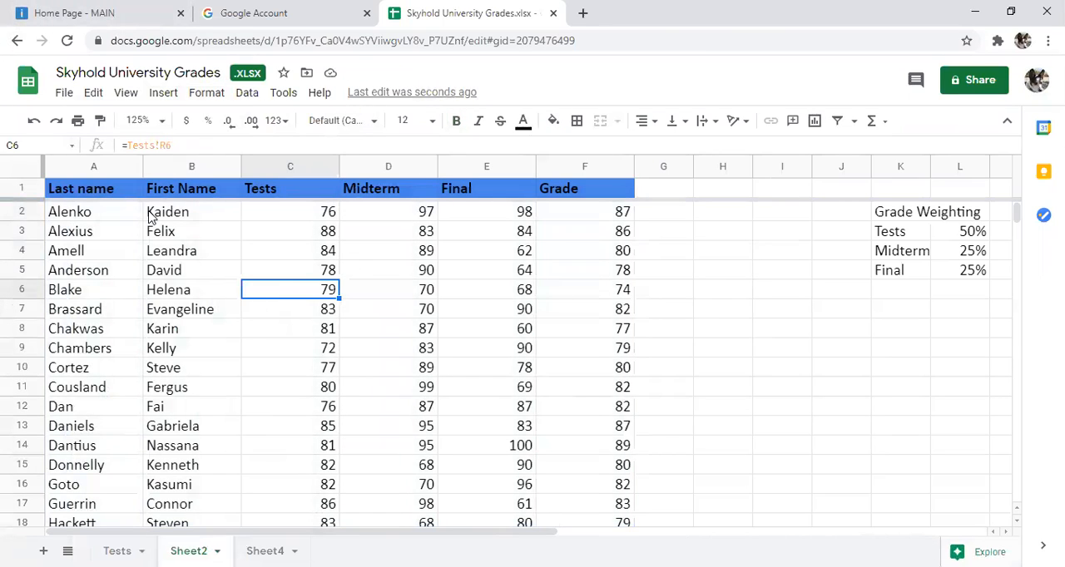
right_click(170, 166)
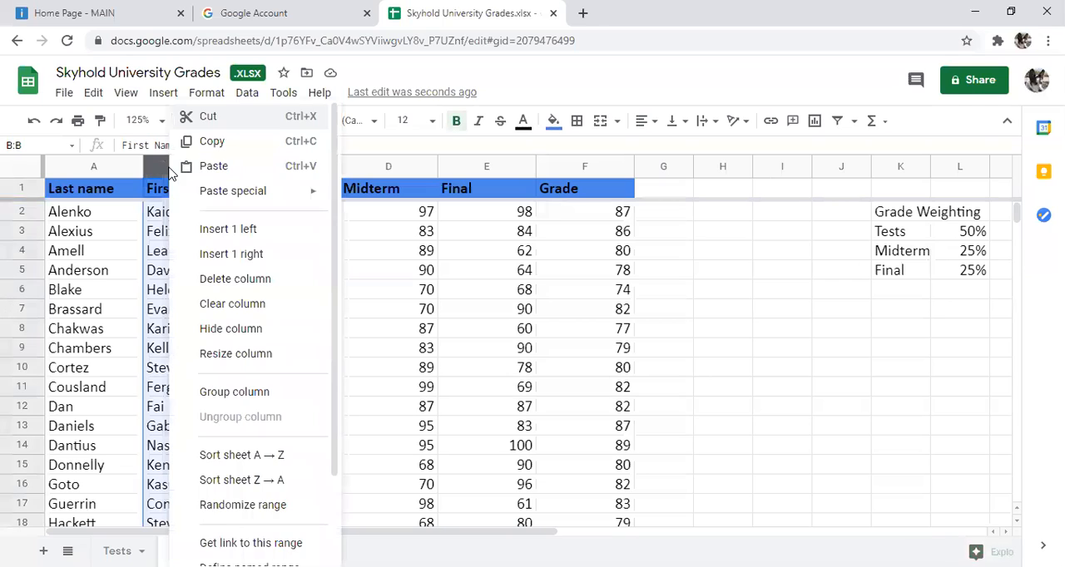
left_click(554, 277)
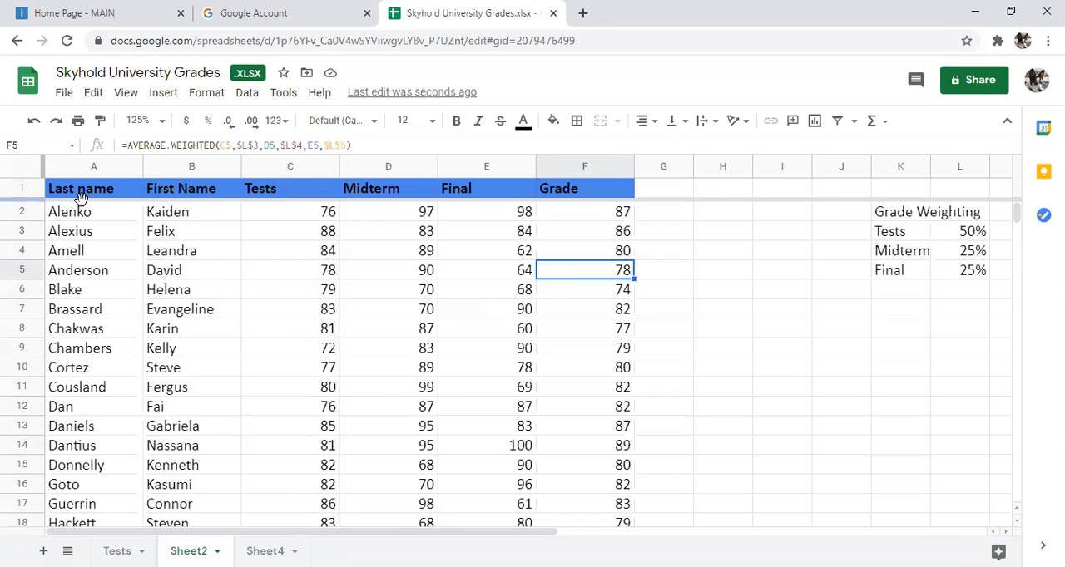
Step: Center the text of the header cells A1 to F1 horizontally
left_click_drag(102, 190, 587, 191)
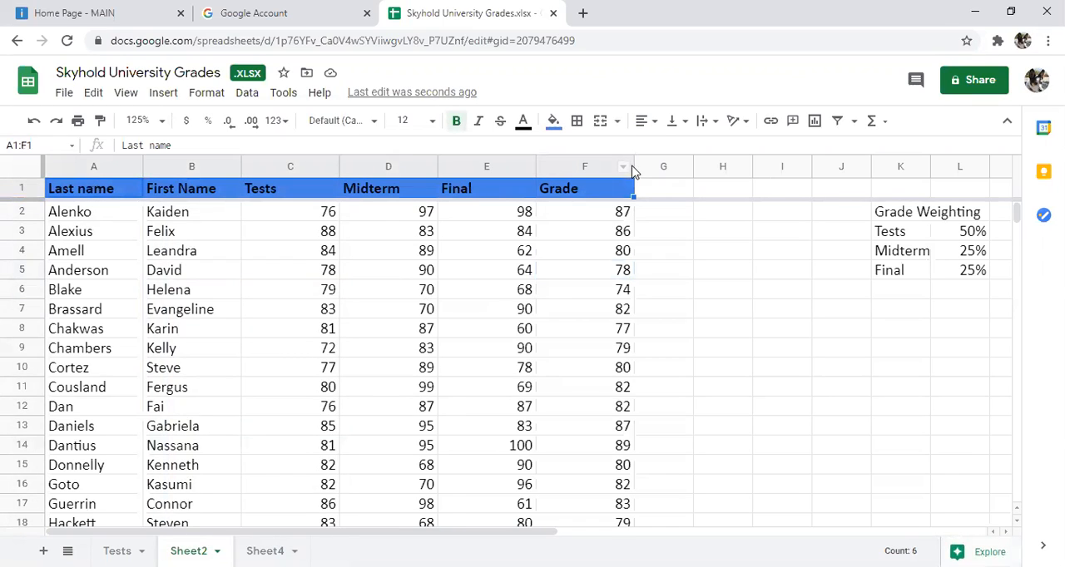
left_click(657, 121)
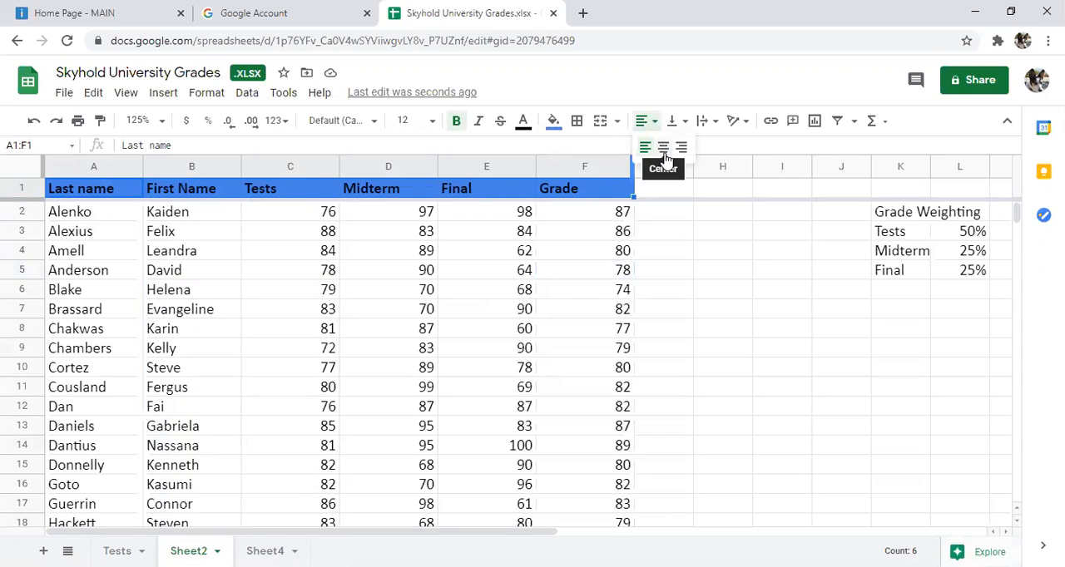
left_click(664, 149)
left_click(429, 276)
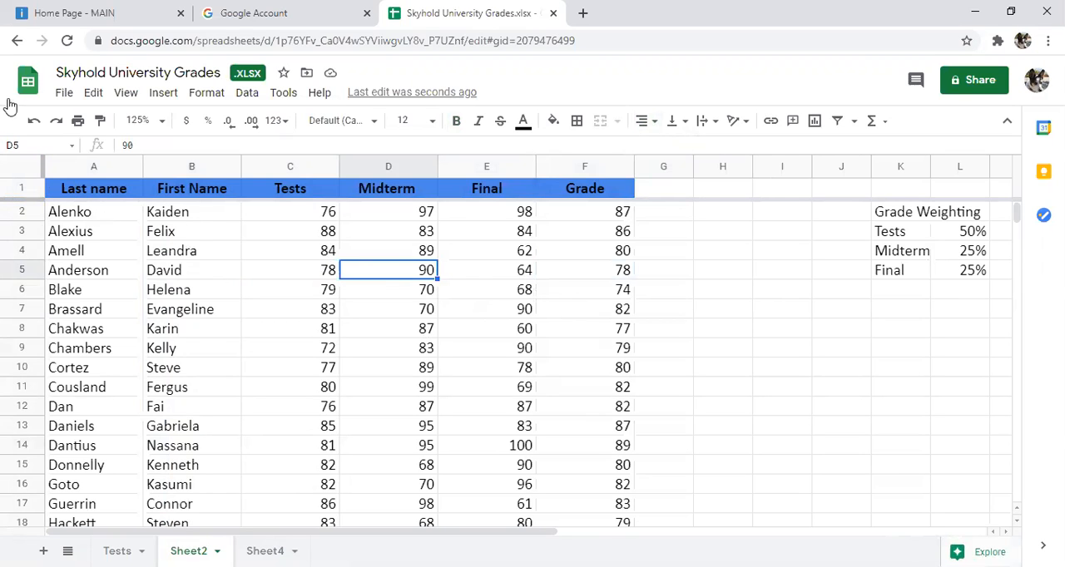
Step: Make the last and first names in cells A2 to B45 bold
mouse_move(94, 218)
left_mouse_down()
mouse_move(200, 219)
mouse_move(221, 385)
mouse_move(221, 536)
mouse_move(129, 185)
mouse_move(181, 299)
mouse_move(181, 281)
left_mouse_up()
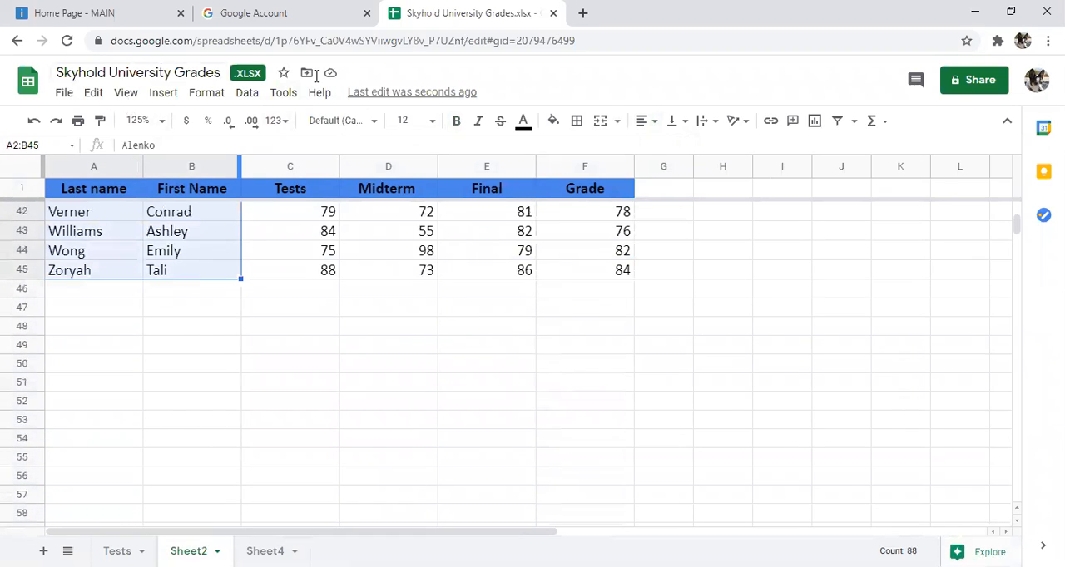
left_click(456, 120)
left_click(782, 325)
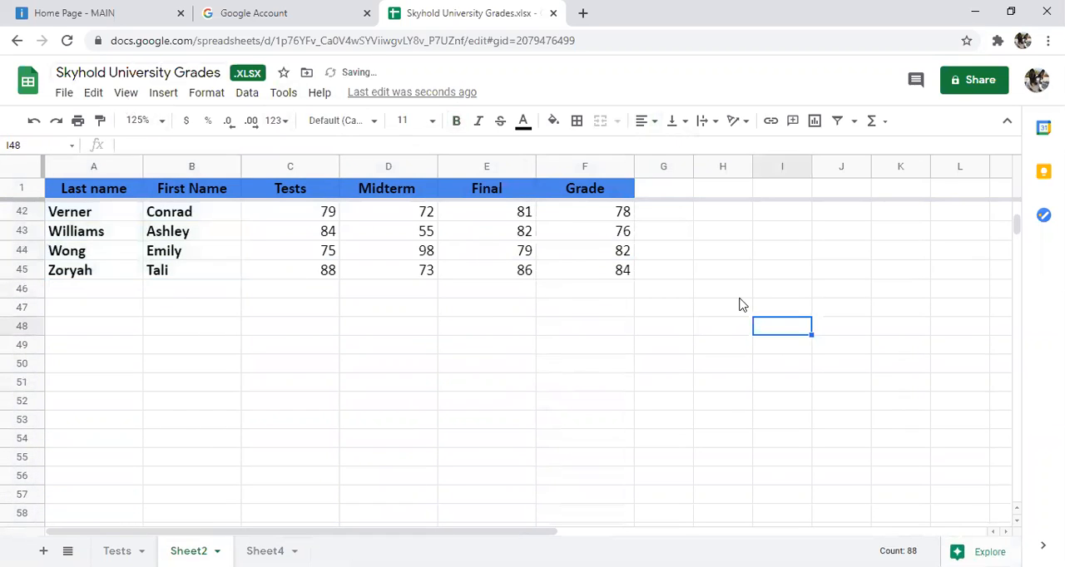
scroll(736, 281, "up", 4)
scroll(735, 281, "up", 10)
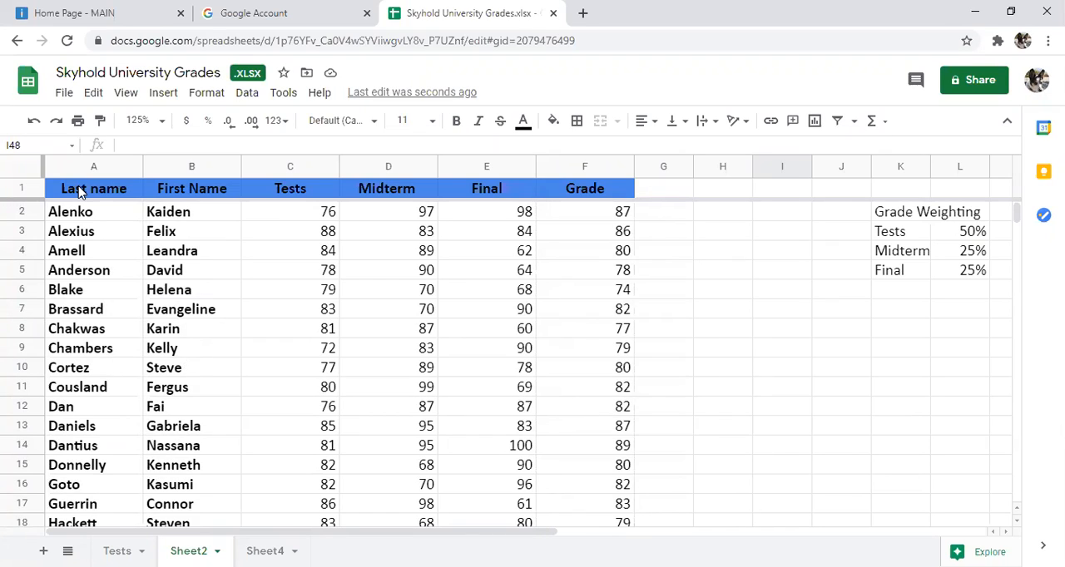
Step: Put a thick black outer border around the whole grade table, A1 to F45
left_click_drag(80, 190, 607, 288)
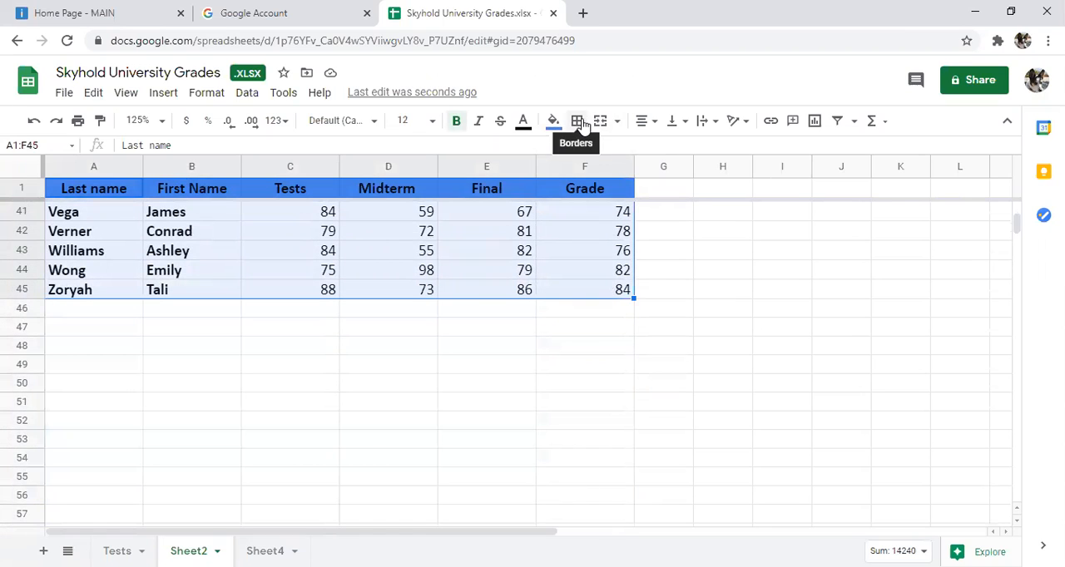
left_click(580, 122)
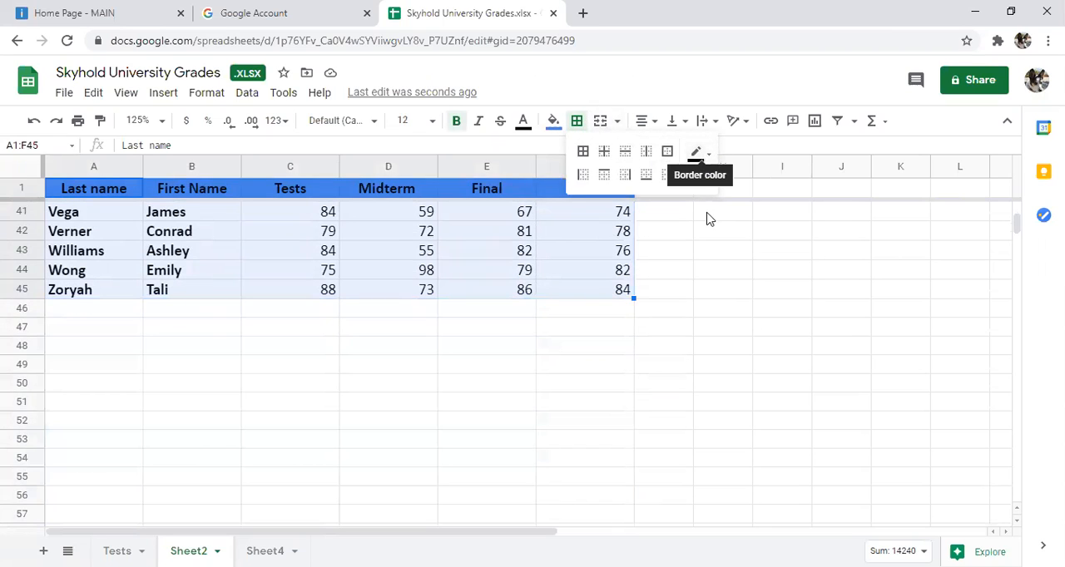
left_click(704, 178)
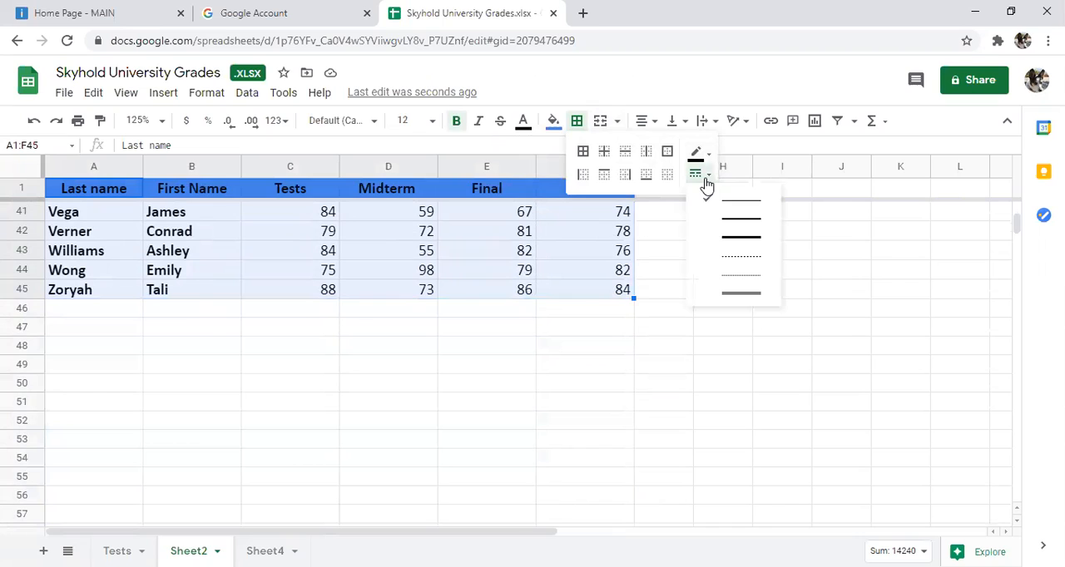
left_click(742, 239)
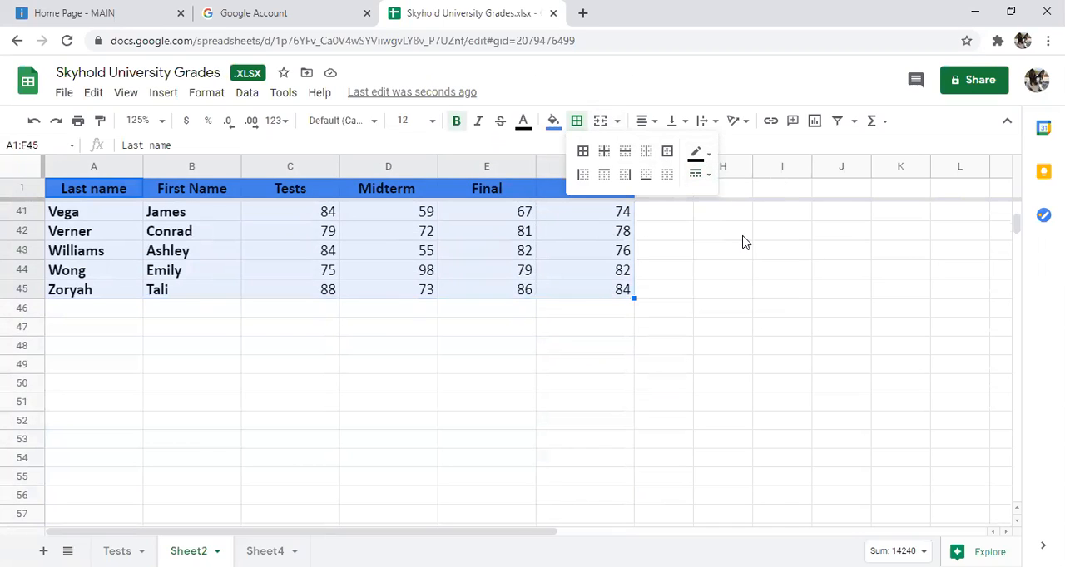
left_click(668, 155)
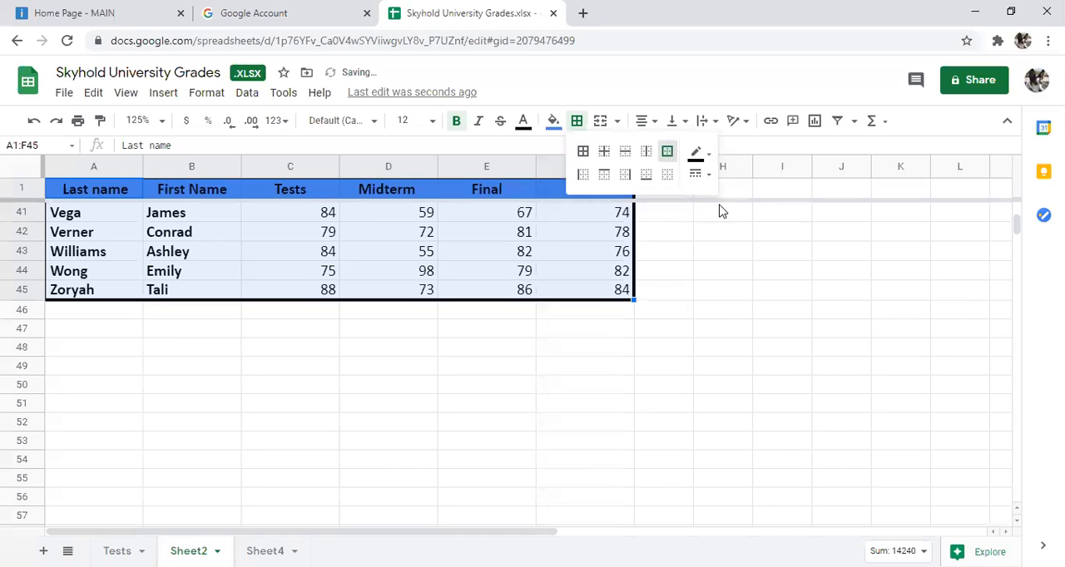
Step: Add thin black inner borders between the student cells A2 to F44
scroll(719, 202, "up", 3)
scroll(719, 202, "up", 8)
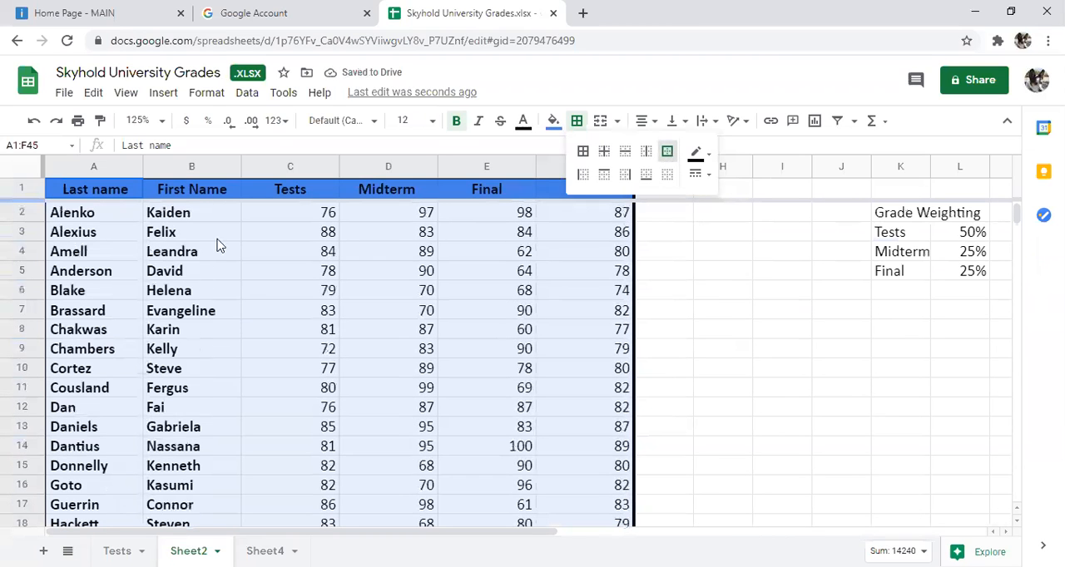
left_click_drag(113, 218, 597, 415)
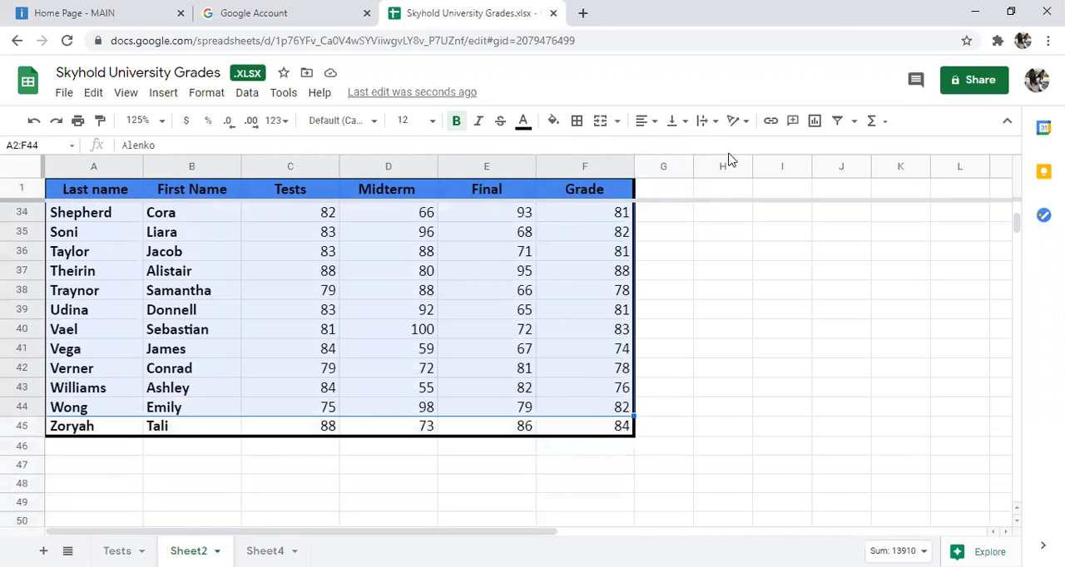
left_click(577, 122)
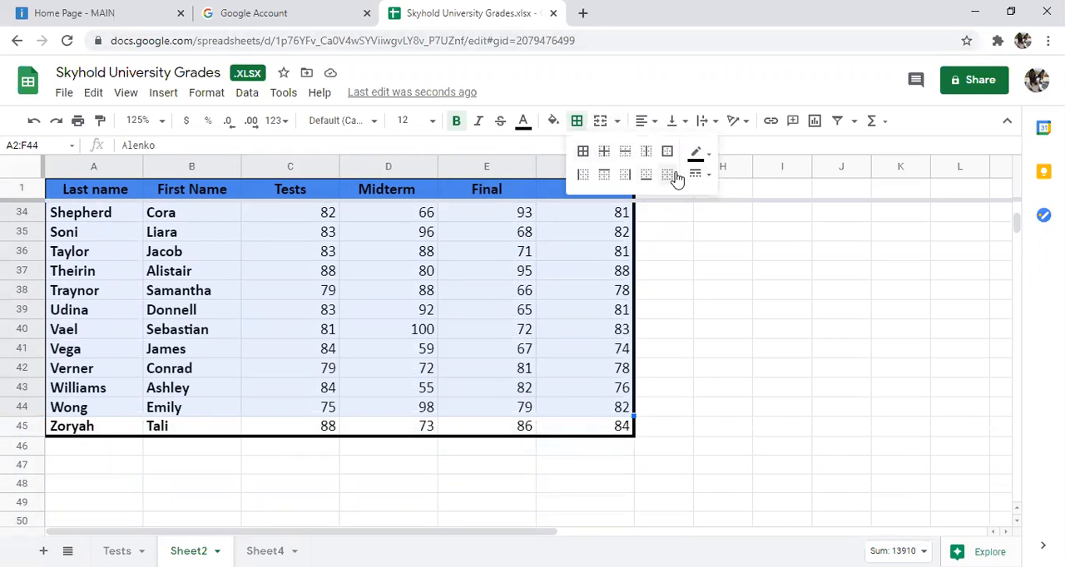
left_click(706, 181)
left_click(722, 208)
left_click(604, 153)
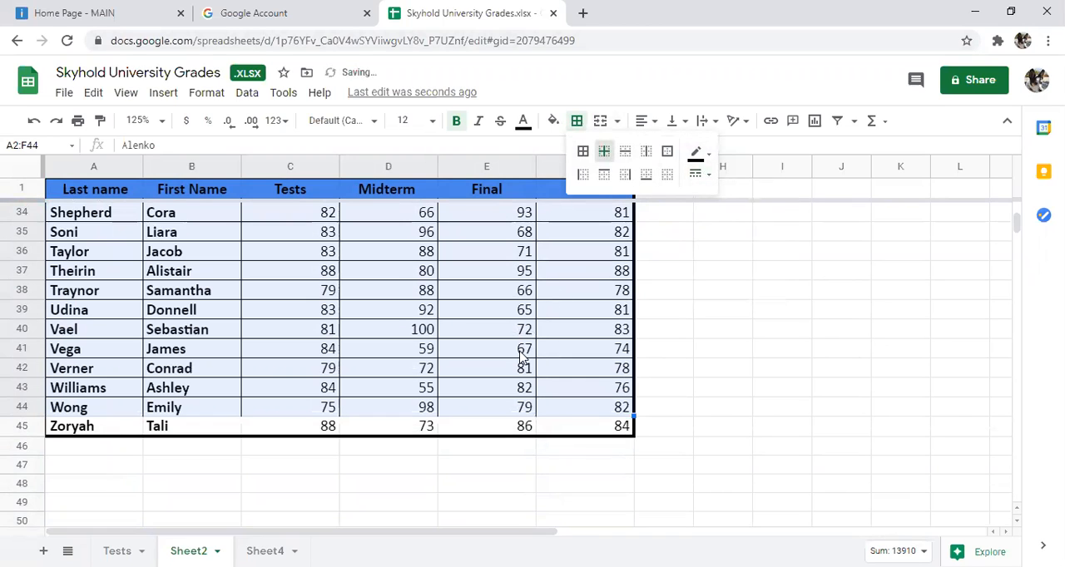
left_click(397, 411)
Step: Complete the grid by adding inner borders to the last row A45 to F45 and to the cells A44 to F45
left_click_drag(113, 429, 581, 429)
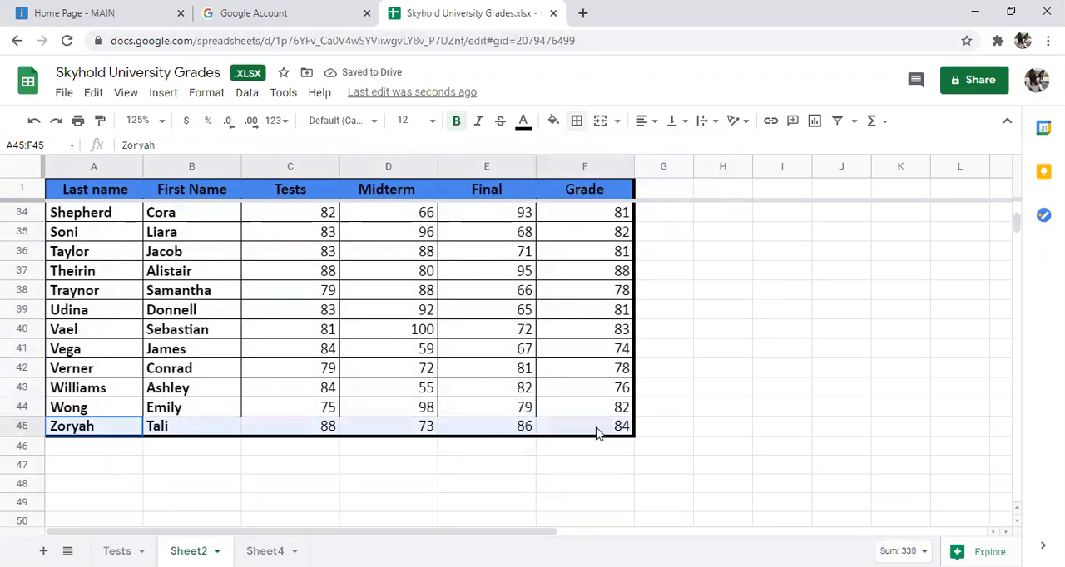
left_click(577, 121)
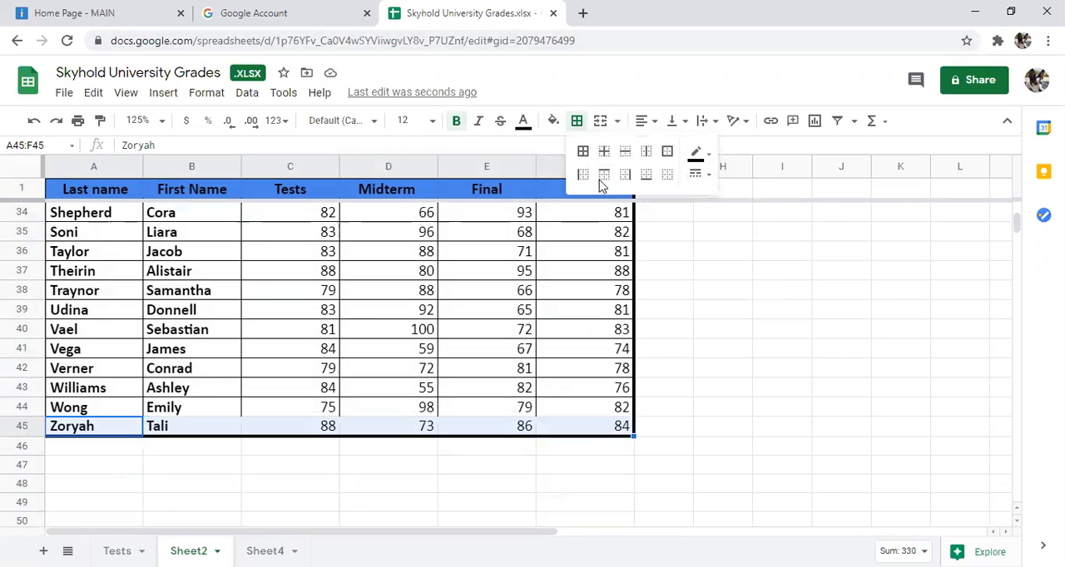
left_click(604, 152)
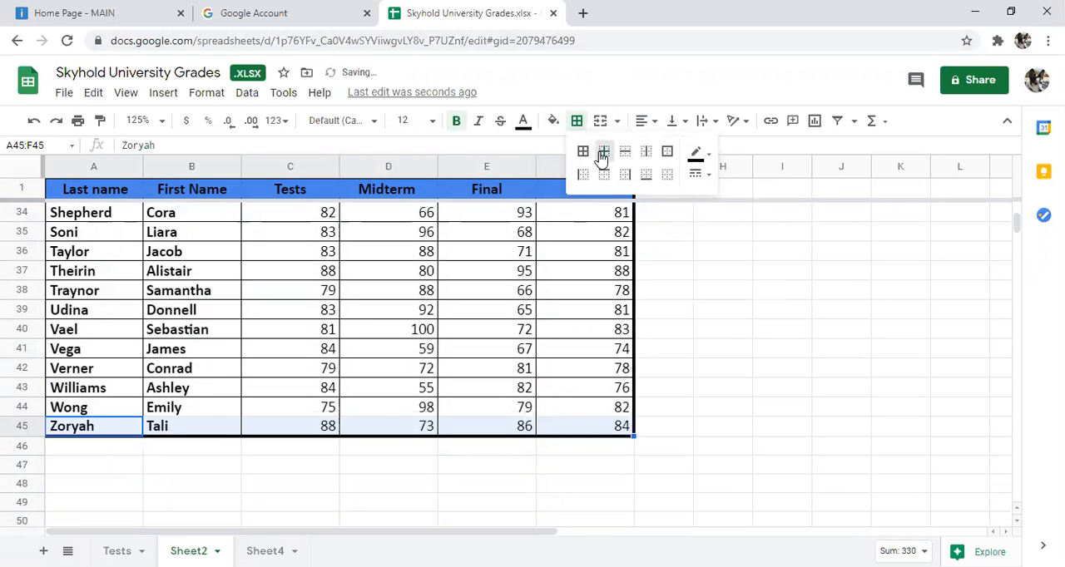
left_click(582, 371)
left_click_drag(91, 407, 596, 431)
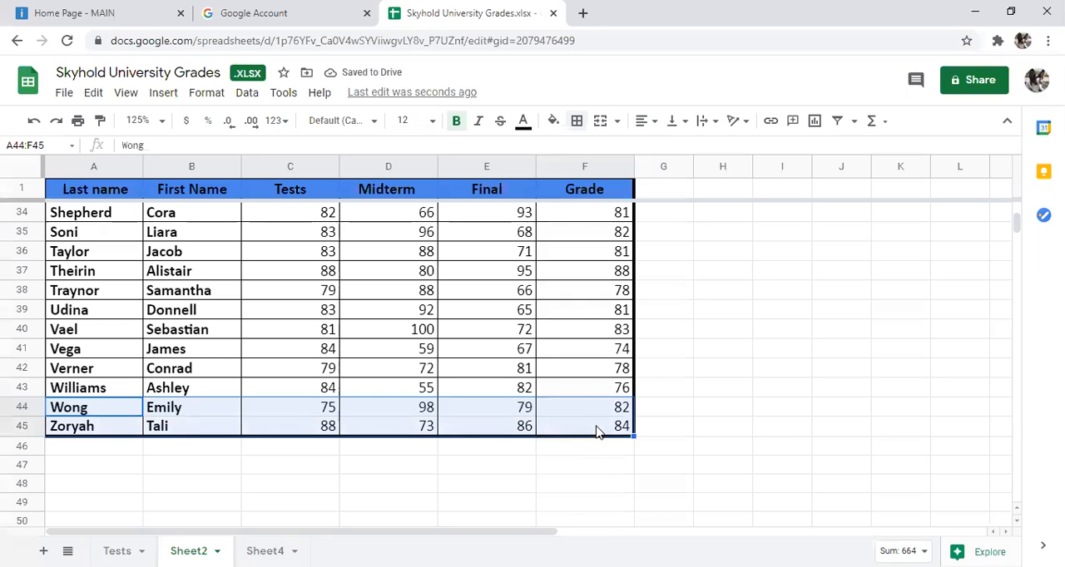
left_click(578, 122)
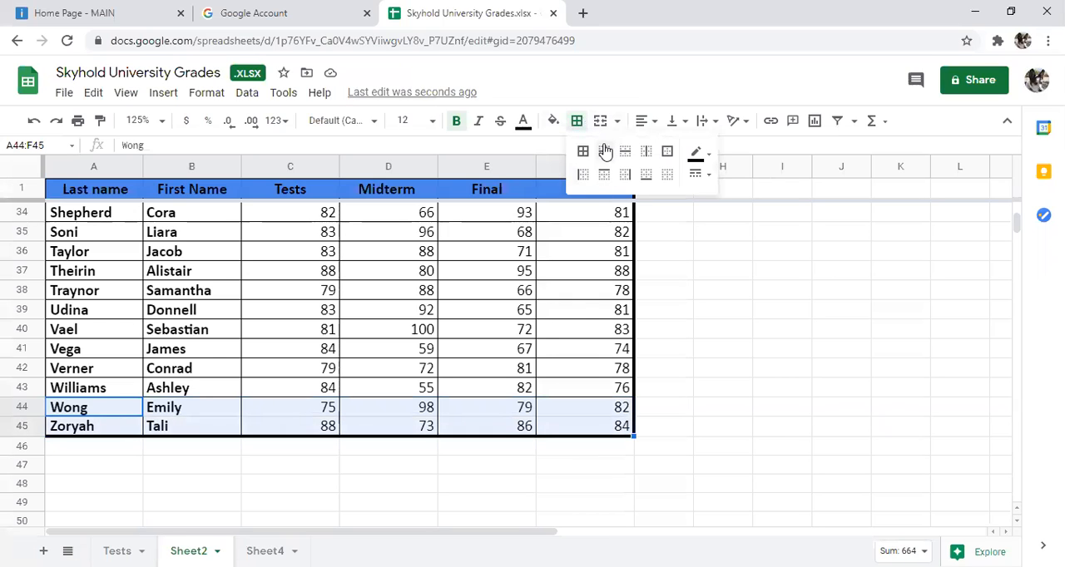
left_click(604, 151)
left_click(744, 449)
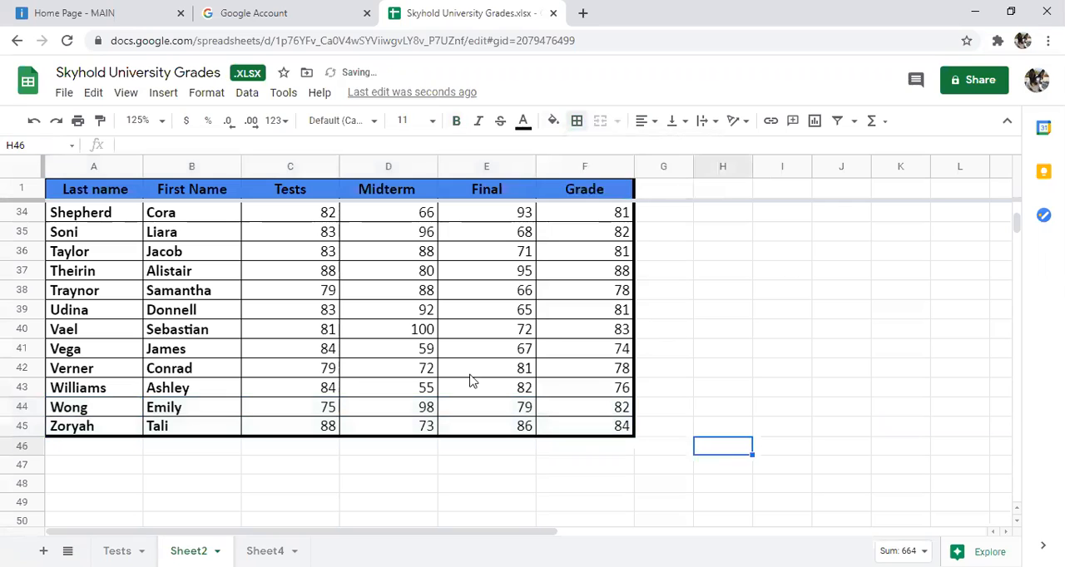
Step: Create a filter on the grade table A1 to F45, starting from the first Tests score in C2
scroll(330, 336, "up", 10)
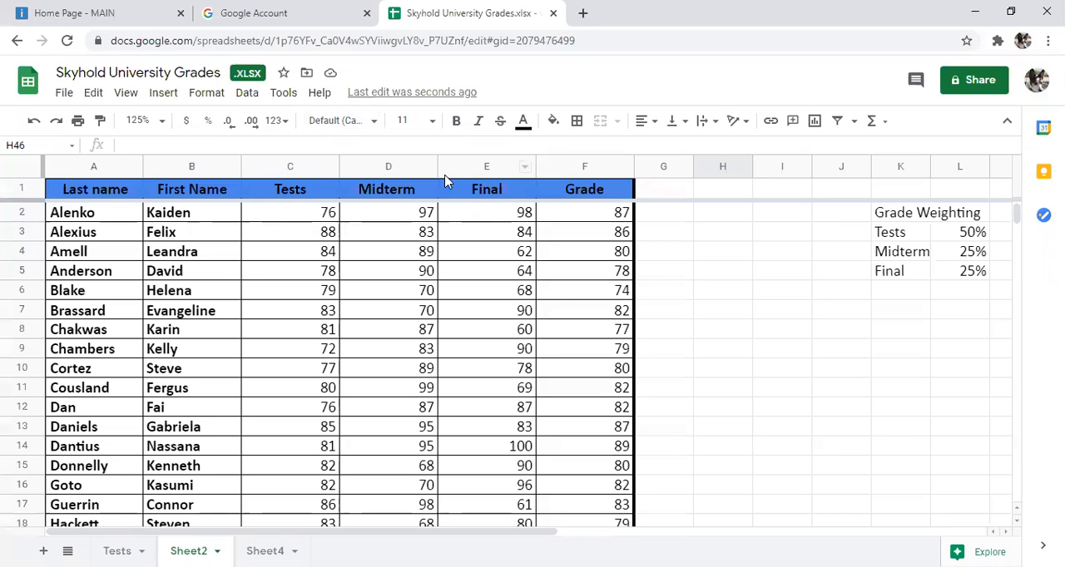
left_click(291, 215)
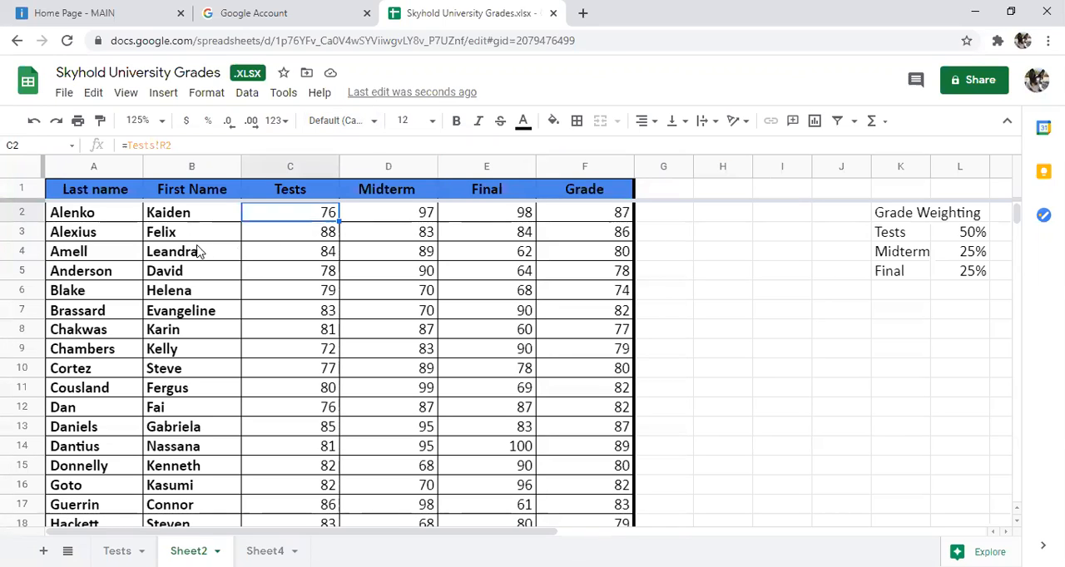
left_click(284, 94)
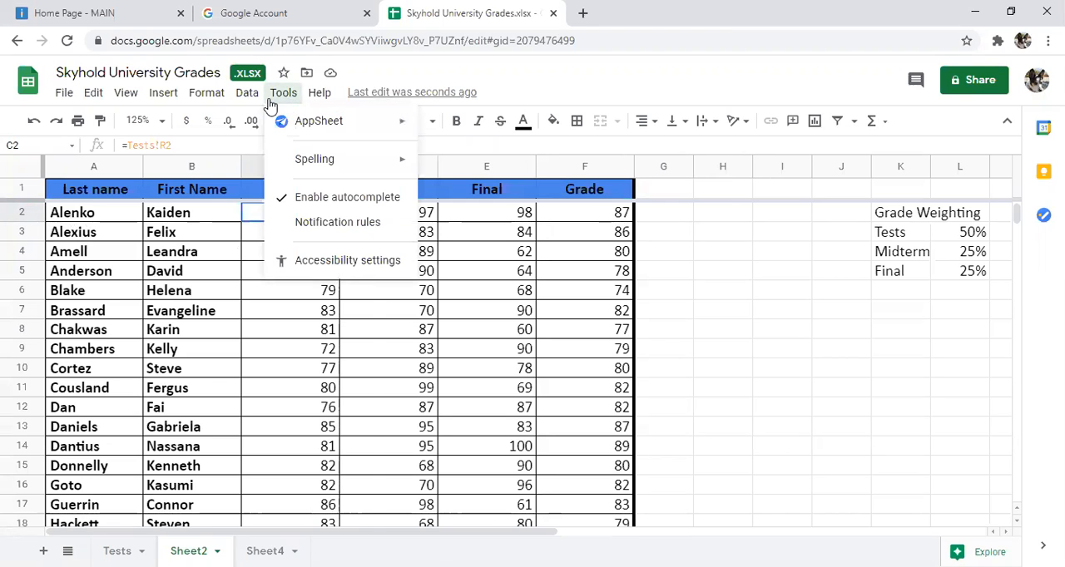
mouse_move(242, 98)
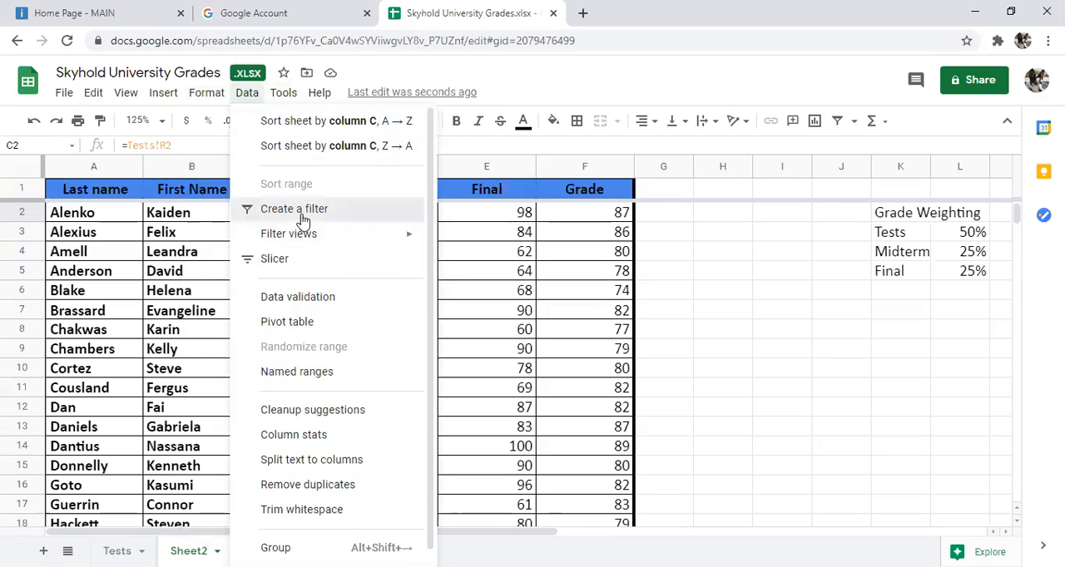
left_click(302, 218)
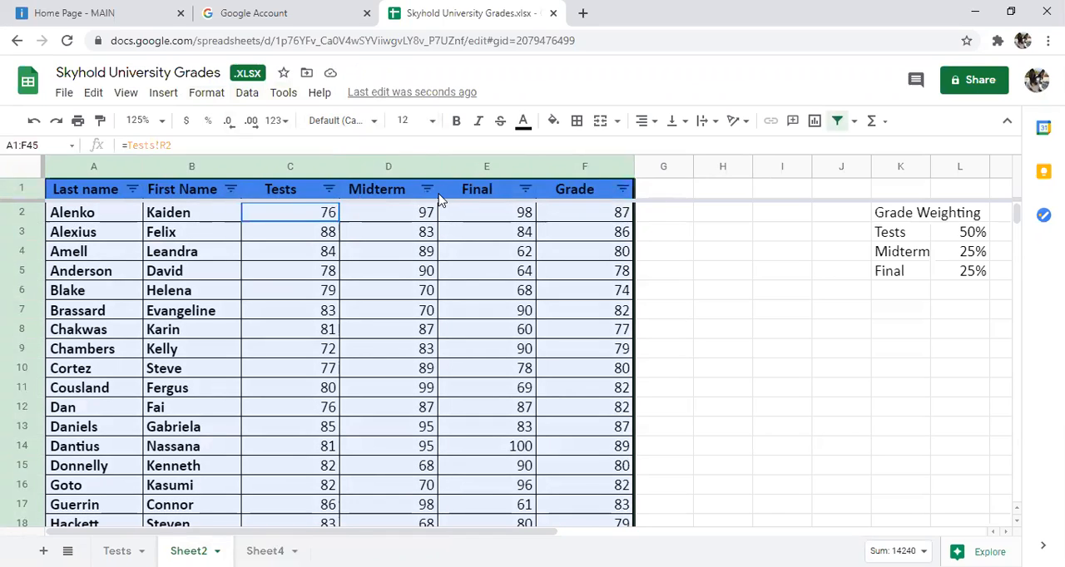
Step: Sort the table by the Grade column in A to Z order, followed by Z to A order
left_click(623, 189)
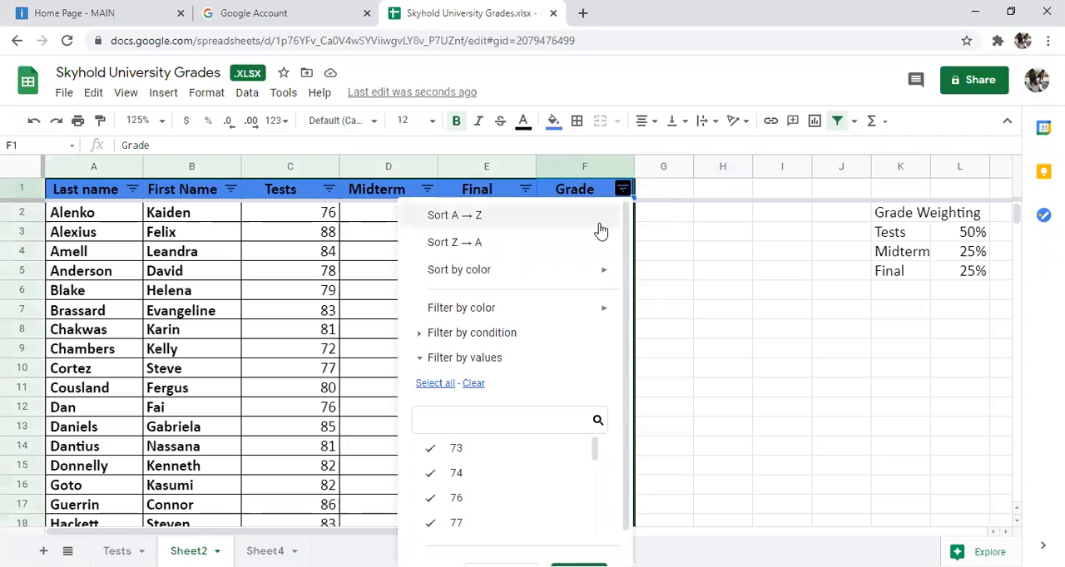
left_click(513, 216)
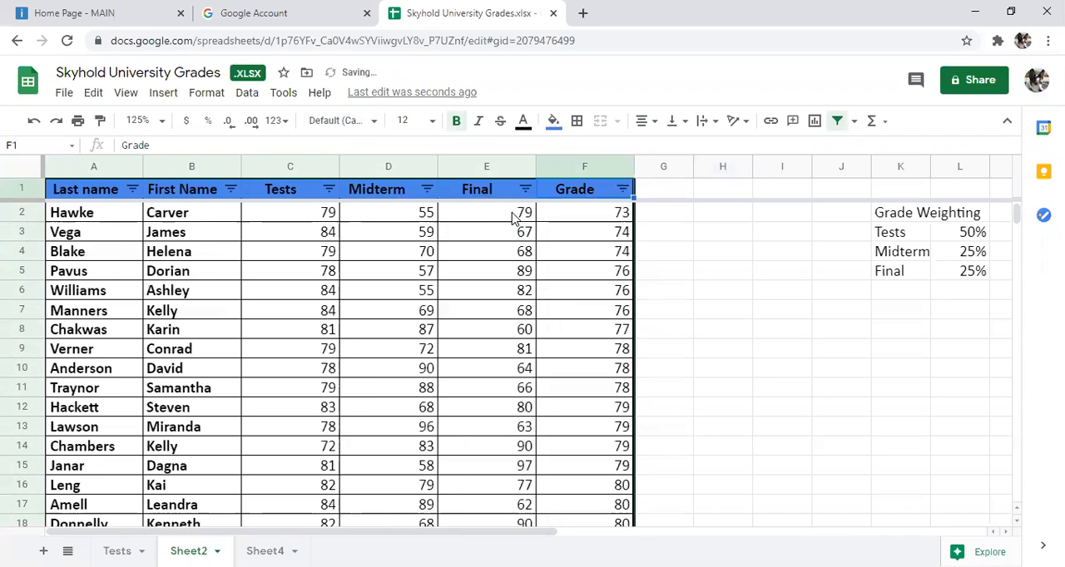
left_click(623, 190)
left_click(559, 244)
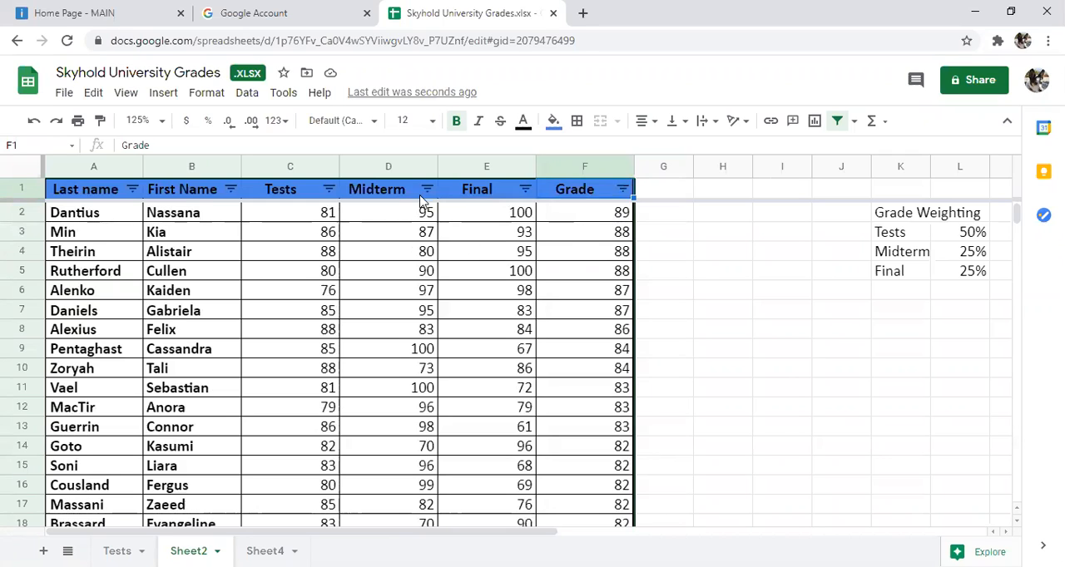
Step: Sort the table by the Tests column in Z to A order
left_click(330, 191)
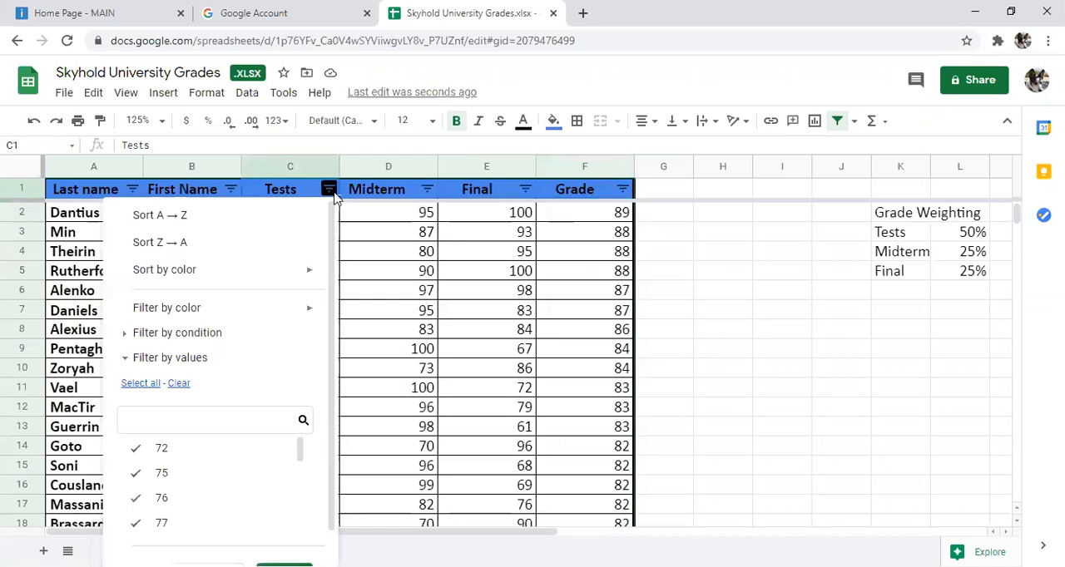
left_click(275, 243)
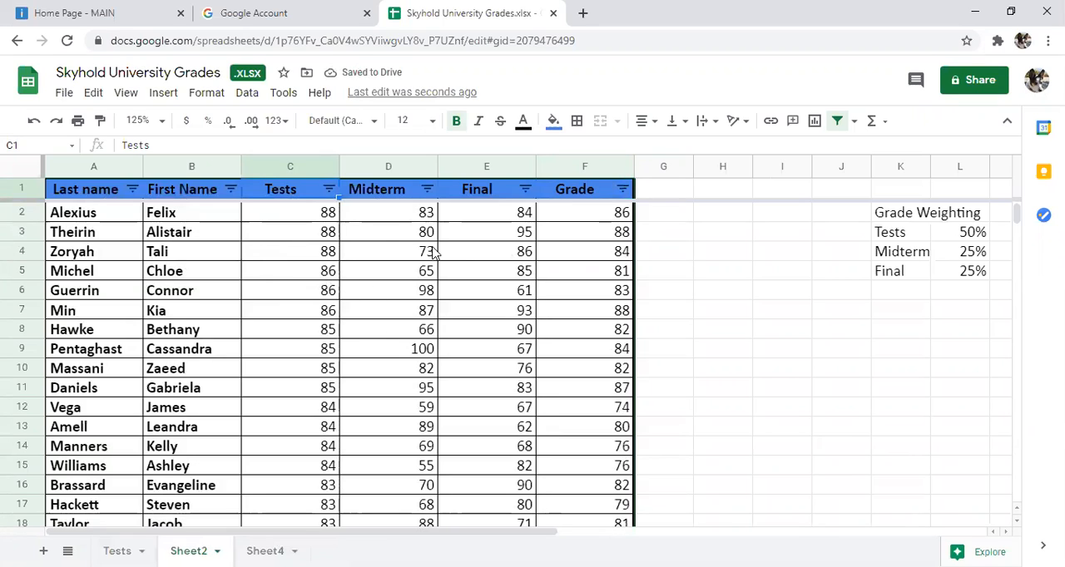
Step: Filter the grade table by the Midterm column so only the values 80, 82 and 83 are included
left_click(426, 190)
scroll(330, 371, "down", 1)
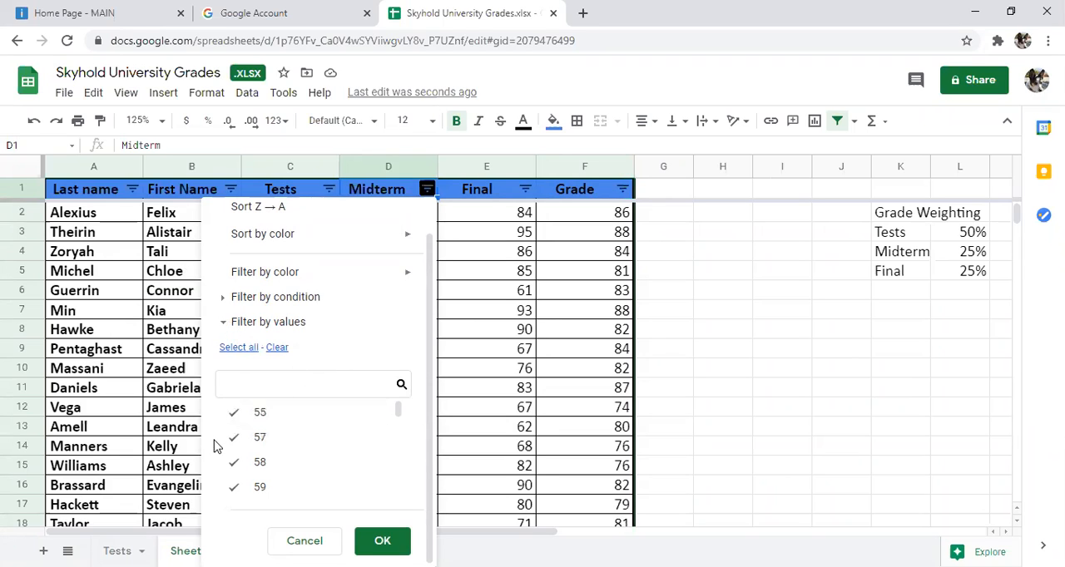
left_click(257, 356)
left_click(276, 349)
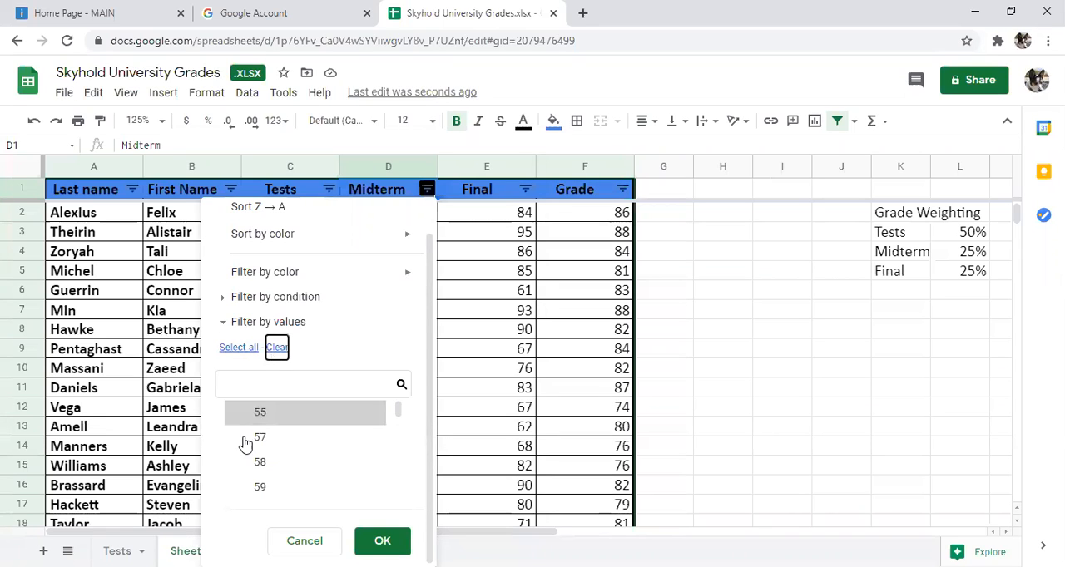
scroll(306, 409, "down", 3)
scroll(307, 409, "down", 3)
scroll(306, 410, "up", 2)
scroll(304, 411, "down", 1)
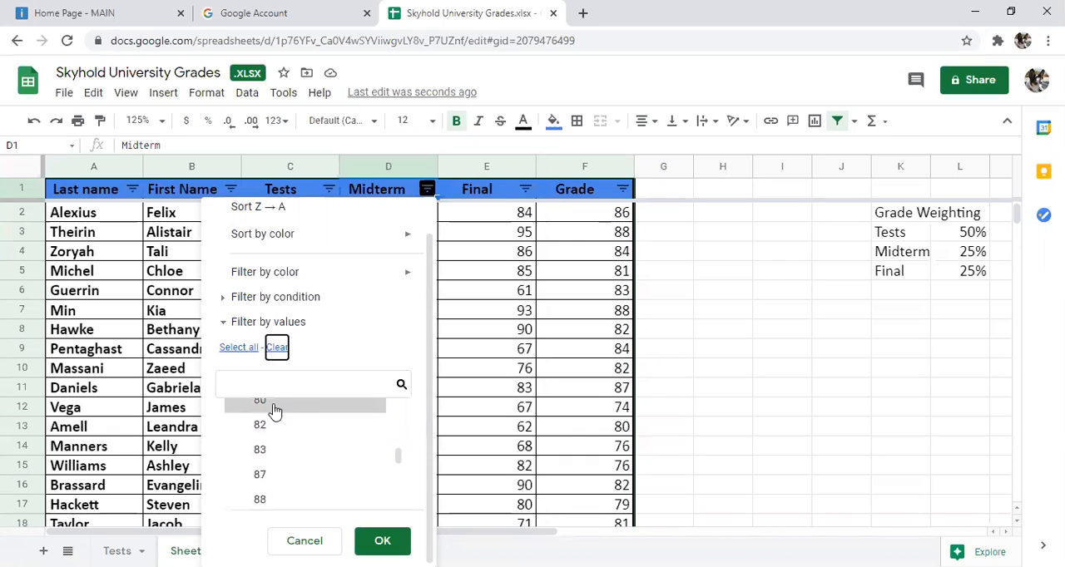
left_click(234, 407)
left_click(233, 425)
left_click(234, 450)
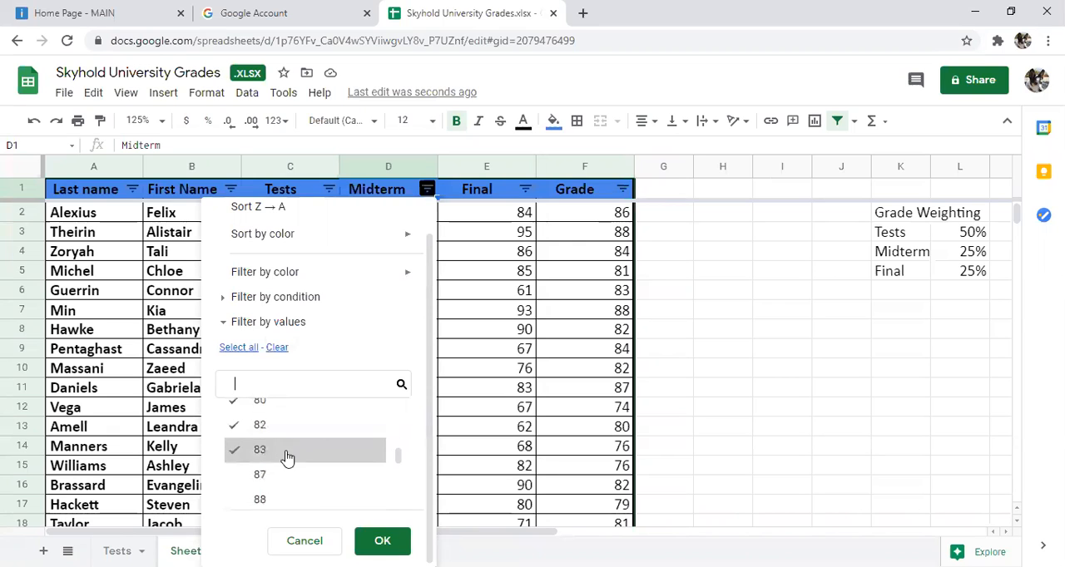
left_click(382, 541)
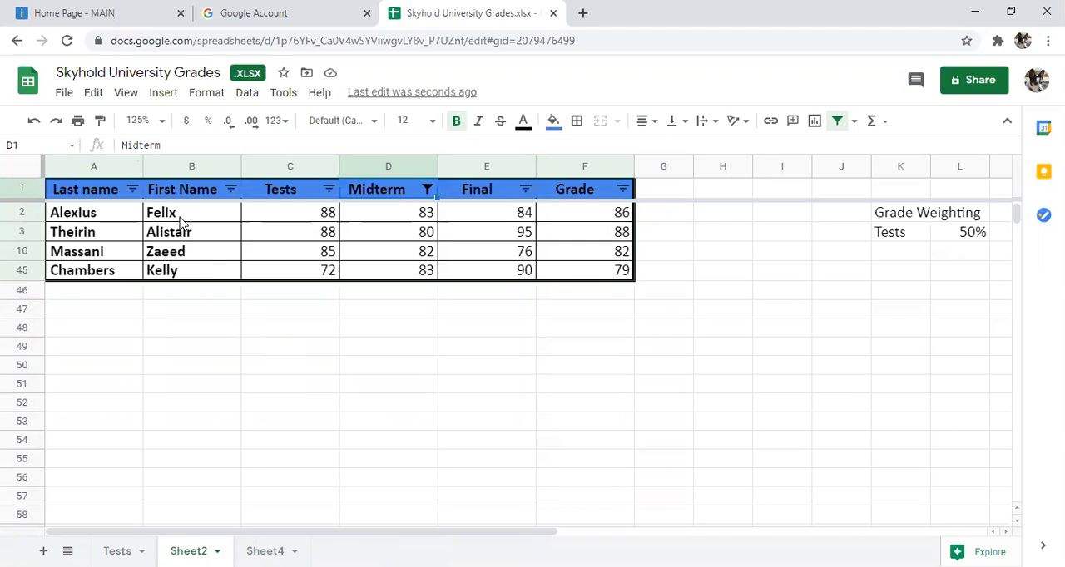
Step: Remove the filter from the grade table, and create a fresh filter on A1 to F45
left_click(856, 124)
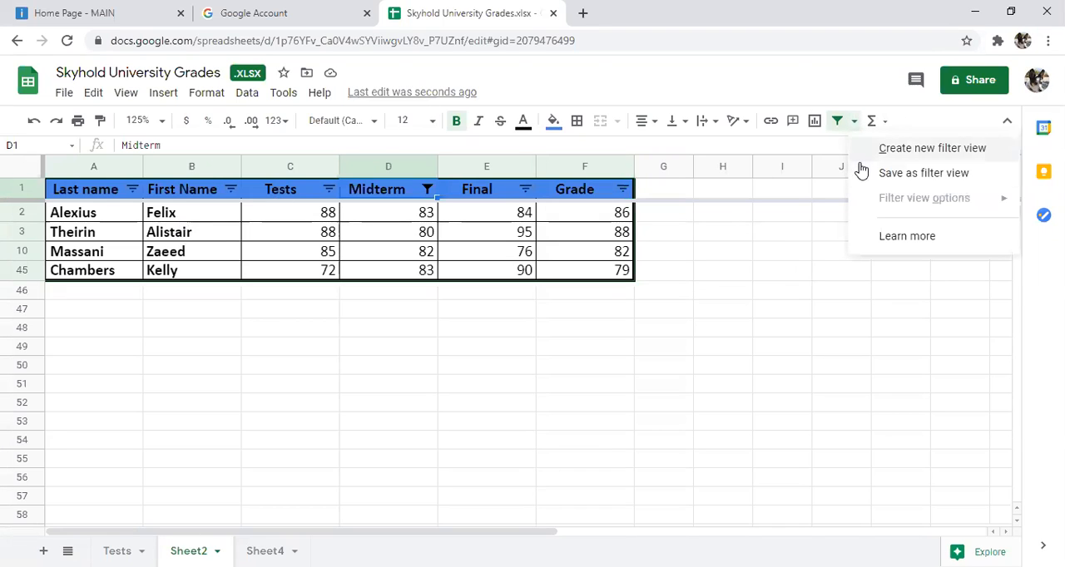
left_click(836, 121)
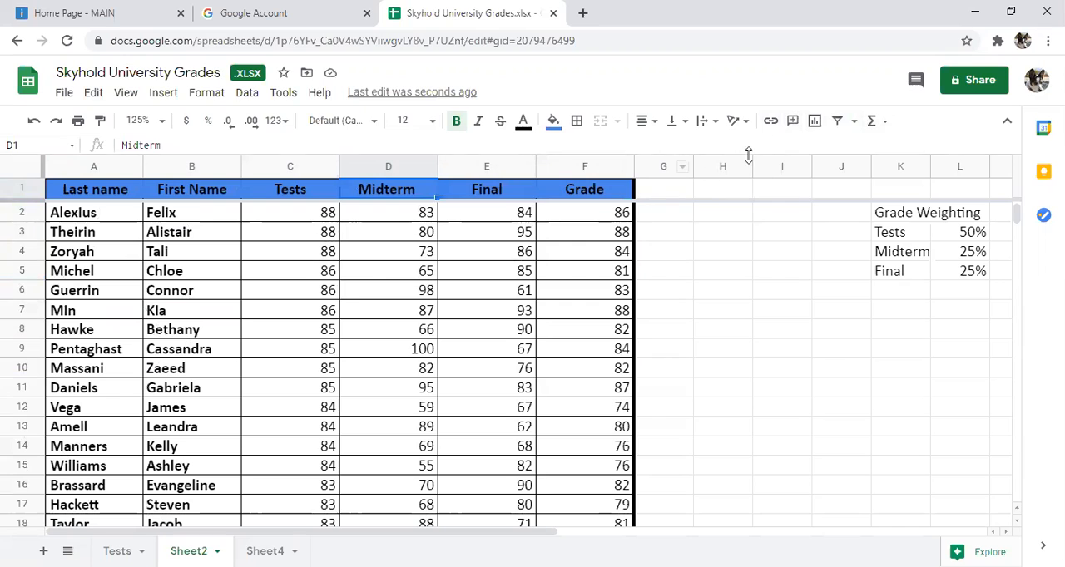
left_click(839, 123)
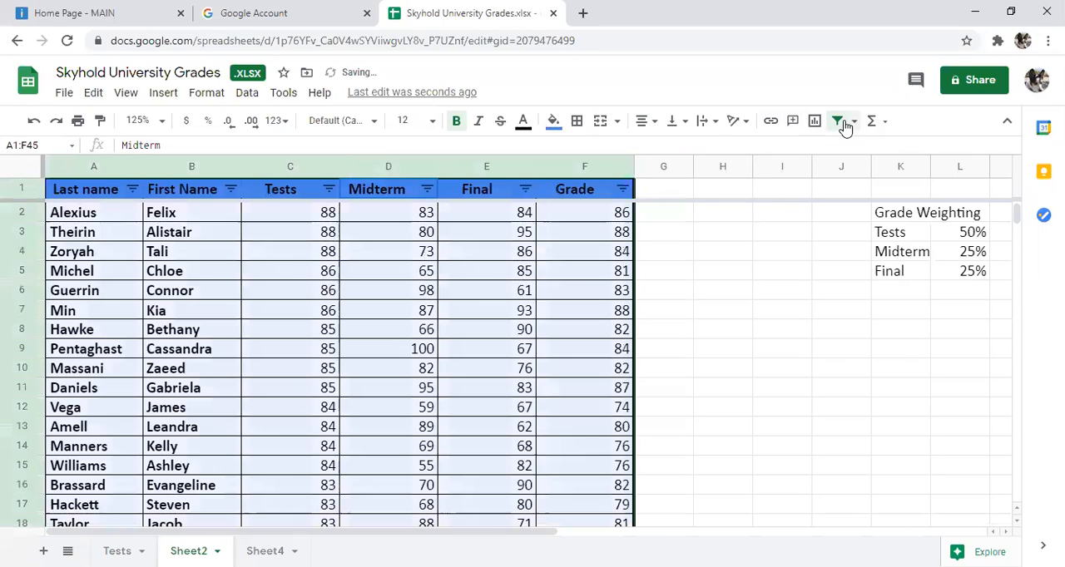
Step: Sort the grade table by the Last name column in A to Z order
left_click(134, 191)
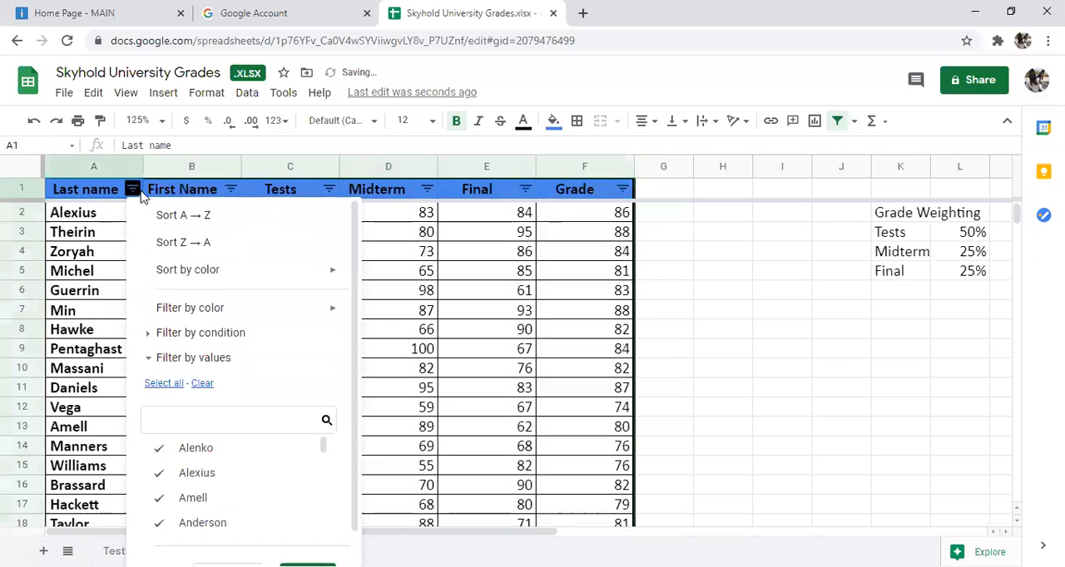
left_click(173, 218)
left_click(233, 276)
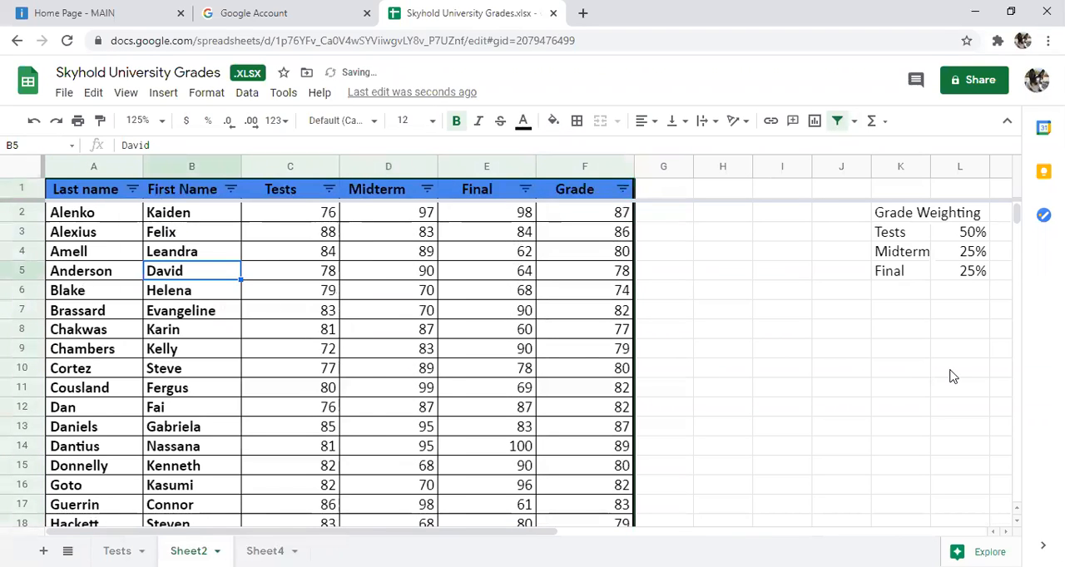
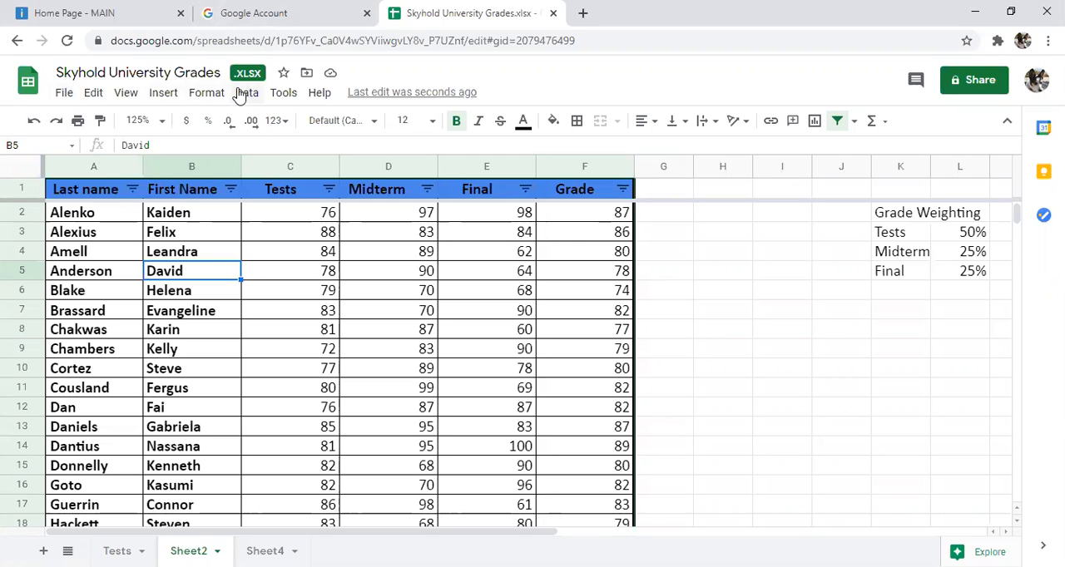
Step: Unfreeze the header row on Sheet2 so that no rows are frozen
left_click(139, 98)
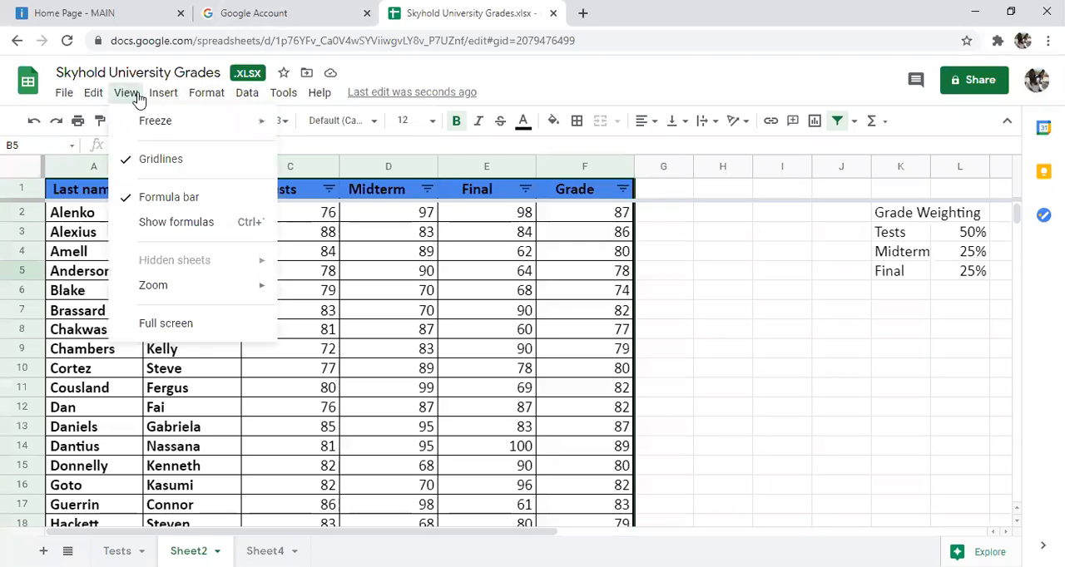
mouse_move(266, 122)
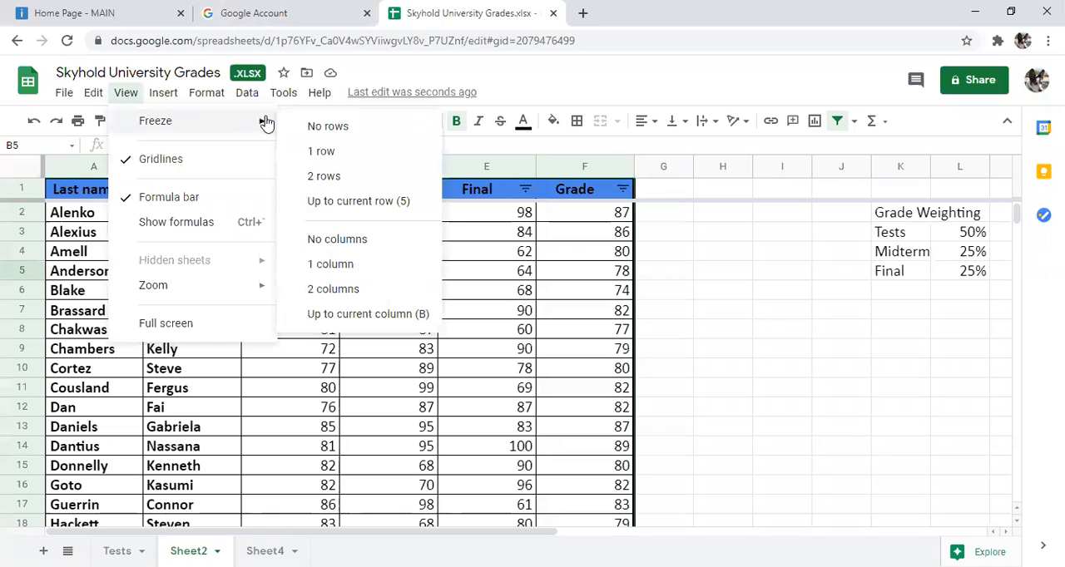
left_click(326, 127)
left_click(179, 231)
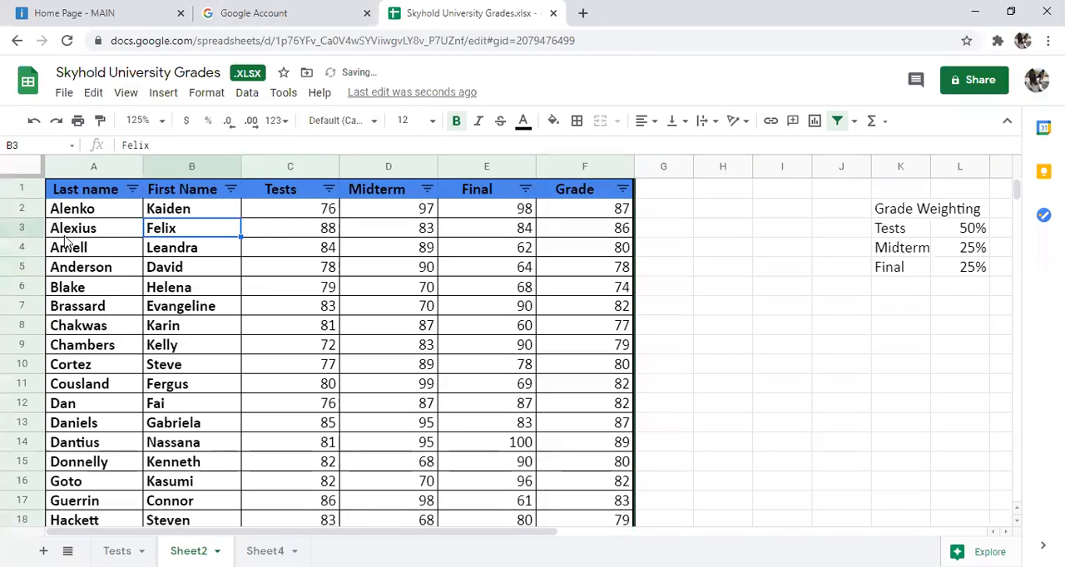
left_click(82, 215)
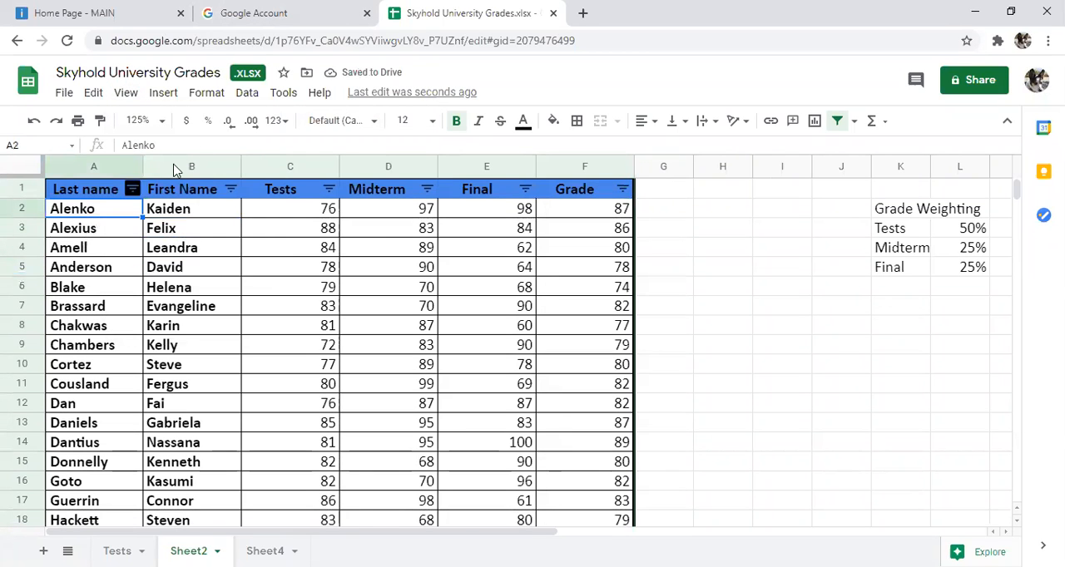
Step: Open the print preview of the current sheet, look through its pages, and leave without printing
left_click(62, 94)
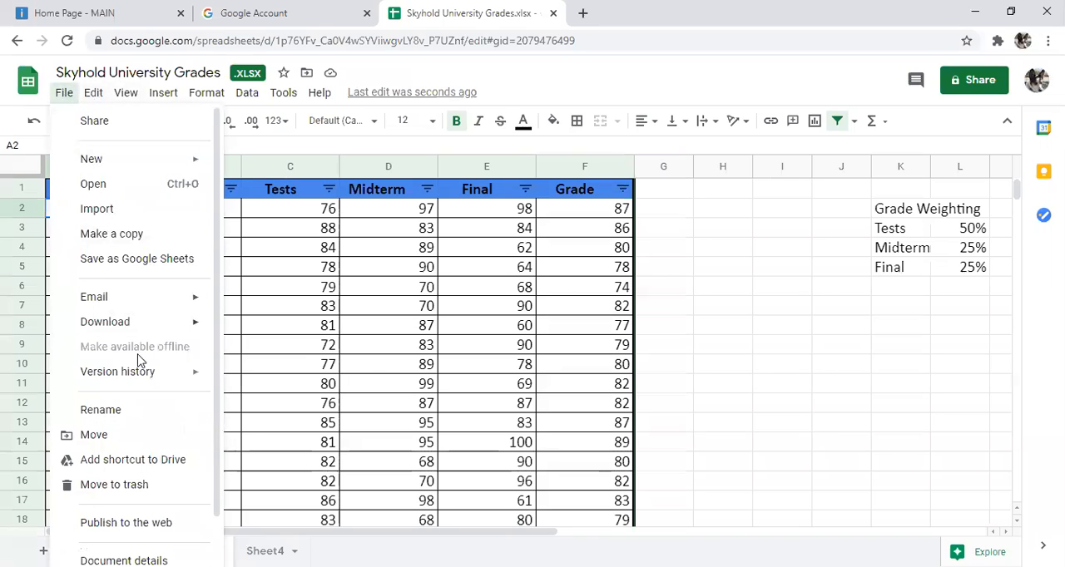
scroll(126, 431, "down", 2)
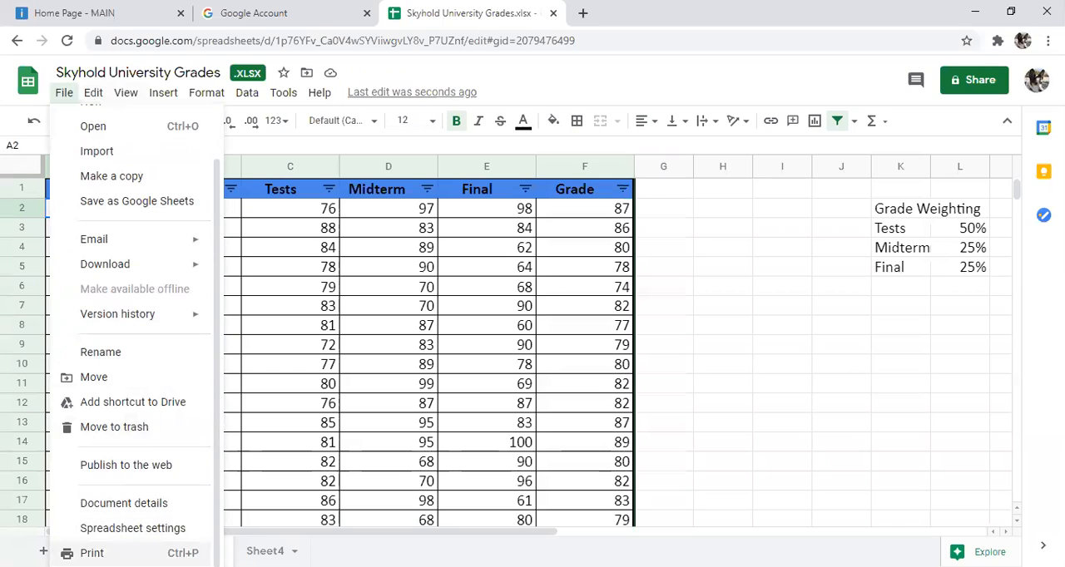
left_click(100, 552)
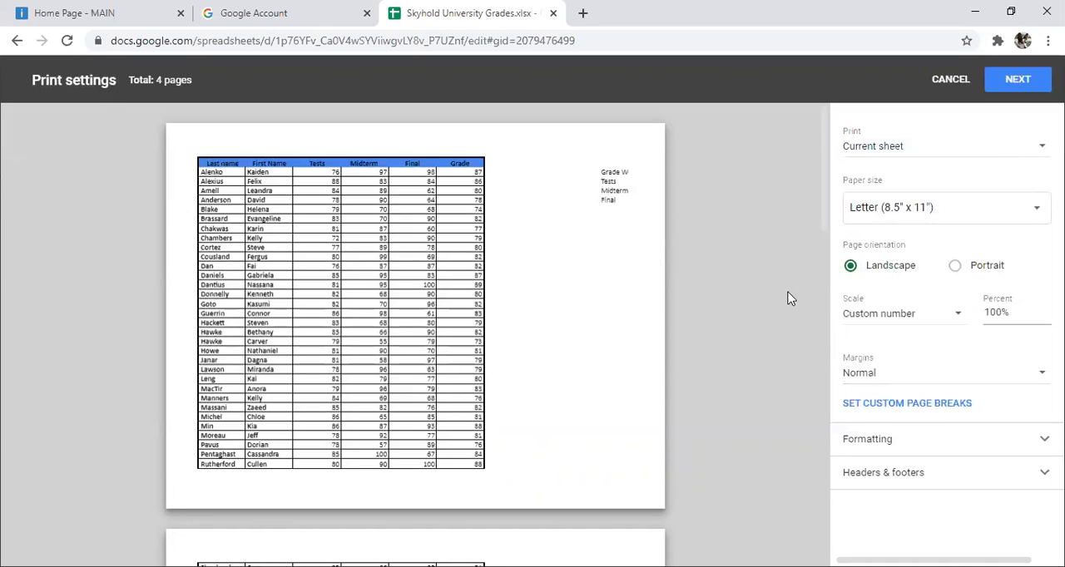
scroll(487, 287, "down", 3)
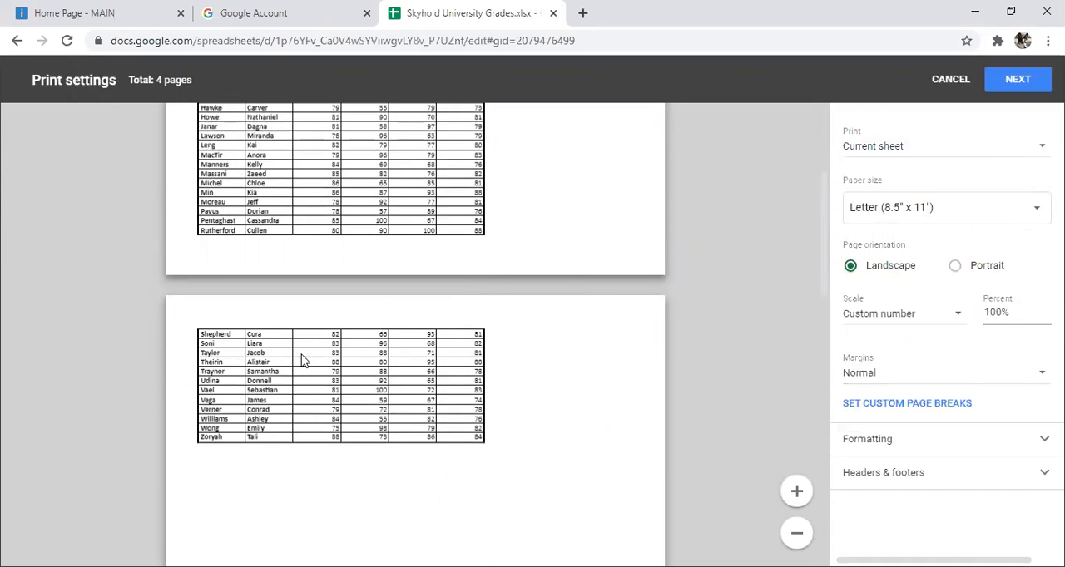
scroll(304, 359, "up", 3)
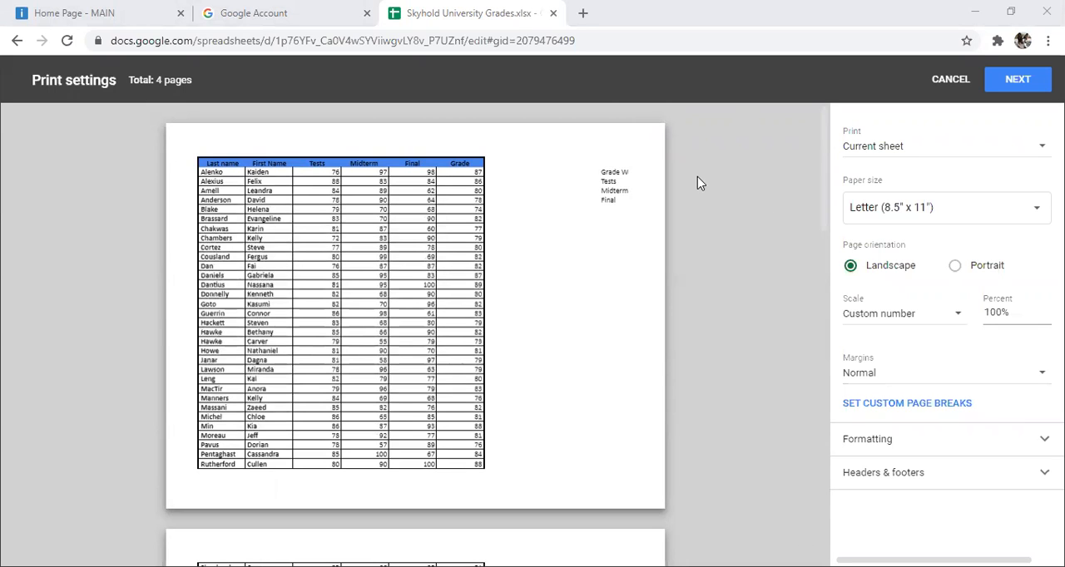
left_click(941, 81)
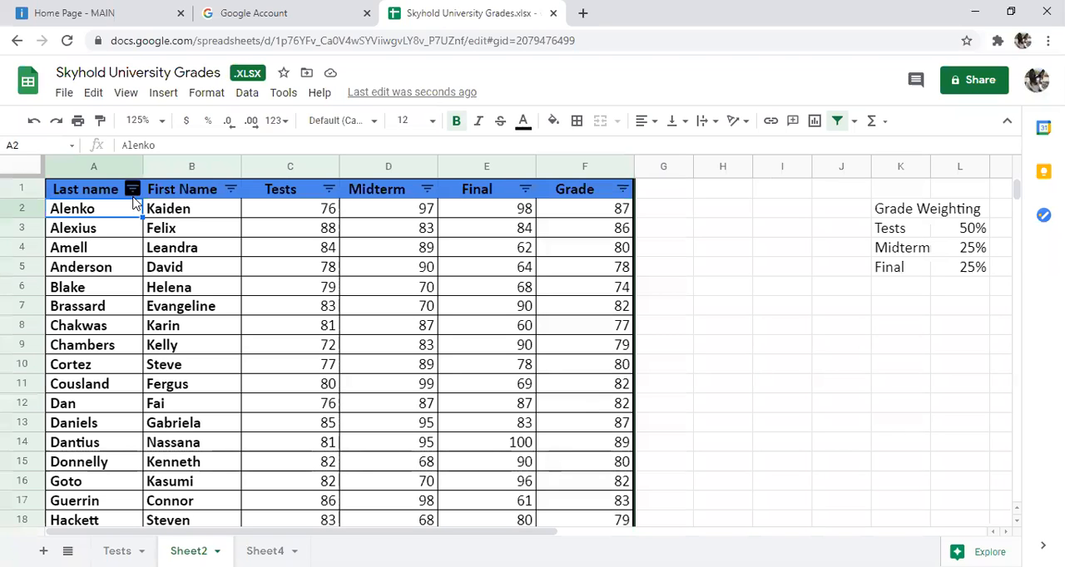
Step: Sort only the first names in B2:B8 from A to Z, and undo that sort
left_click_drag(200, 213, 182, 341)
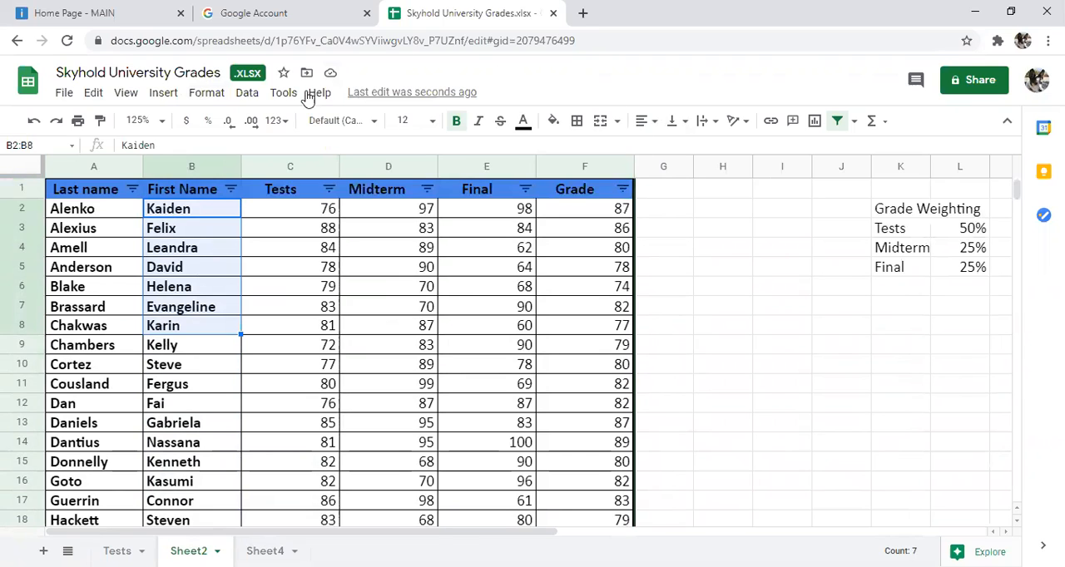
left_click(249, 96)
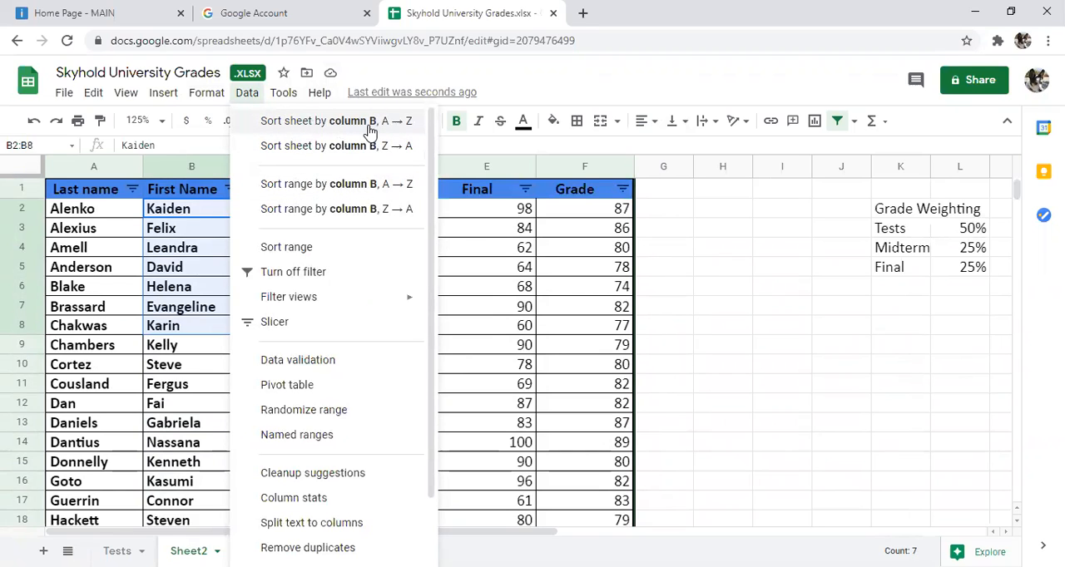
left_click(287, 195)
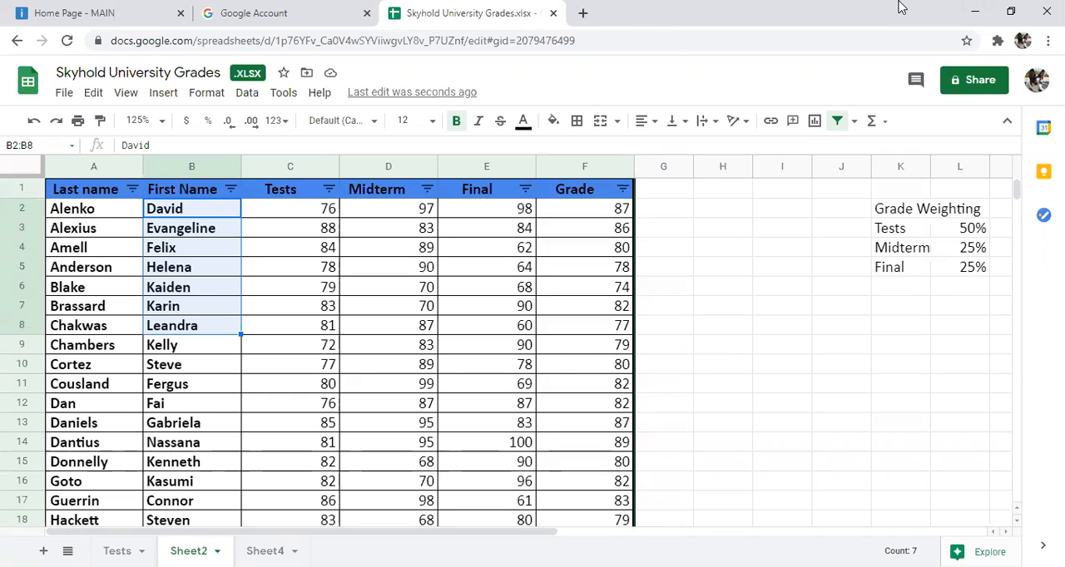
left_click(37, 131)
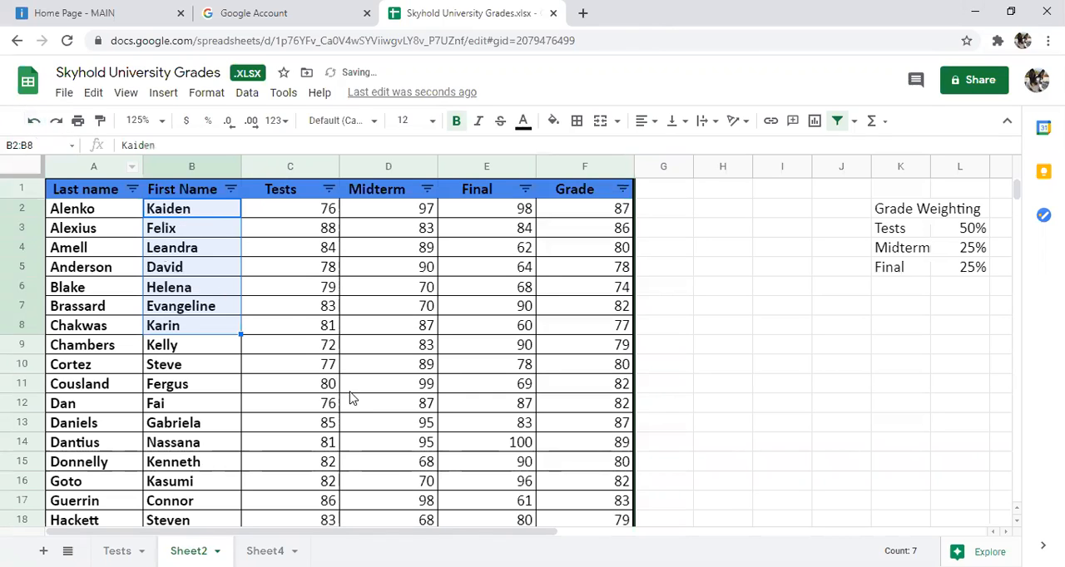
left_click(285, 316)
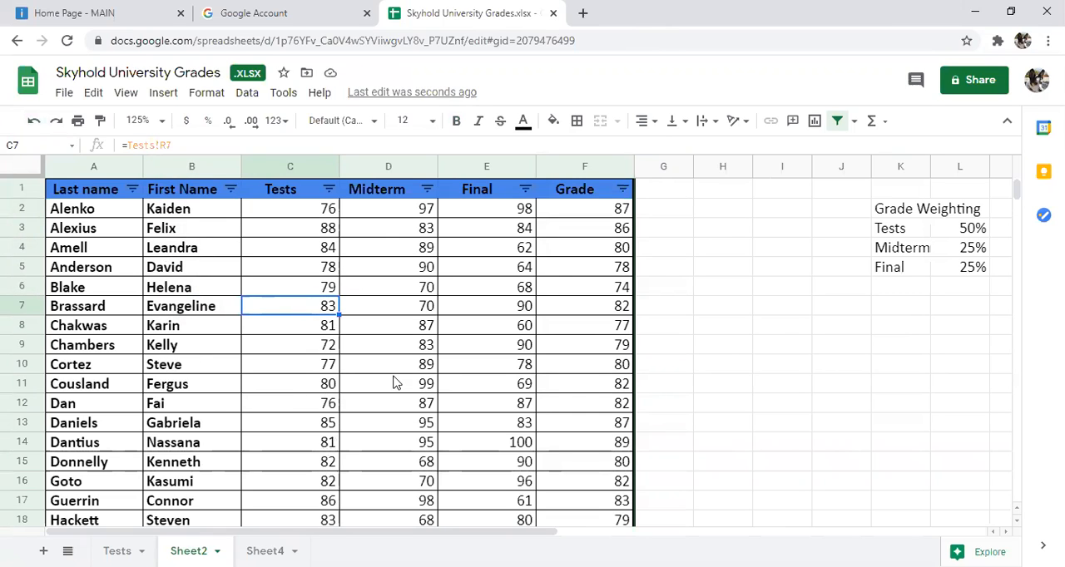
left_click(364, 407)
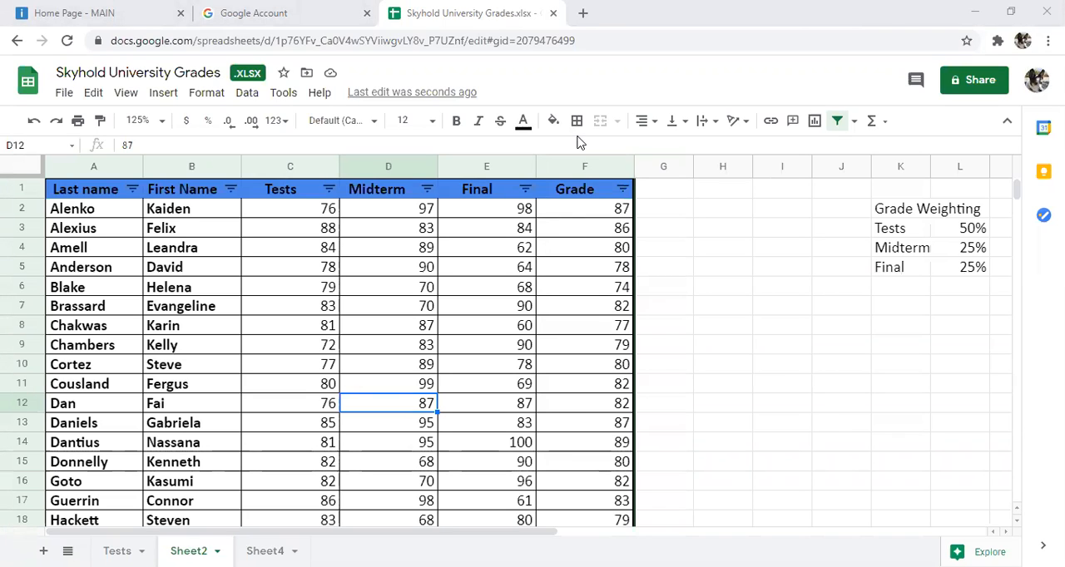
Step: Examine the print preview and the available print range choices with only one cell selected, and leave without printing
left_click(64, 93)
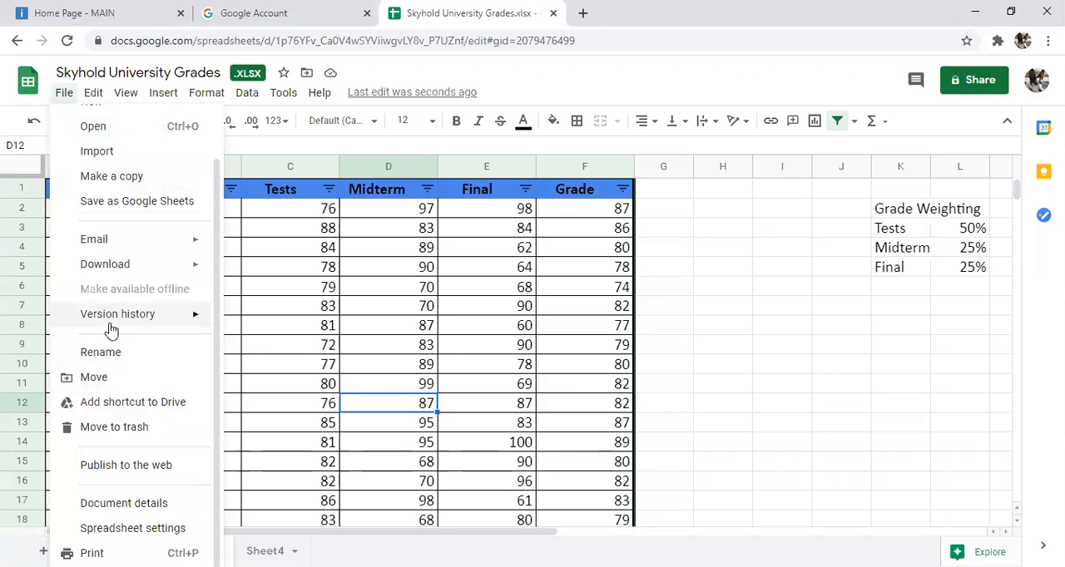
mouse_move(111, 330)
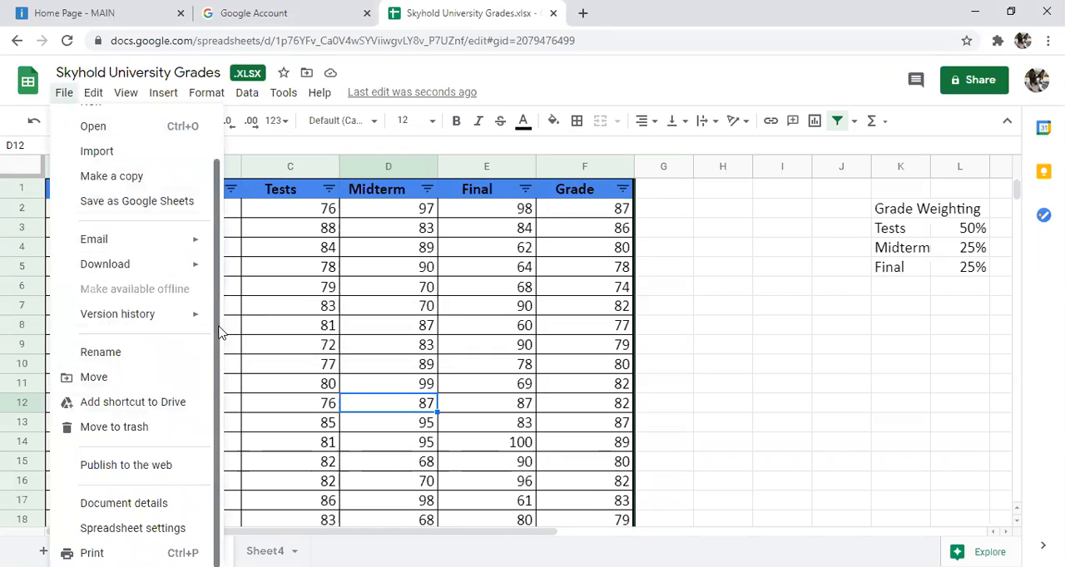
scroll(163, 391, "up", 1)
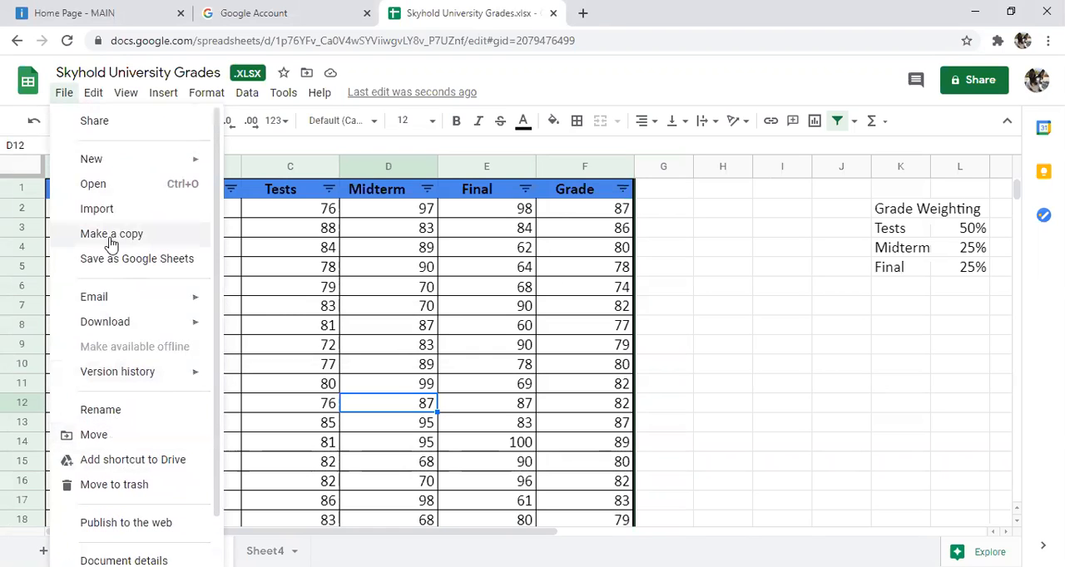
scroll(141, 363, "down", 1)
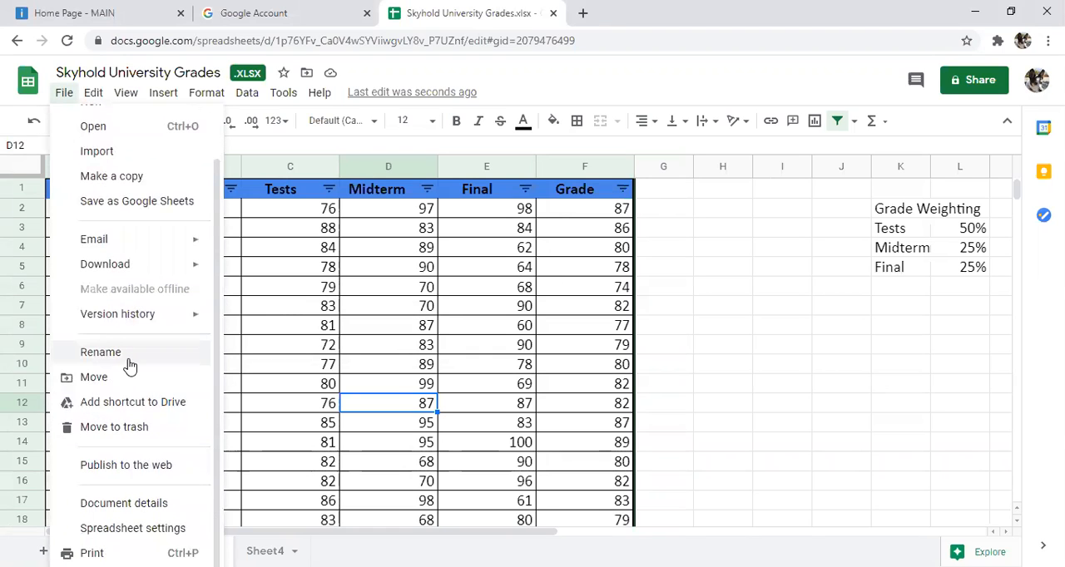
scroll(130, 365, "up", 1)
left_click(73, 121)
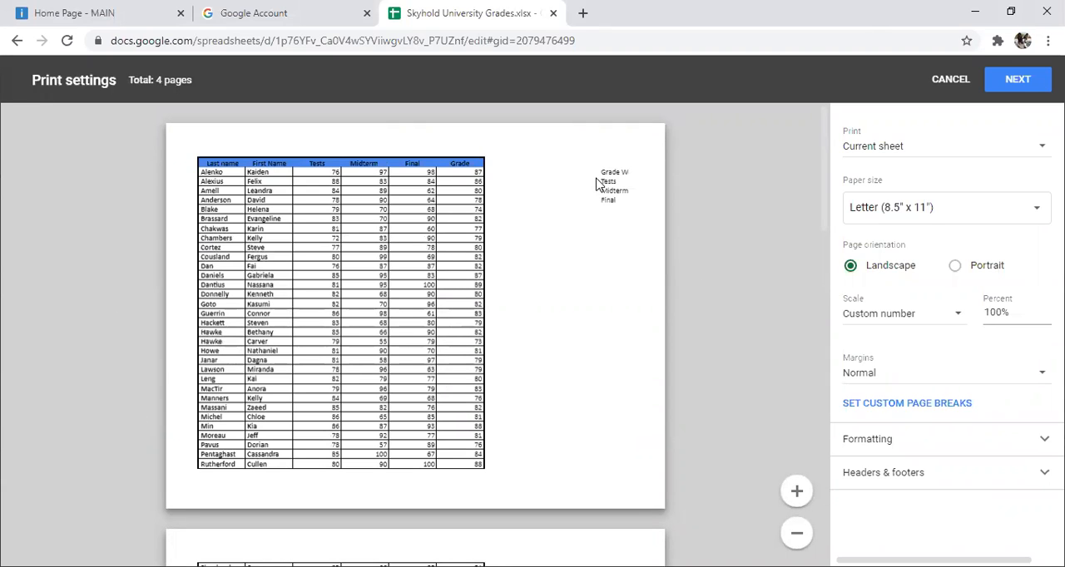
scroll(468, 297, "down", 3)
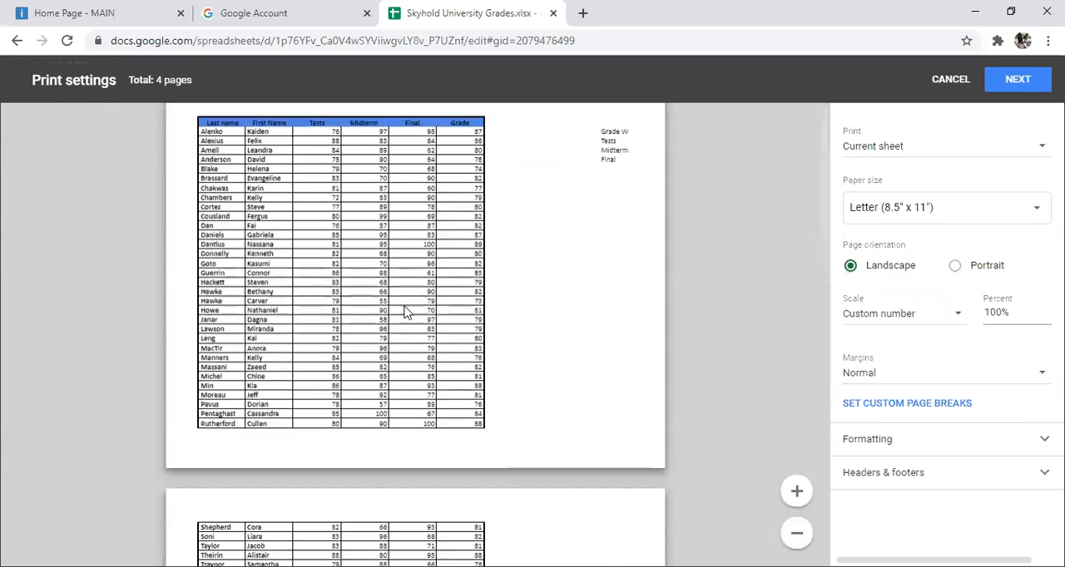
scroll(486, 374, "up", 3)
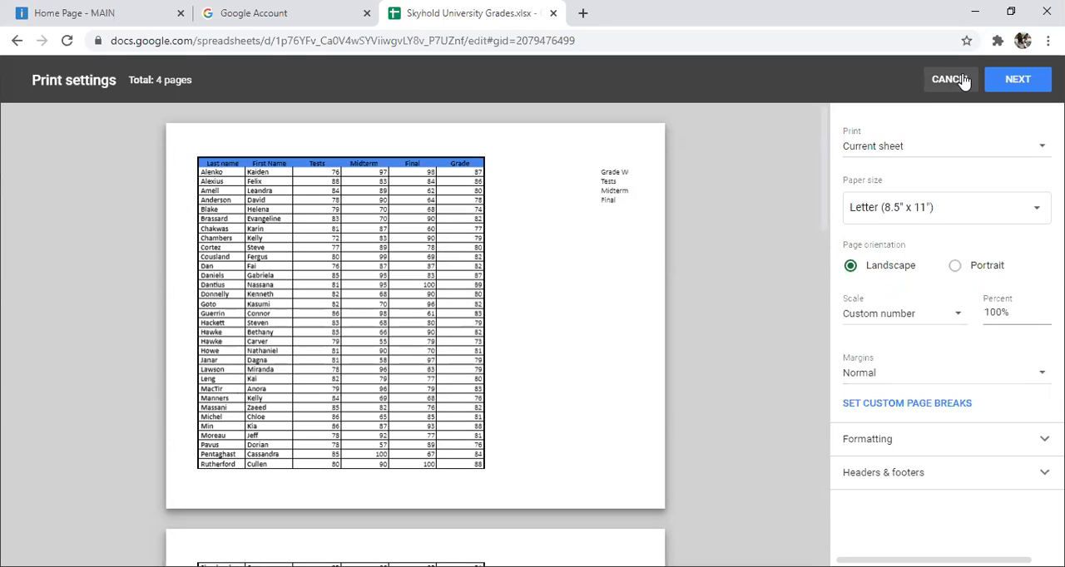
left_click(990, 149)
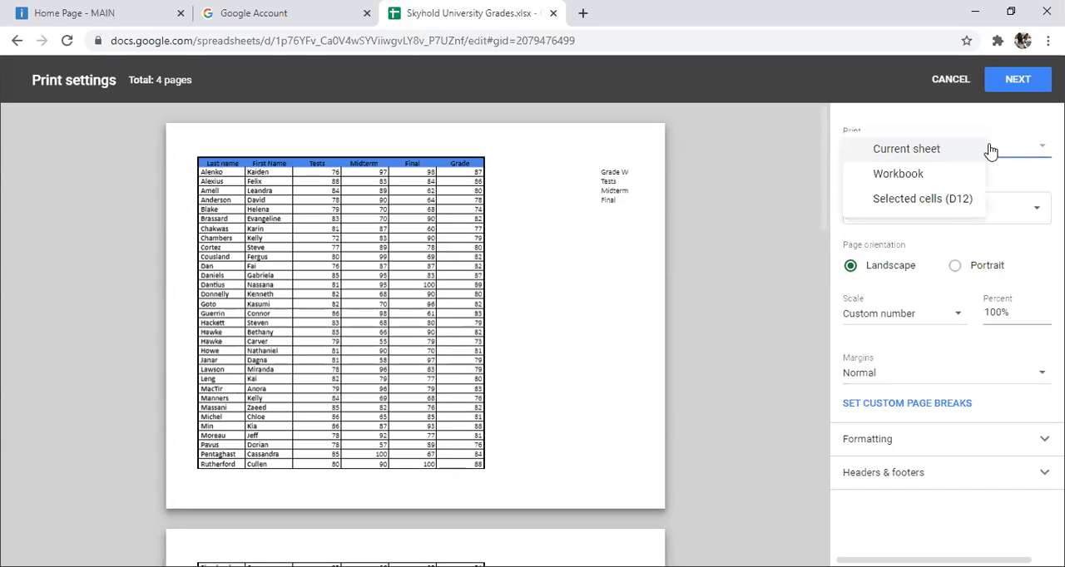
left_click(709, 208)
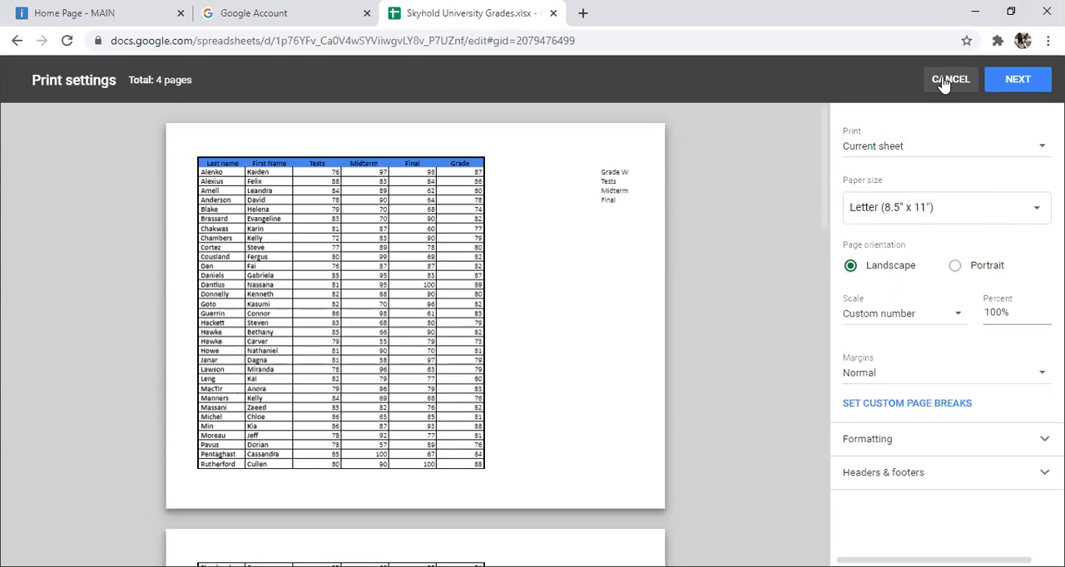
left_click(944, 81)
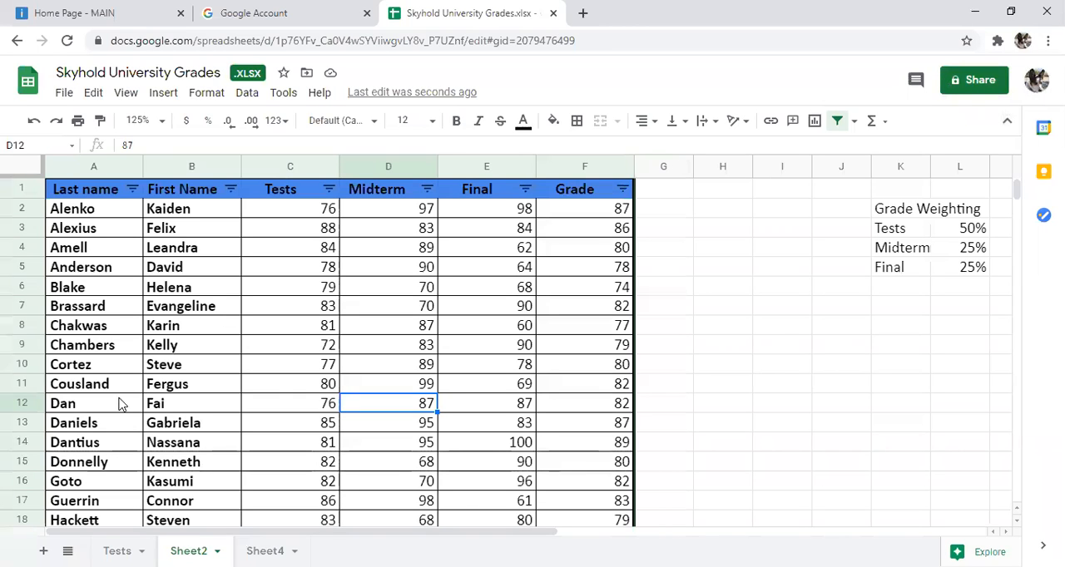
Step: Preview a printout limited to the selected grade table cells A1:F45, look through its pages, and leave without printing
left_click_drag(90, 190, 613, 232)
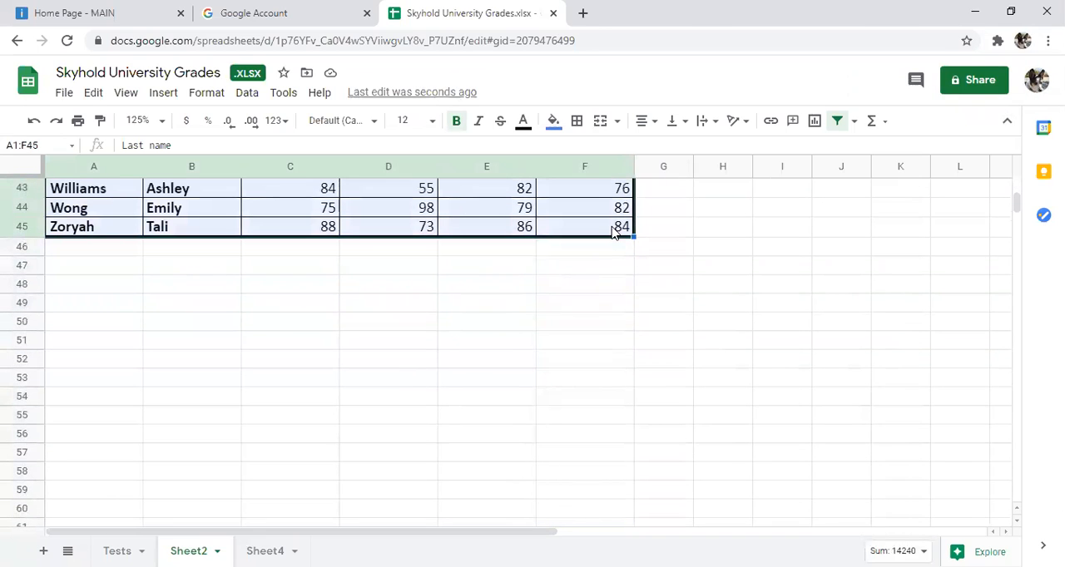
left_click(77, 121)
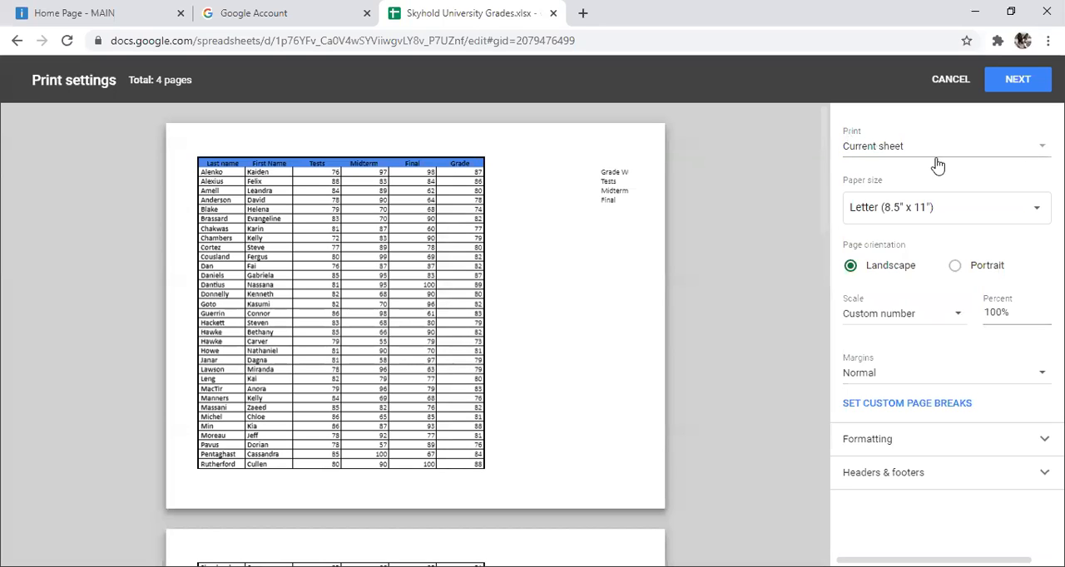
left_click(1012, 149)
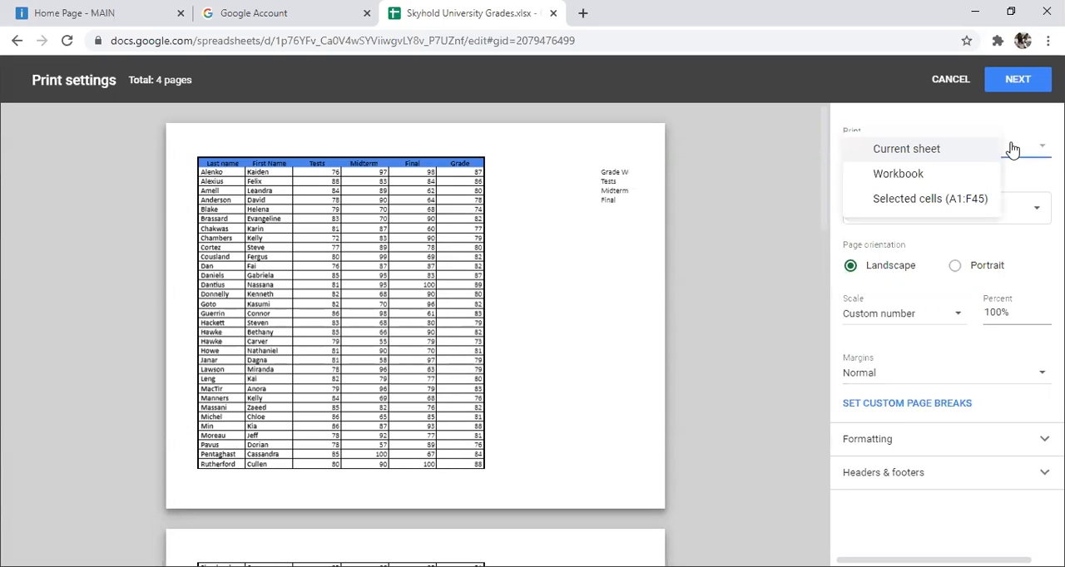
left_click(979, 198)
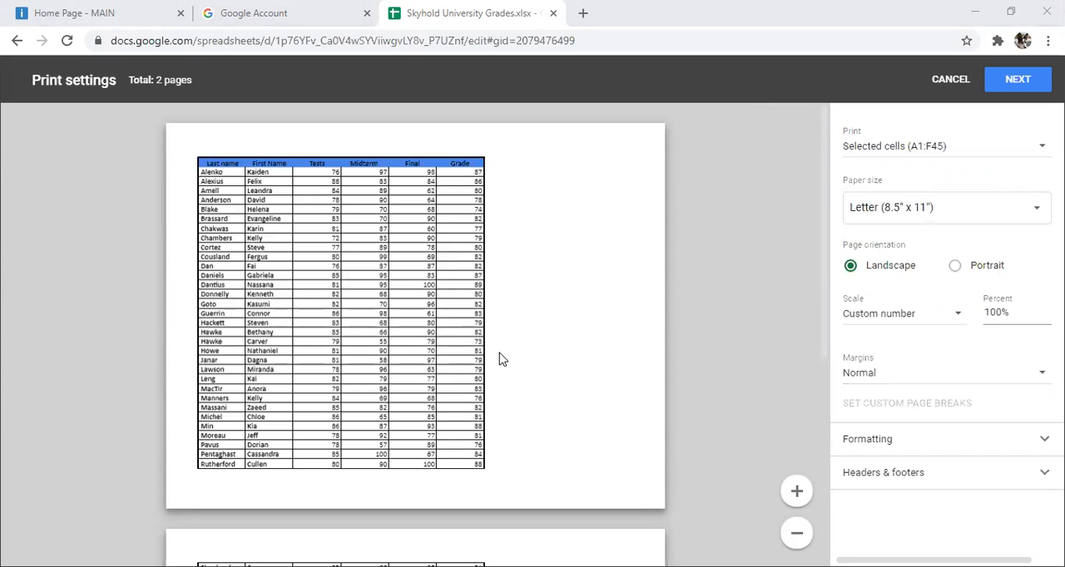
scroll(499, 358, "down", 3)
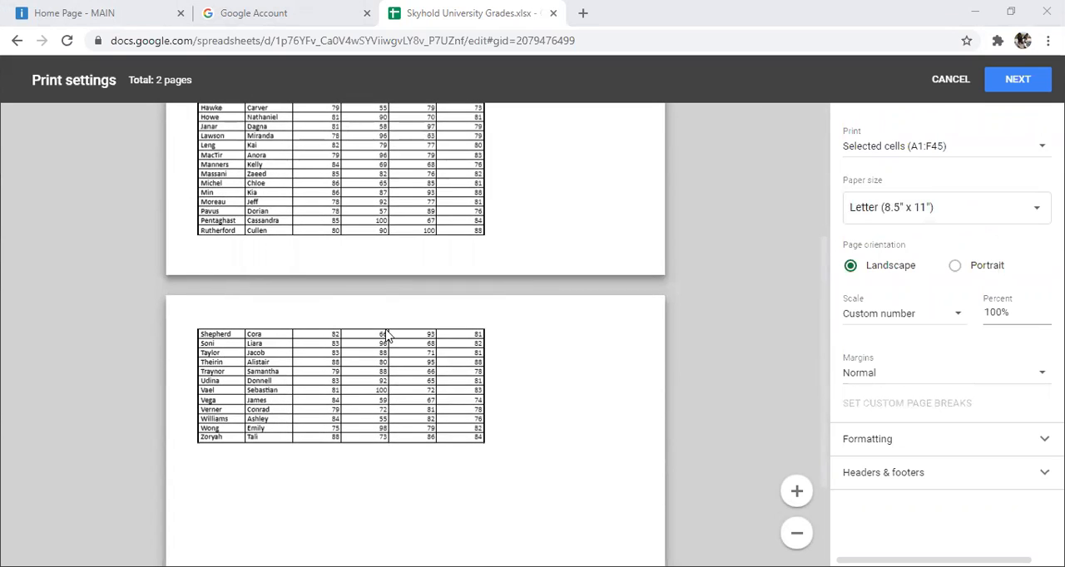
scroll(470, 327, "up", 1)
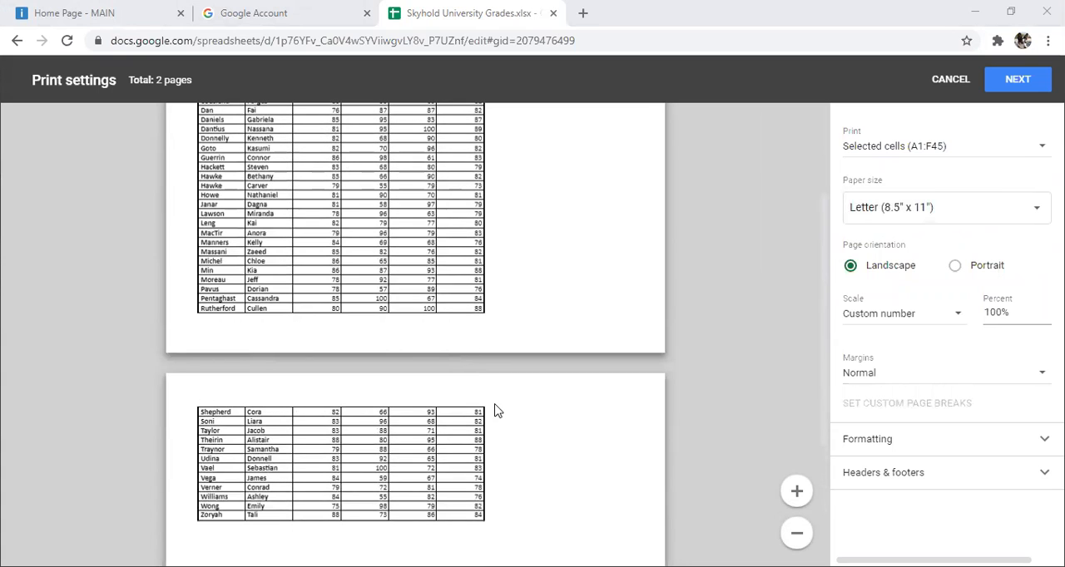
scroll(494, 411, "up", 2)
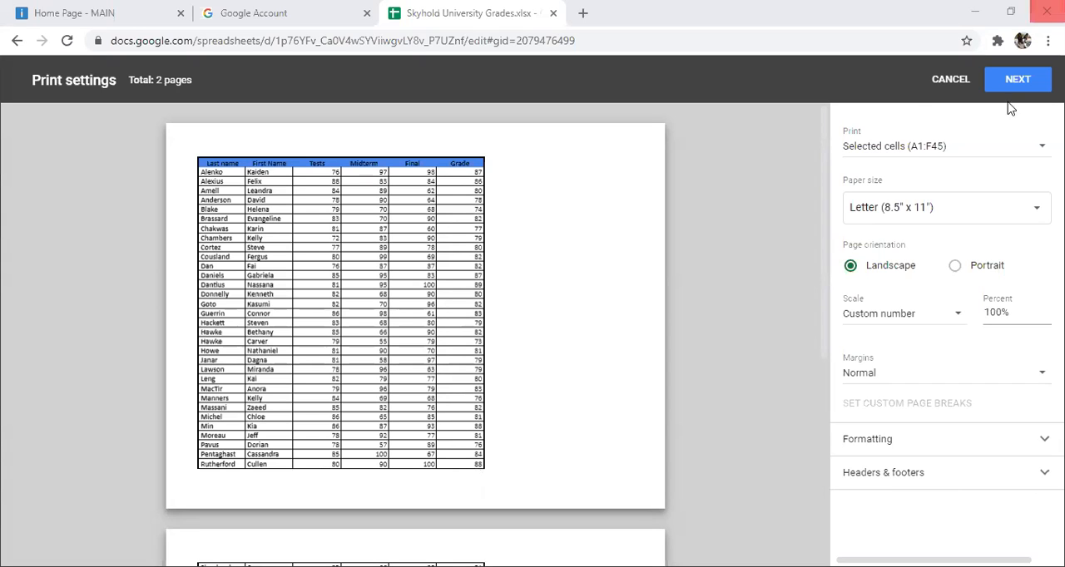
left_click(945, 79)
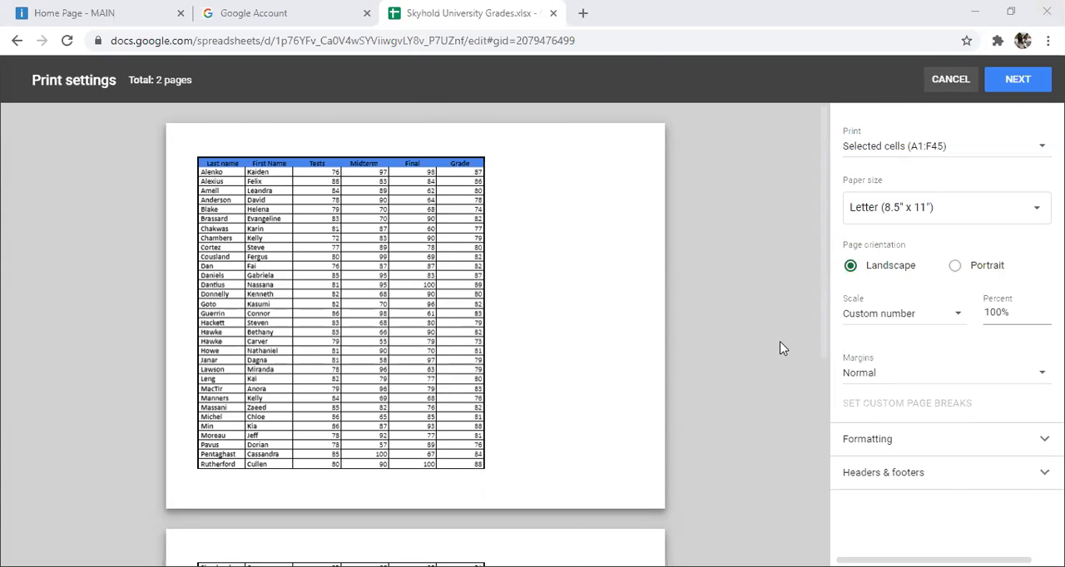
scroll(804, 351, "up", 10)
scroll(804, 351, "up", 1)
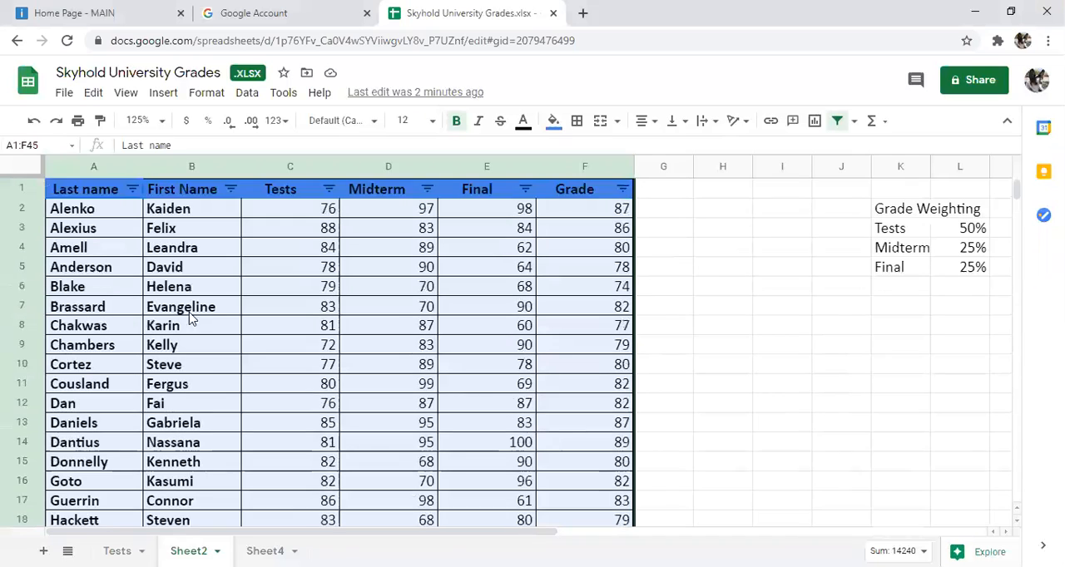
Step: Freeze row 1, the header row of the grade table
left_click(63, 209)
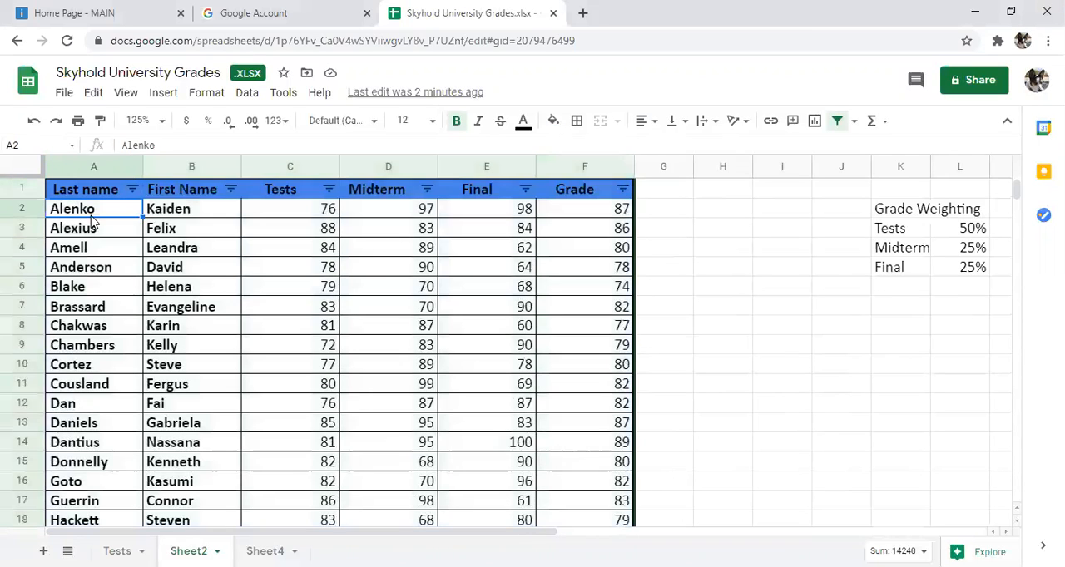
left_click(281, 92)
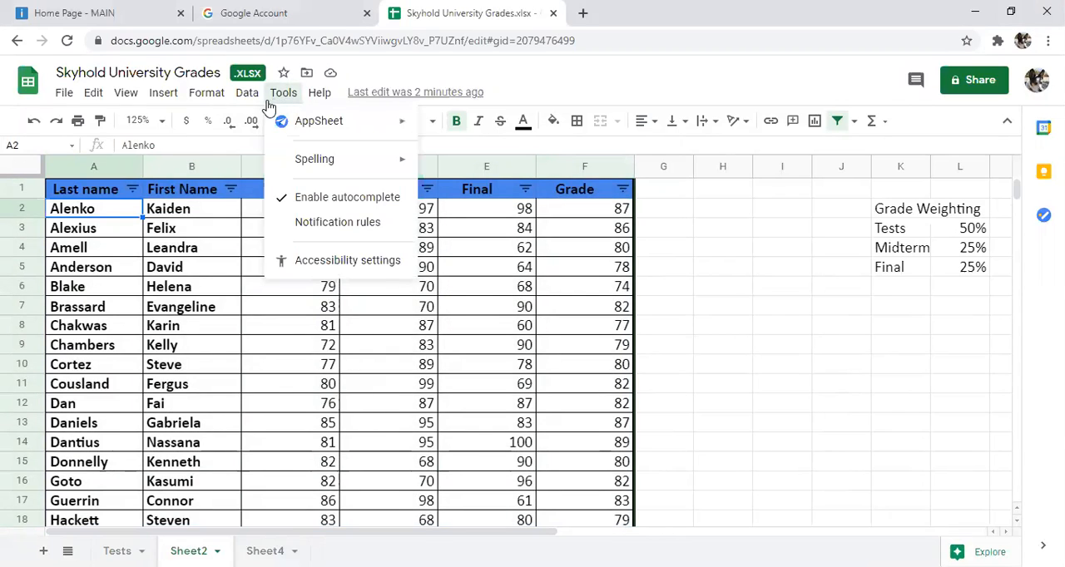
mouse_move(129, 98)
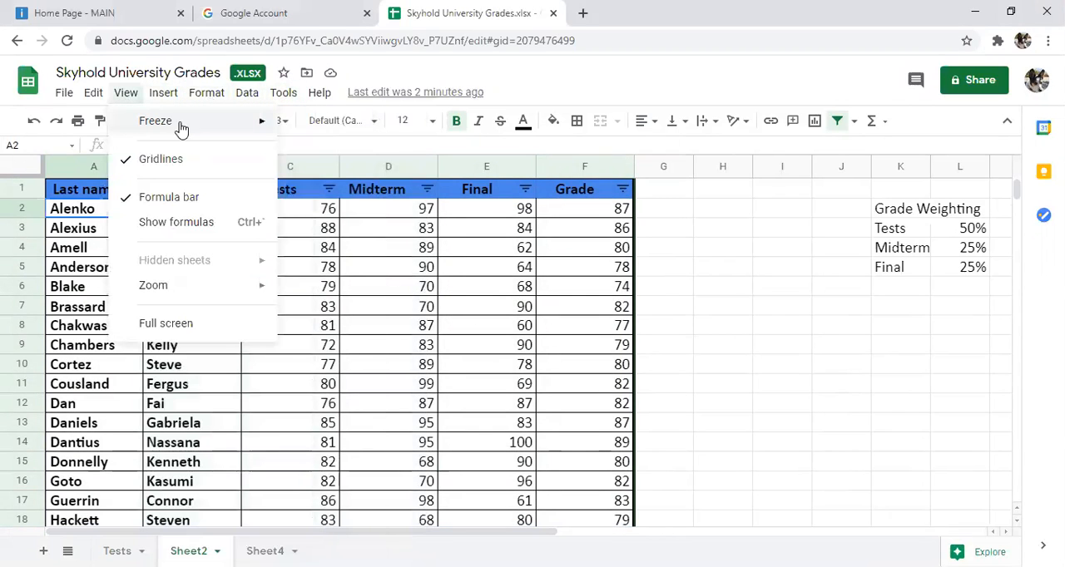
mouse_move(206, 131)
left_click(308, 152)
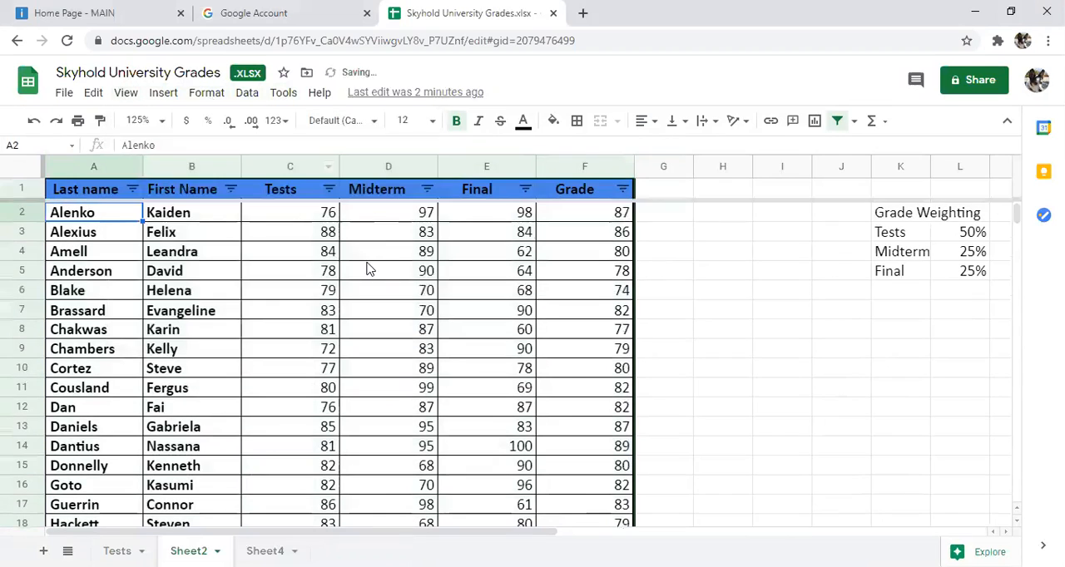
left_click(368, 269)
Step: Preview the current sheet's printout, check the header row across pages and the print range choices, and leave without printing
left_click(77, 121)
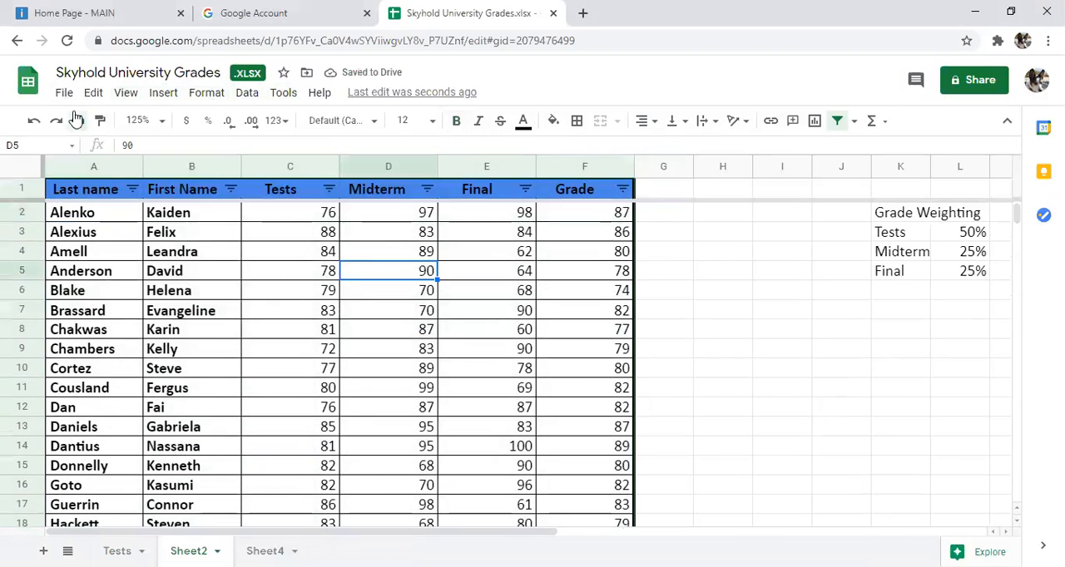
scroll(611, 268, "down", 3)
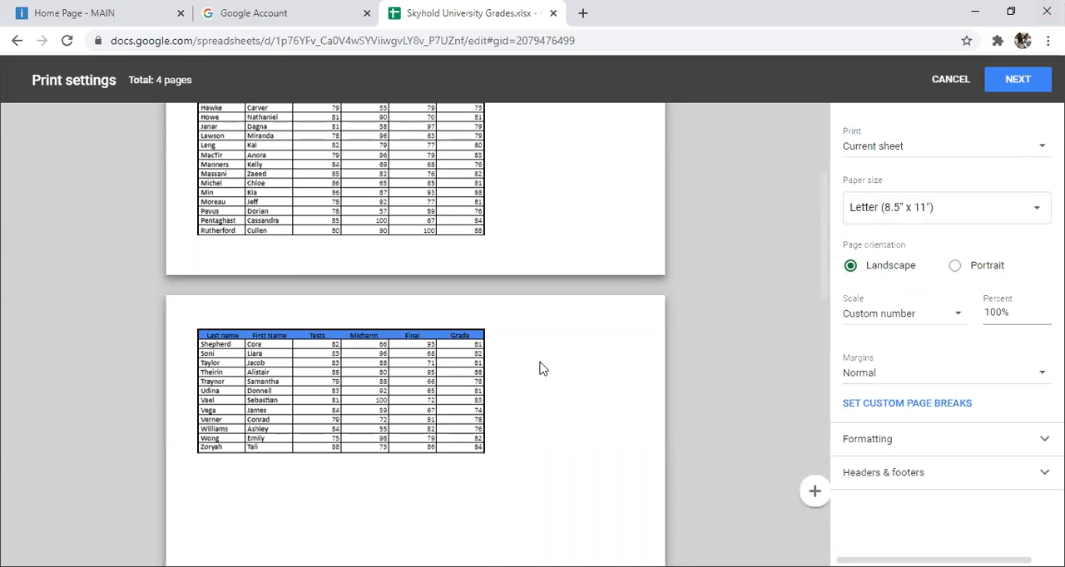
scroll(537, 356, "up", 3)
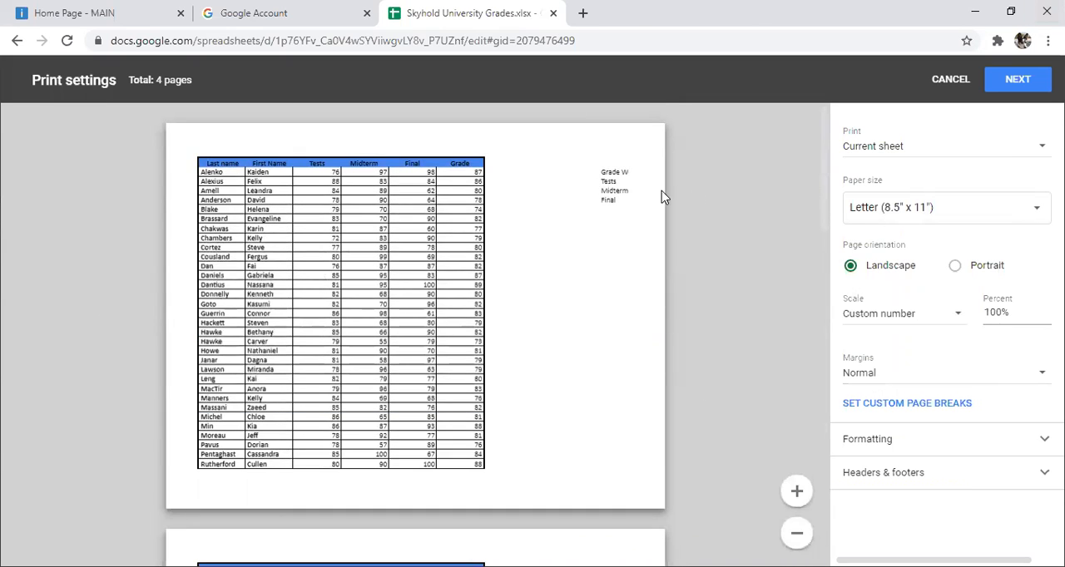
left_click(1031, 148)
left_click(699, 224)
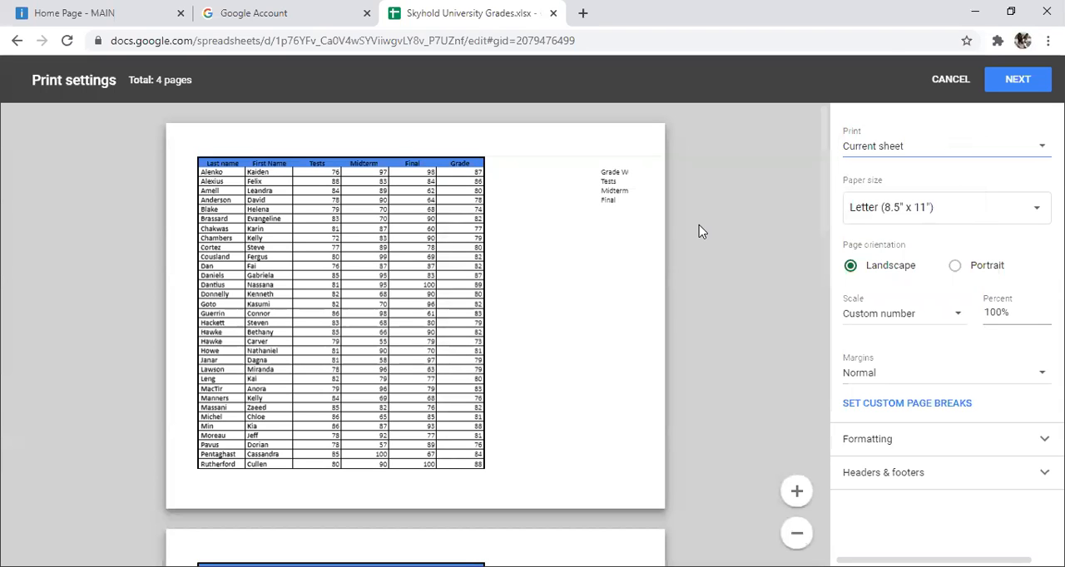
left_click(953, 79)
scroll(29, 312, "down", 1)
scroll(50, 275, "up", 1)
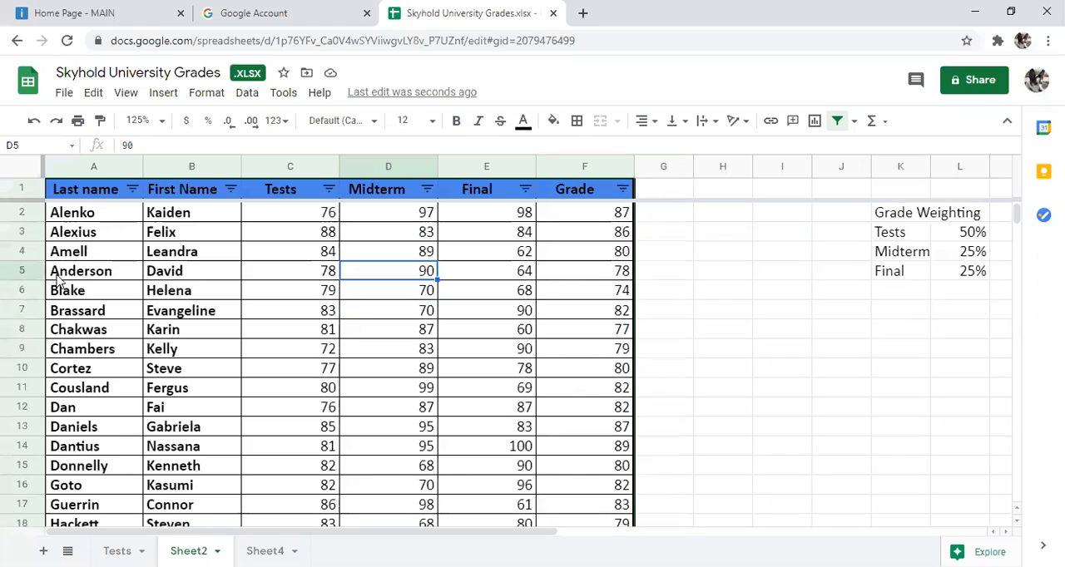
Step: Select the grade table A1:F45, limit the printout to the selected cells, and look through the previewed pages
left_click_drag(83, 190, 187, 214)
left_click_drag(397, 285, 599, 351)
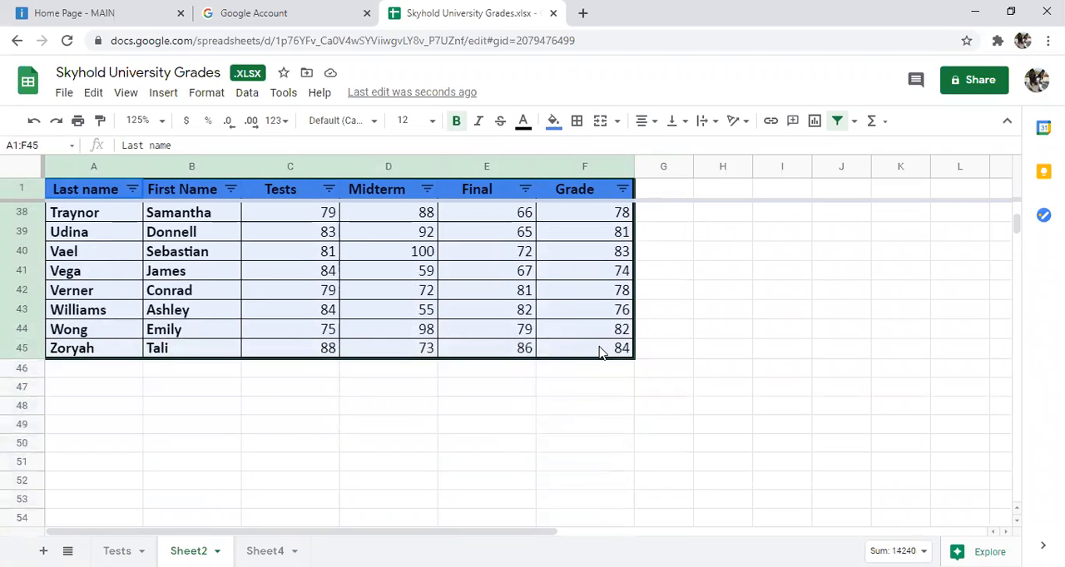
left_click(87, 121)
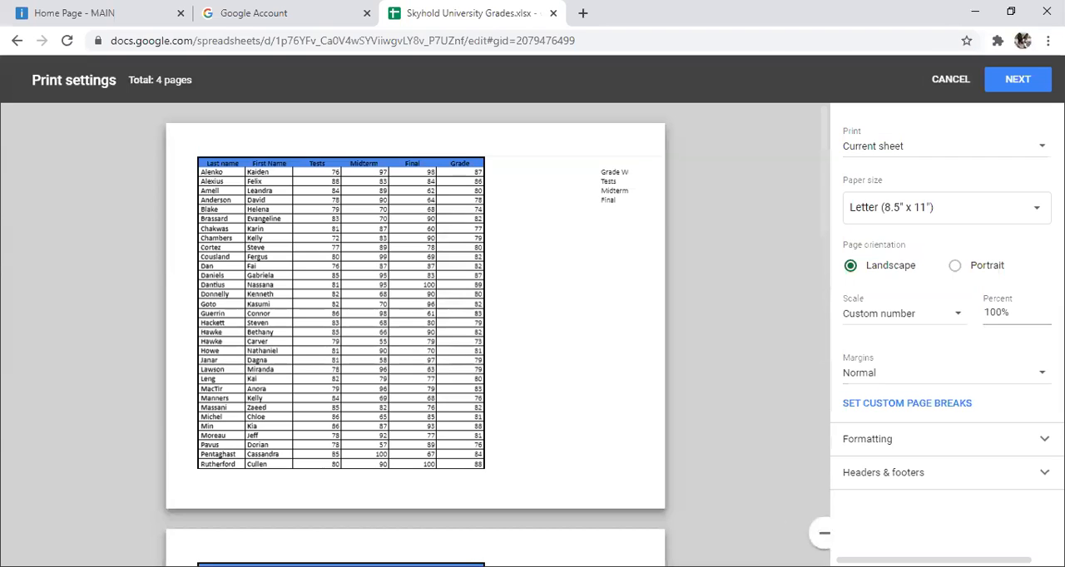
left_click(1018, 147)
left_click(874, 201)
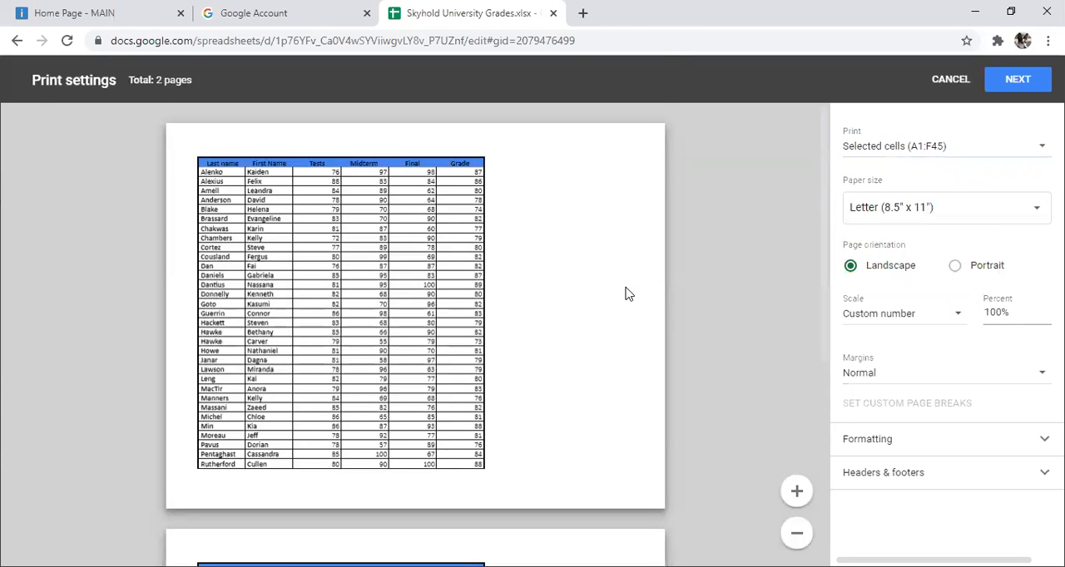
scroll(626, 291, "down", 5)
scroll(628, 287, "up", 5)
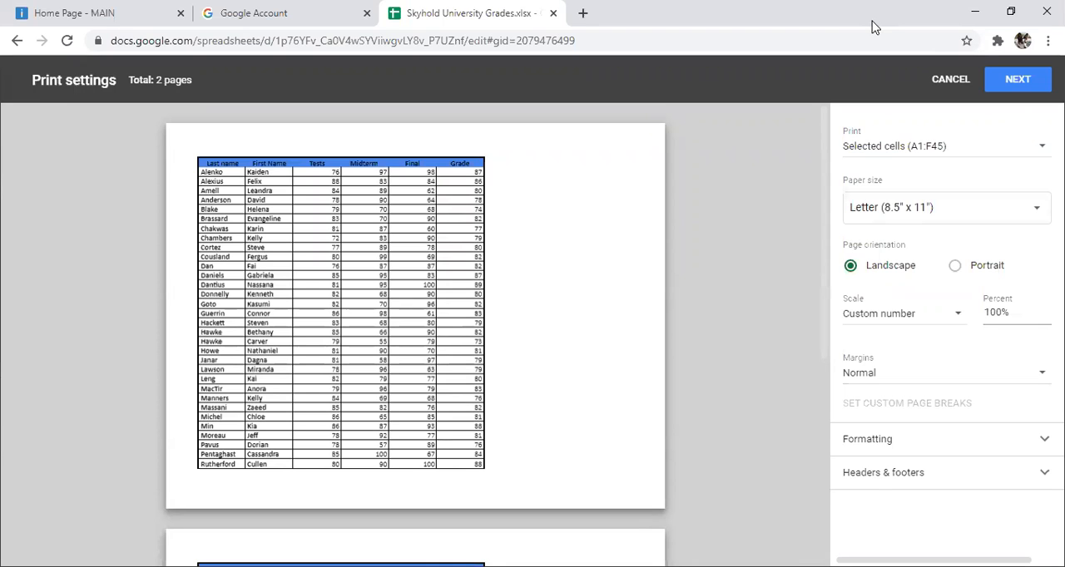
Step: Expand the header and footer print options and open the editor for custom fields
left_click(993, 482)
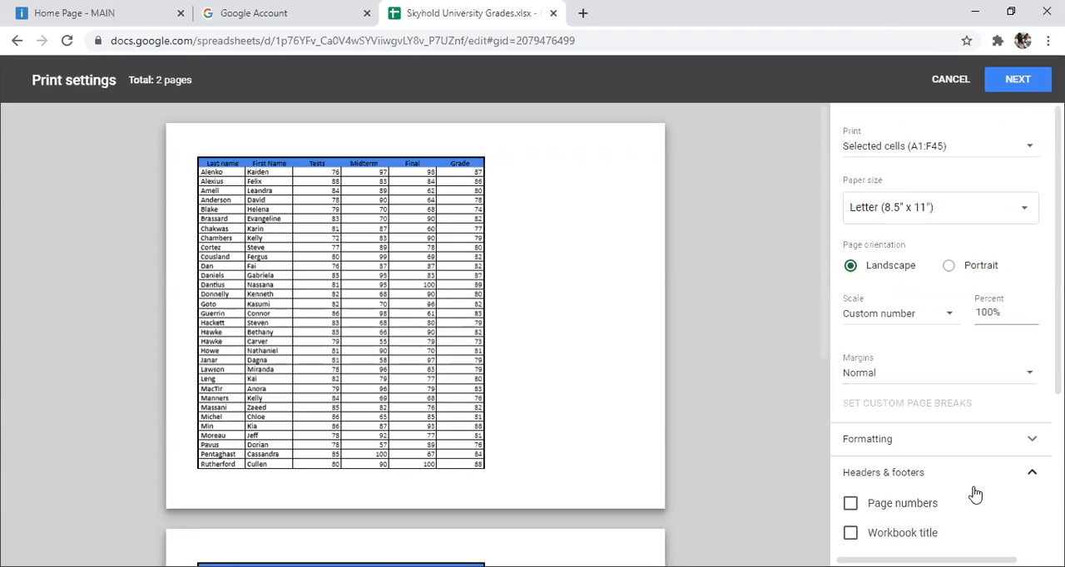
scroll(972, 491, "down", 2)
scroll(968, 472, "down", 1)
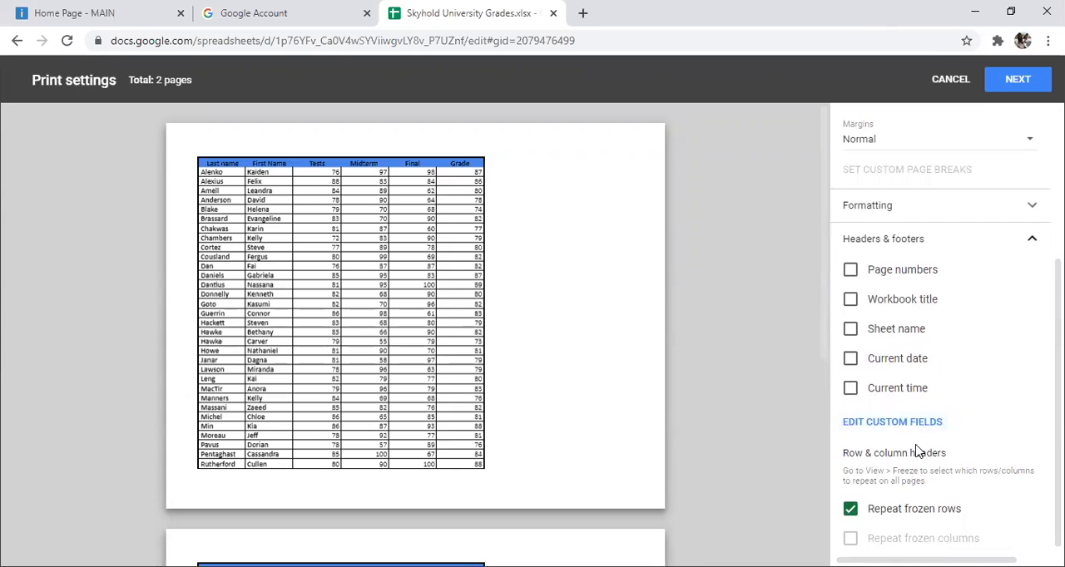
scroll(920, 443, "down", 1)
left_click(904, 414)
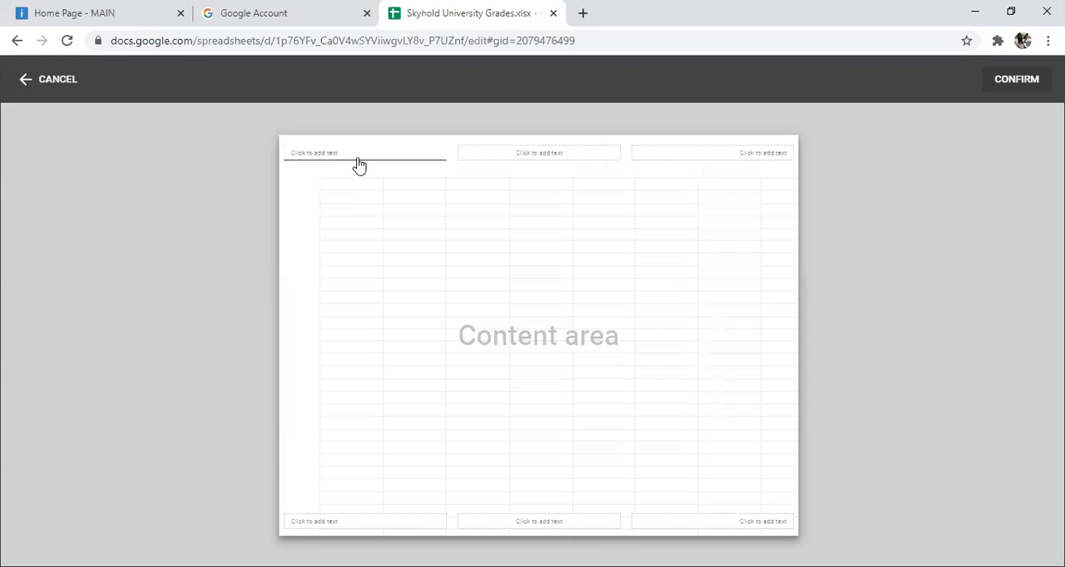
Step: Enter "Wolves in Literature, Myth and Folklore" as the centre header text
left_click(544, 153)
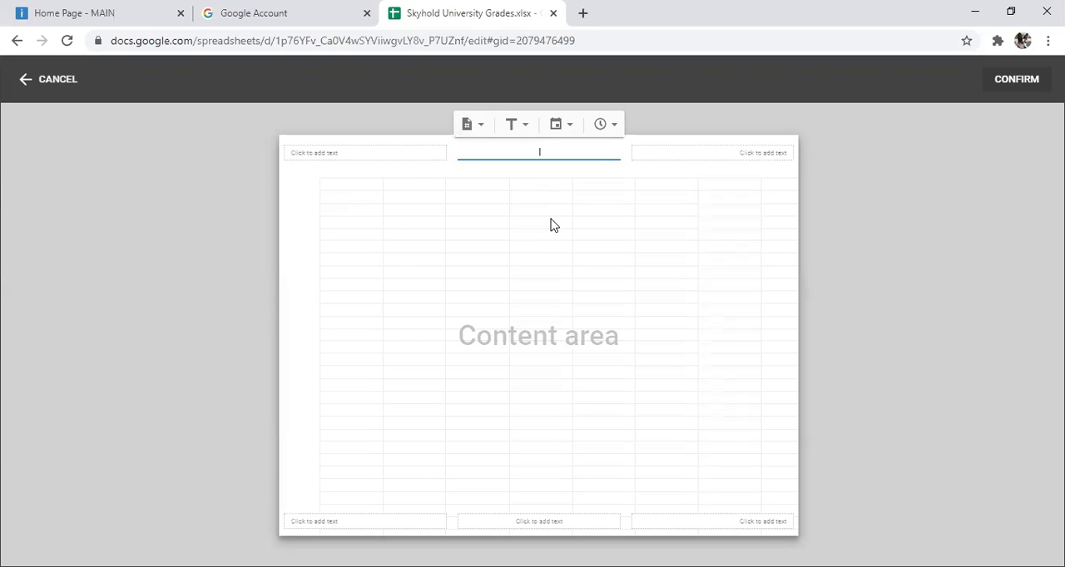
type("Wolves in")
type(" Myth")
key("BackSpace")
key("BackSpace")
key("BackSpace")
key("BackSpace")
key("BackSpace")
type("Literature, Myth and Folklore")
Step: Look for text formatting options for the centre header without changing it
left_click(519, 129)
left_click(522, 132)
key("ctrl+a")
right_click(601, 151)
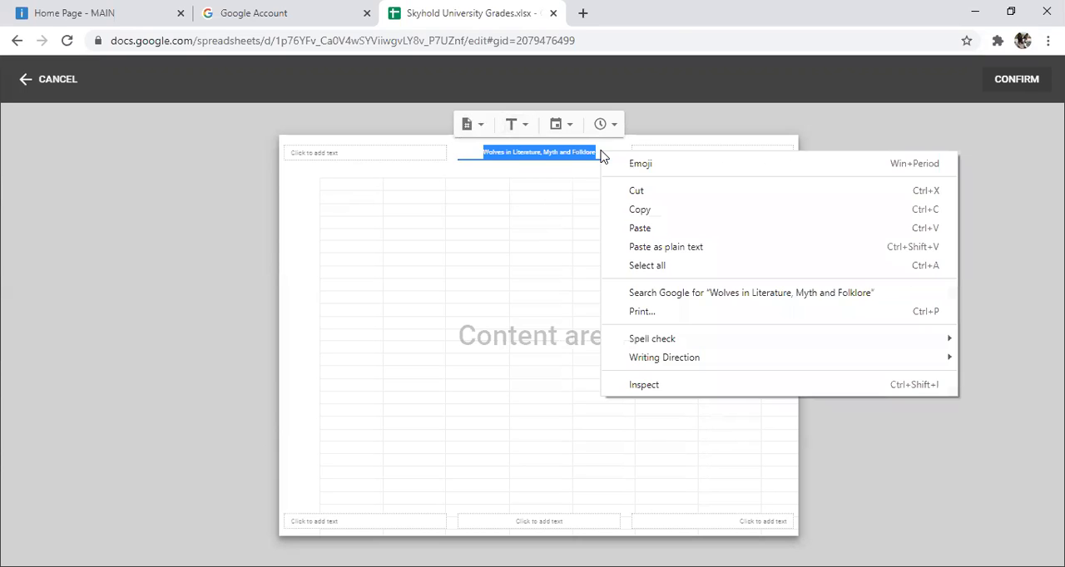
key("Escape")
right_click(580, 152)
left_click(563, 171)
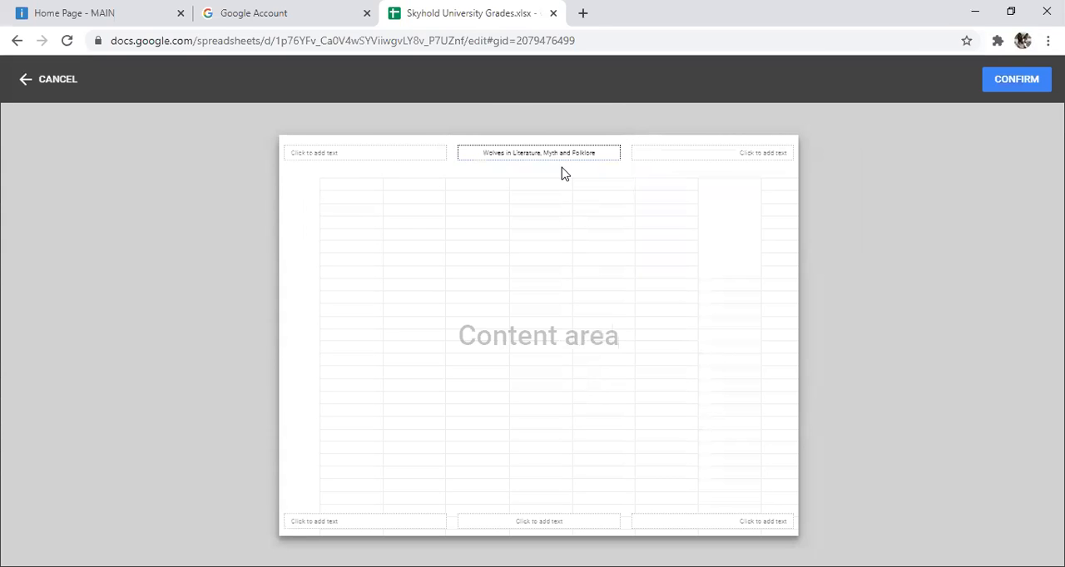
left_click(570, 160)
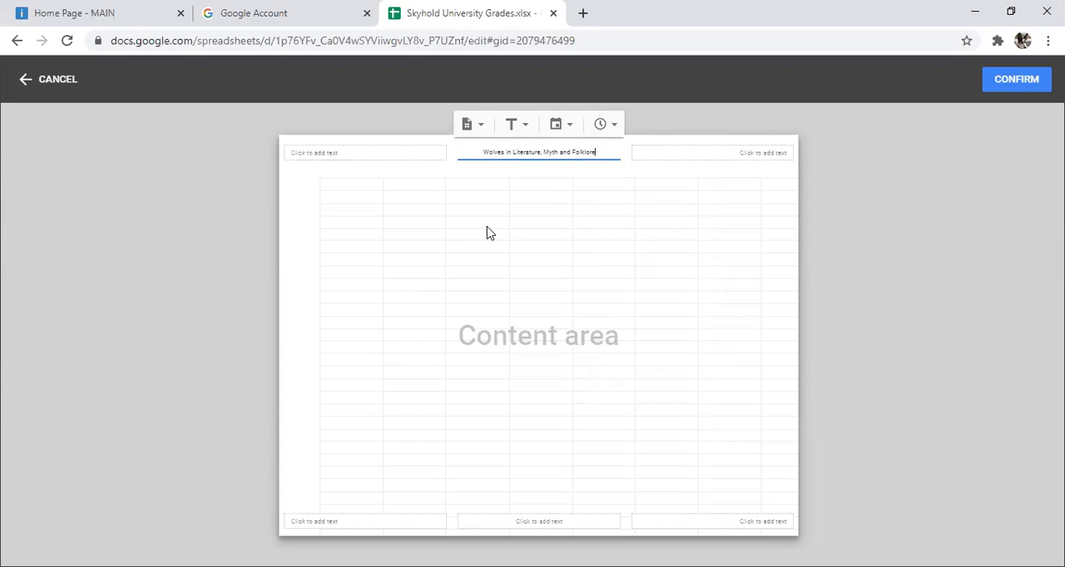
Step: Enter "Spring 2021" as the right header text
left_click(734, 147)
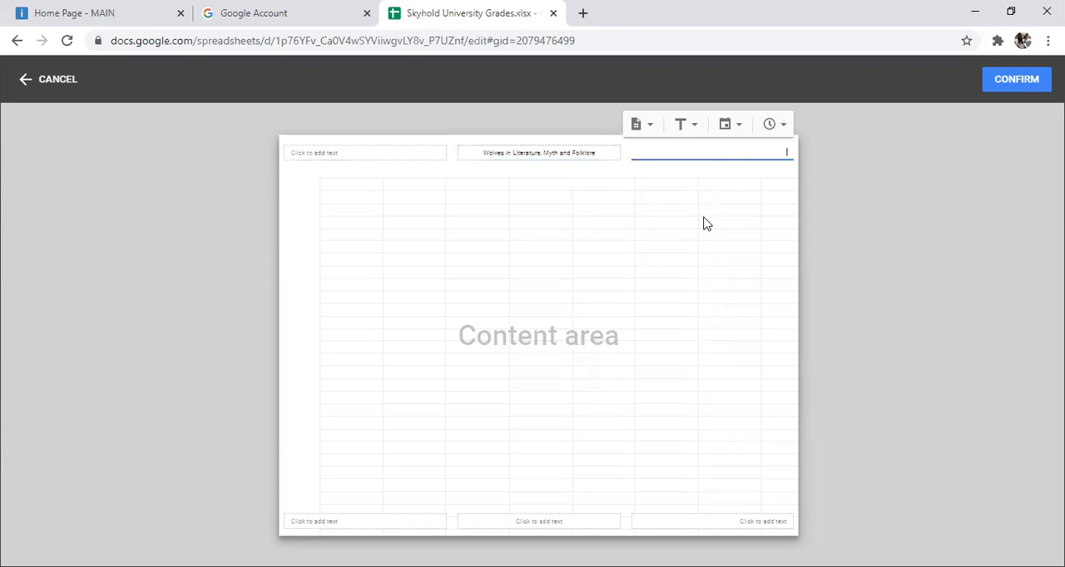
type("Spring 2021")
left_click(345, 158)
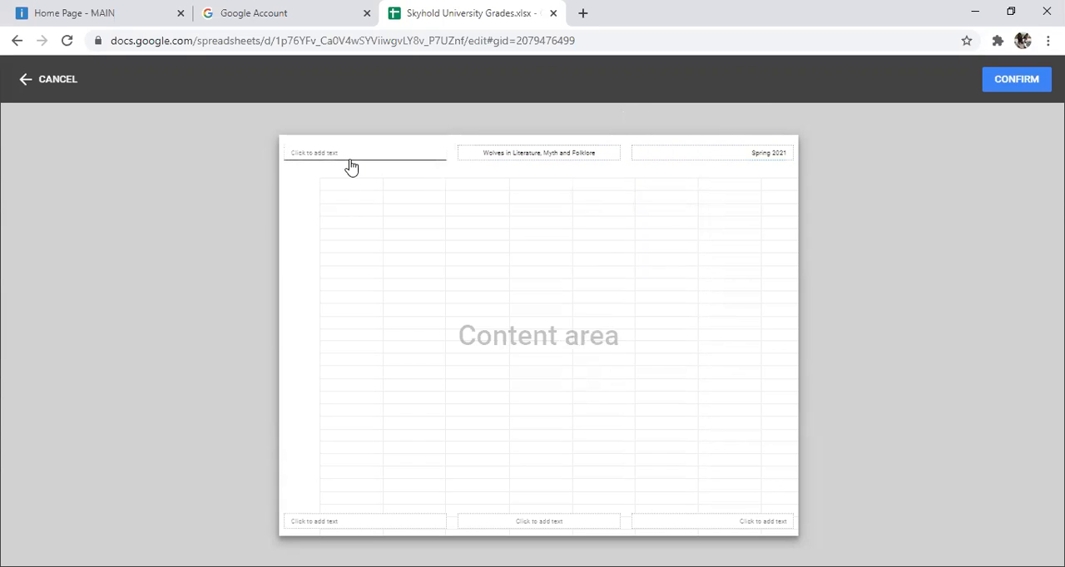
Step: Enter the professor's title and name as the left header text and confirm the custom fields
left_click(350, 165)
type("Prof")
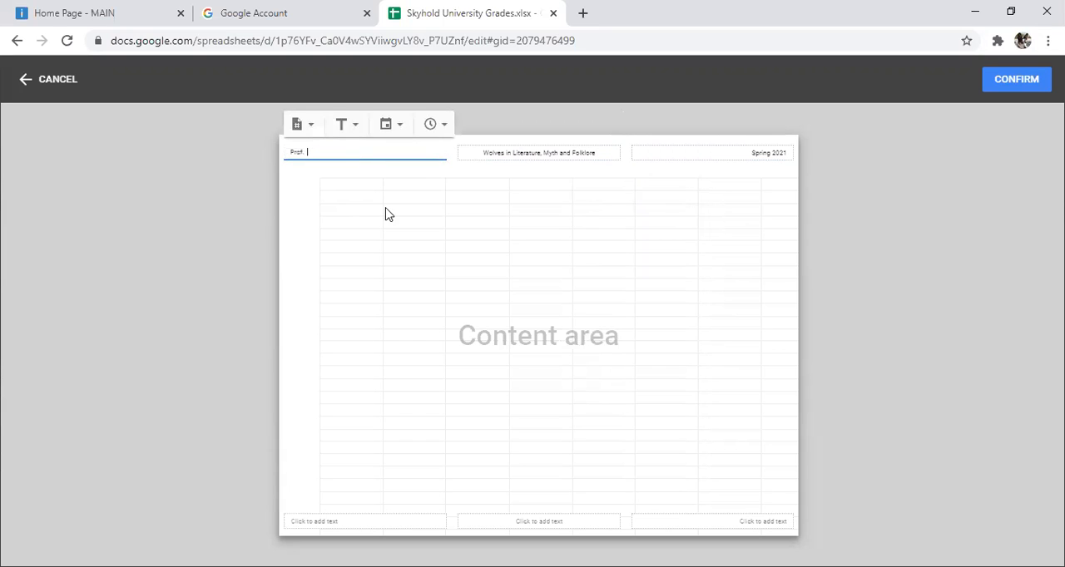
type(". Solas")
left_click(430, 248)
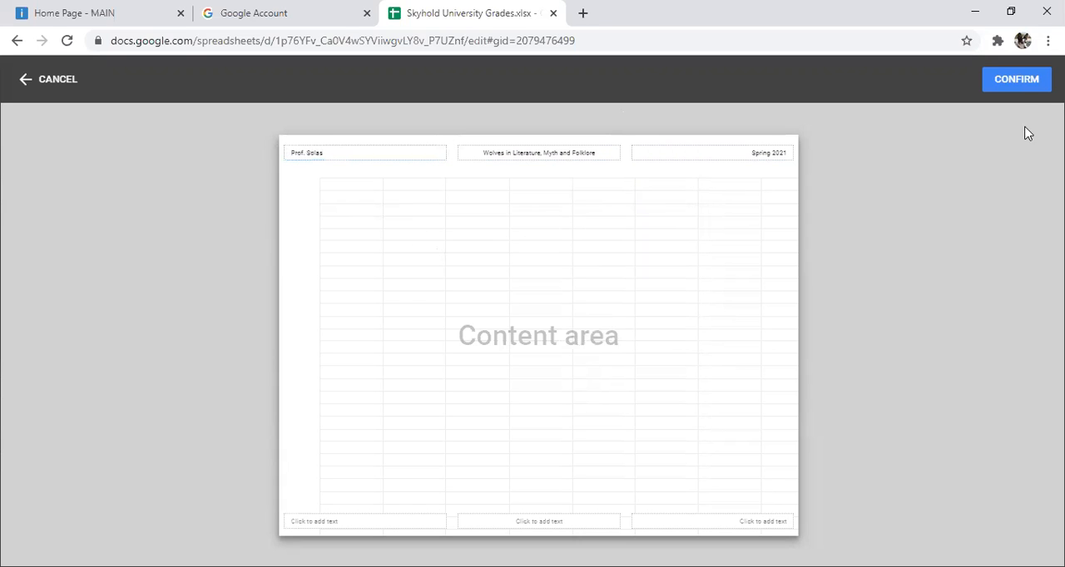
left_click(1015, 80)
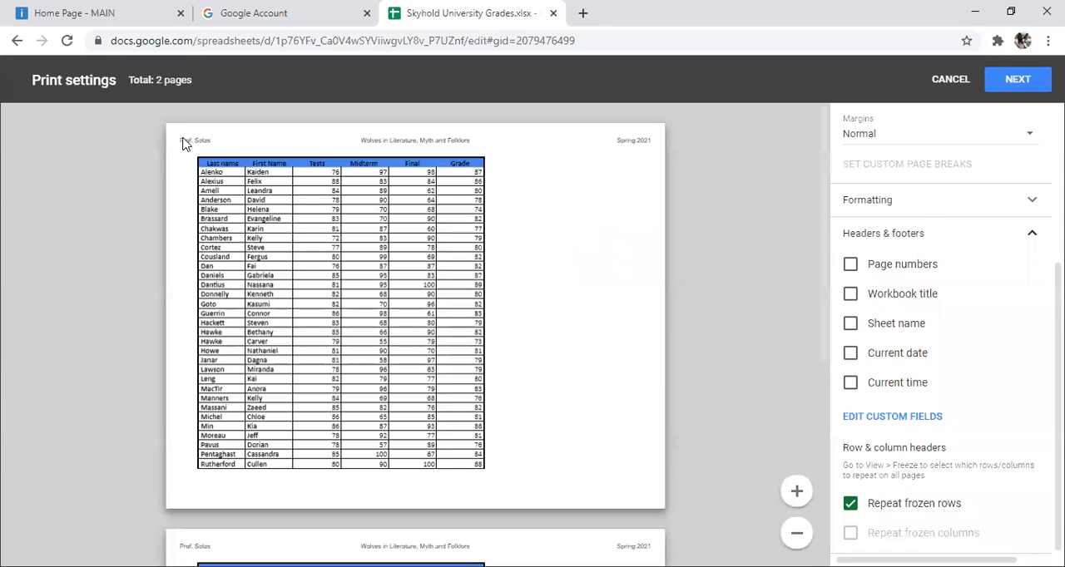
Step: Add page numbers and the current date to the printout, and check them across the previewed pages
scroll(628, 237, "down", 4)
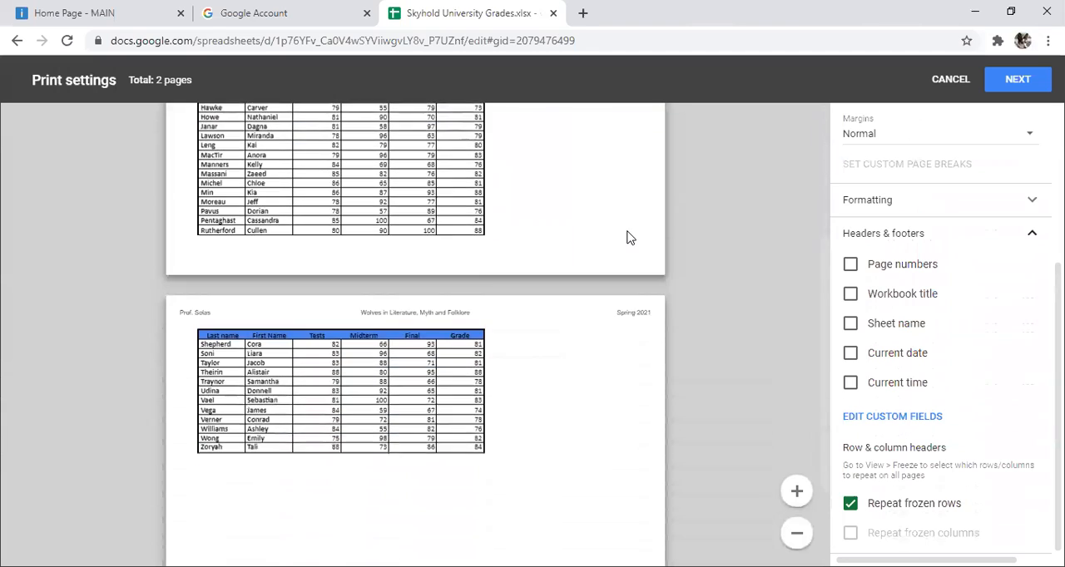
scroll(630, 238, "up", 2)
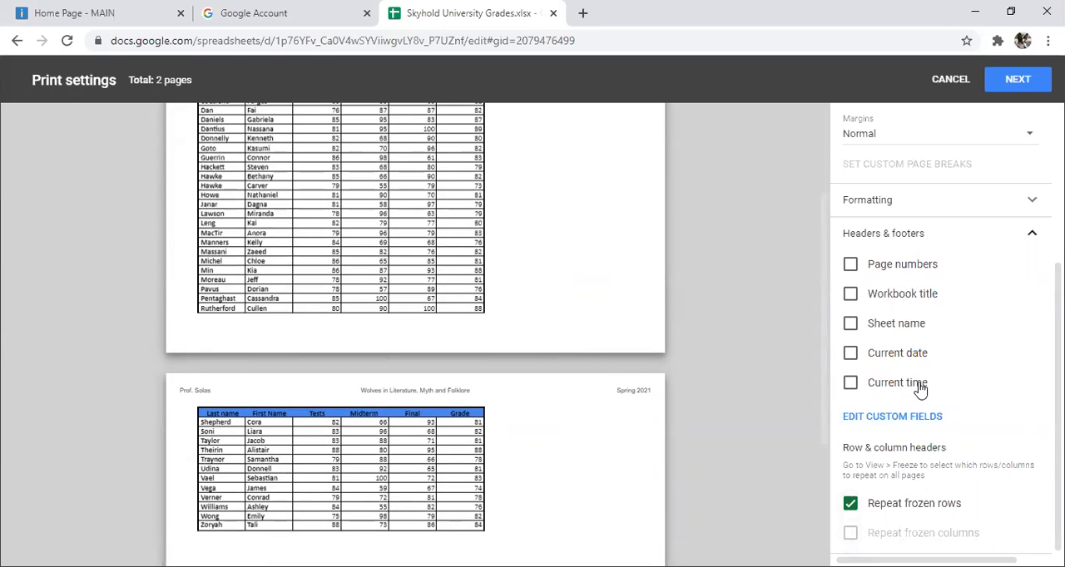
left_click(851, 266)
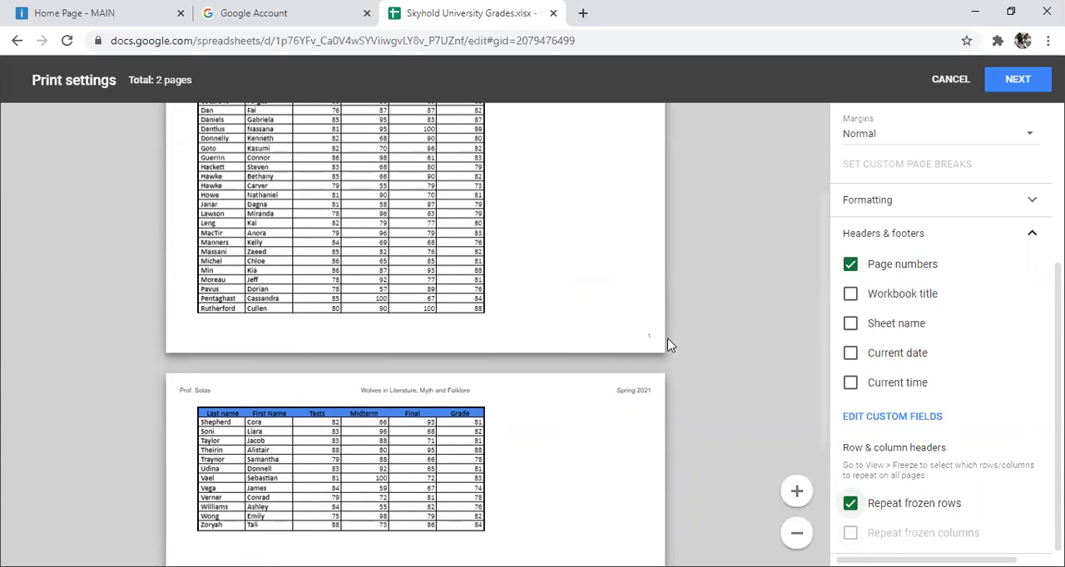
left_click(851, 354)
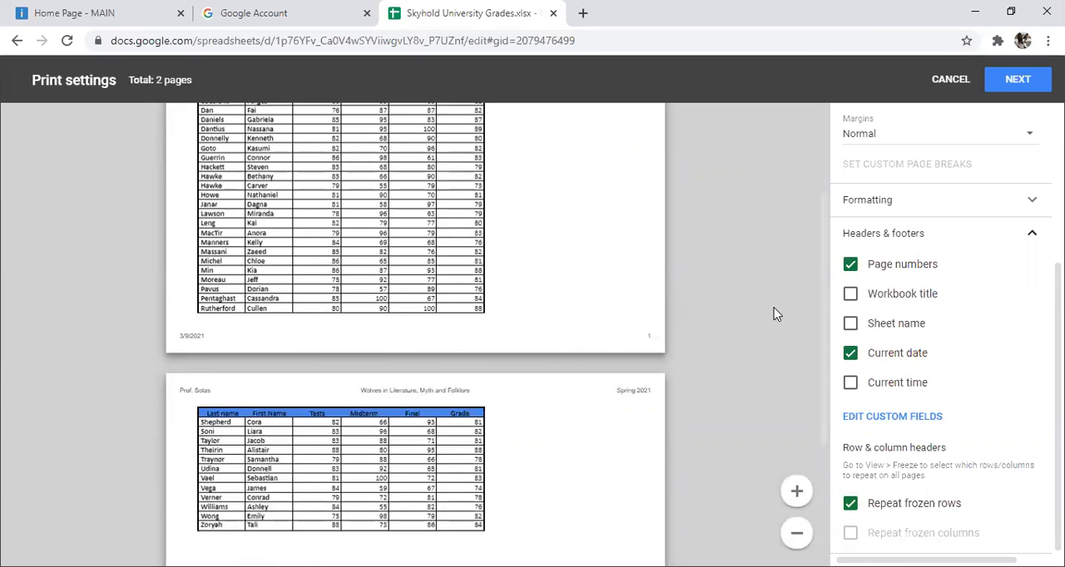
scroll(773, 315, "up", 2)
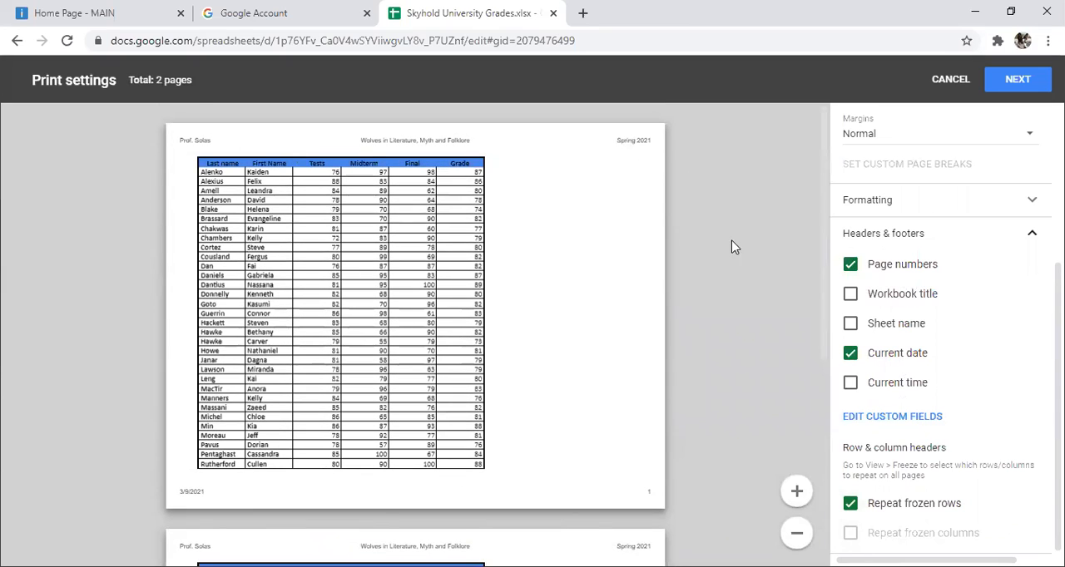
scroll(744, 246, "down", 3)
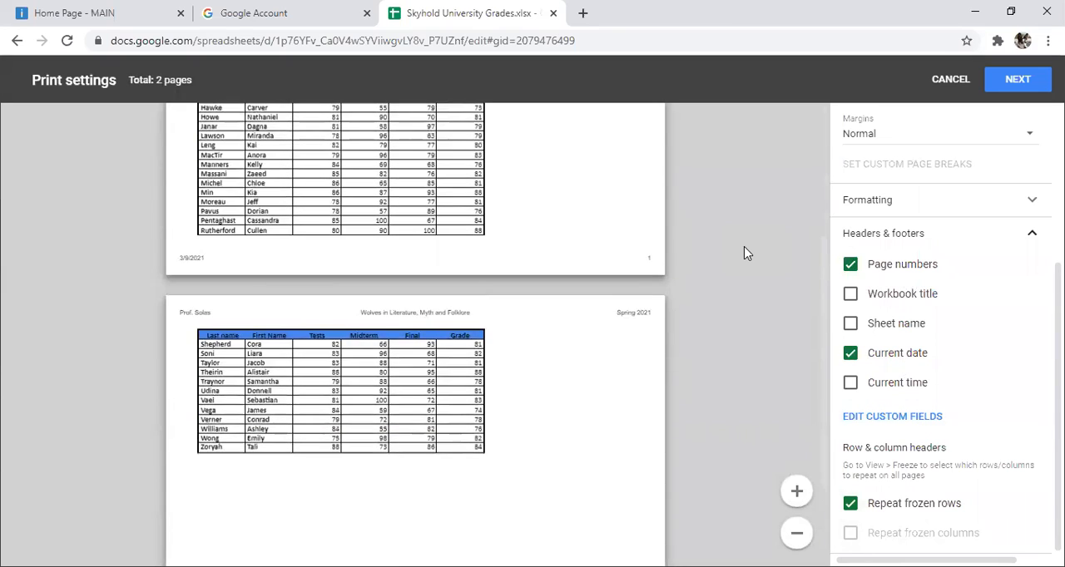
scroll(744, 247, "down", 2)
scroll(744, 246, "up", 2)
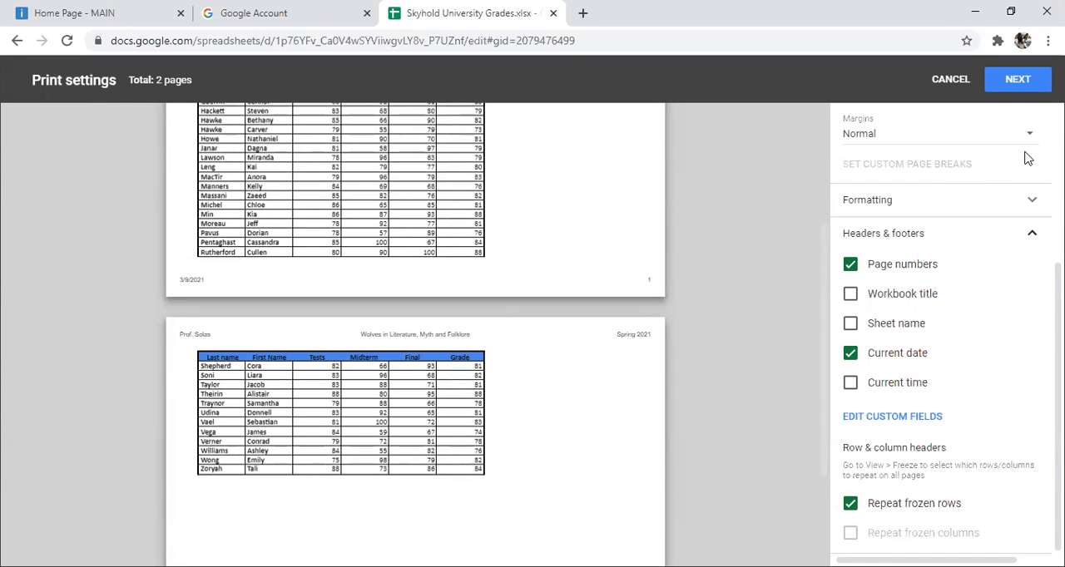
Step: Examine the page margin choices for the printout and keep the Normal margins
scroll(1029, 166, "up", 2)
scroll(946, 328, "up", 2)
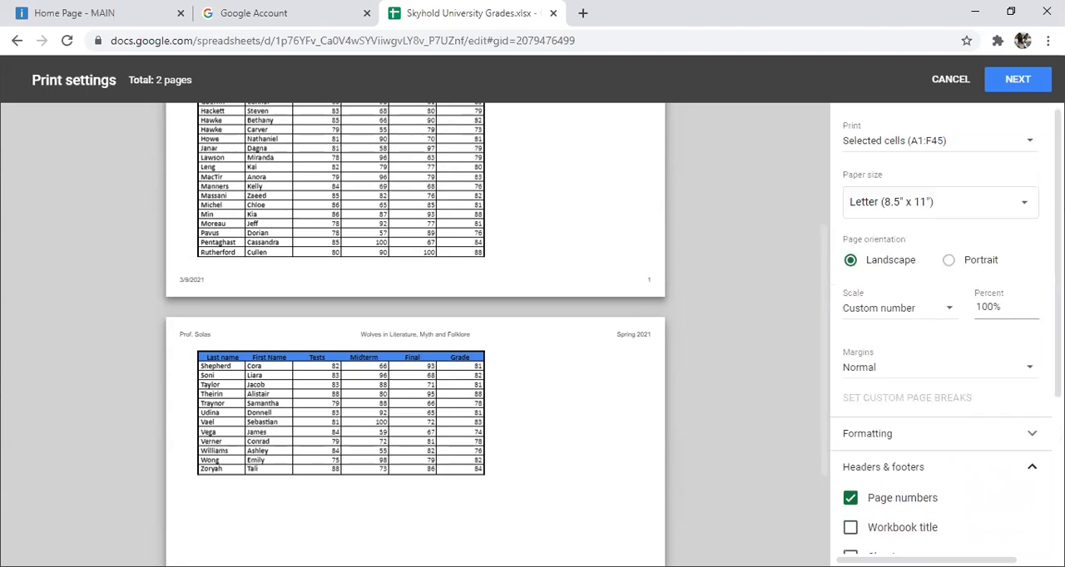
left_click(1025, 373)
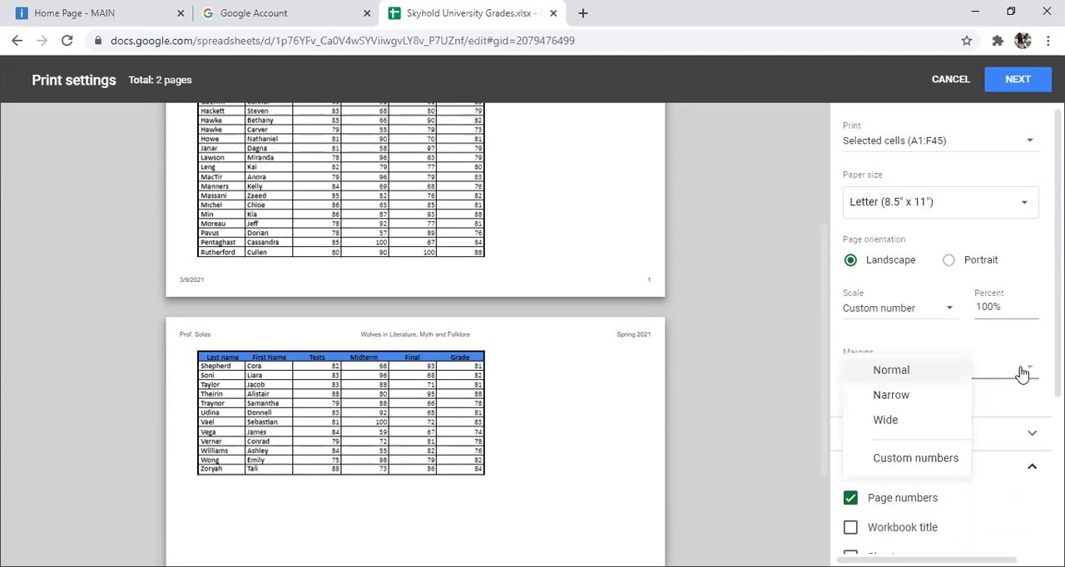
left_click(1021, 374)
scroll(974, 325, "down", 3)
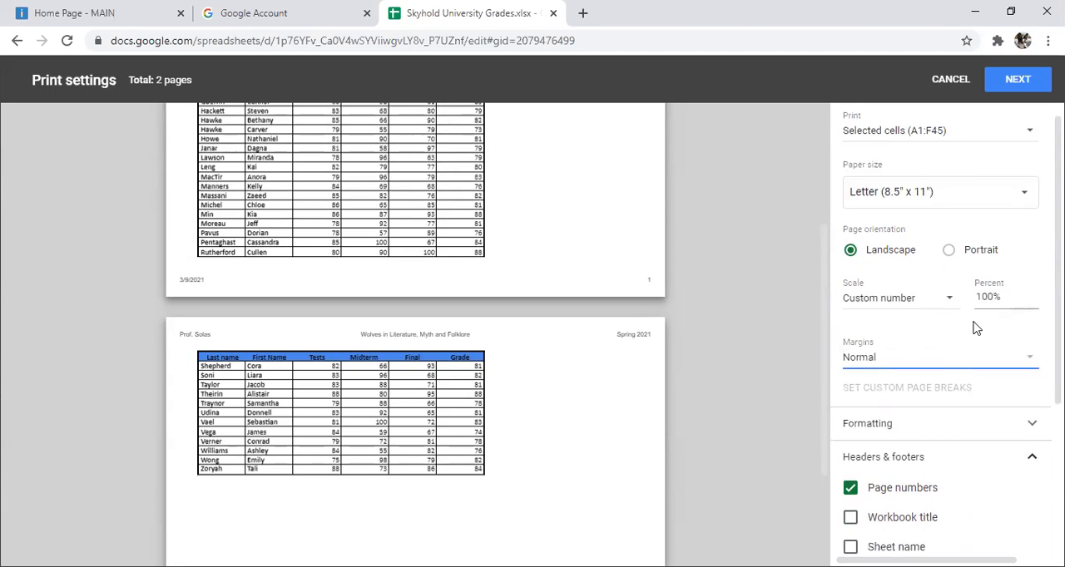
Step: Set the printout's horizontal alignment to Center in the formatting options and check both previewed pages
scroll(974, 330, "up", 3)
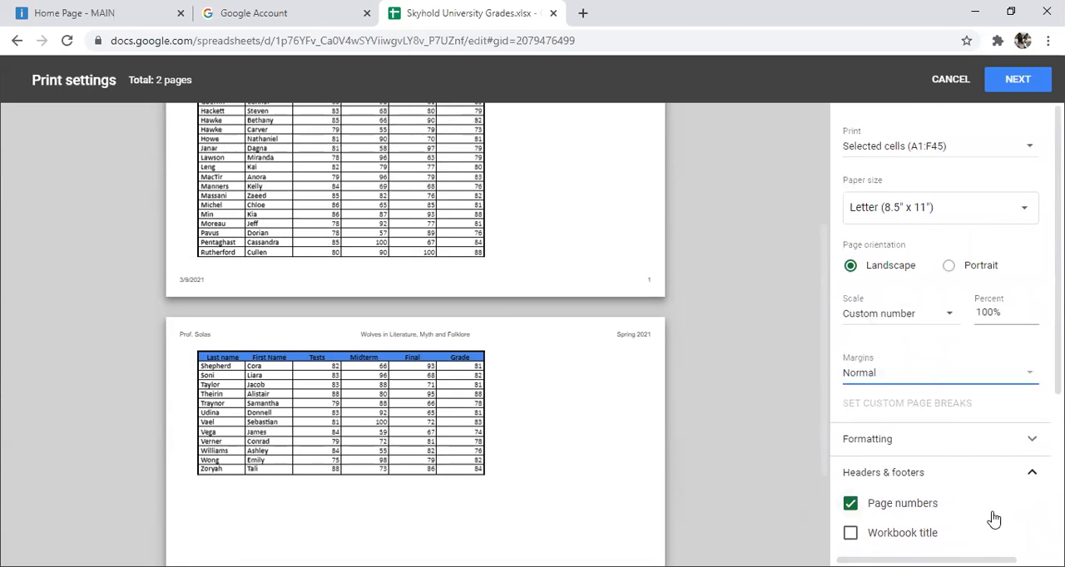
left_click(1001, 447)
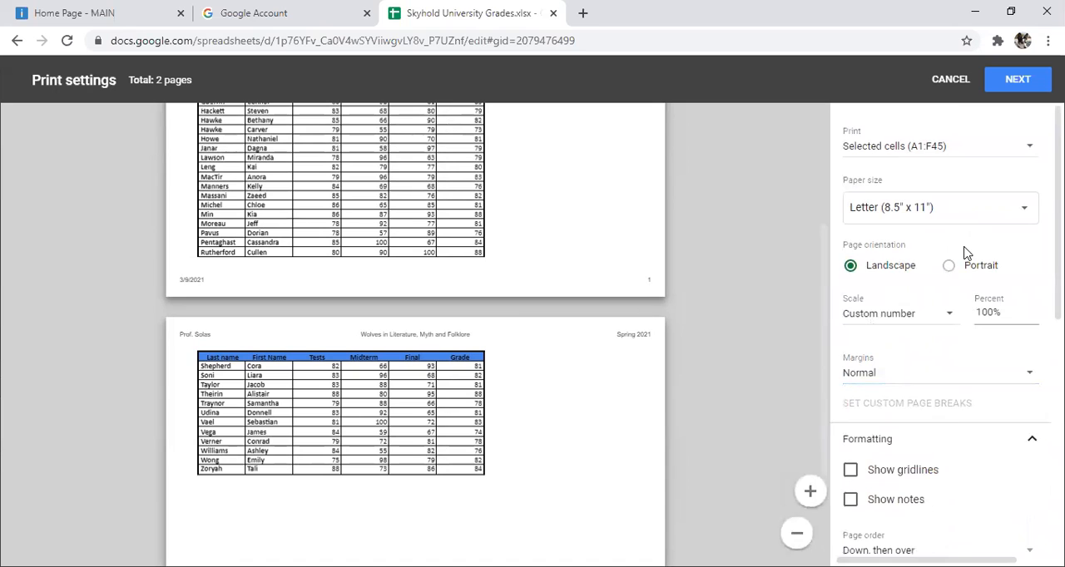
scroll(898, 252, "down", 2)
scroll(965, 252, "down", 2)
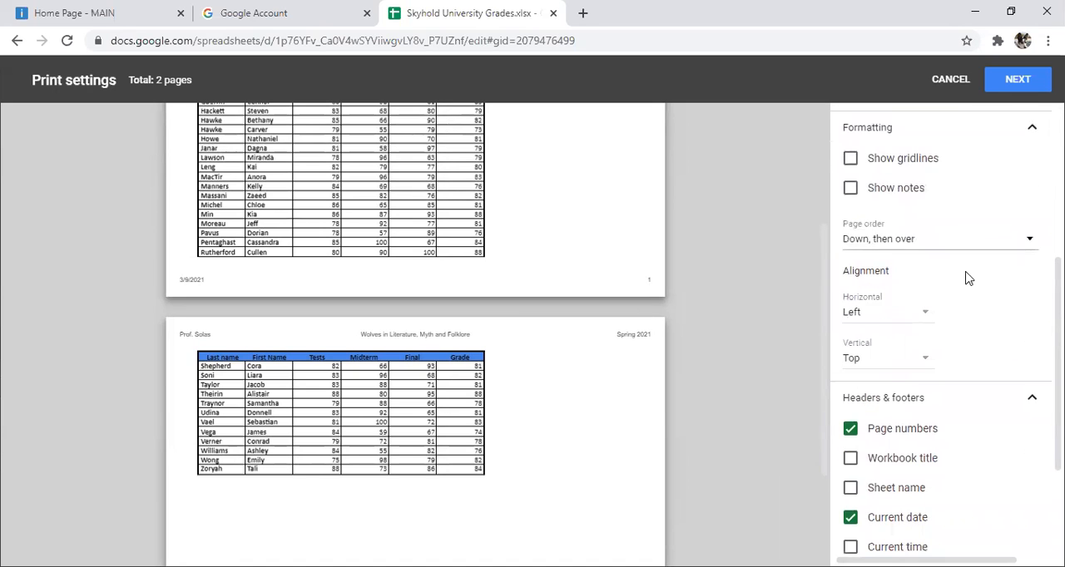
left_click(904, 317)
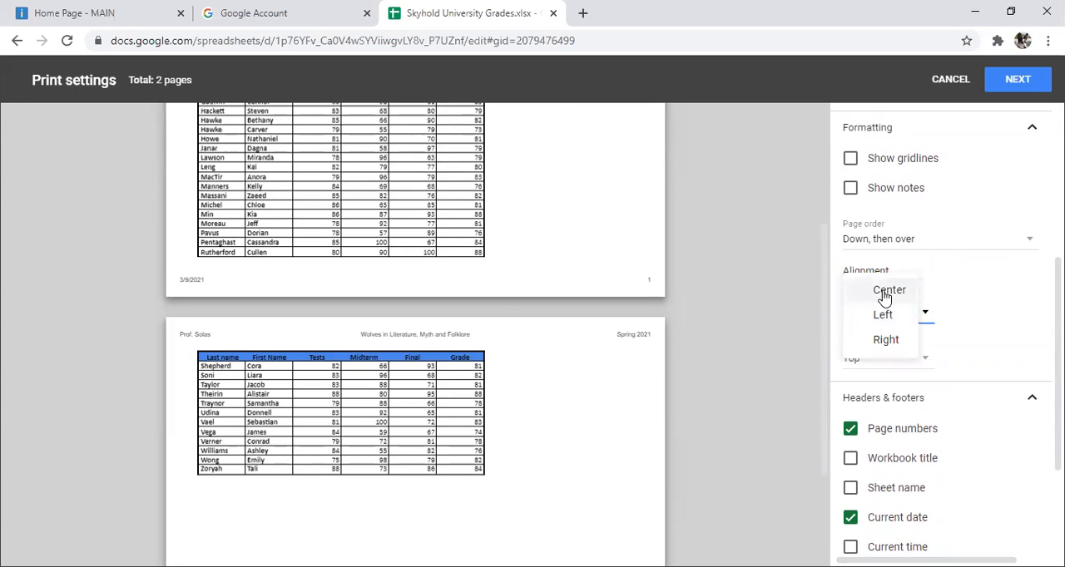
left_click(885, 293)
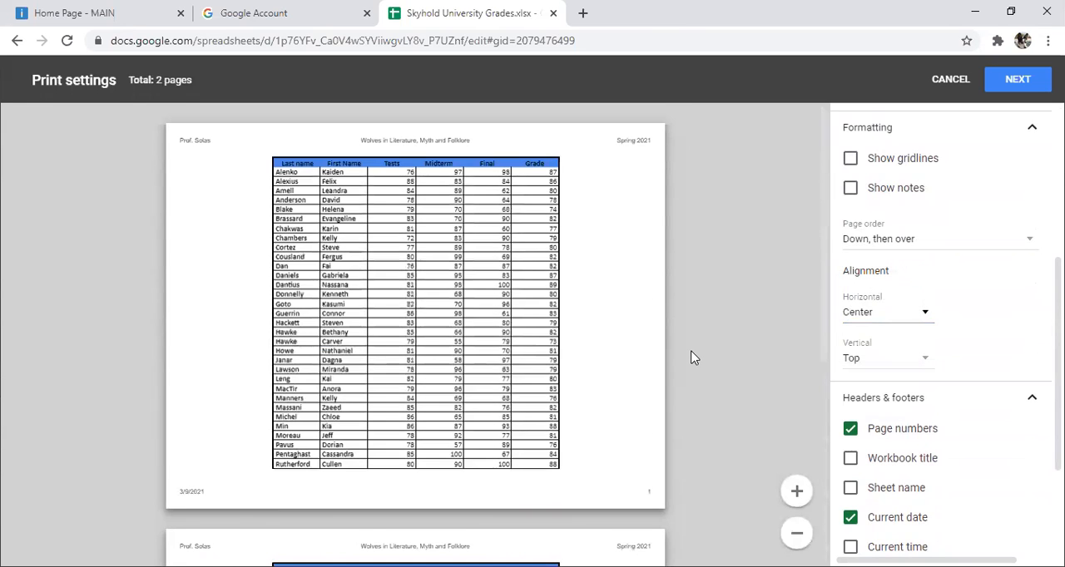
scroll(692, 357, "down", 4)
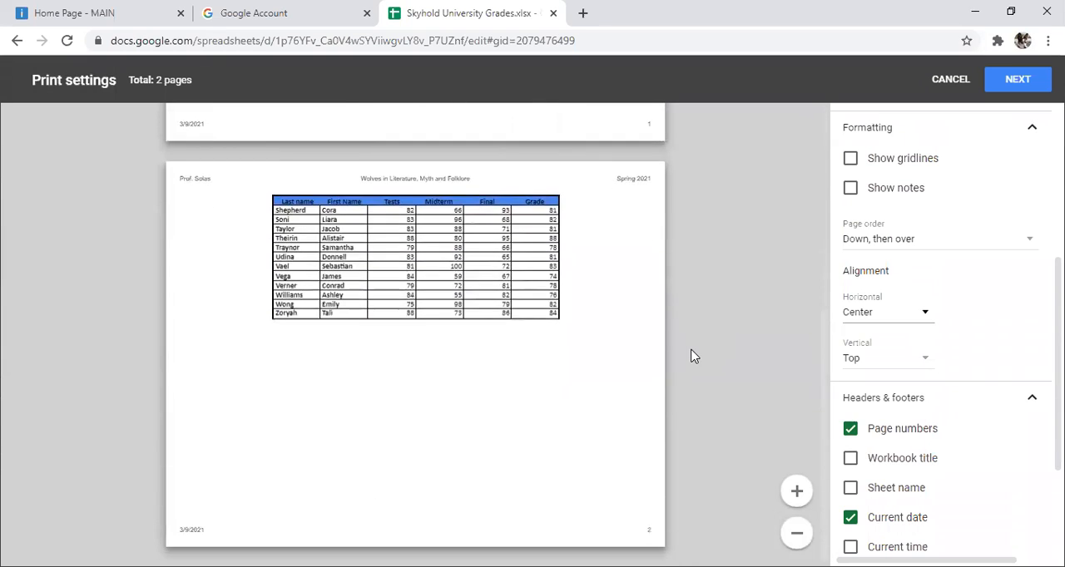
scroll(692, 358, "up", 6)
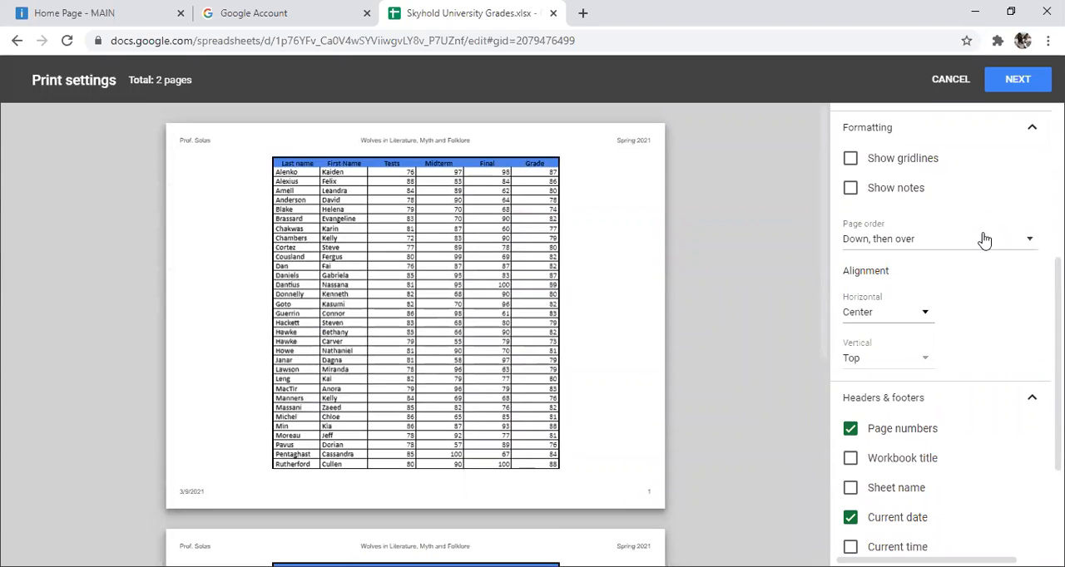
Step: Proceed to the final print dialog, review the printer options and preview, and return to the sheet without printing
scroll(1019, 228, "up", 2)
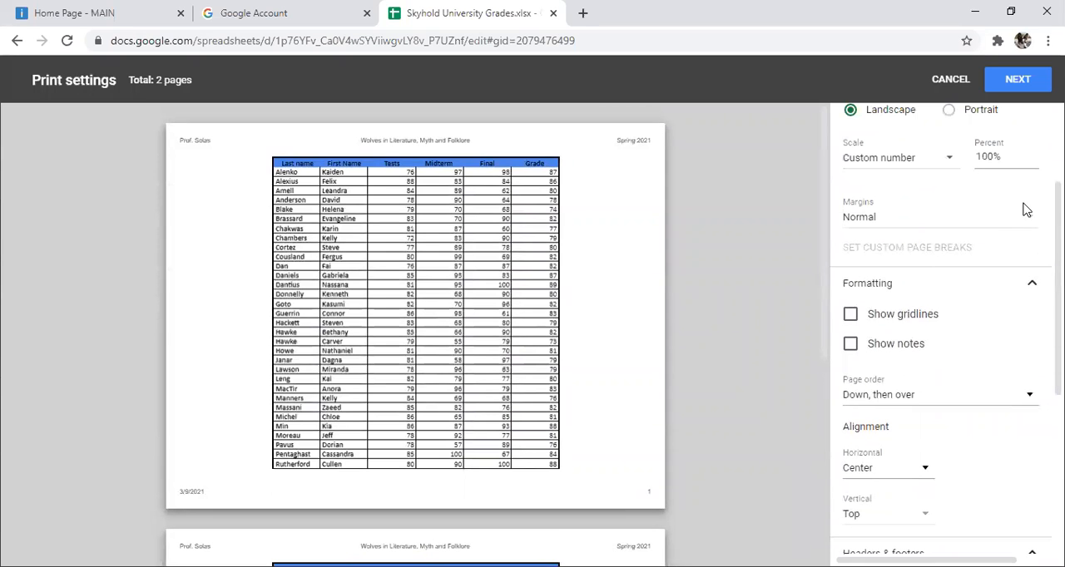
left_click(1020, 83)
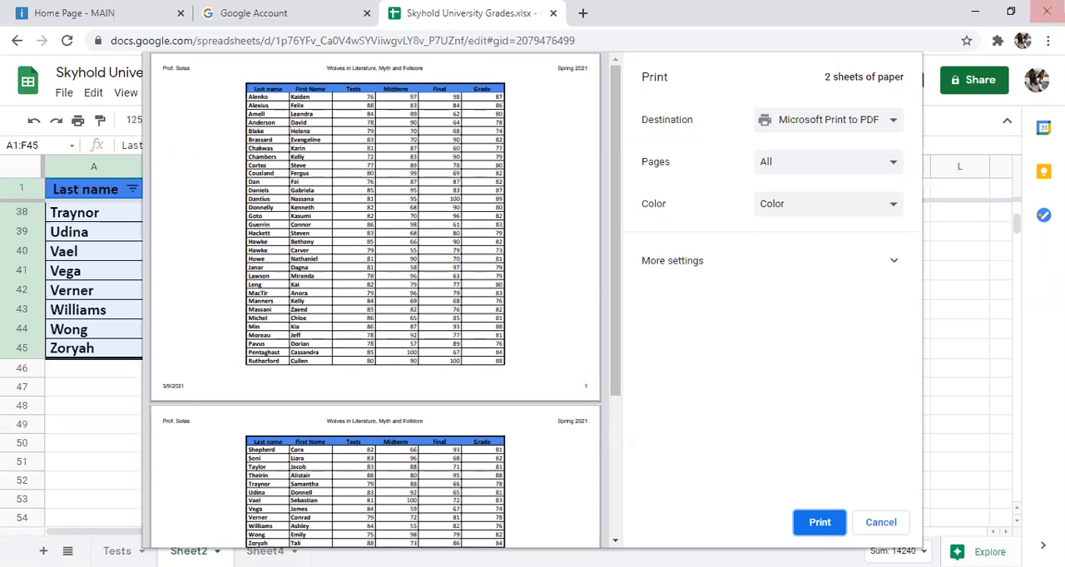
left_click(890, 524)
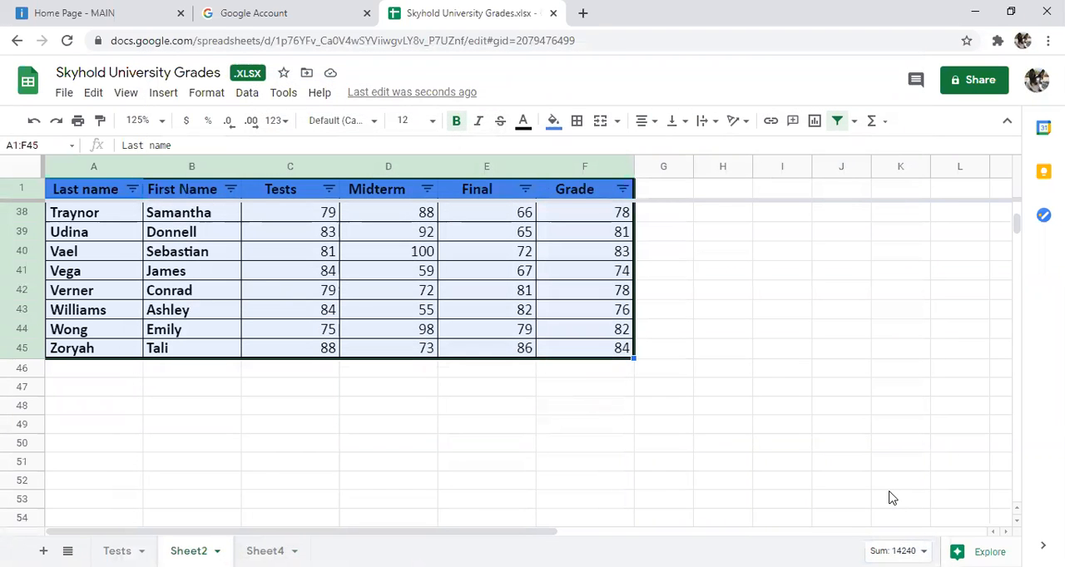